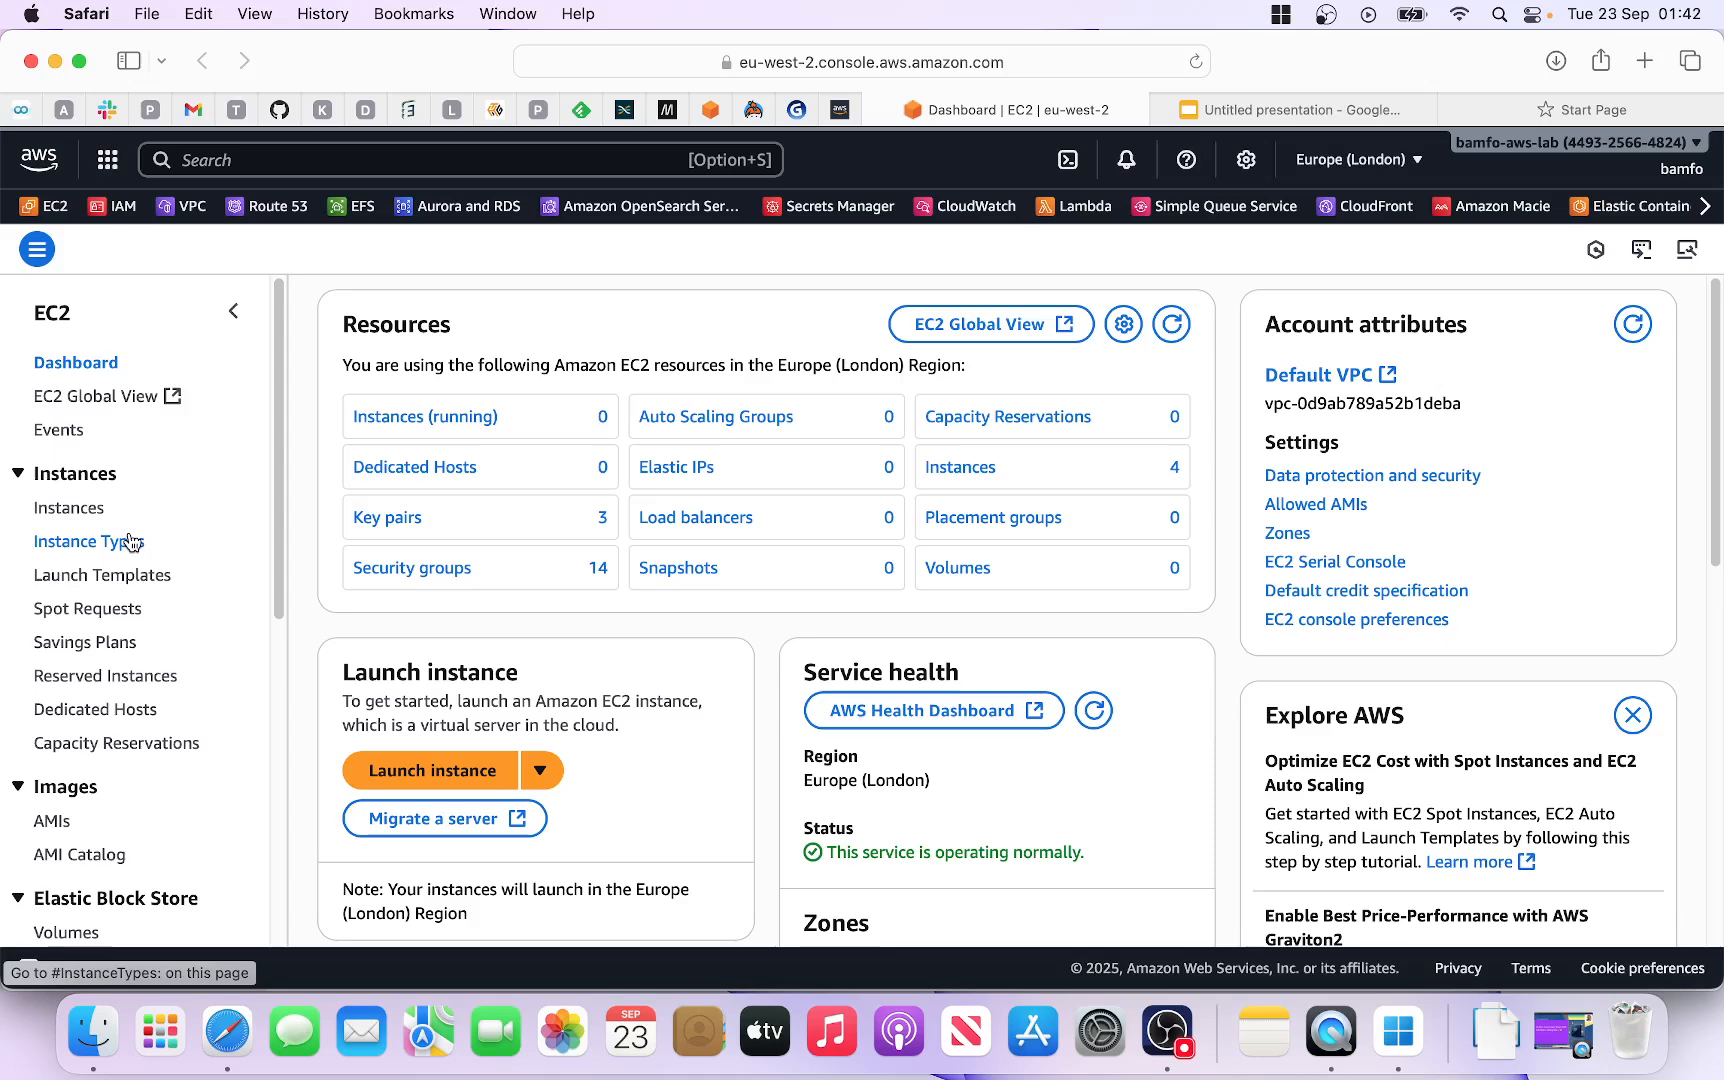
scroll(147, 605, "down", 2)
scroll(147, 605, "down", 1)
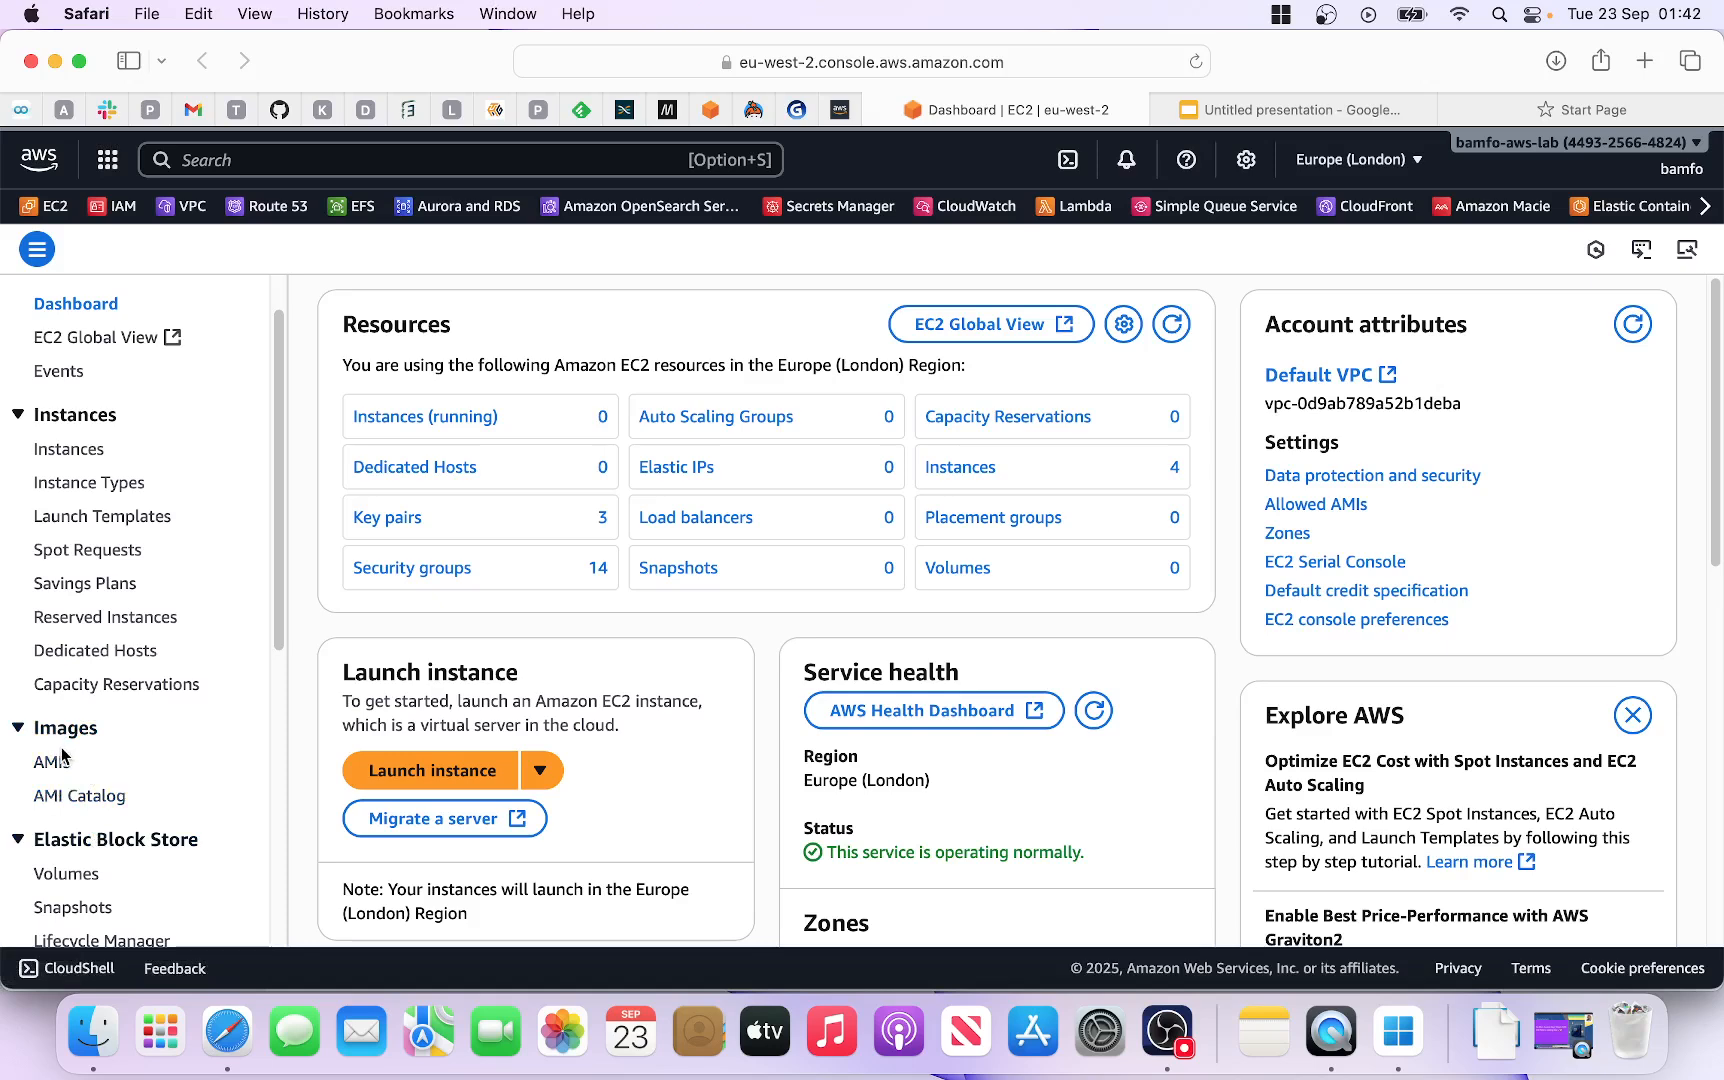
scroll(113, 755, "down", 5)
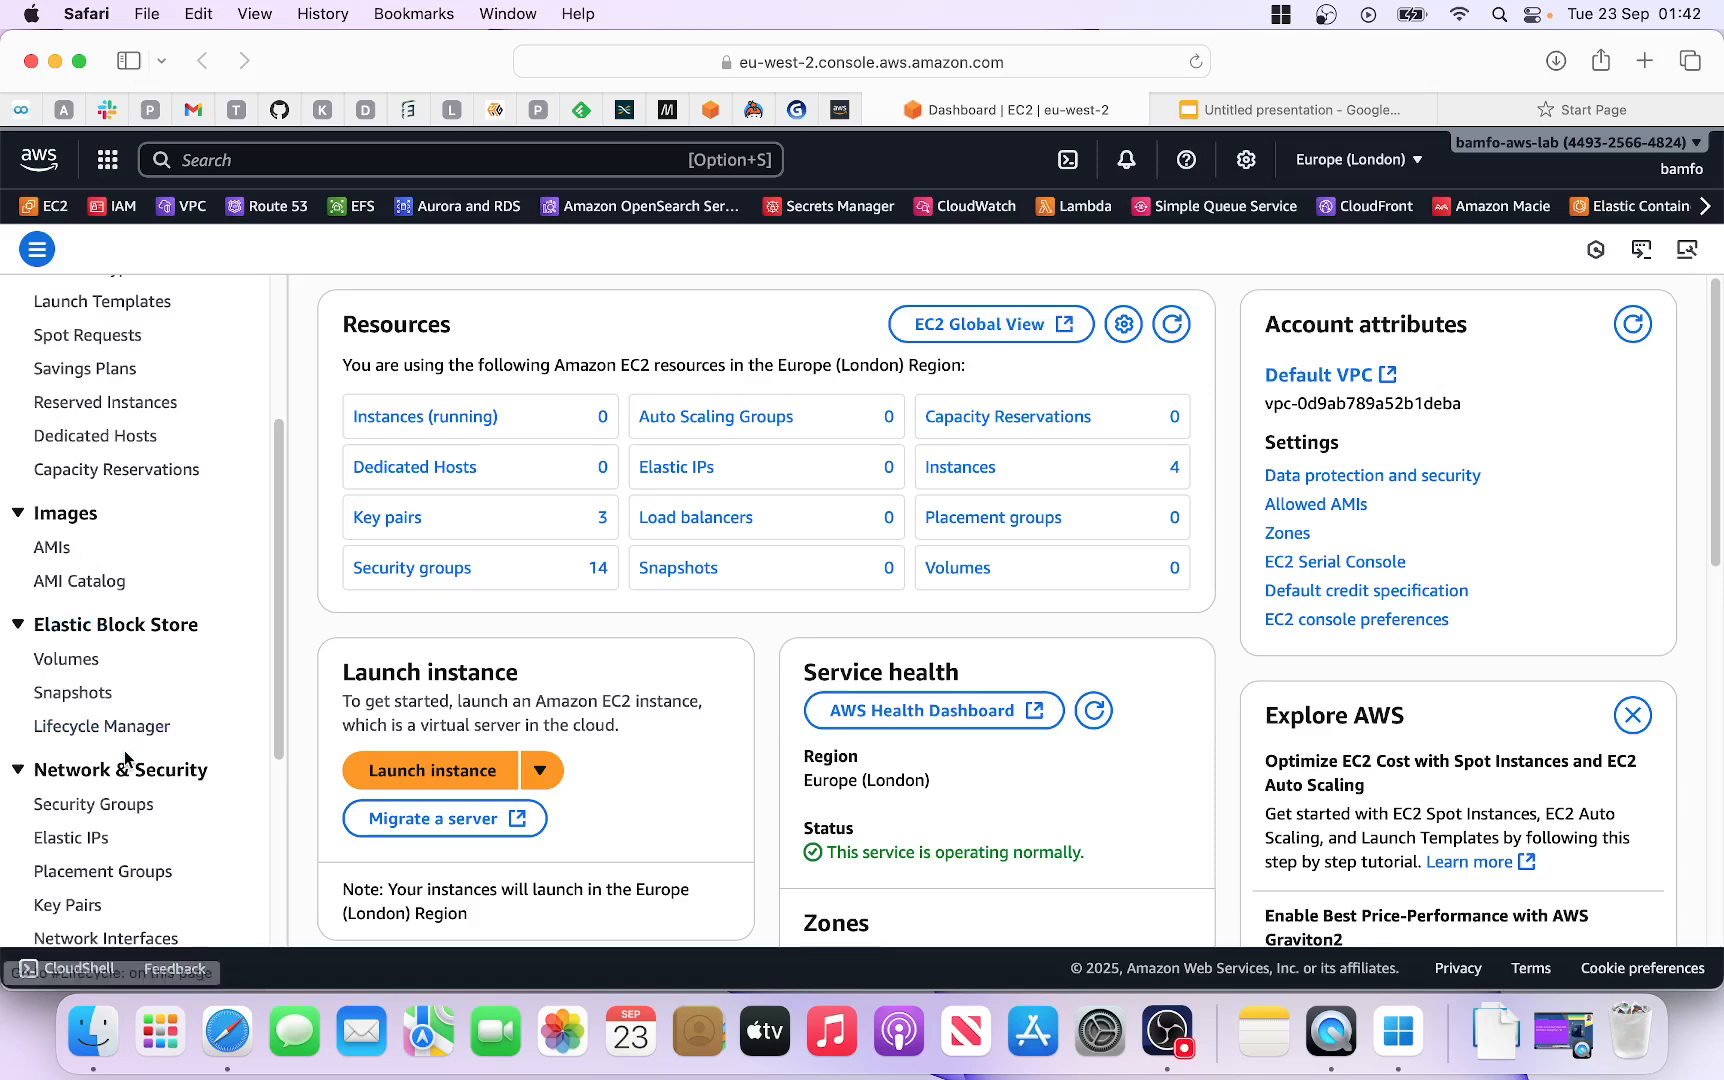
scroll(127, 760, "down", 2)
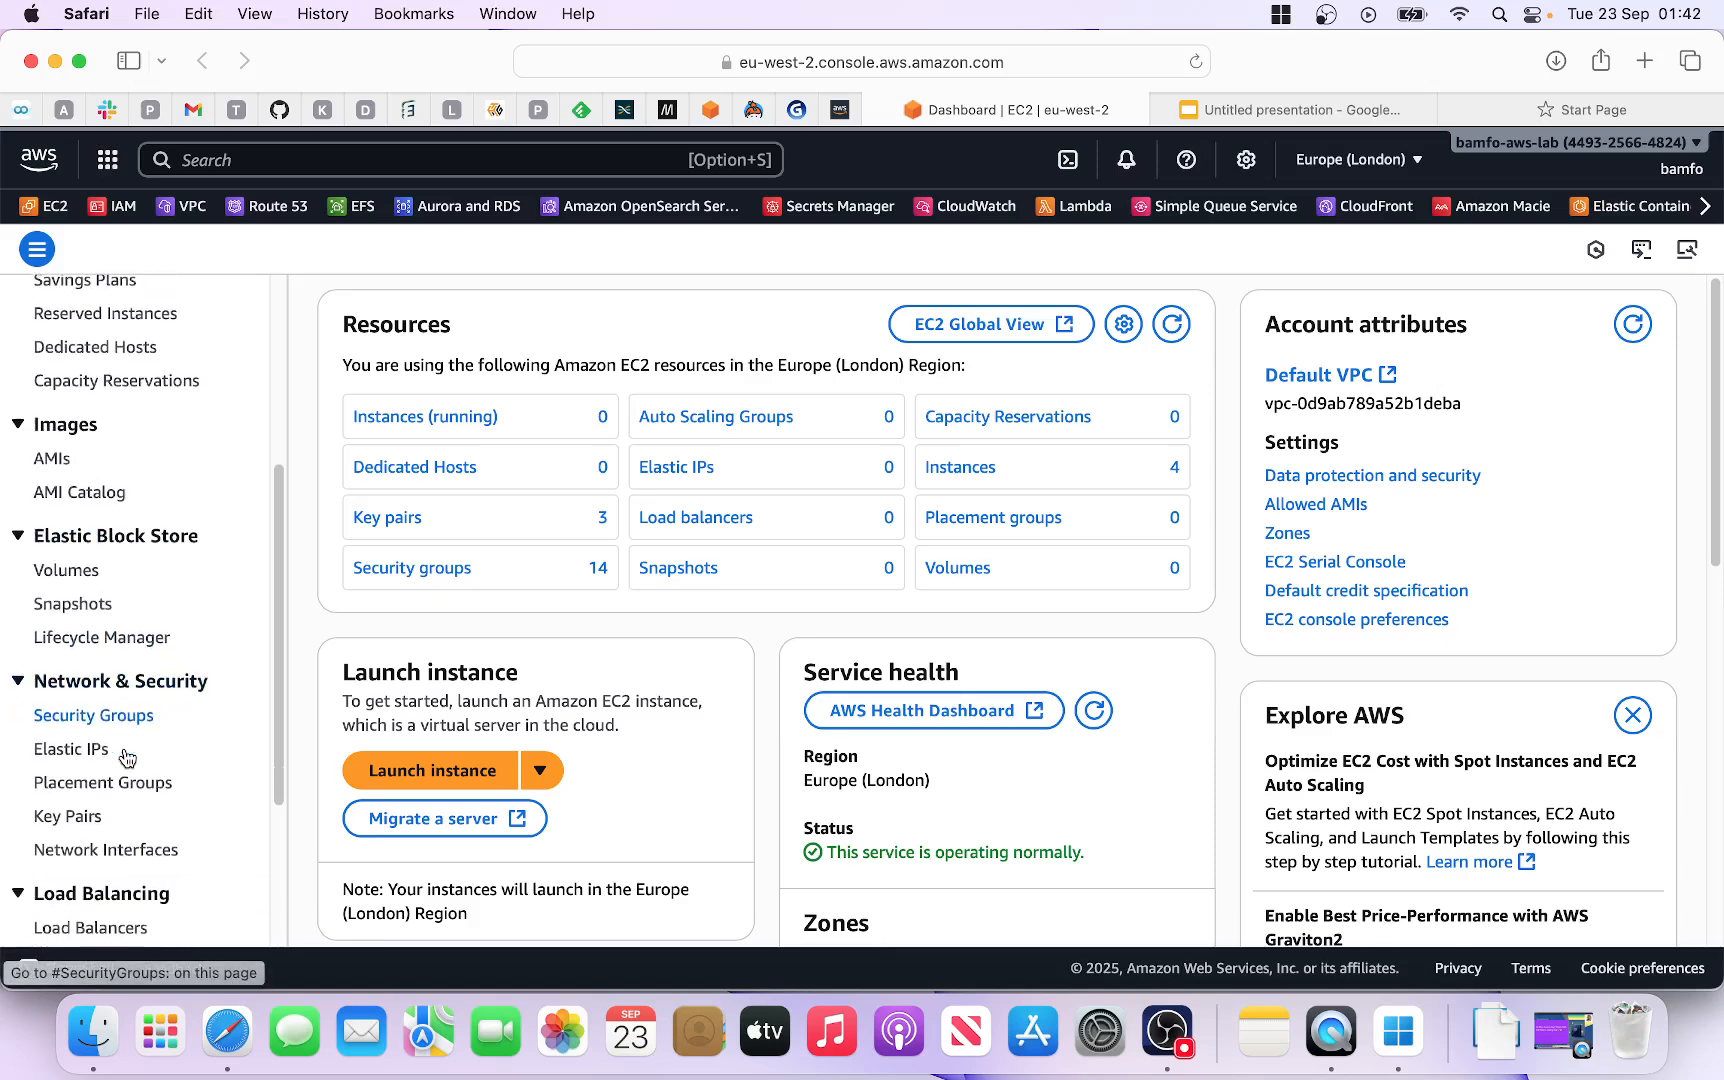
scroll(125, 752, "down", 2)
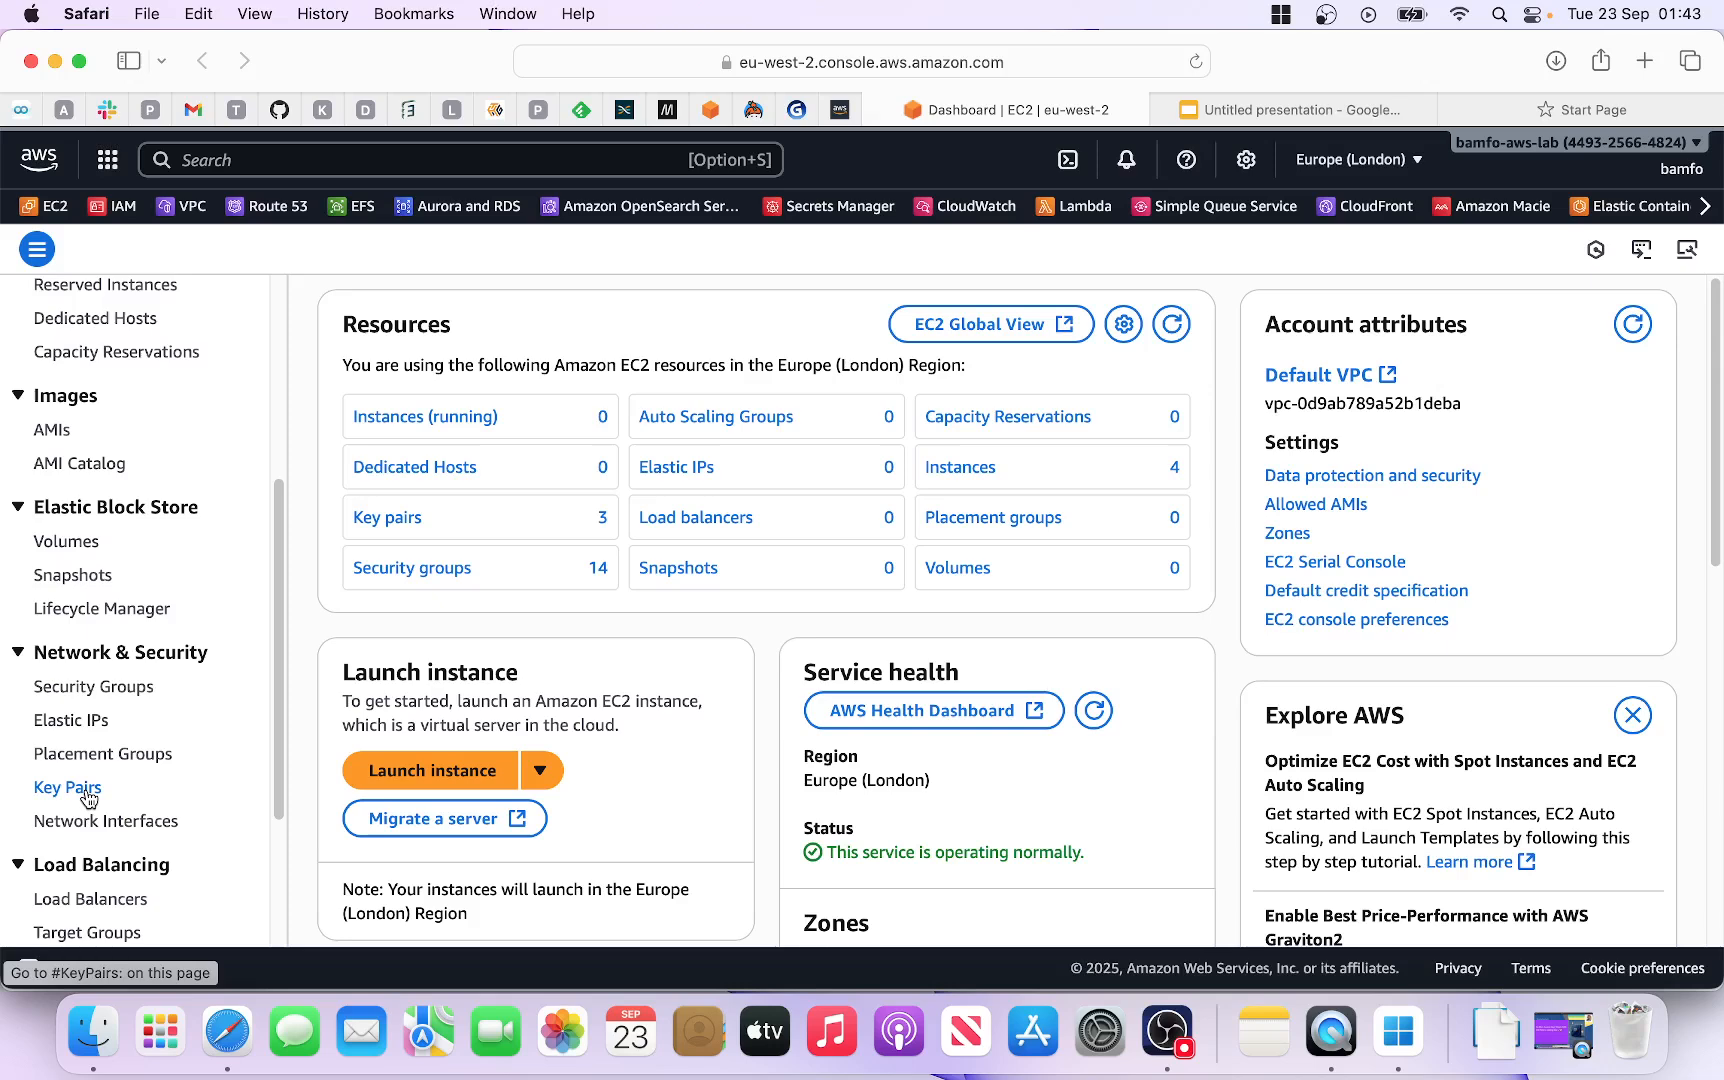
scroll(118, 780, "down", 1)
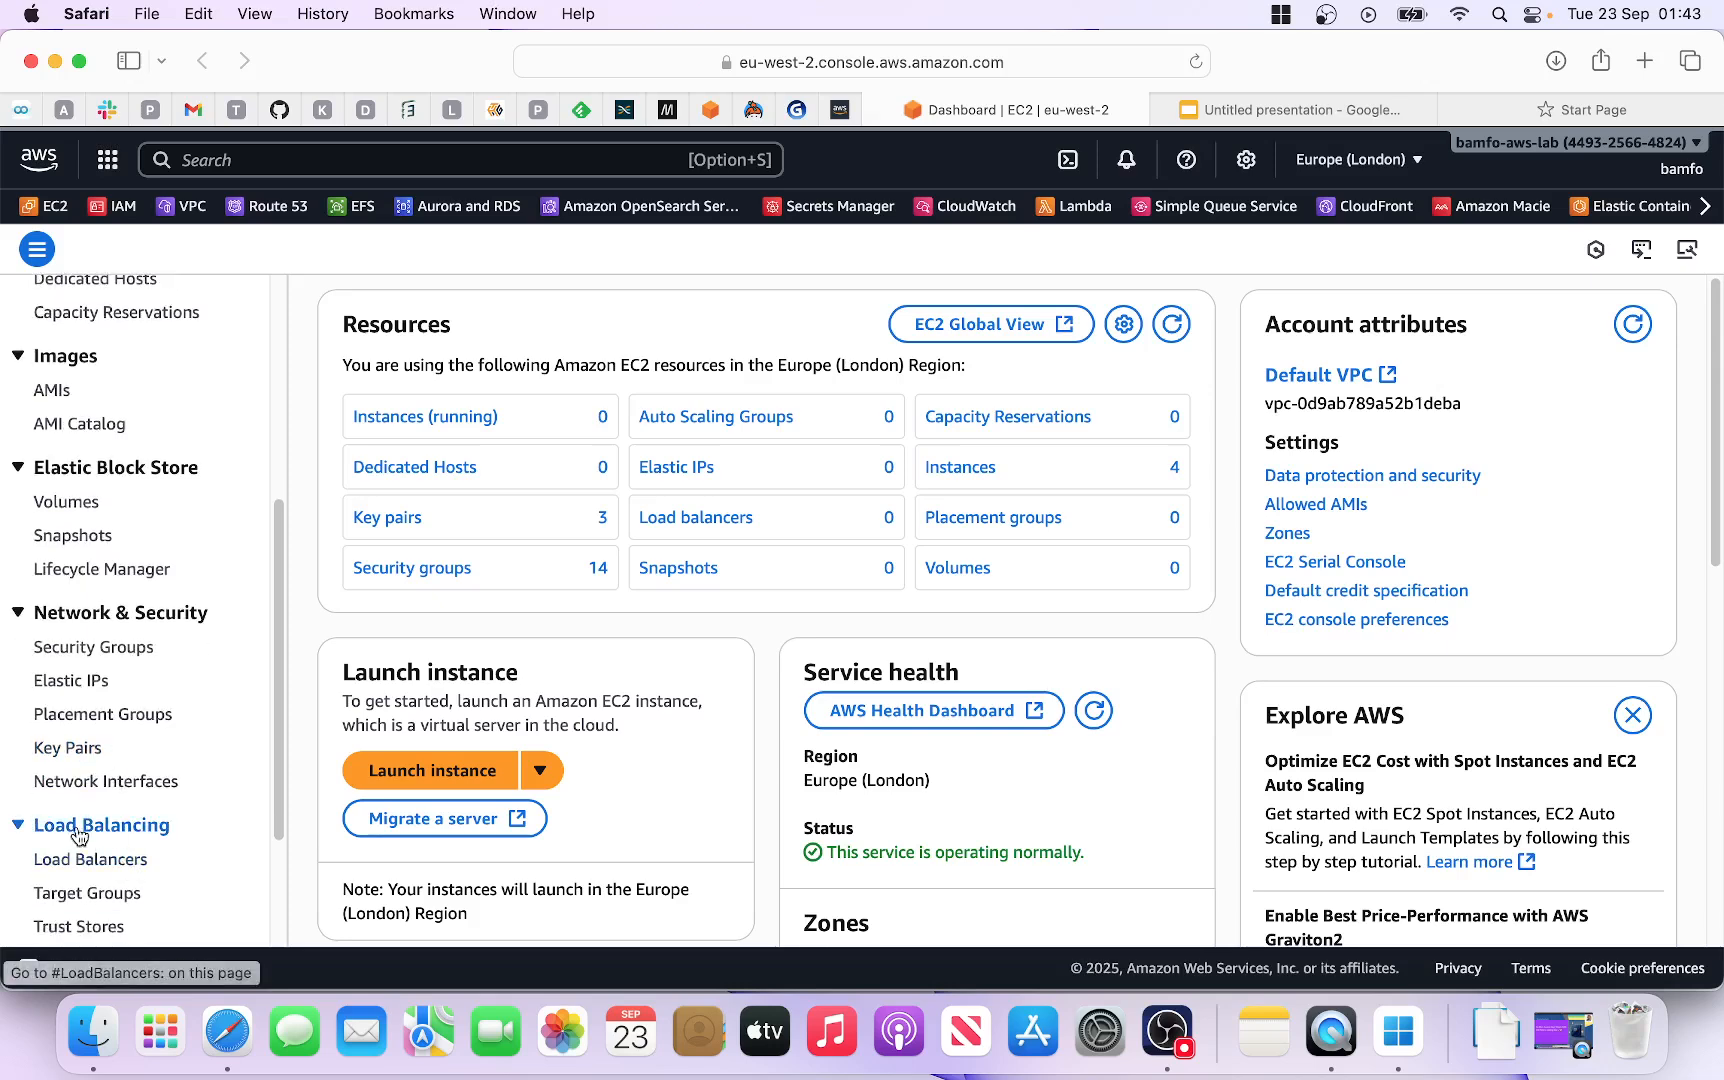
scroll(115, 835, "down", 1)
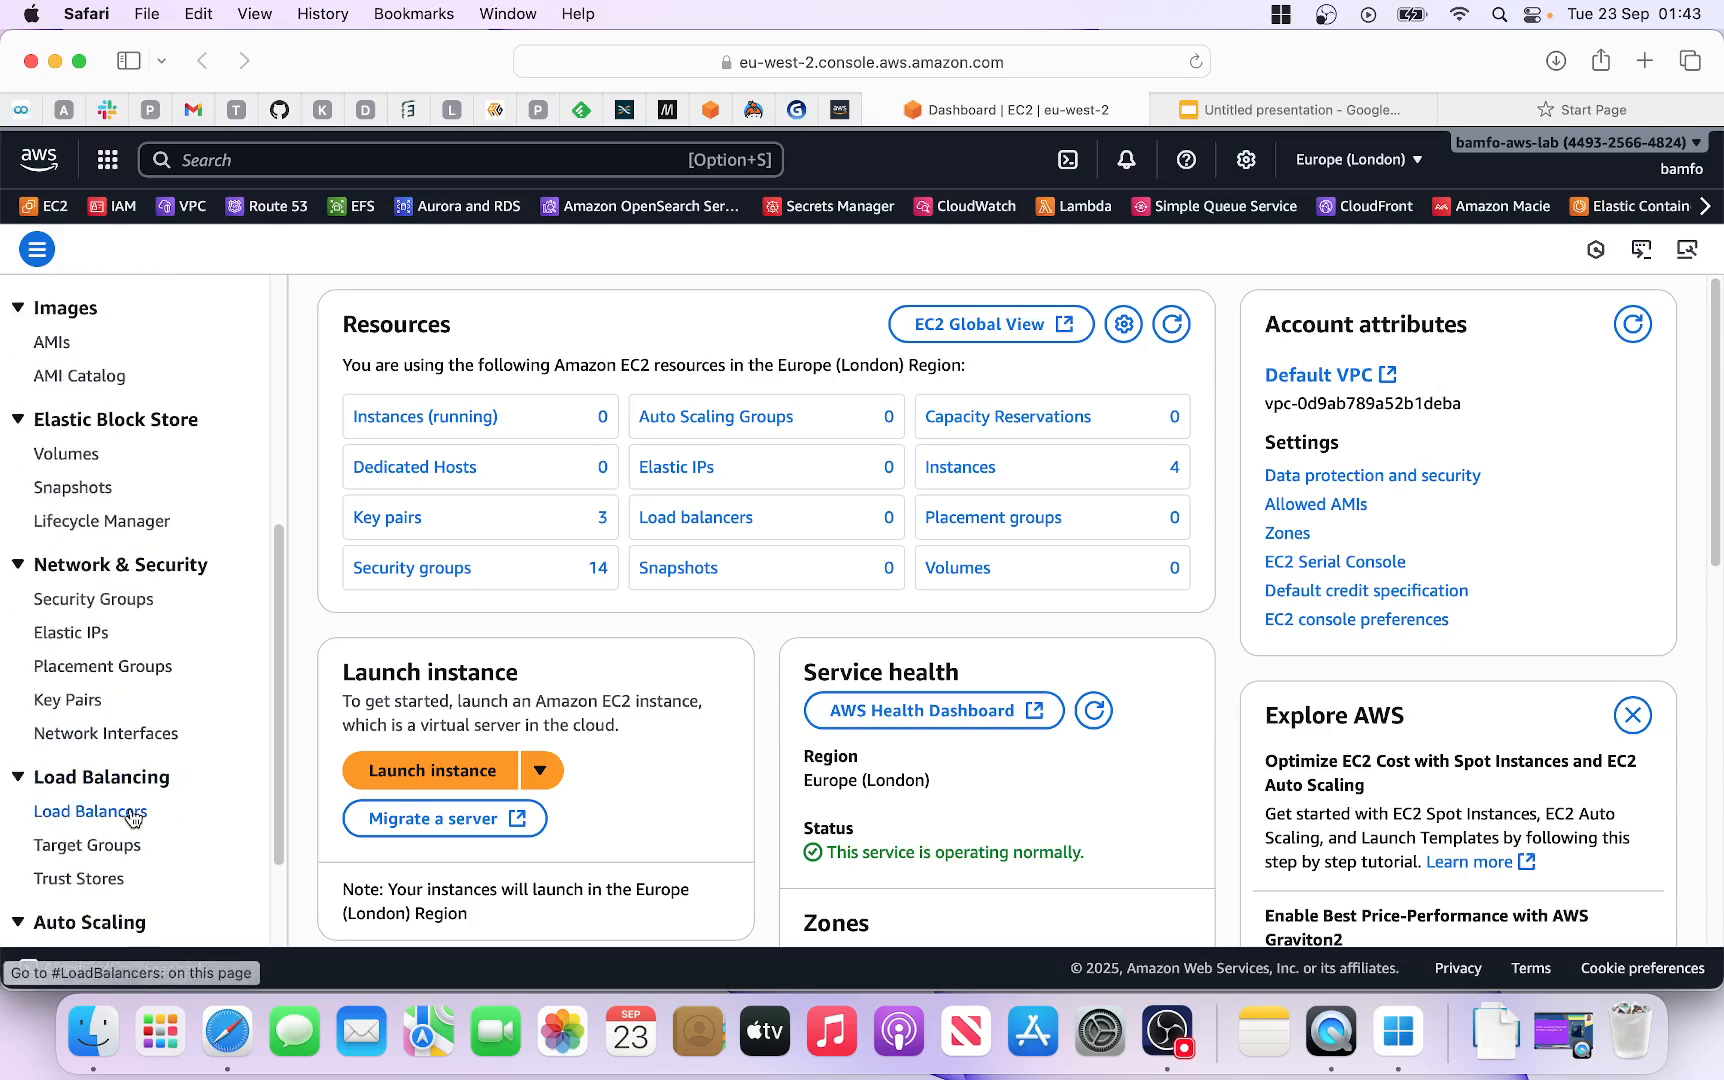
scroll(135, 815, "down", 1)
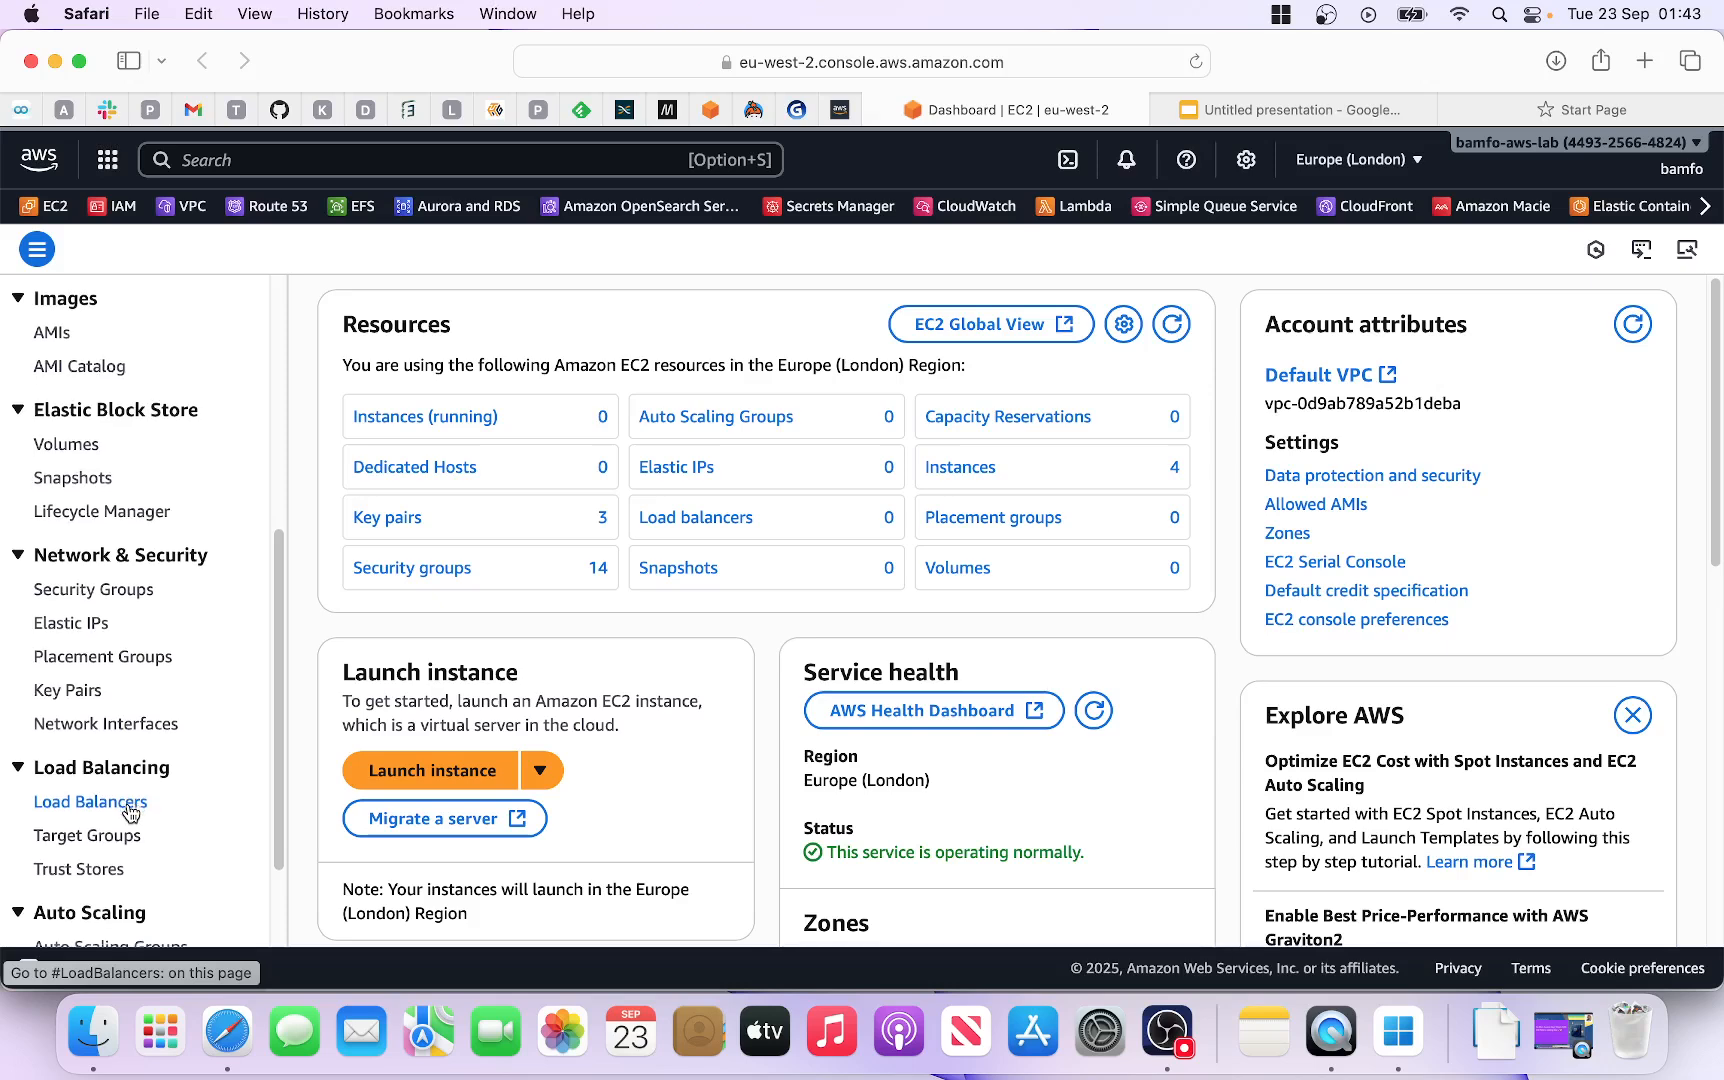
scroll(132, 810, "down", 1)
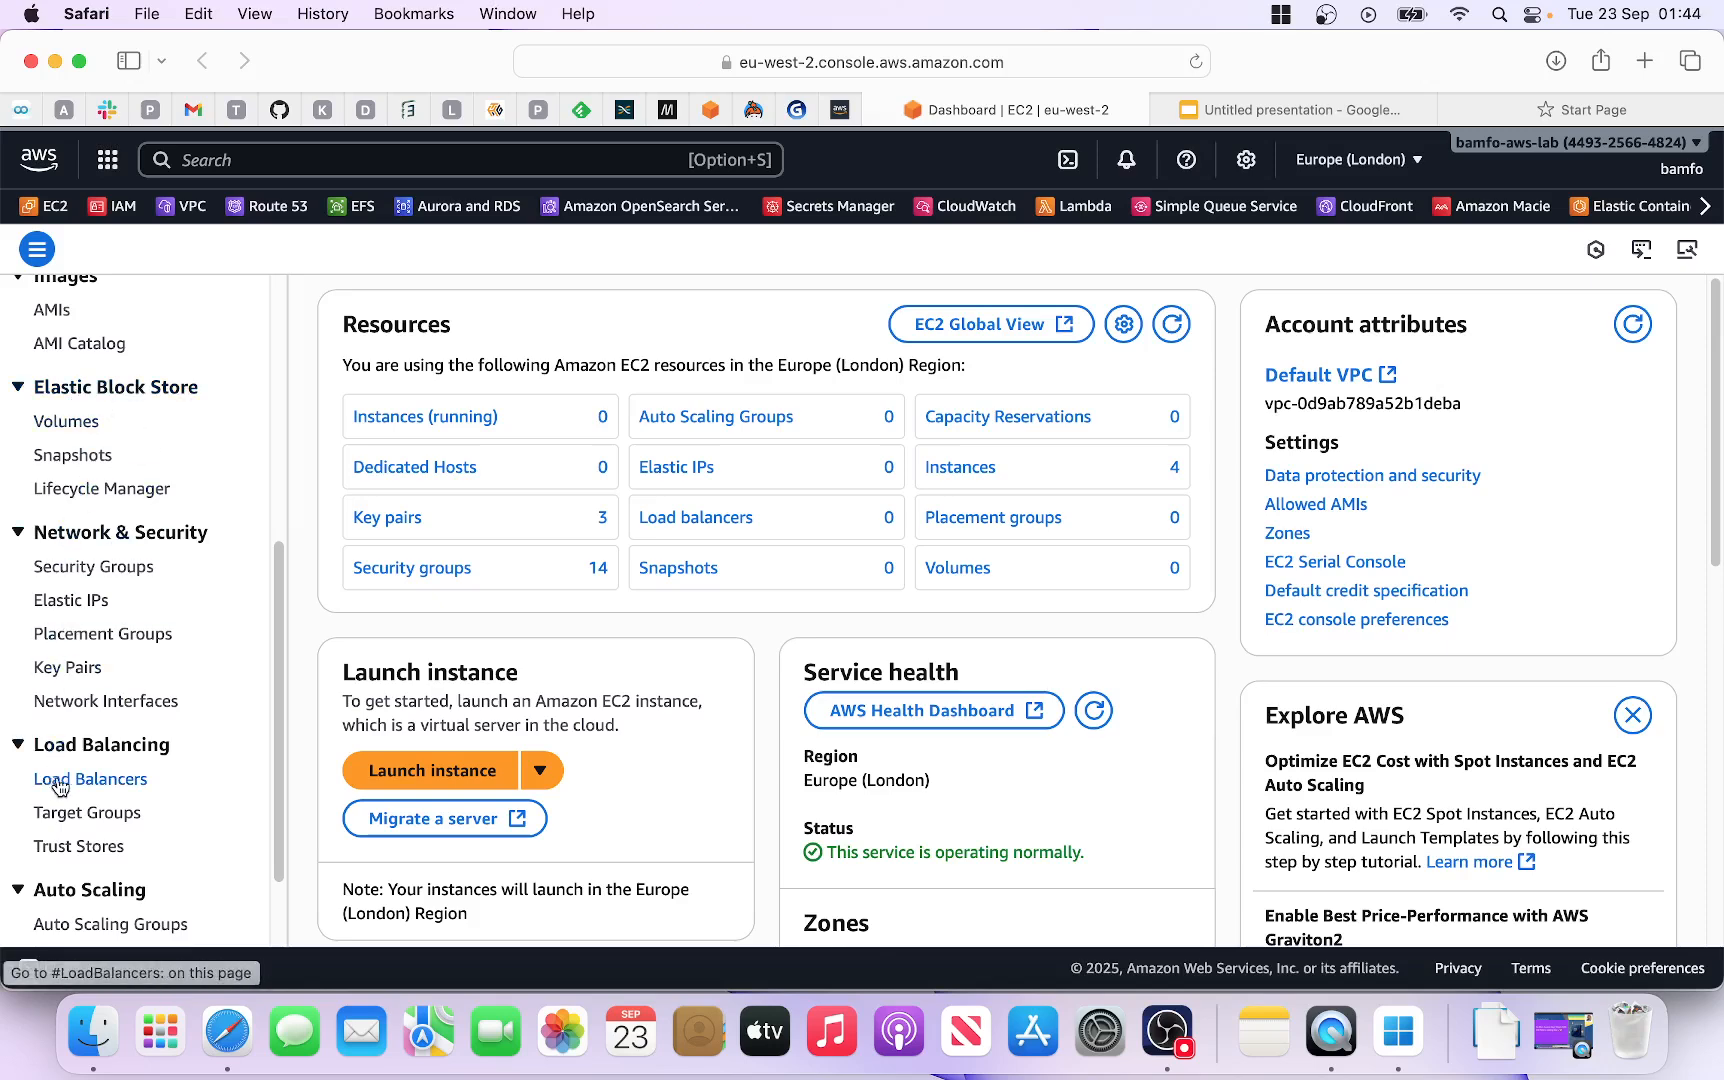
Step: Start a new instance, enter its name, and select the Windows Server 2025 Base image
left_click(408, 772)
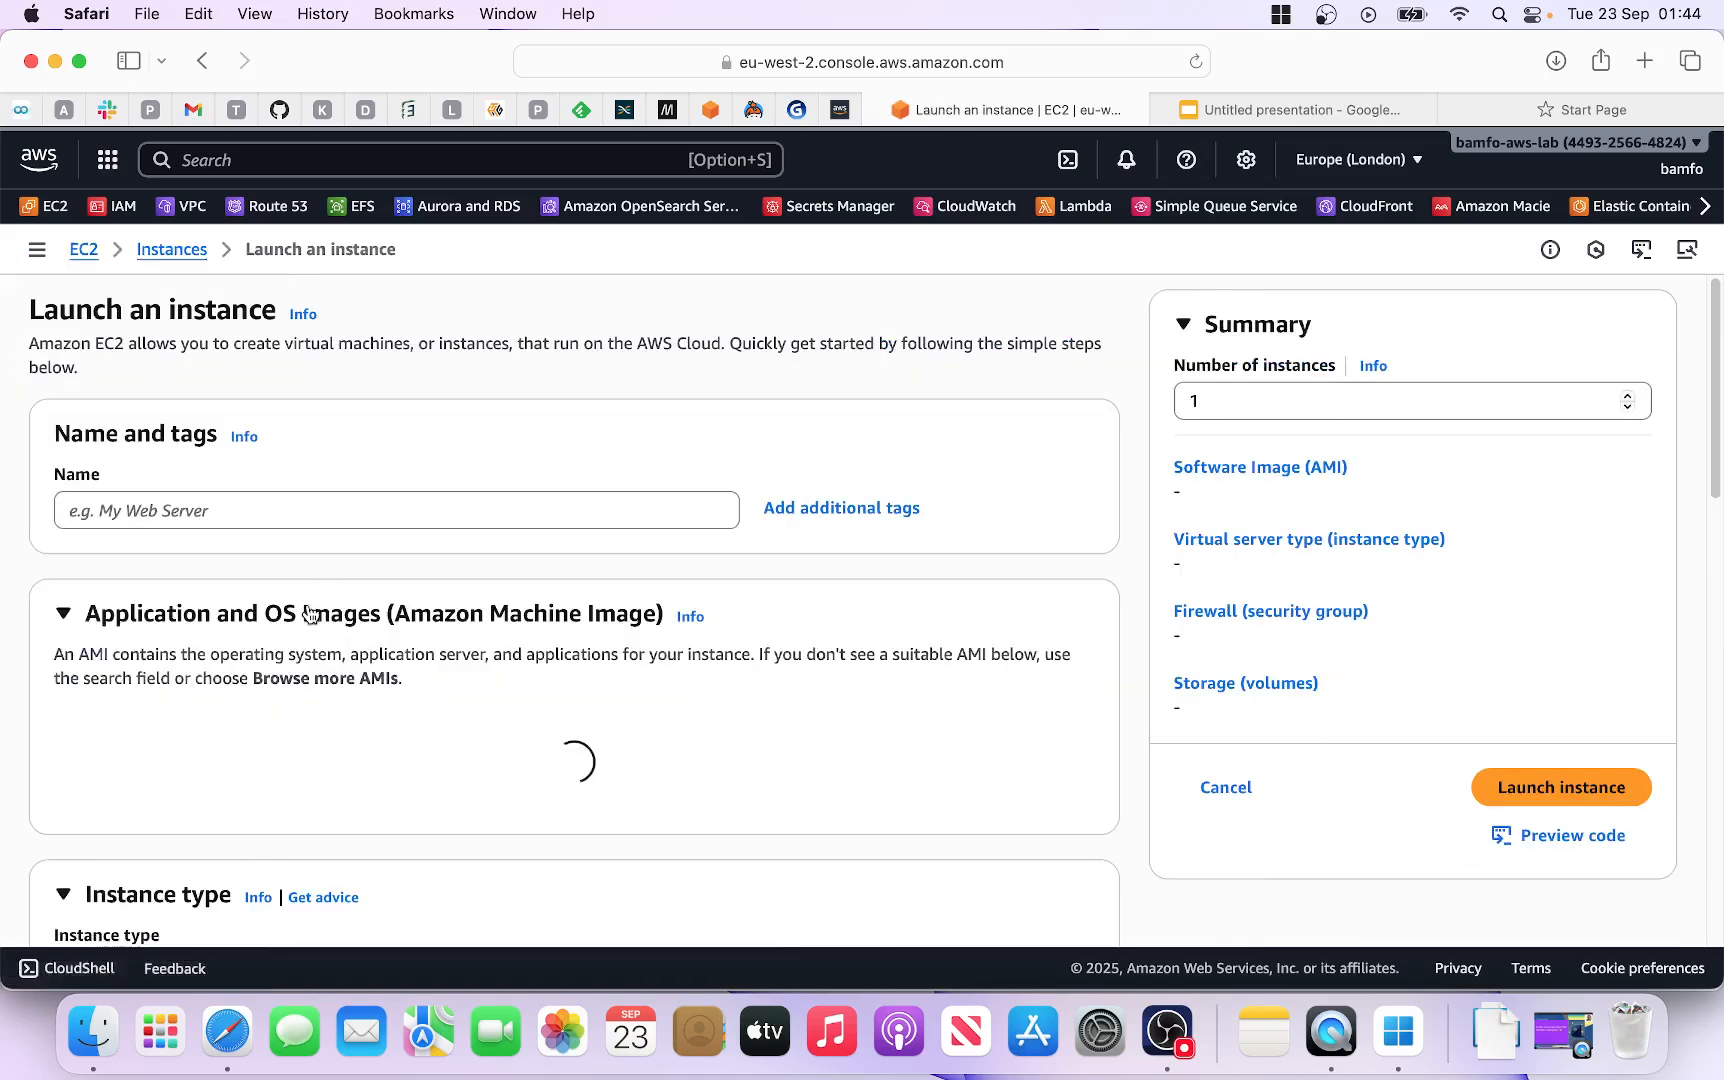
left_click(189, 508)
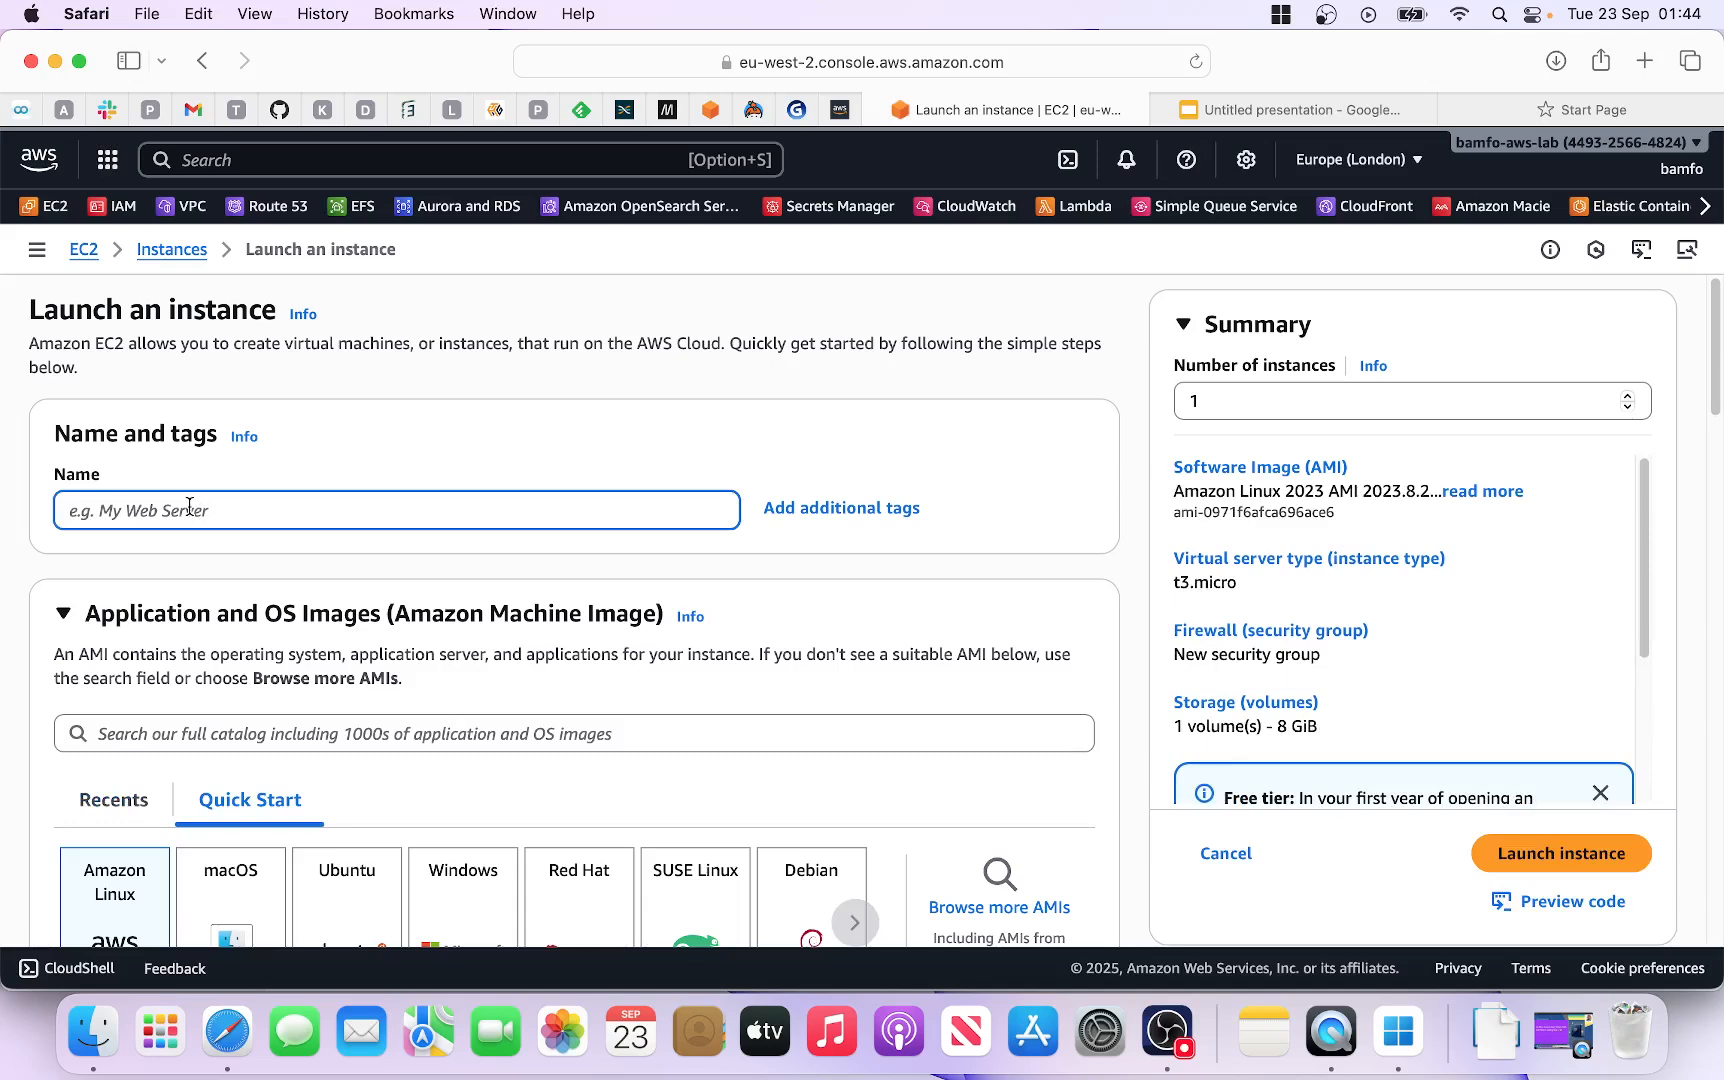
type("q")
scroll(331, 606, "down", 5)
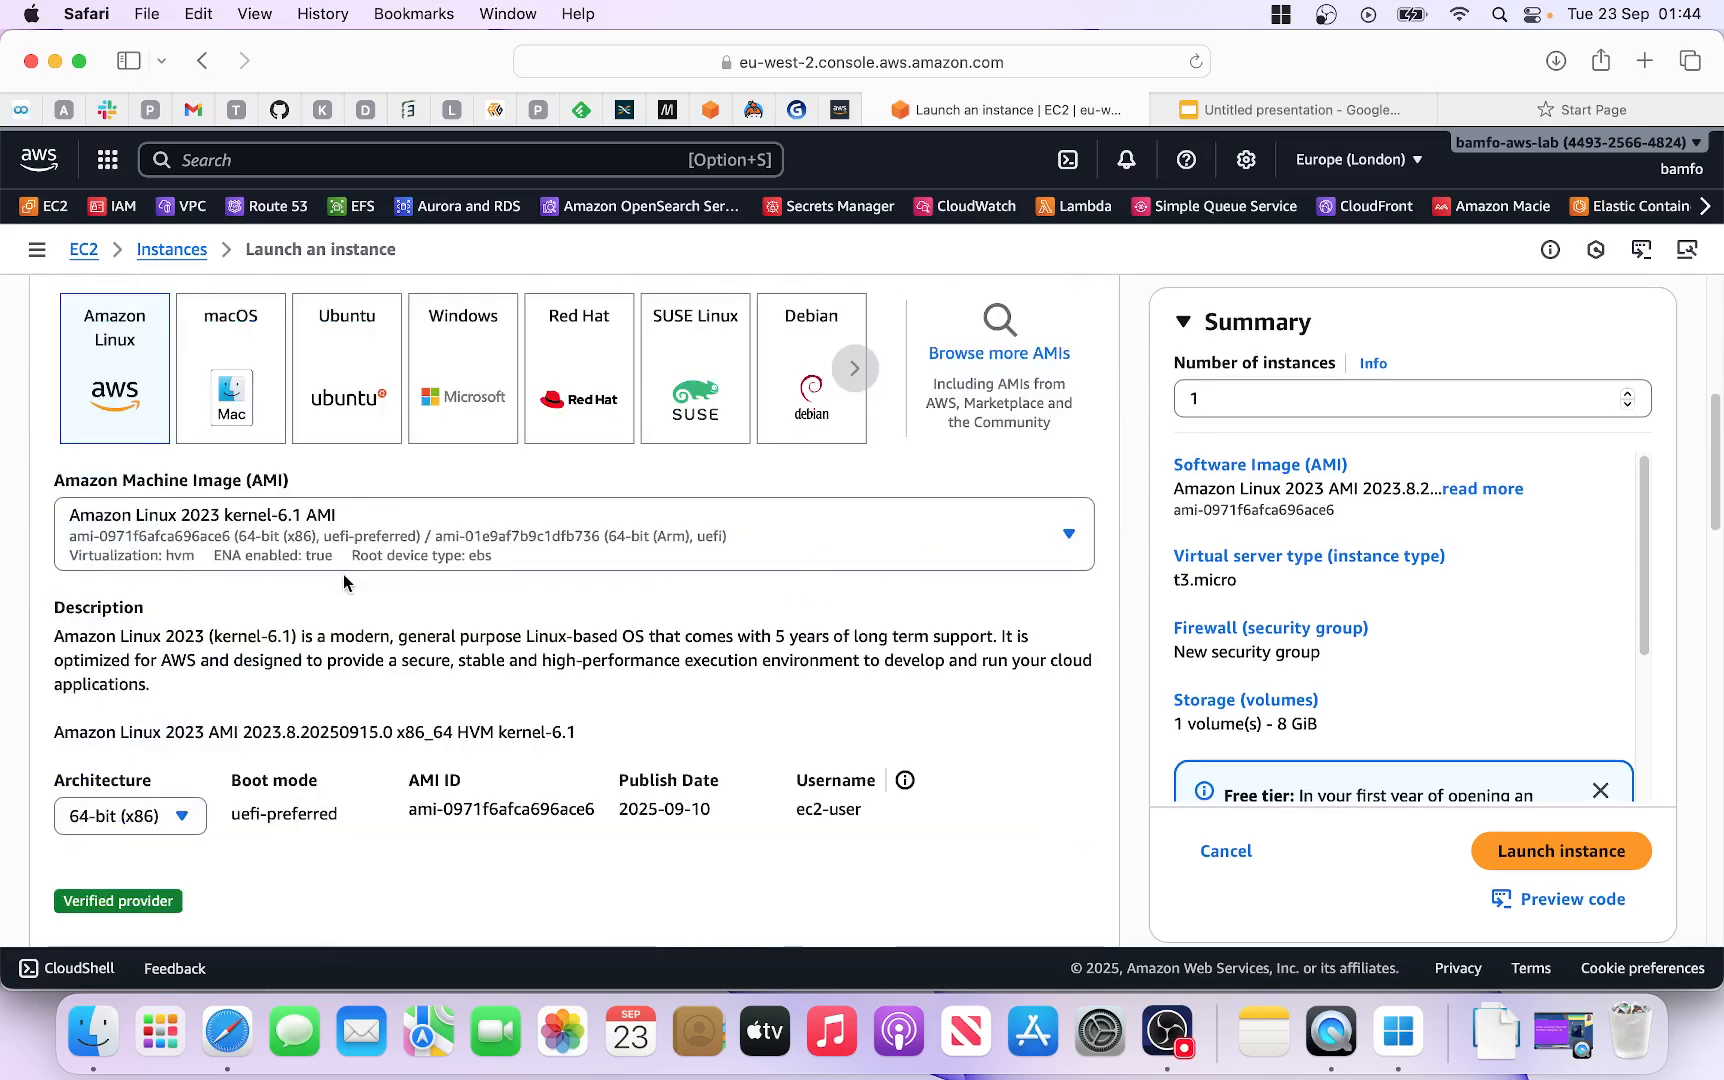
left_click(490, 390)
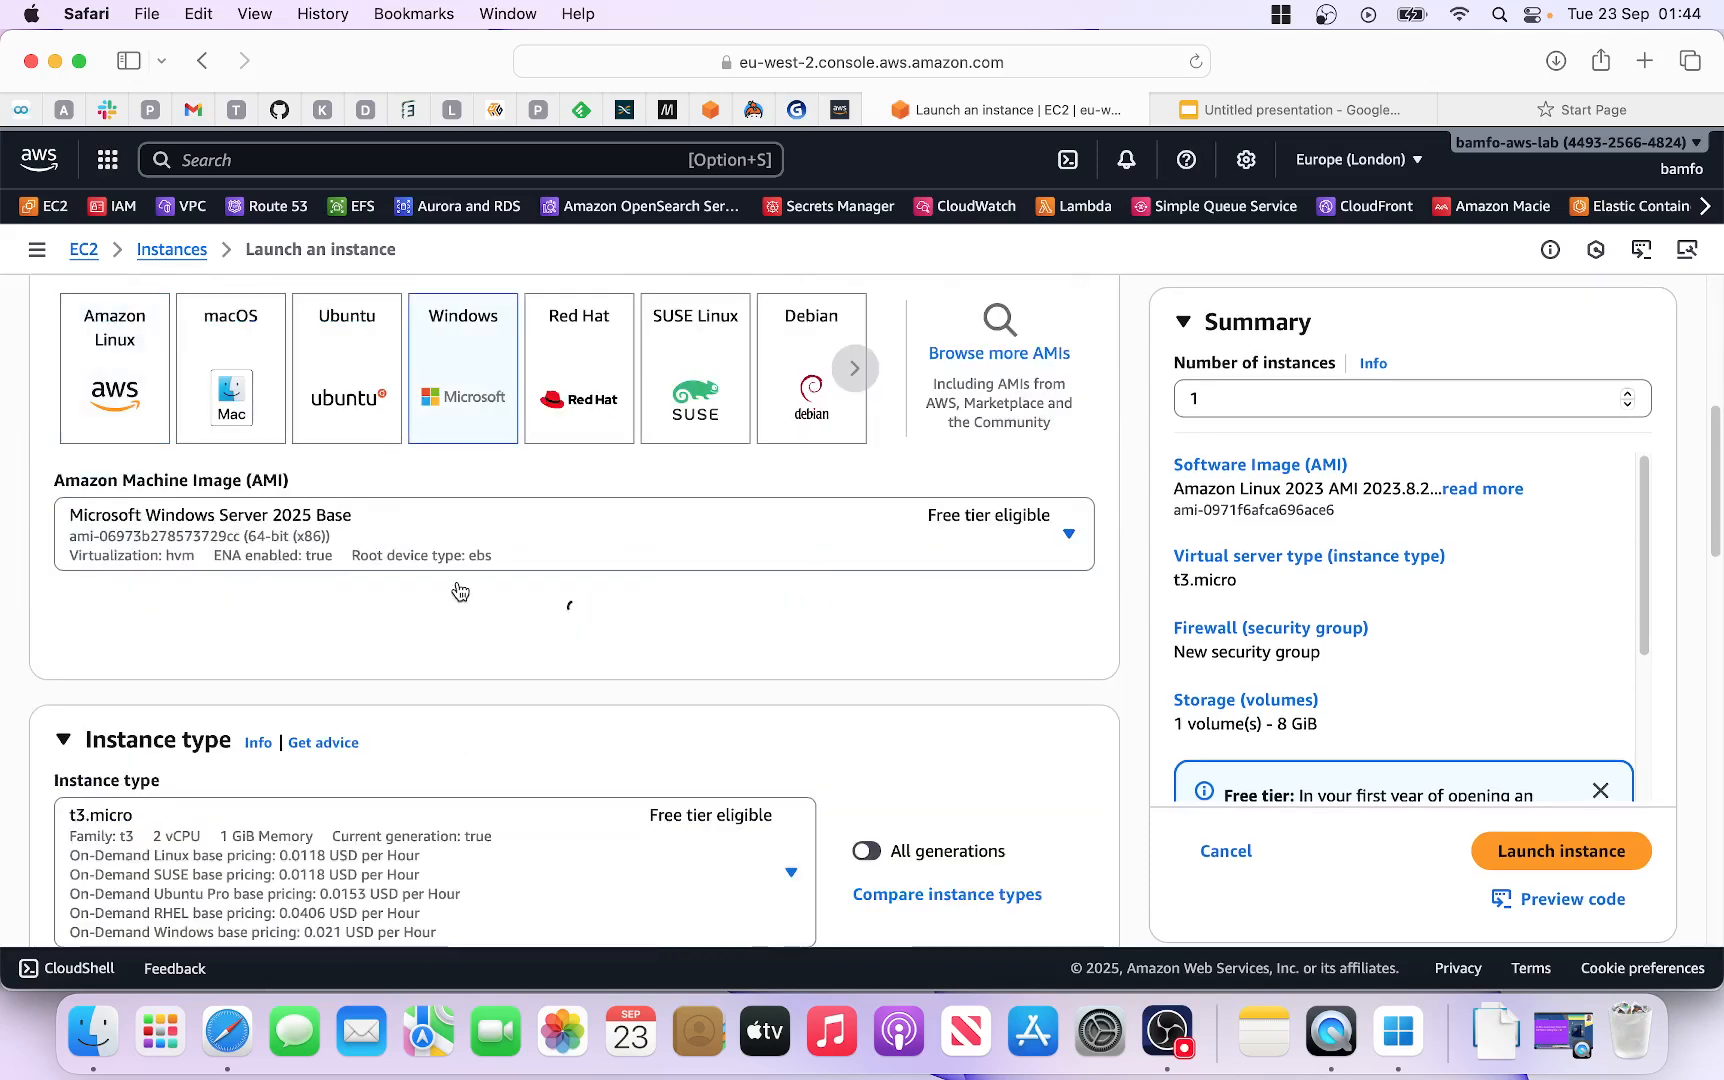
Step: Scroll to the Key pair section and begin creating a new key pair
scroll(460, 591, "down", 4)
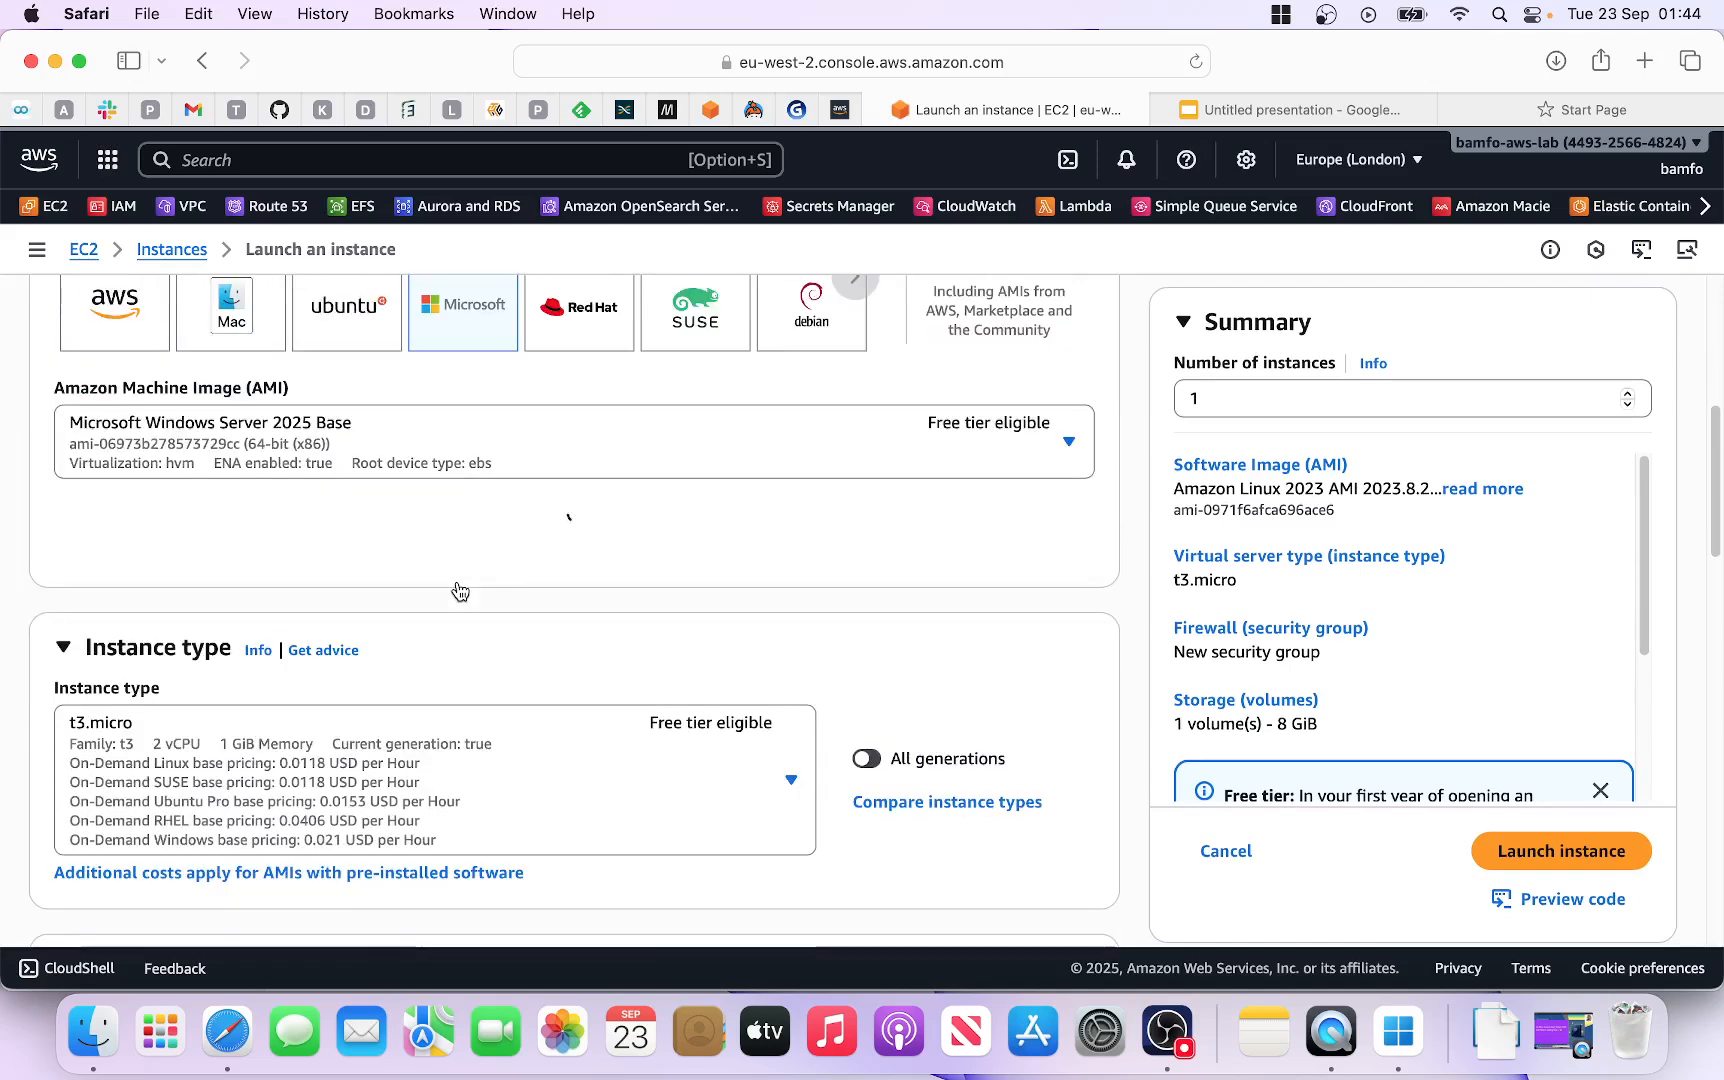
scroll(458, 590, "down", 1)
scroll(440, 595, "down", 2)
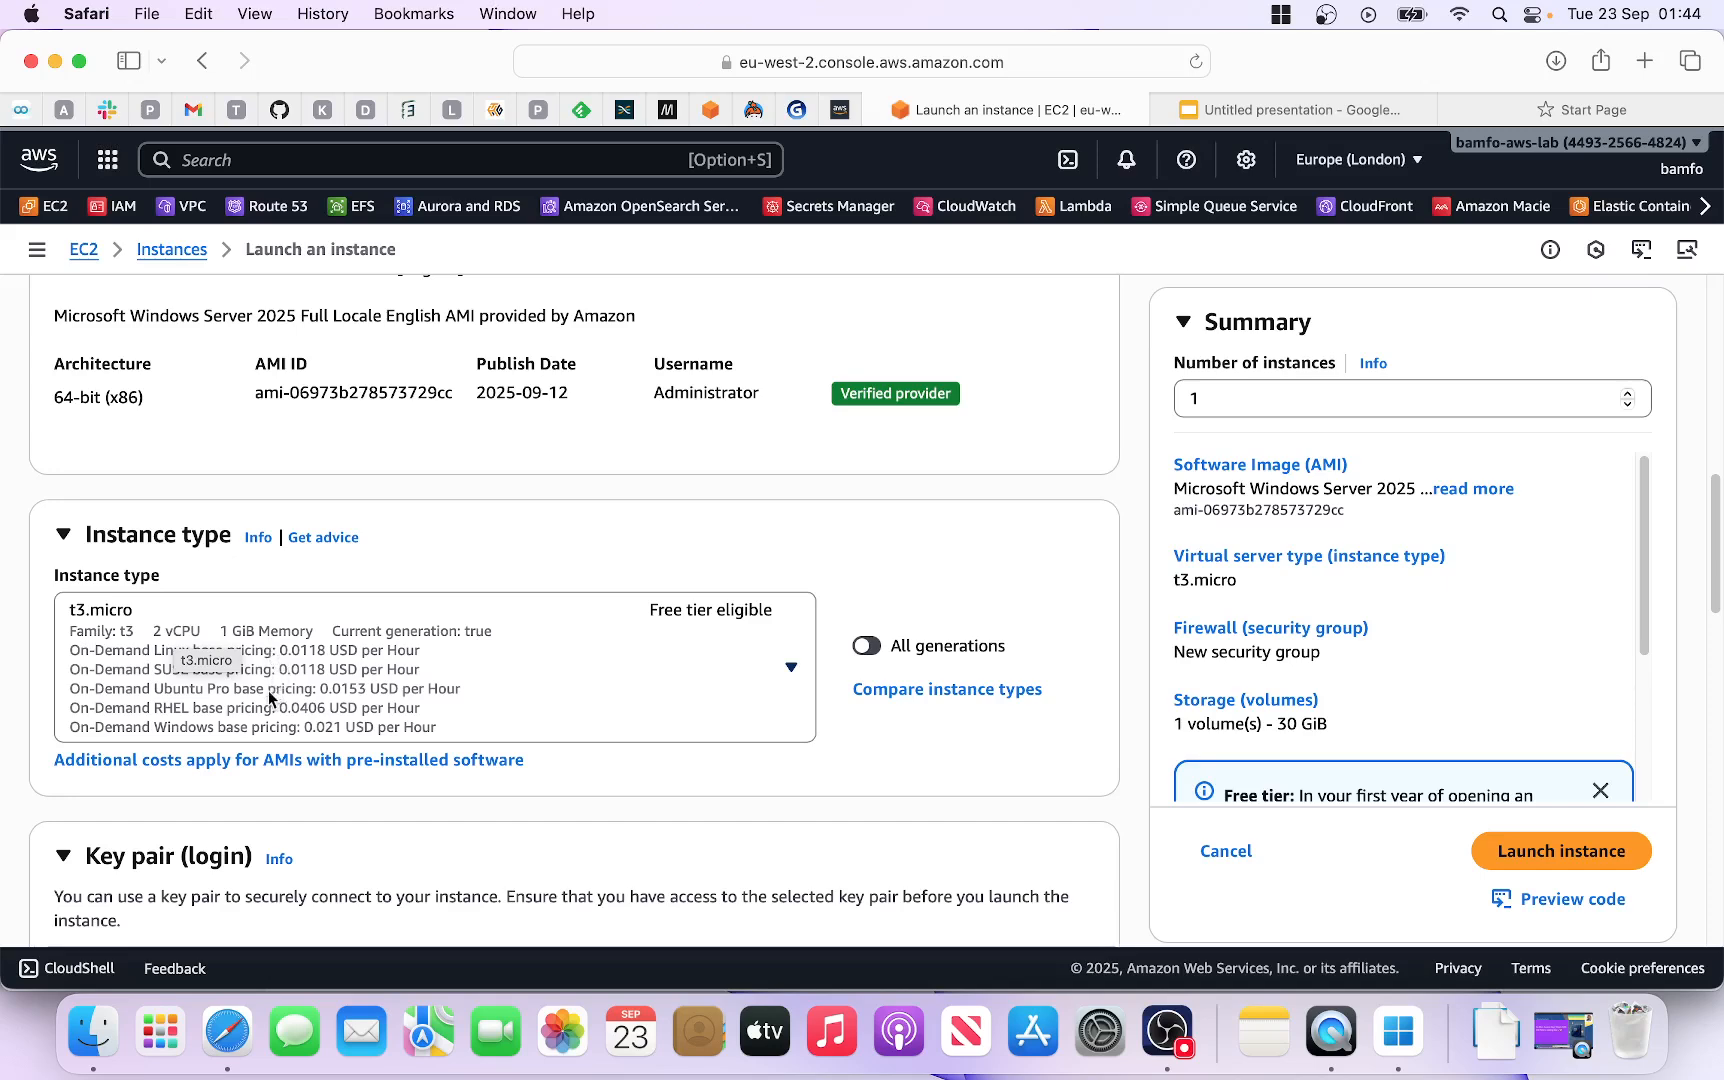
scroll(361, 690, "down", 3)
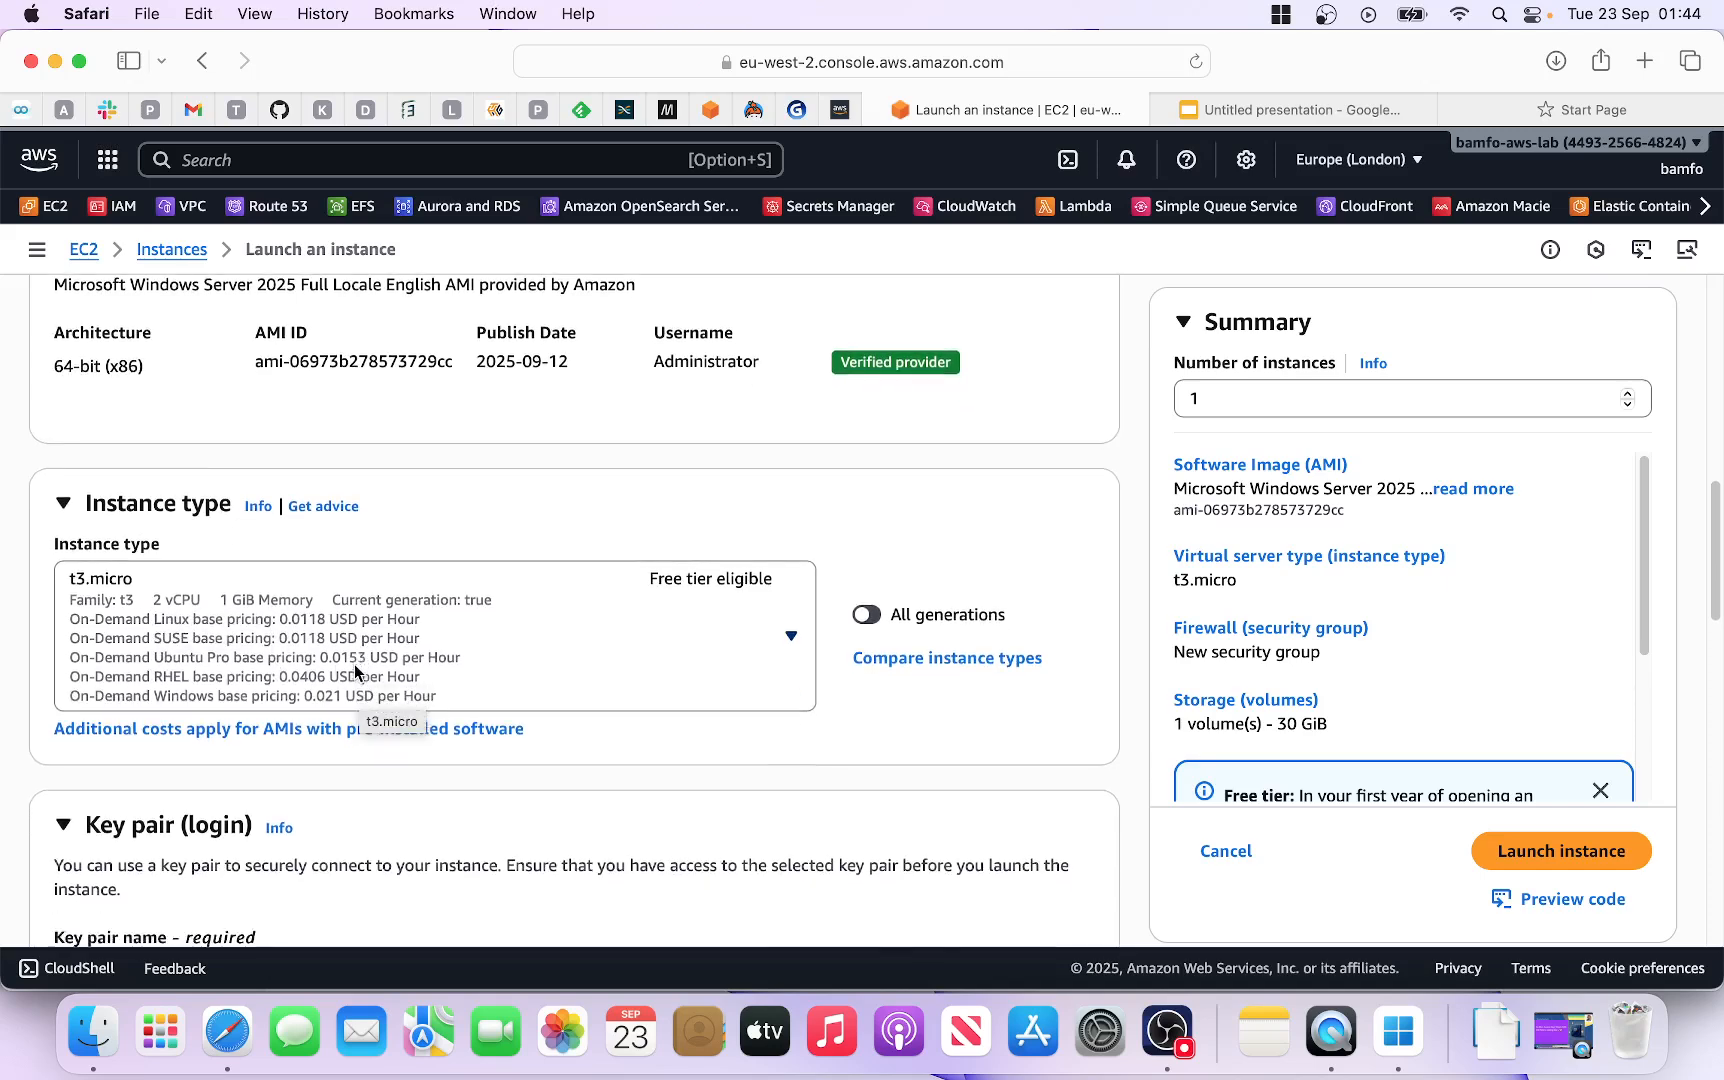
scroll(355, 673, "down", 1)
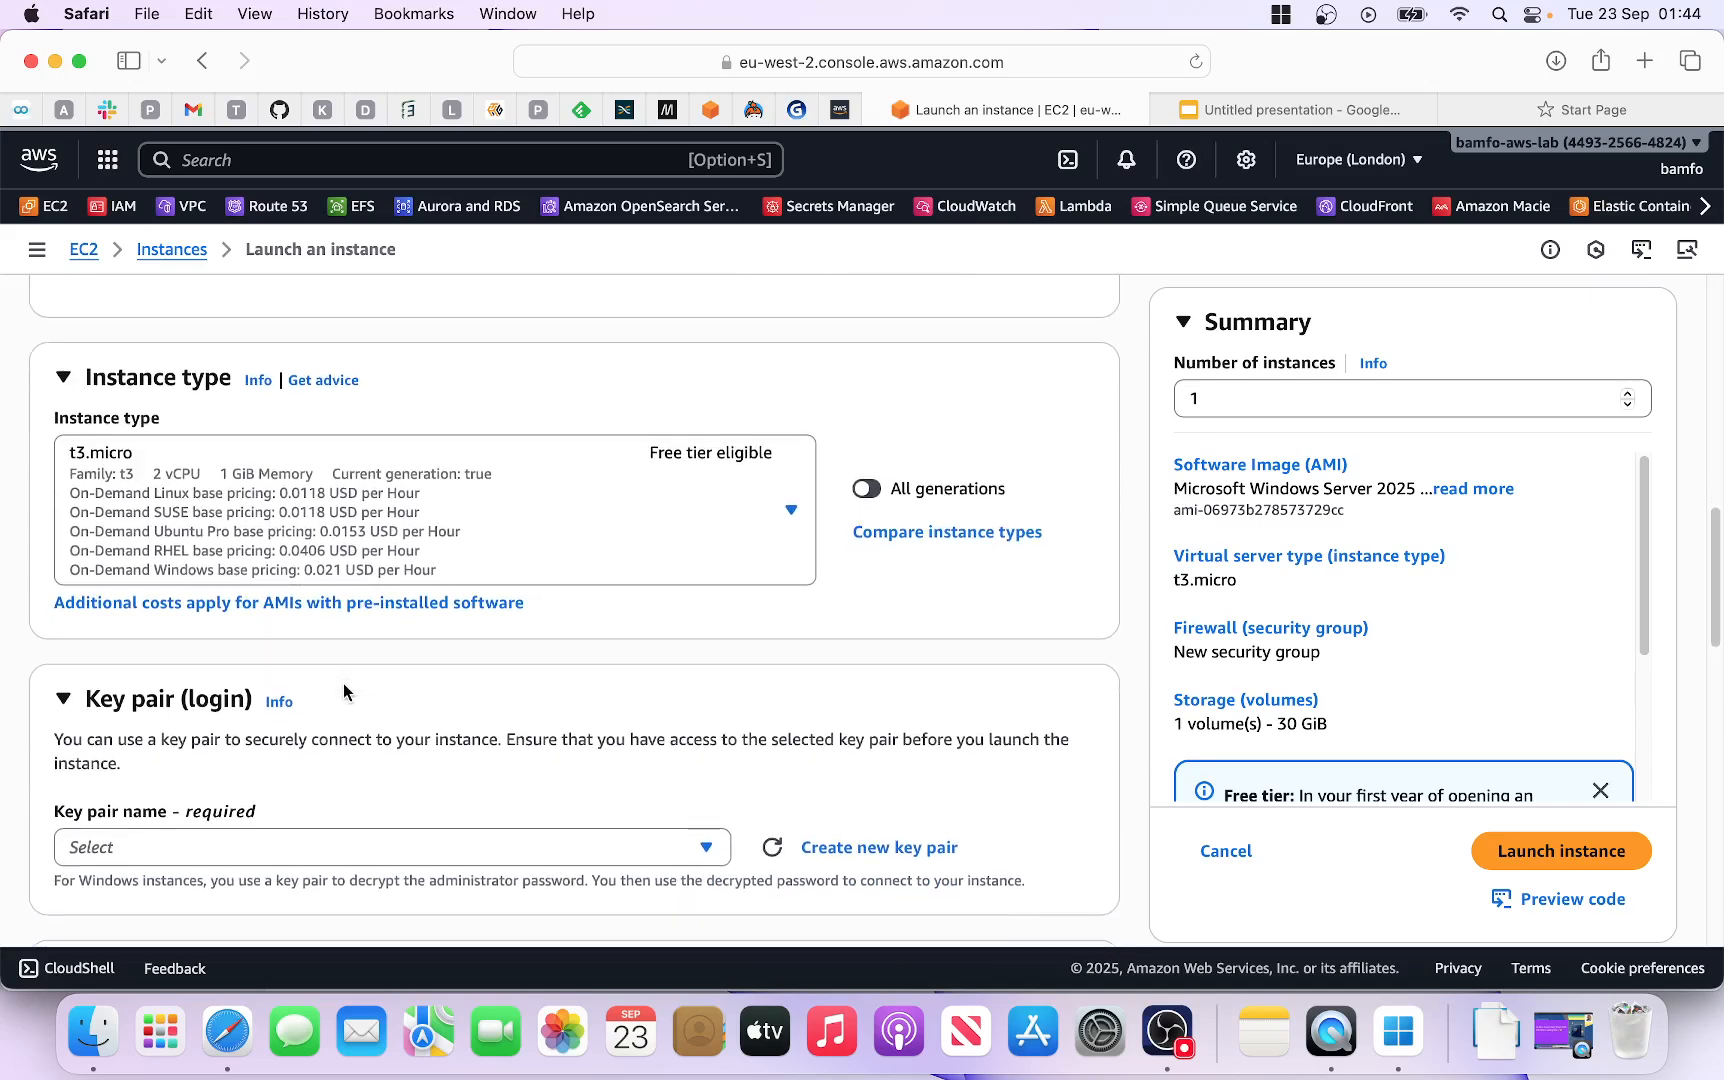
scroll(347, 684, "down", 1)
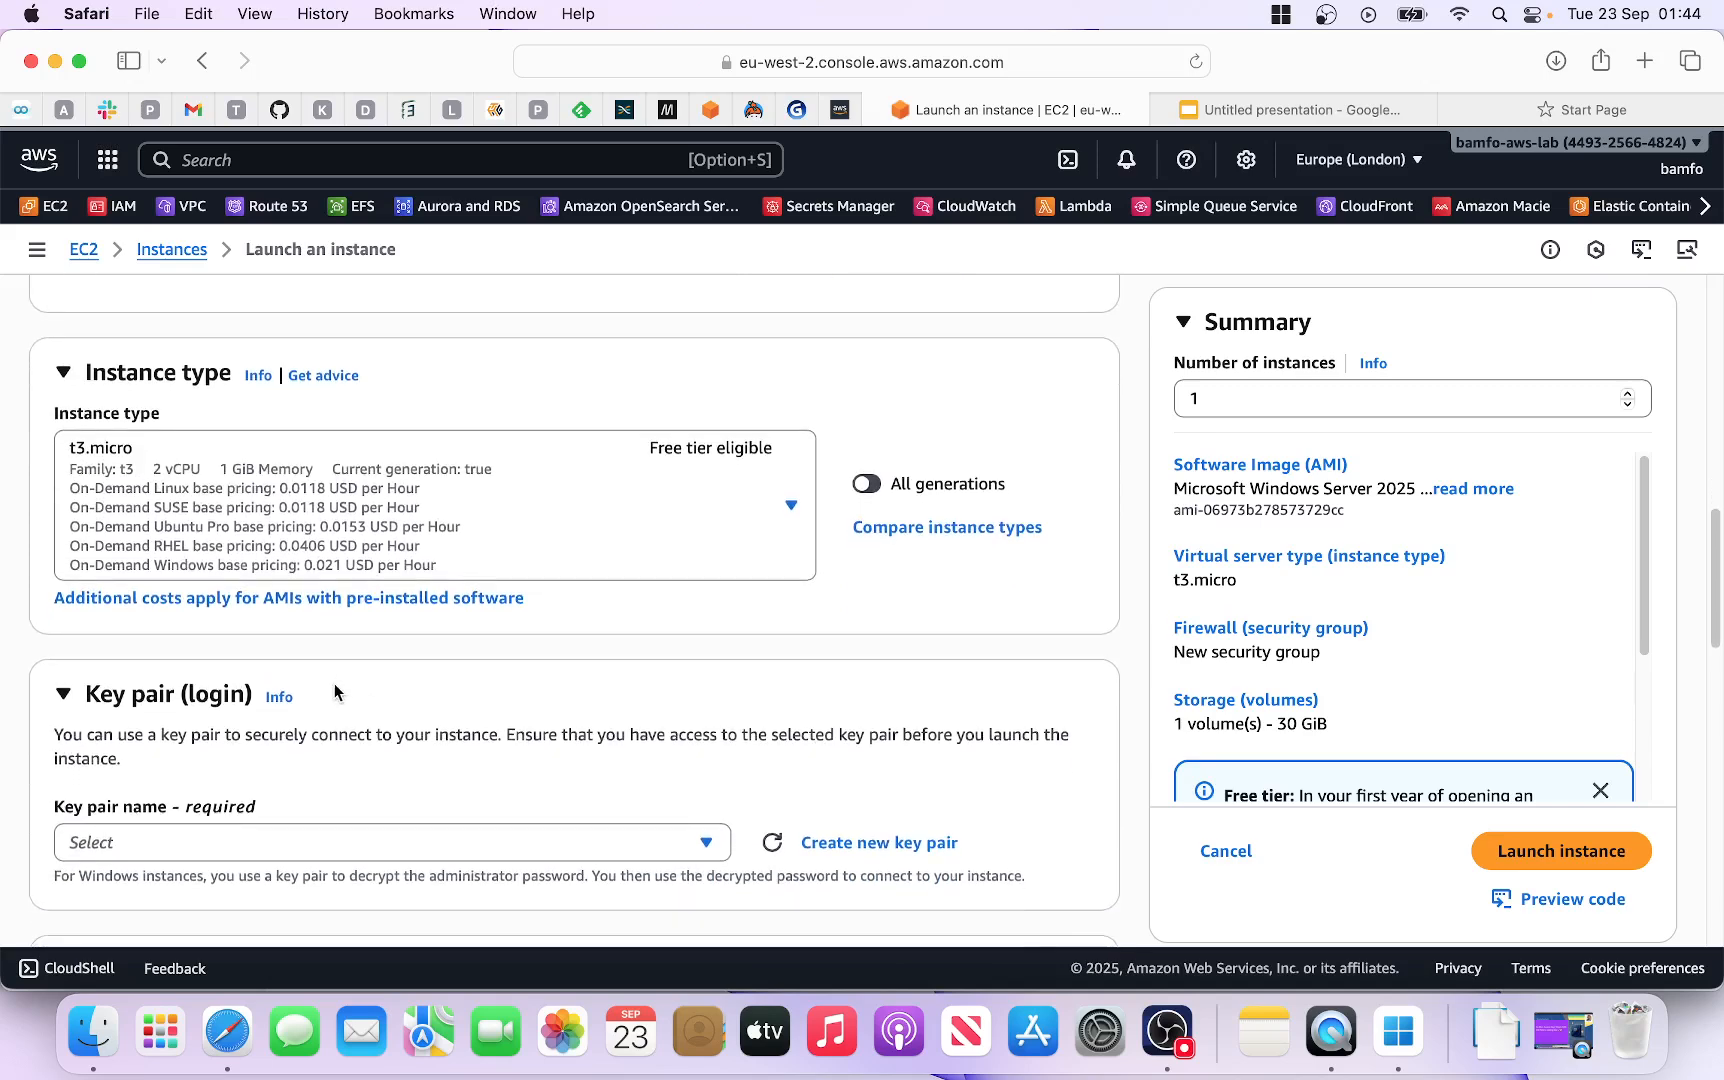
scroll(337, 690, "down", 1)
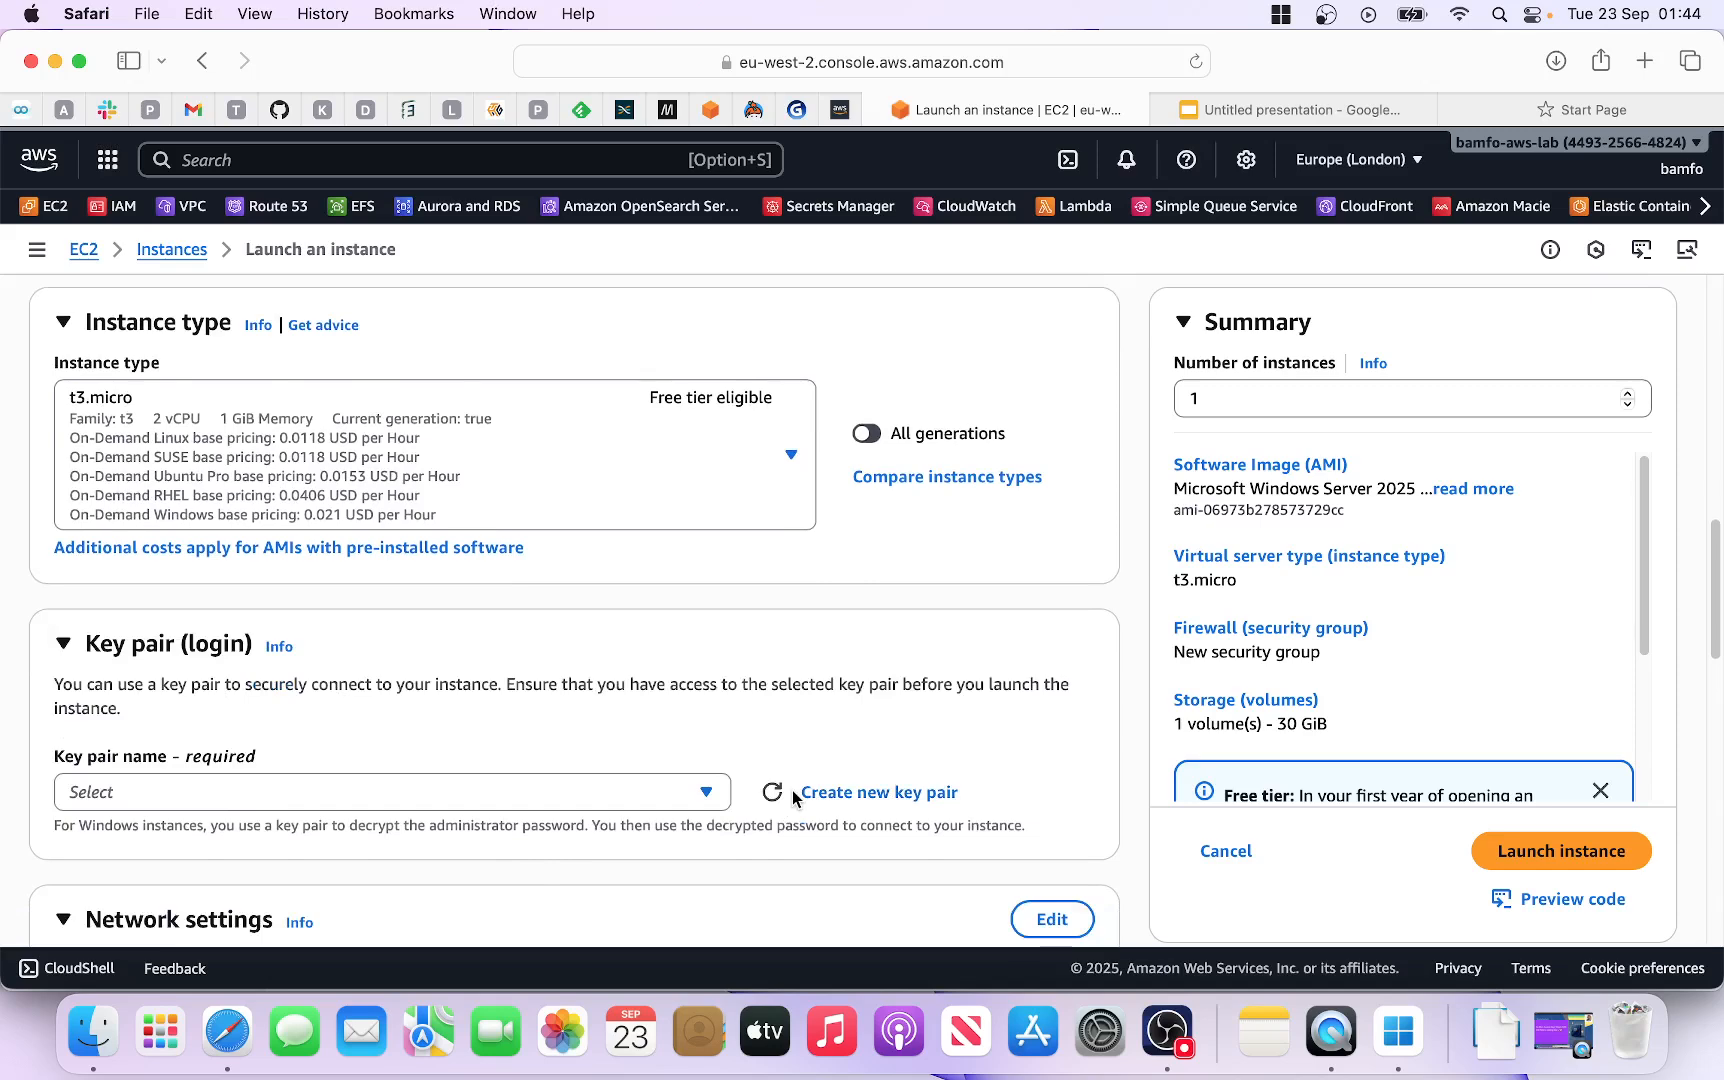
left_click(850, 797)
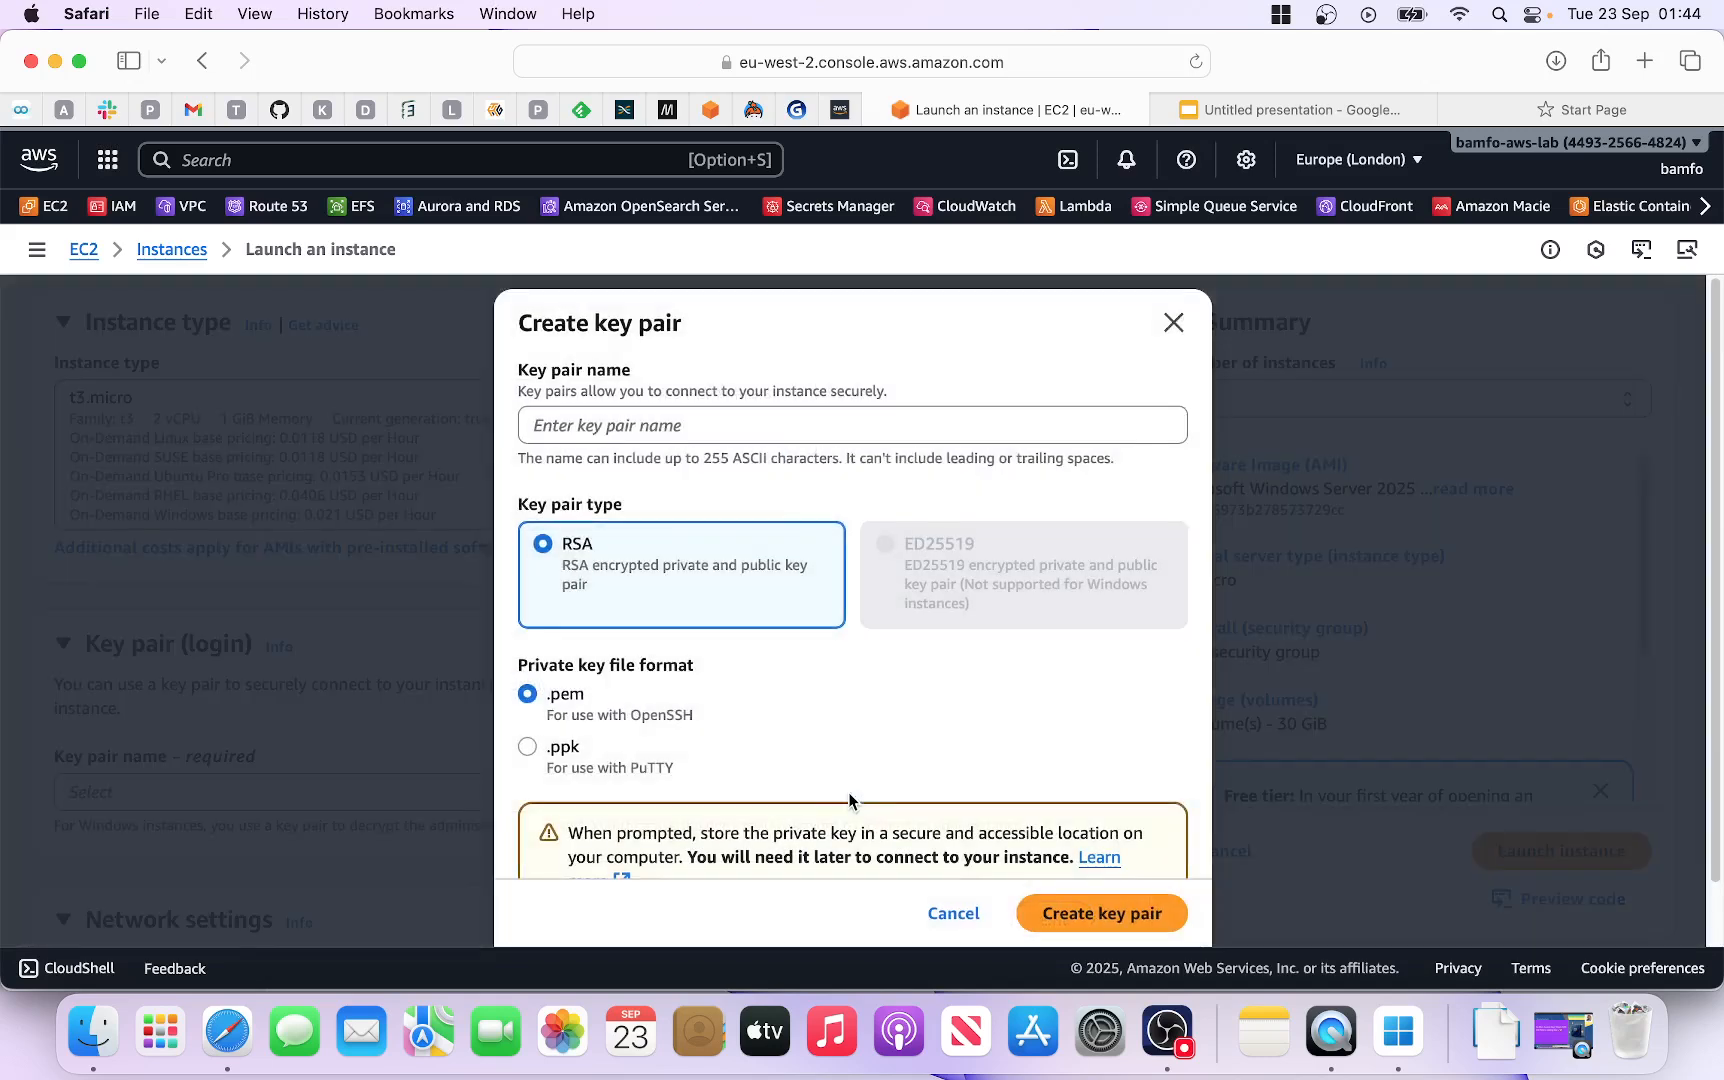
Step: Create an RSA .pem key pair named qa-keys for the instance
left_click(595, 427)
type("qa-keys")
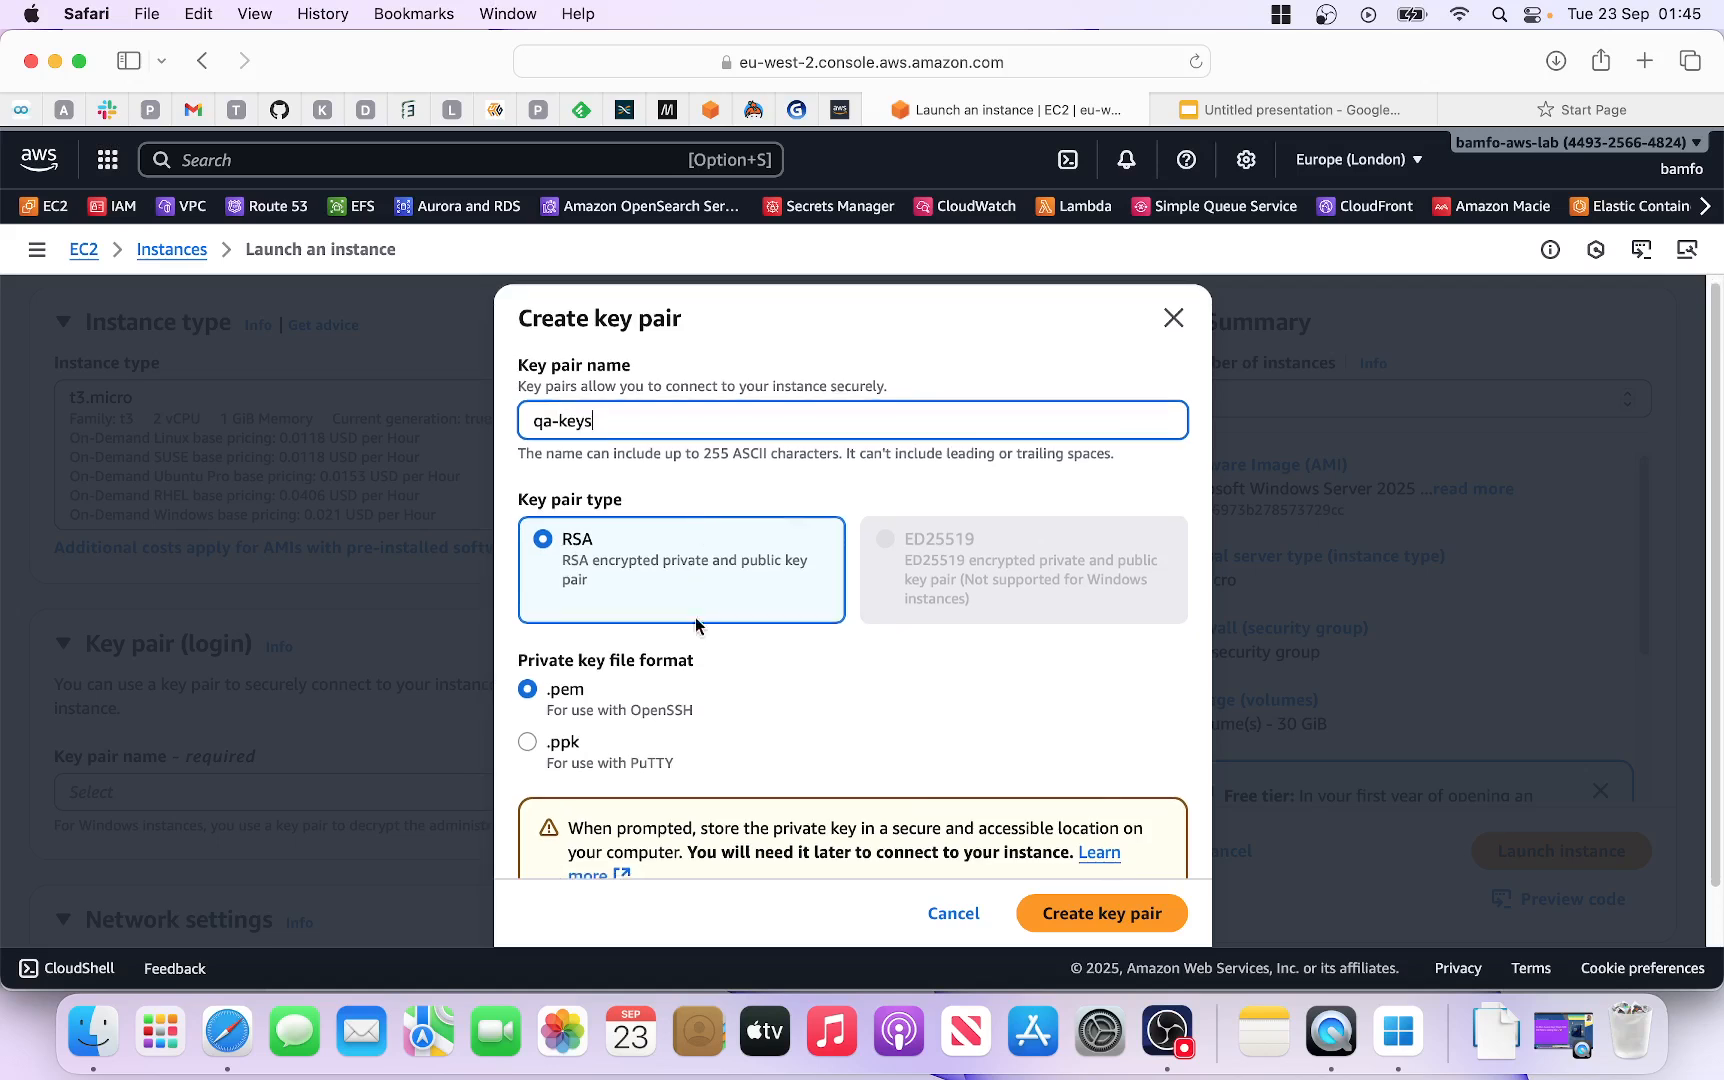
scroll(626, 677, "down", 1)
scroll(931, 668, "down", 1)
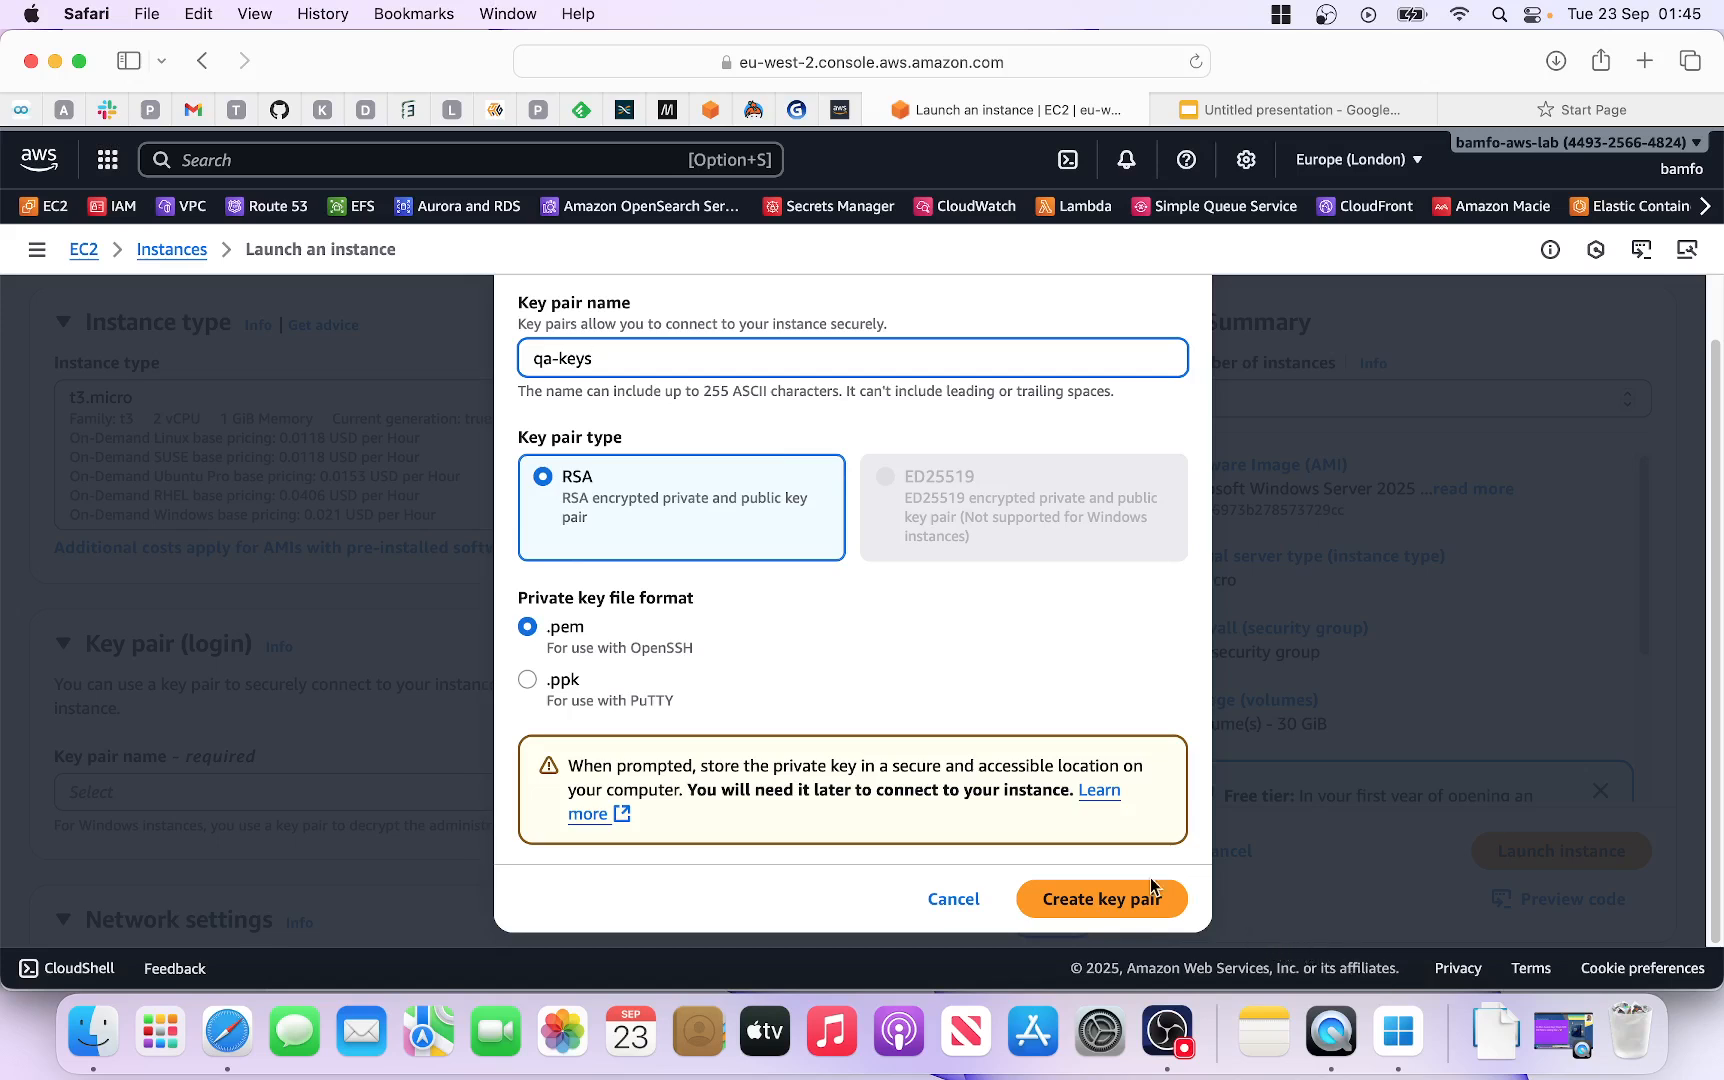
left_click(1118, 904)
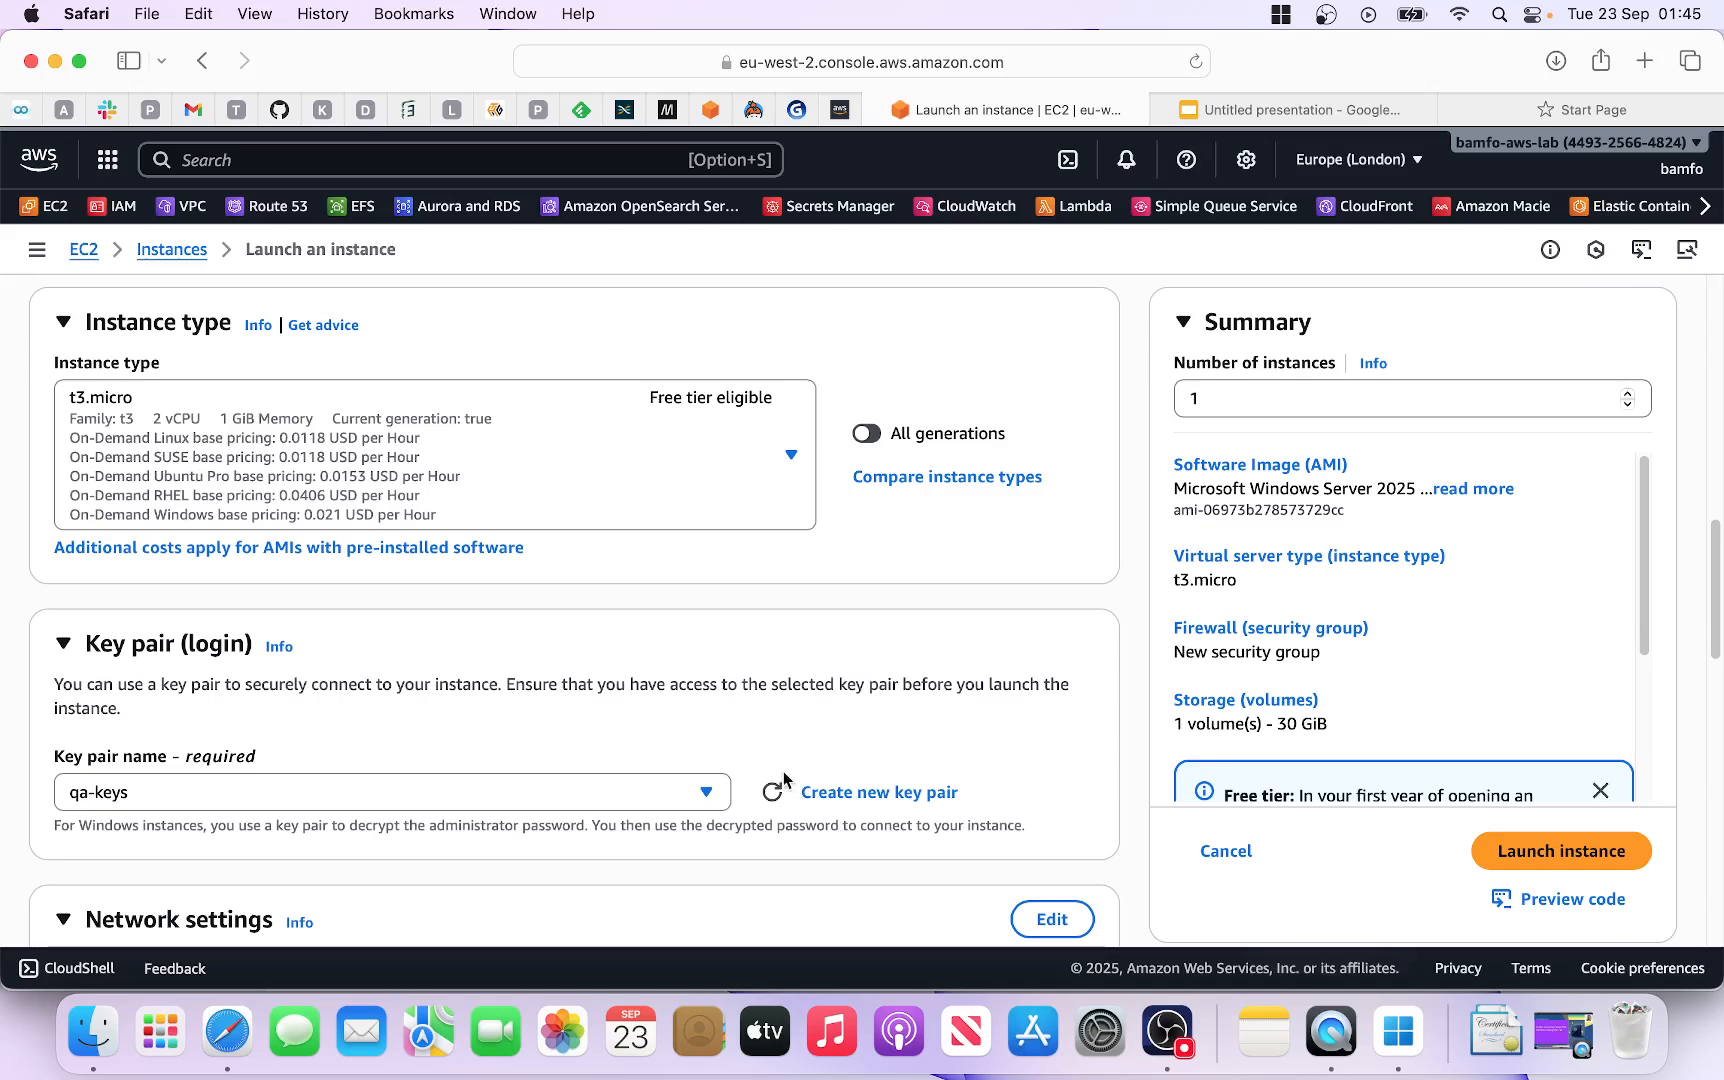
Step: Keep the new launch-wizard-8 security group allowing RDP from Anywhere (0.0.0.0/0)
scroll(716, 758, "down", 3)
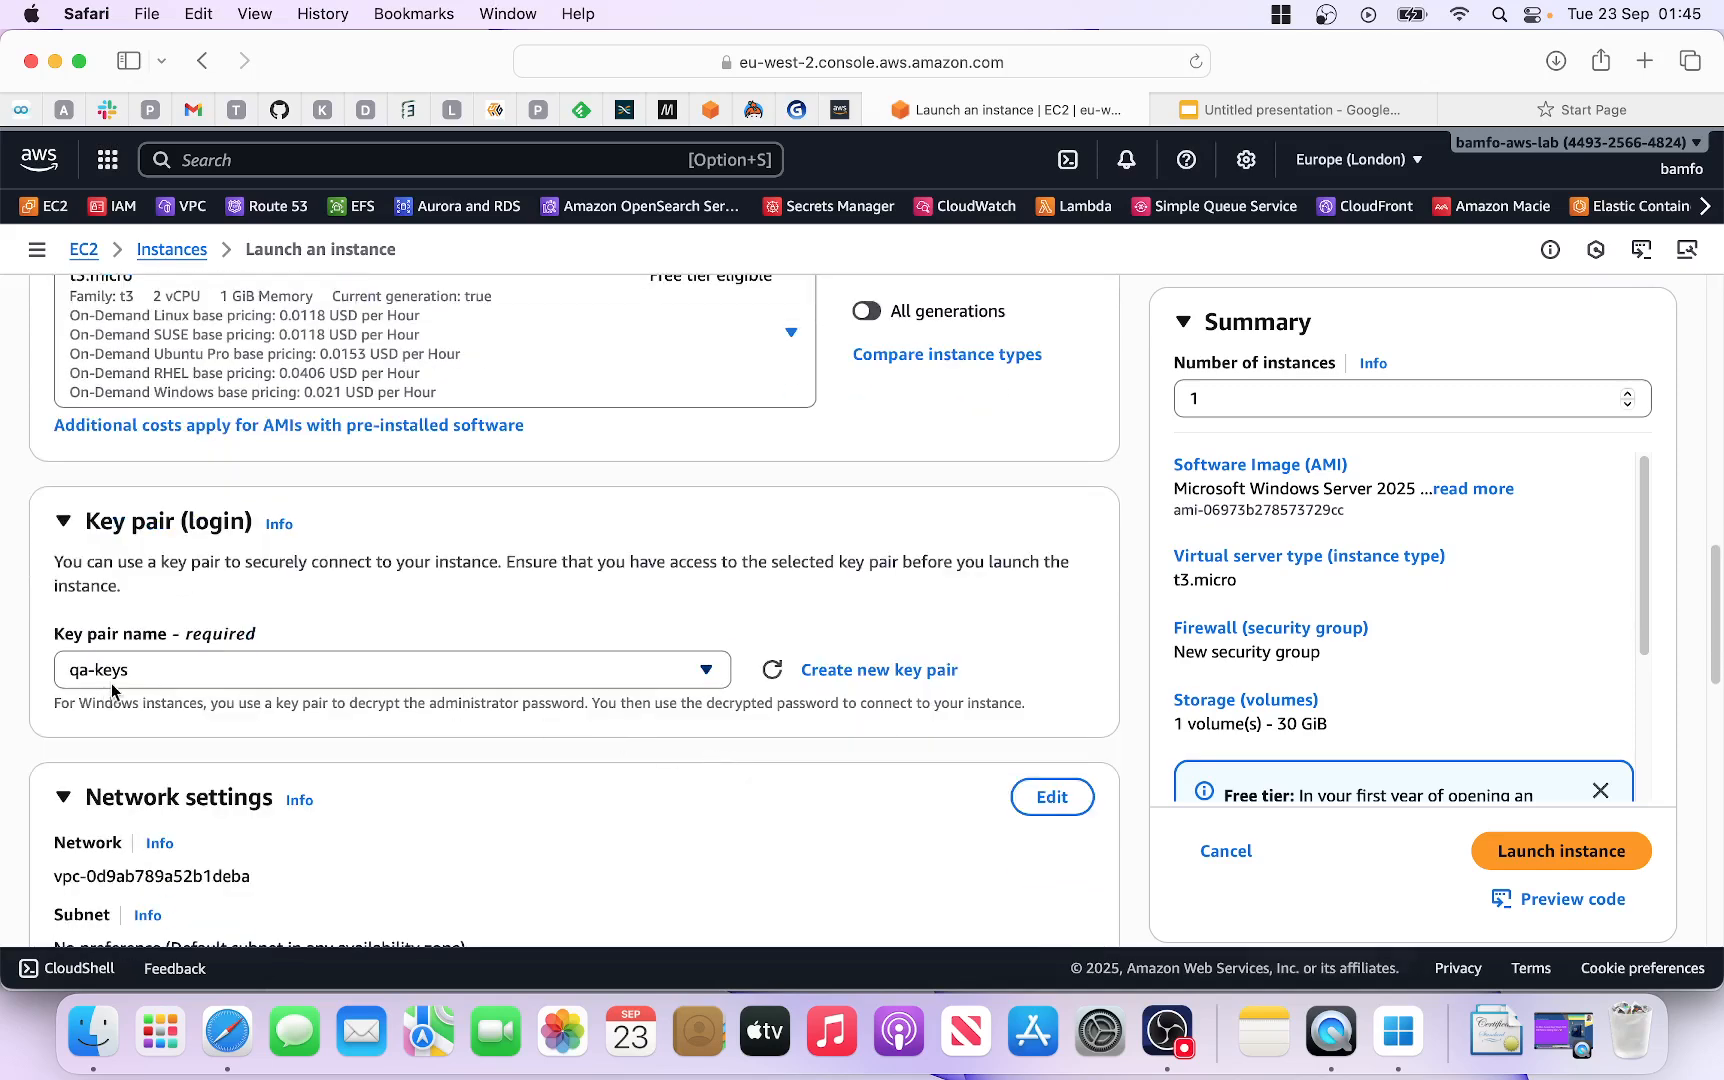
scroll(258, 707, "down", 2)
scroll(298, 718, "down", 4)
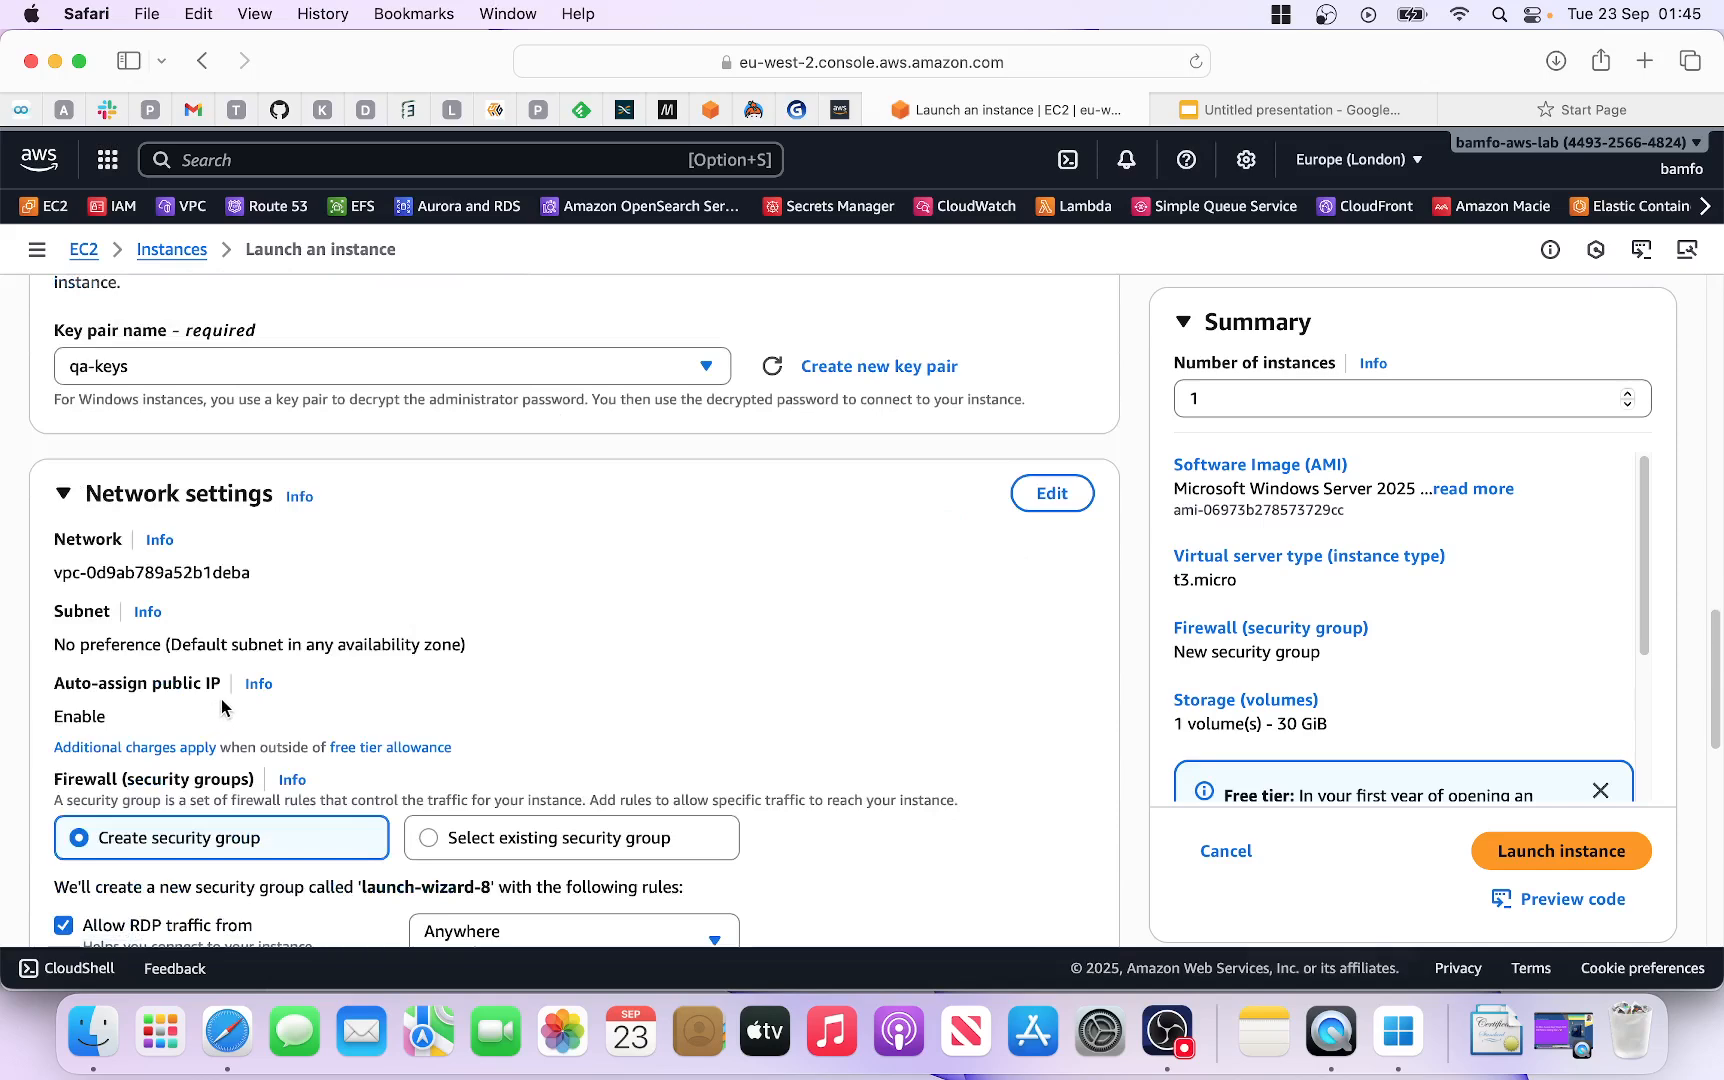
scroll(255, 706, "down", 1)
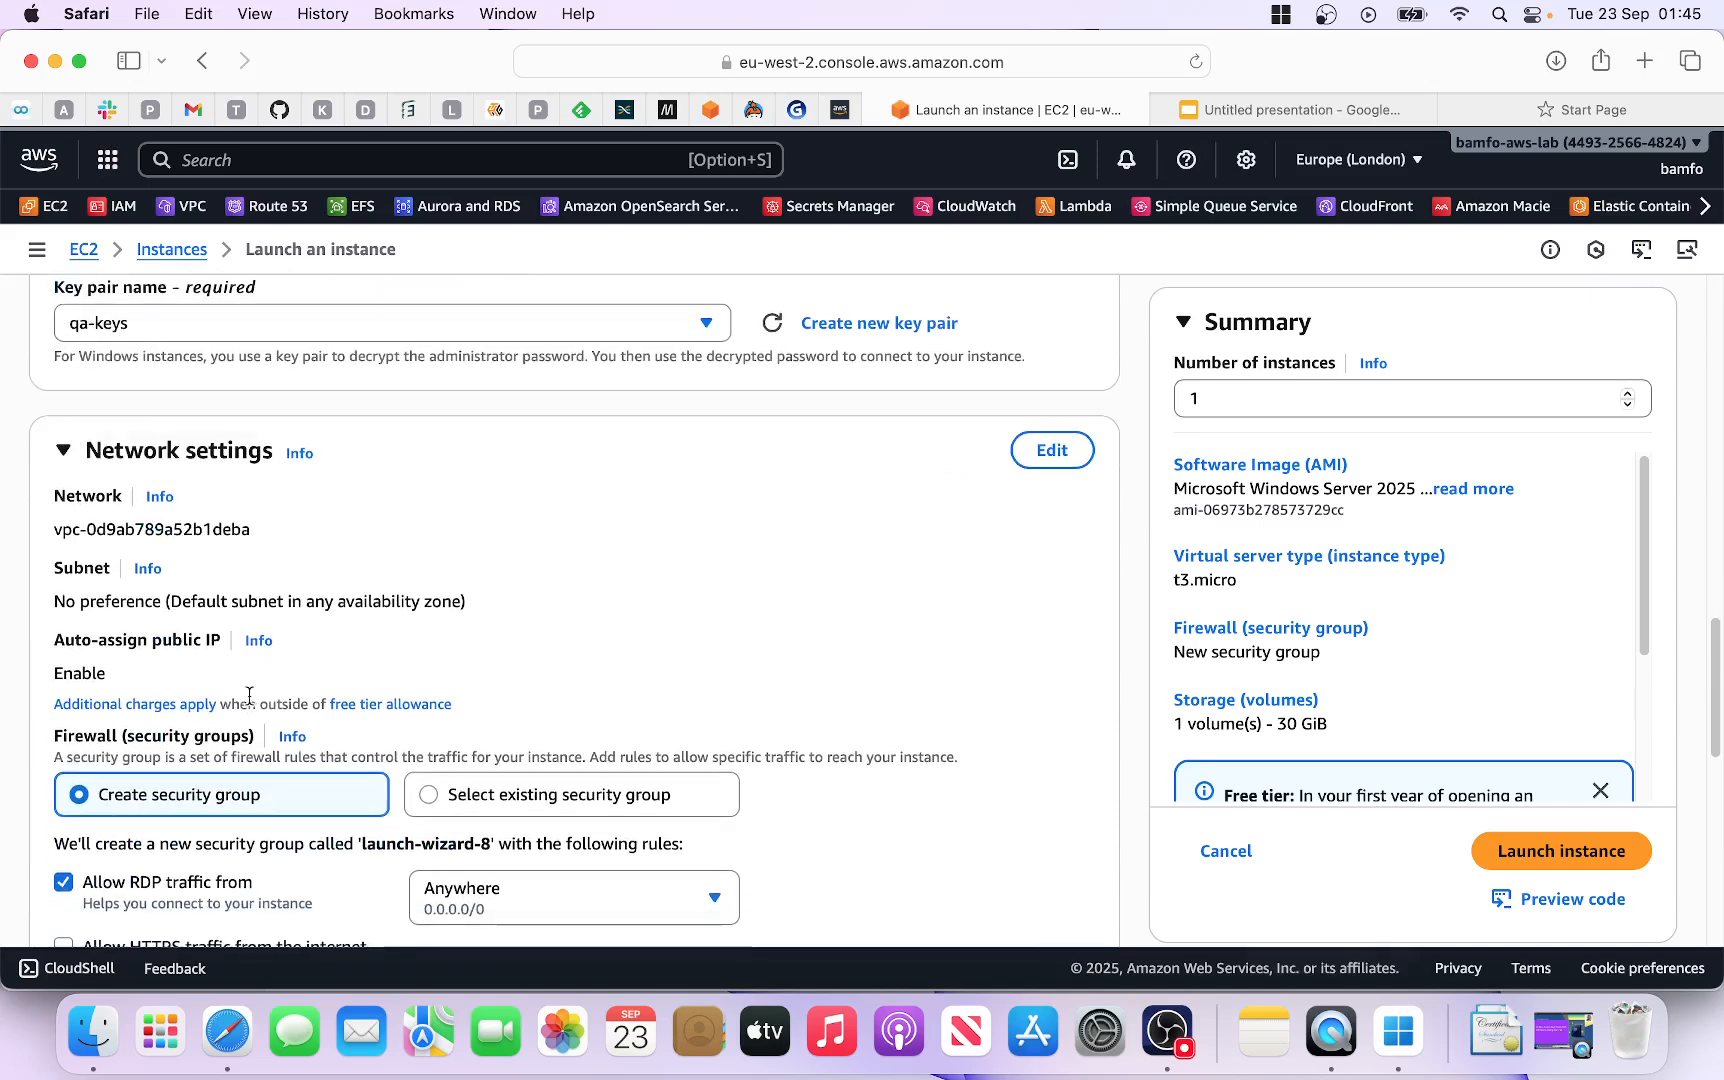
scroll(289, 720, "down", 1)
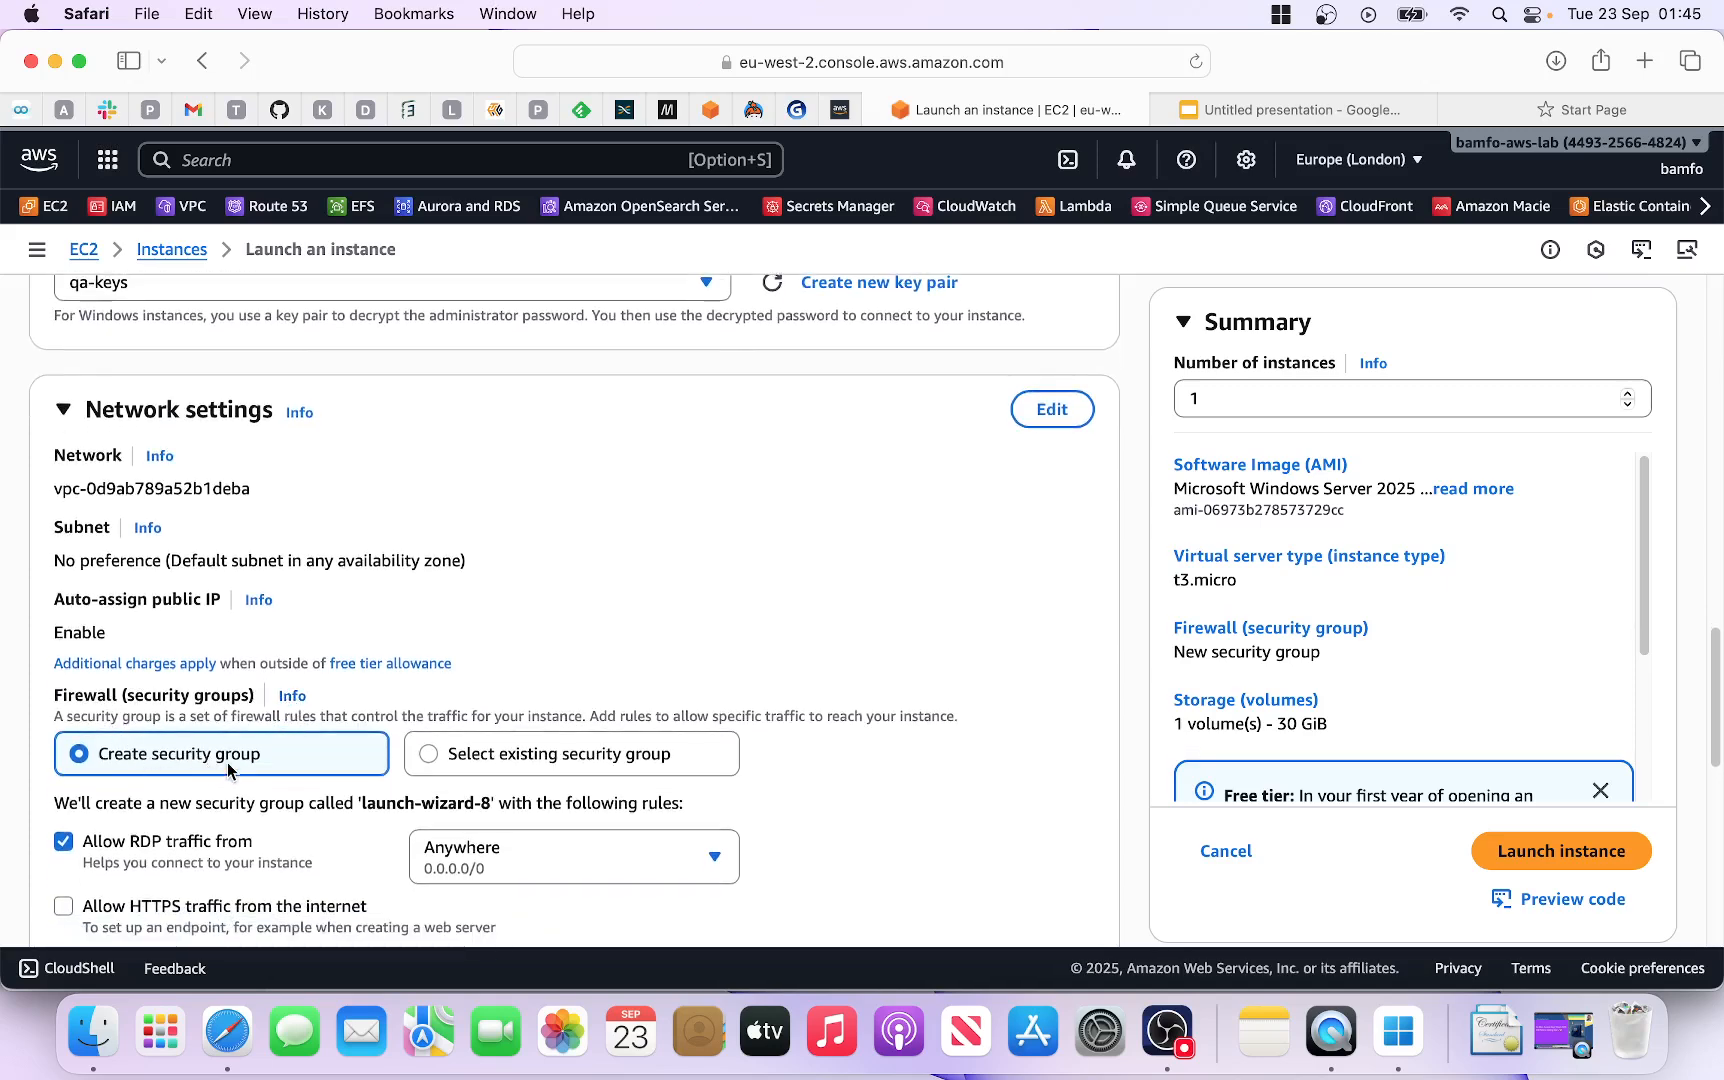
scroll(270, 745, "down", 1)
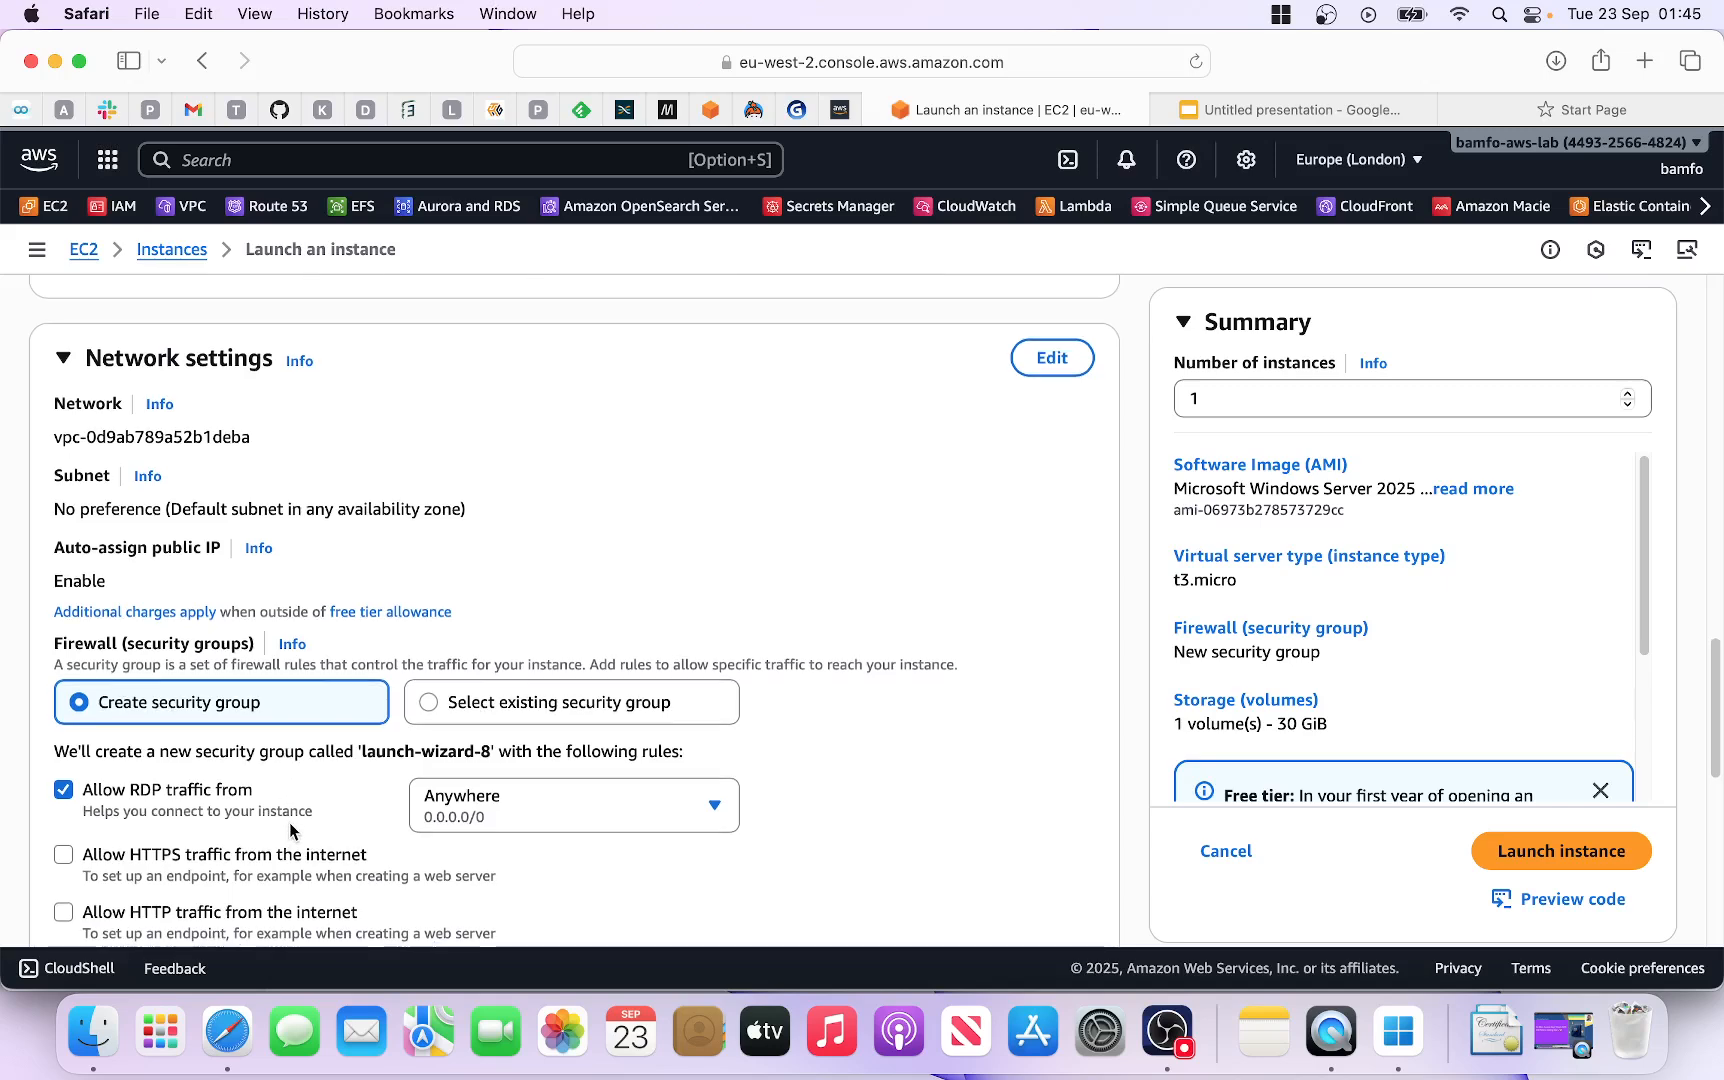
scroll(290, 826, "down", 1)
scroll(275, 822, "down", 3)
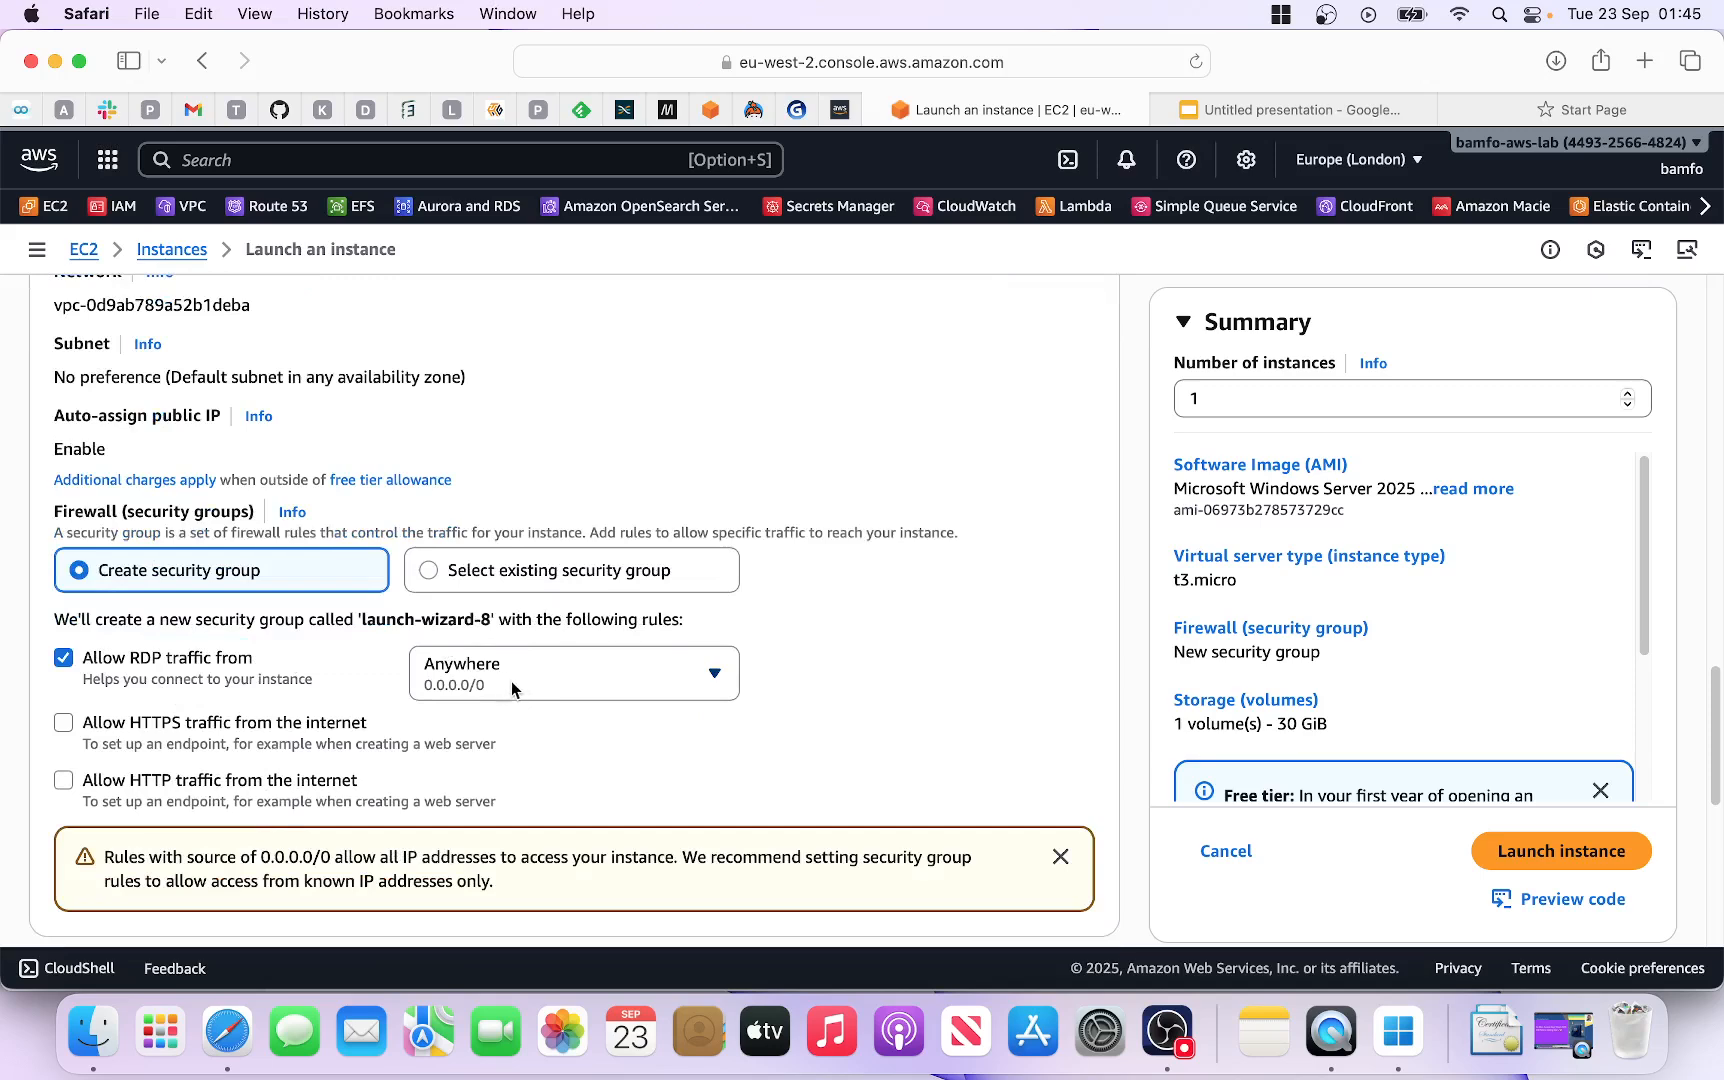
left_click(670, 678)
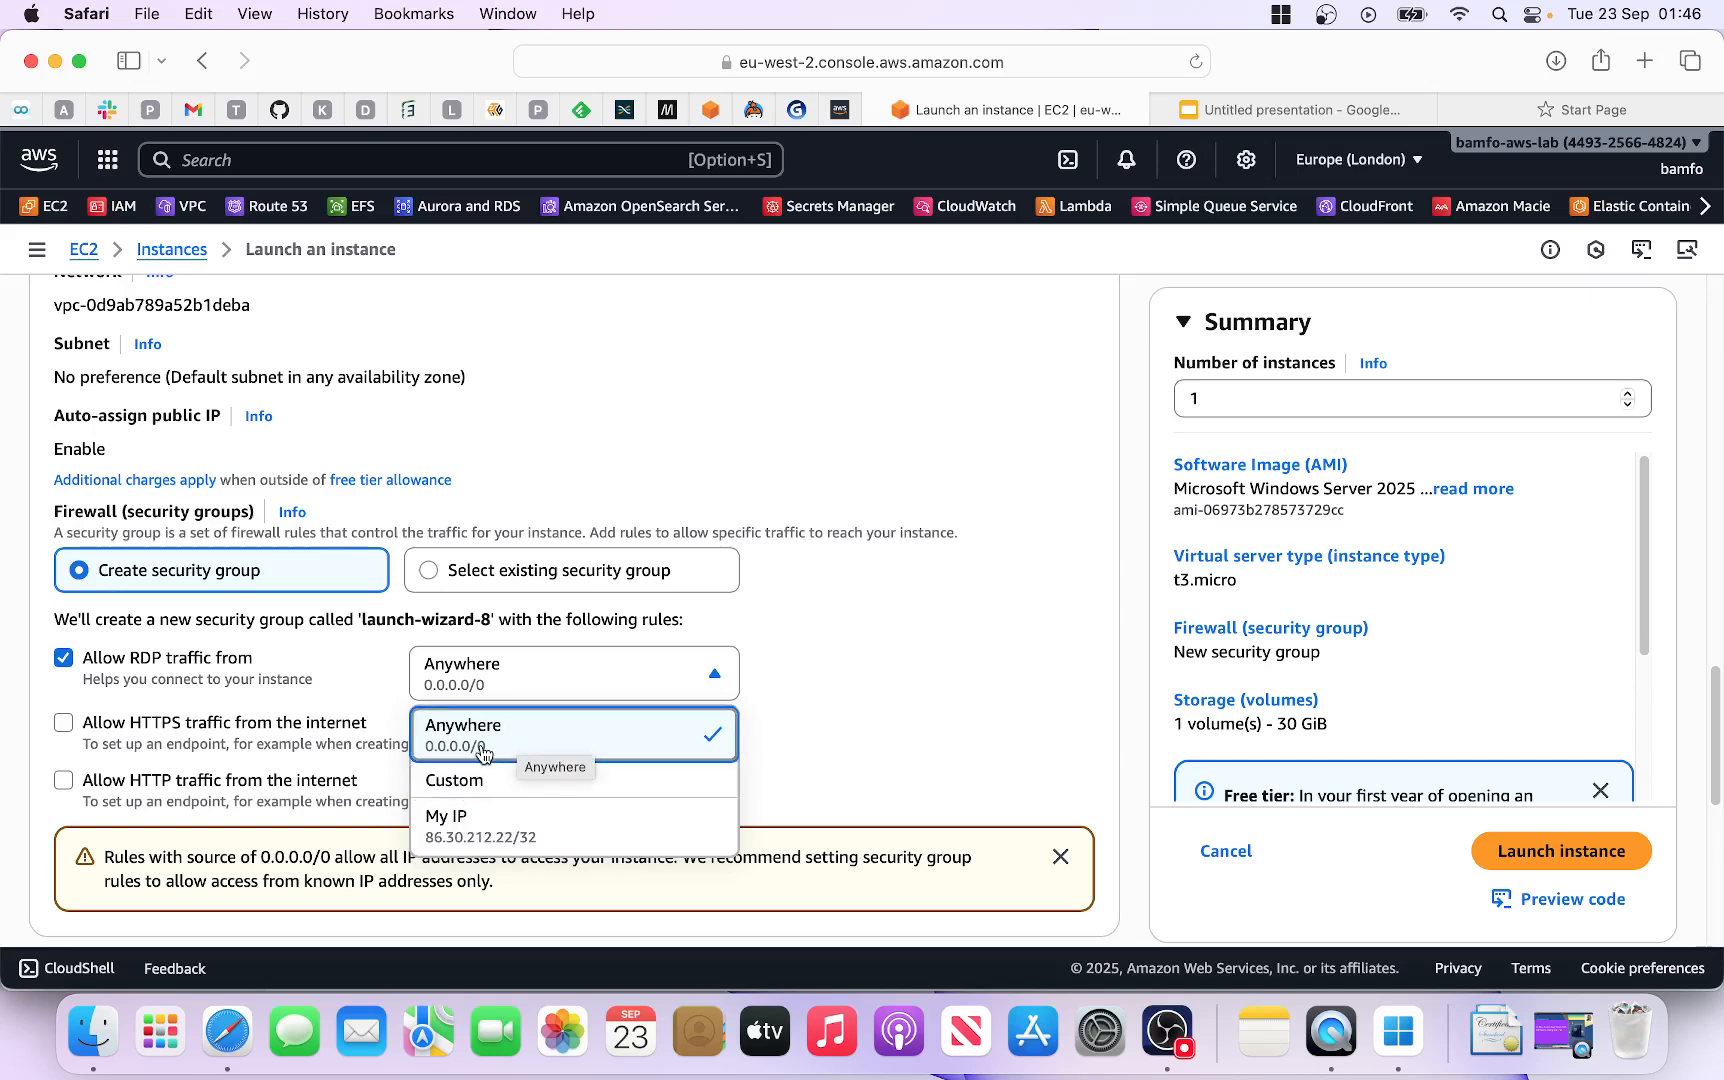
left_click(807, 722)
scroll(334, 745, "down", 5)
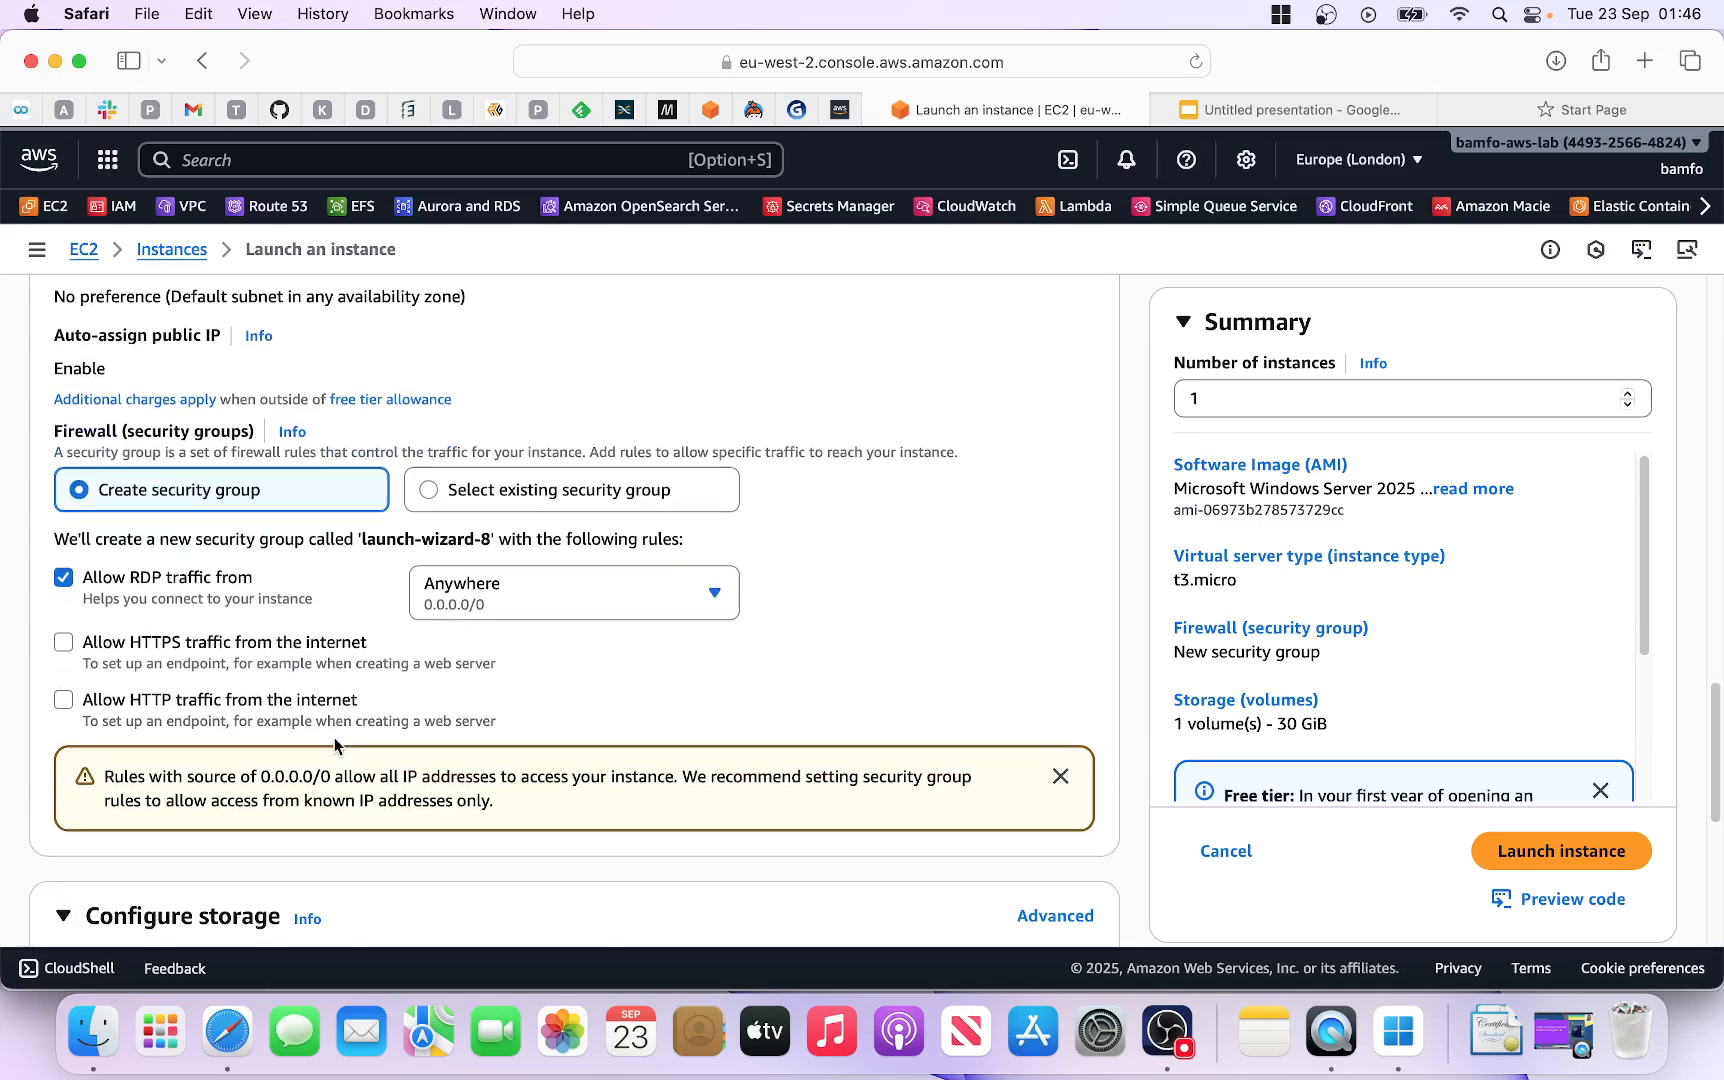
Step: Keep the 30 GiB gp3 root volume and launch the Windows Server instance
scroll(335, 745, "down", 2)
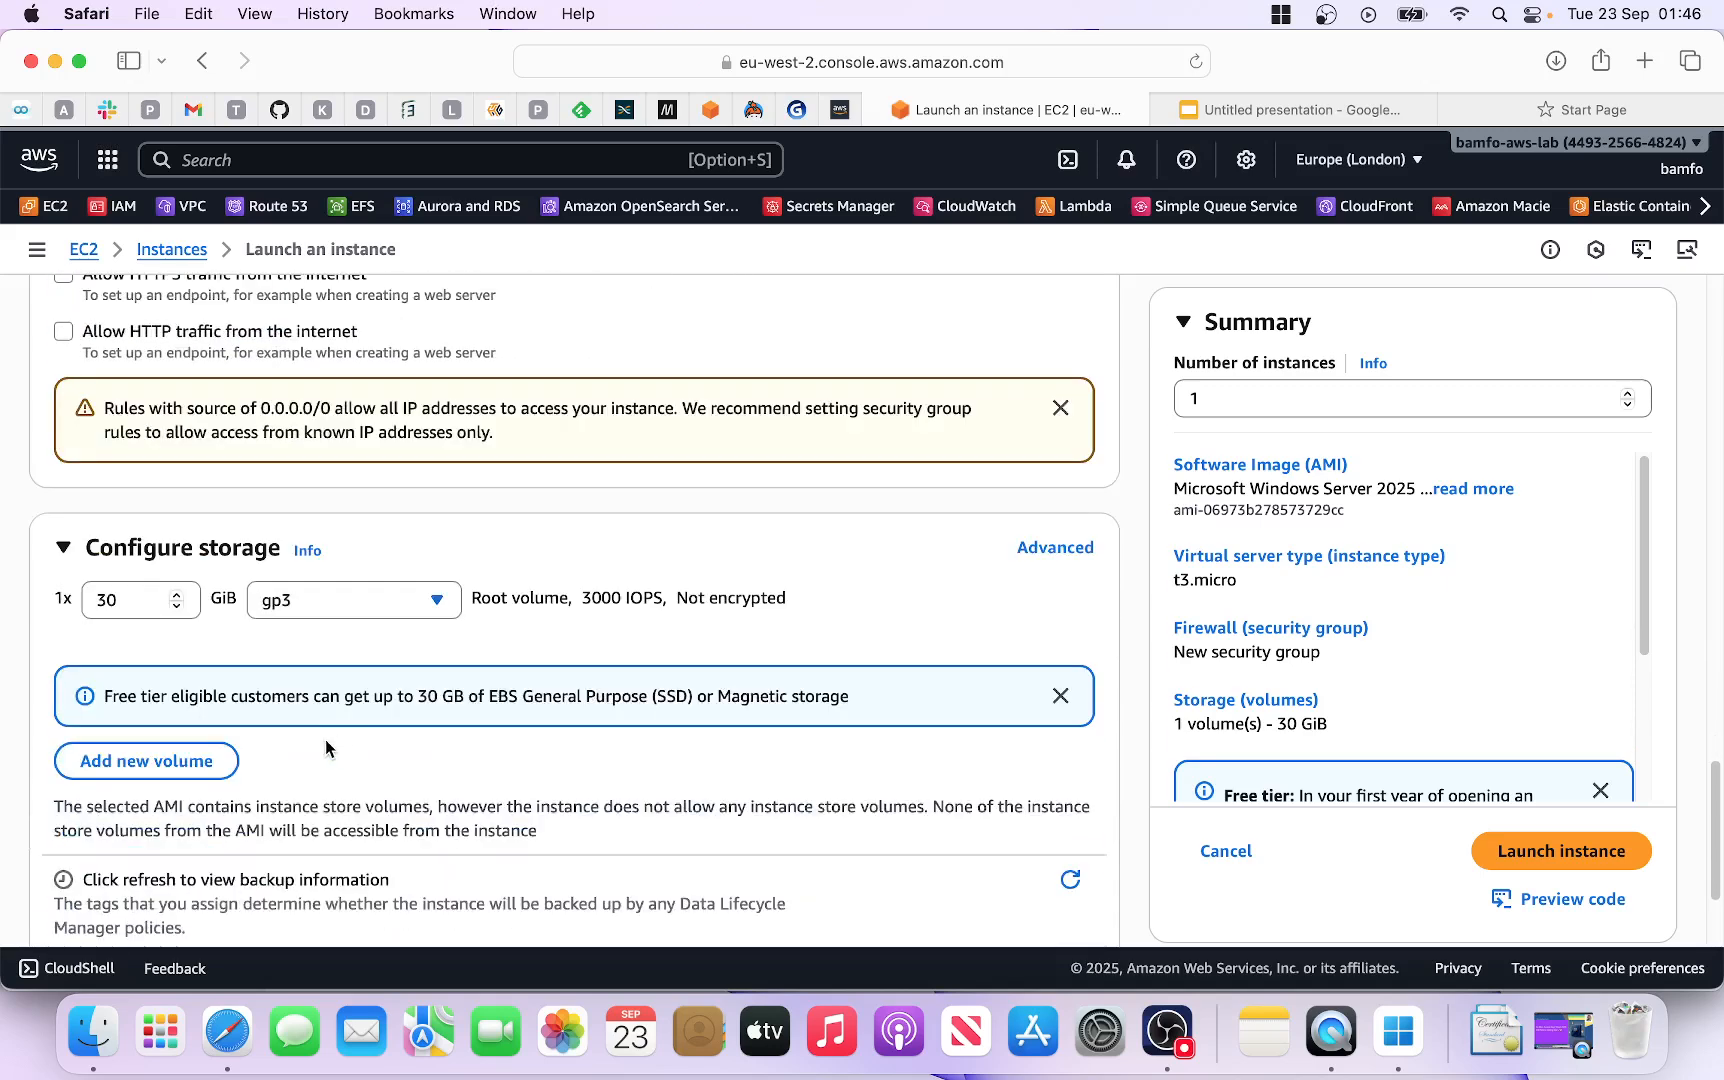
left_click(320, 603)
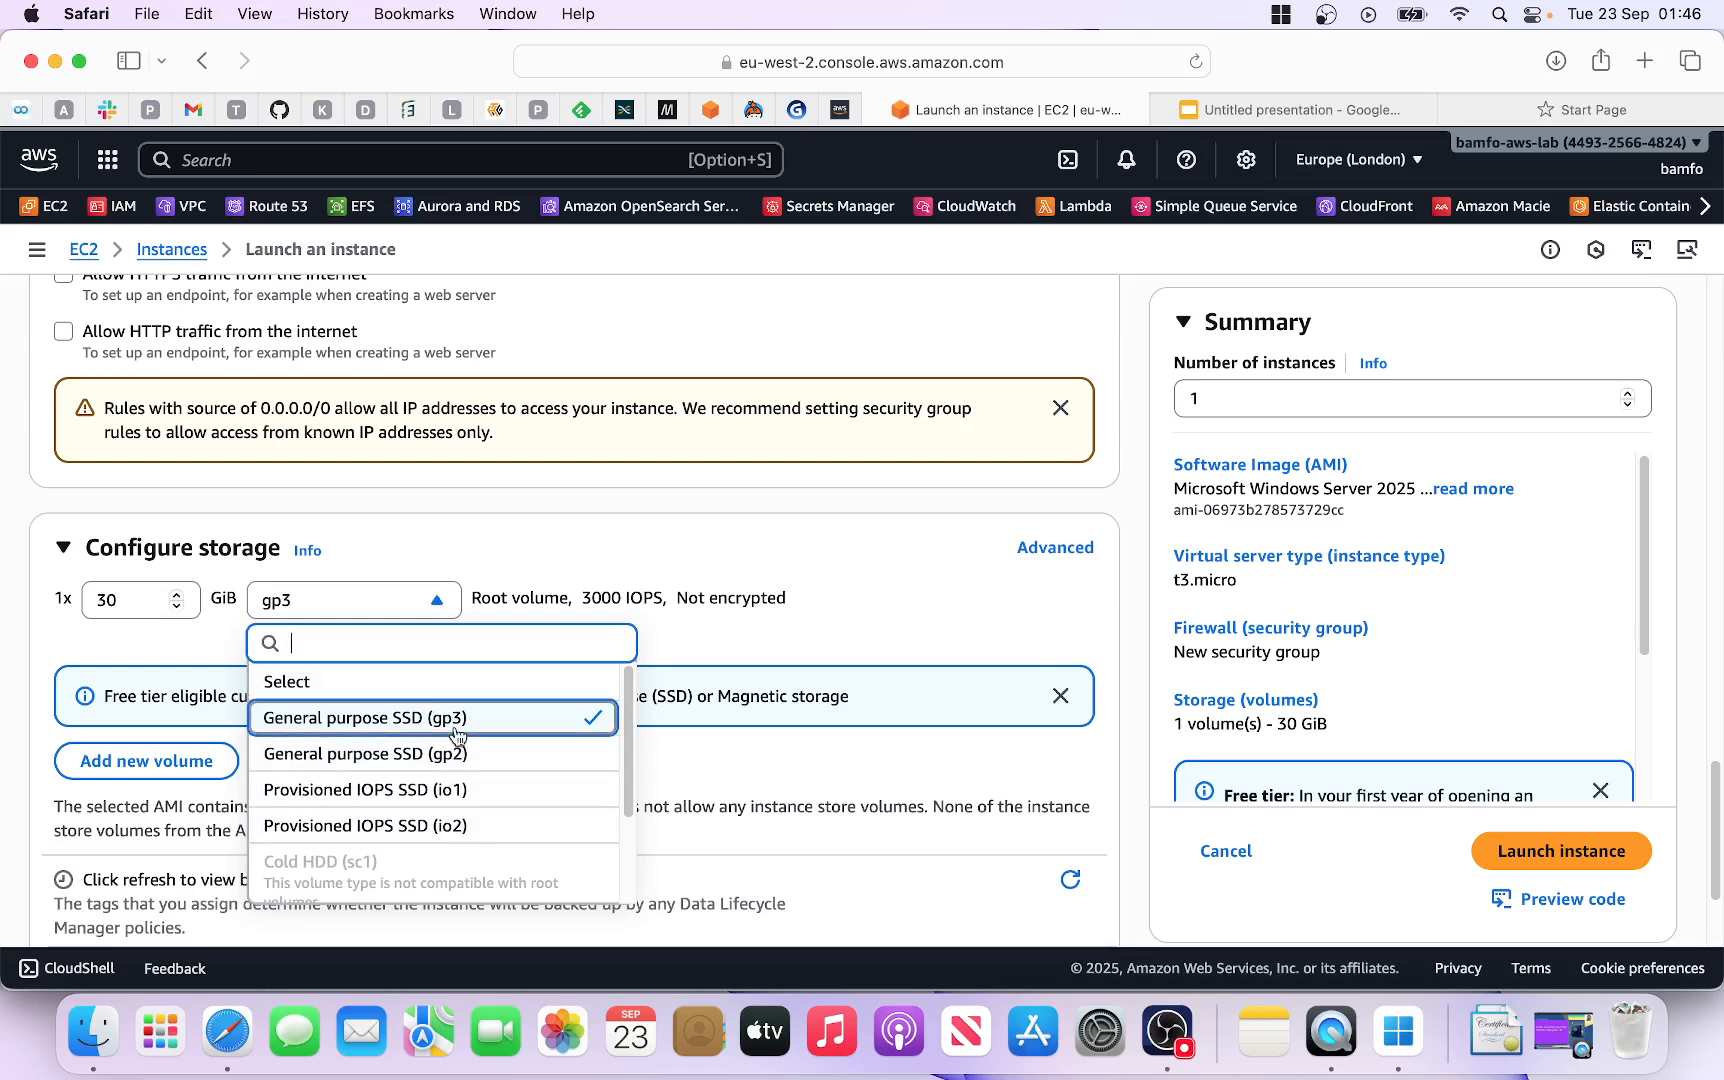
left_click(765, 545)
scroll(775, 600, "down", 2)
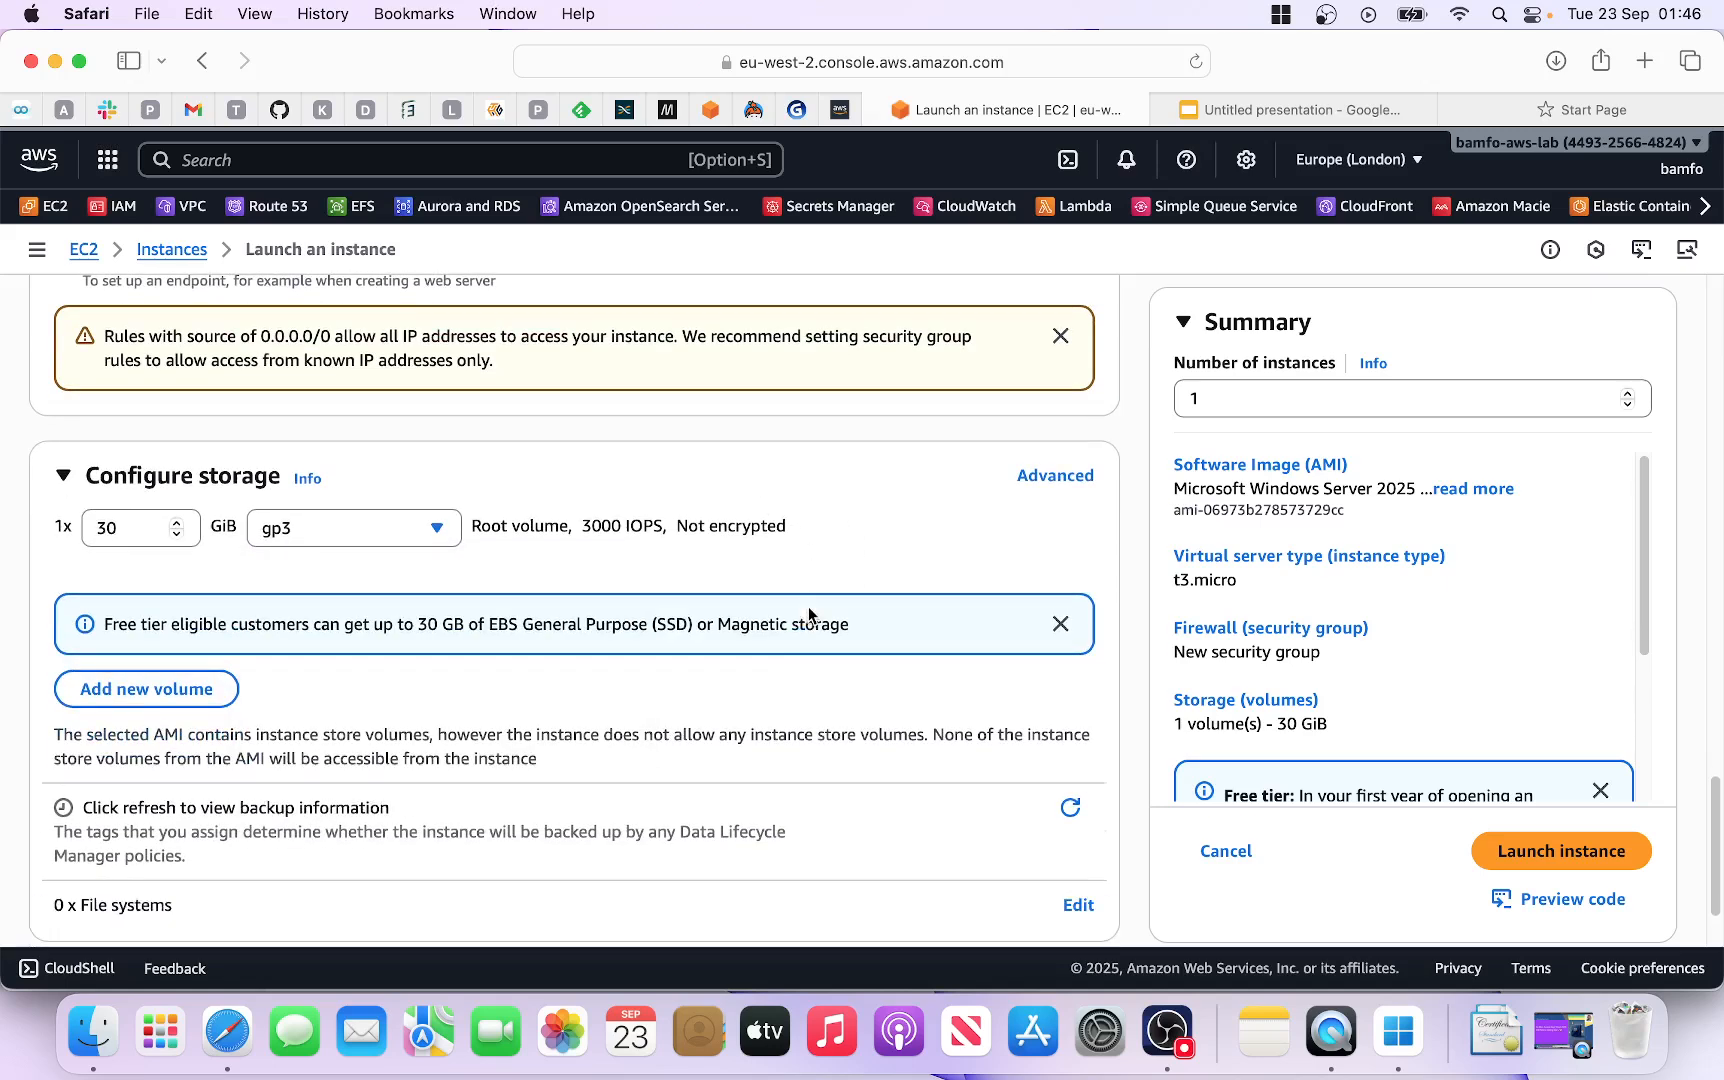
scroll(781, 628, "down", 2)
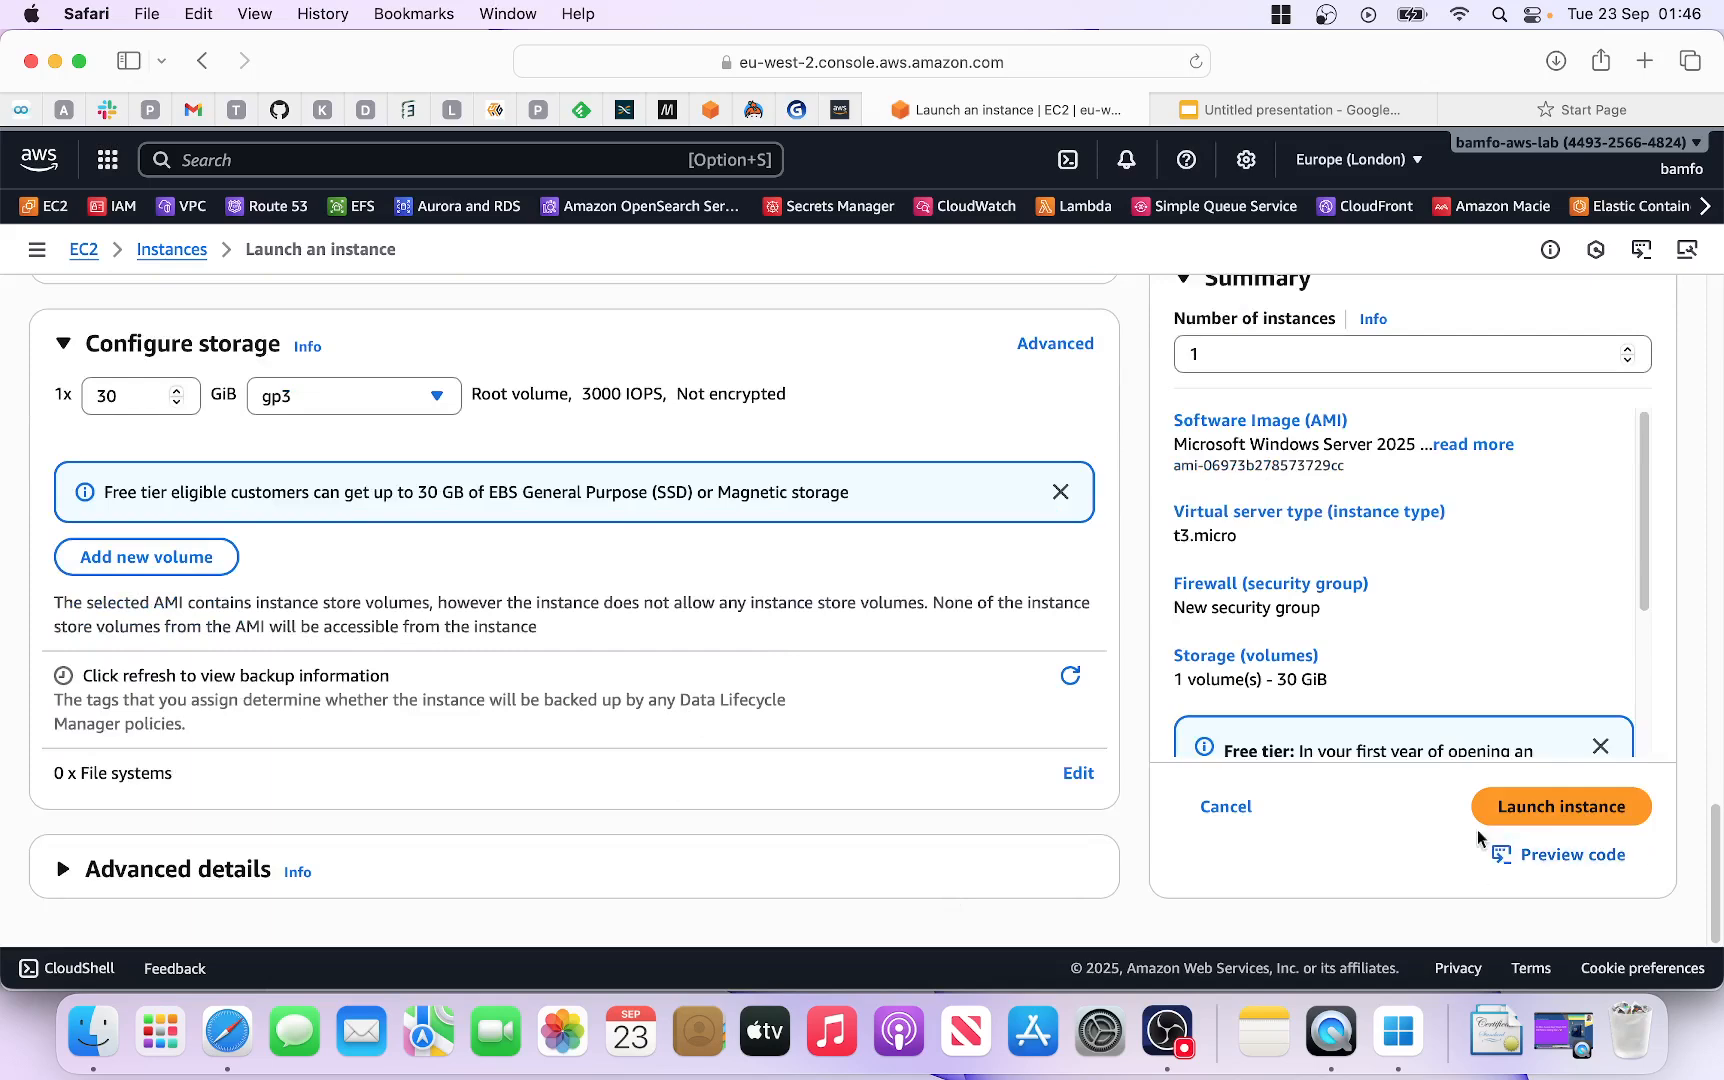
left_click(1548, 819)
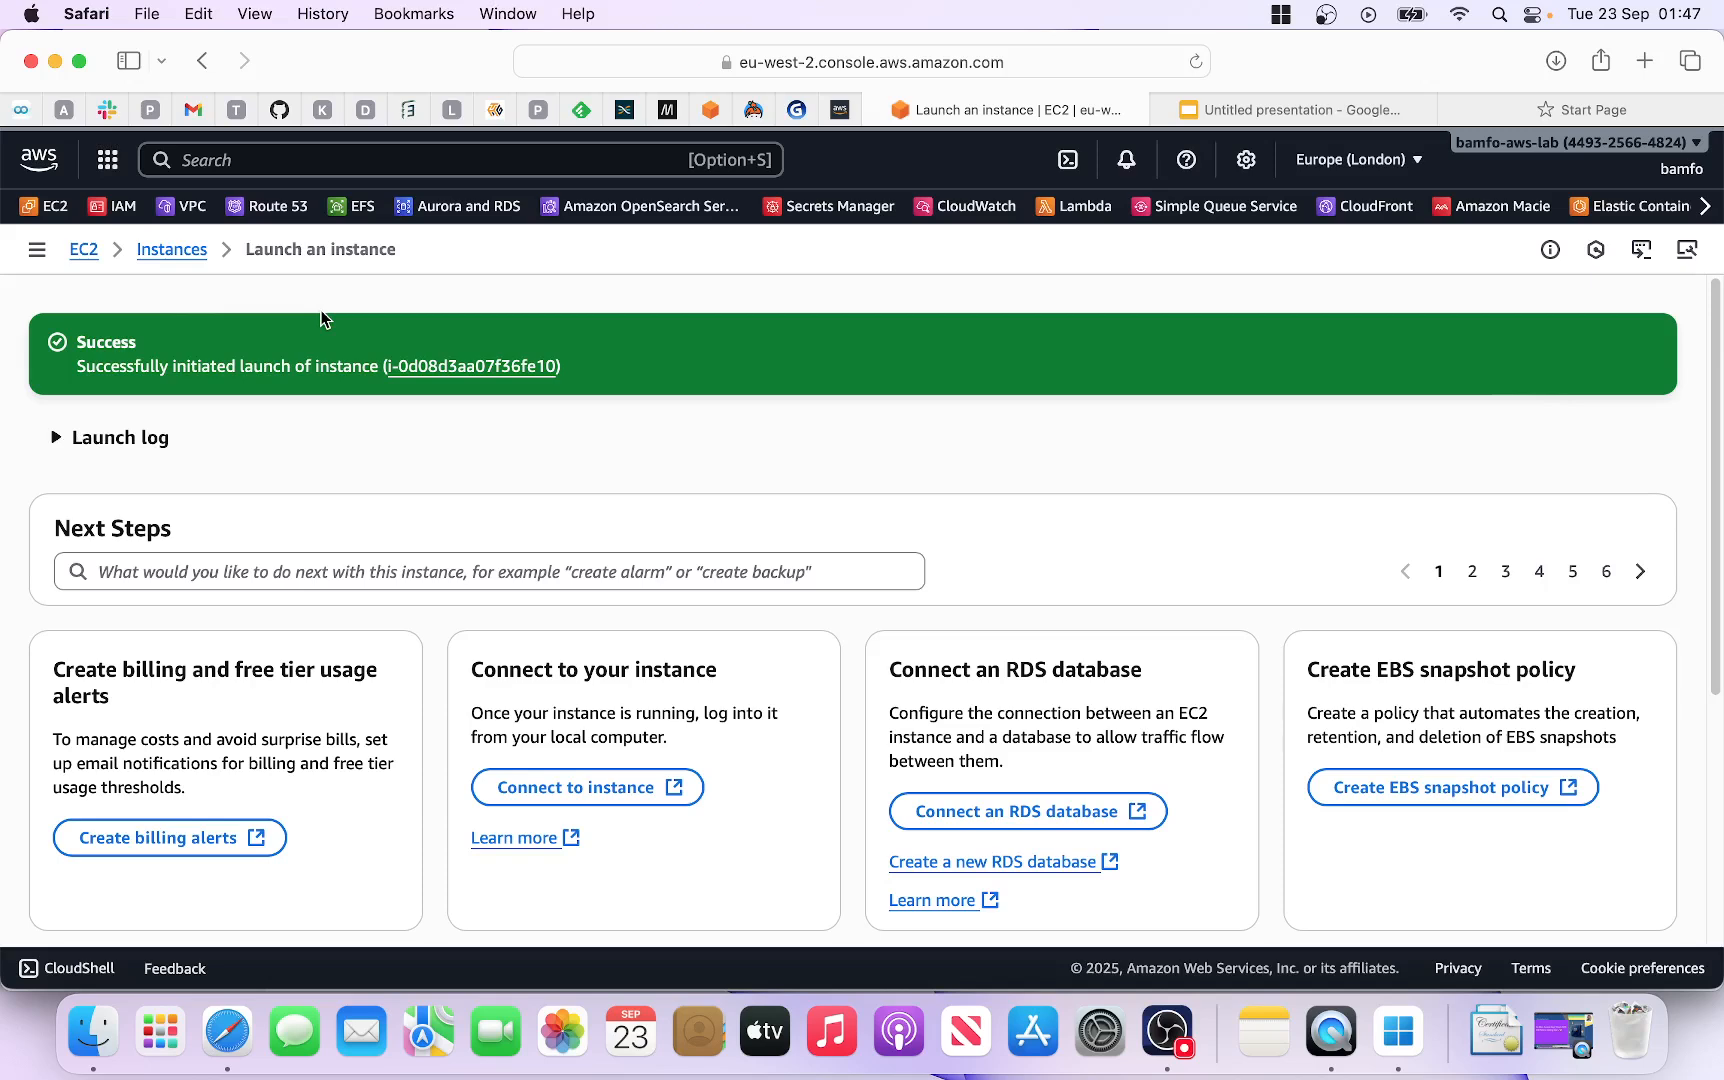
Step: Go from the launch success page to the Instances list
left_click(171, 253)
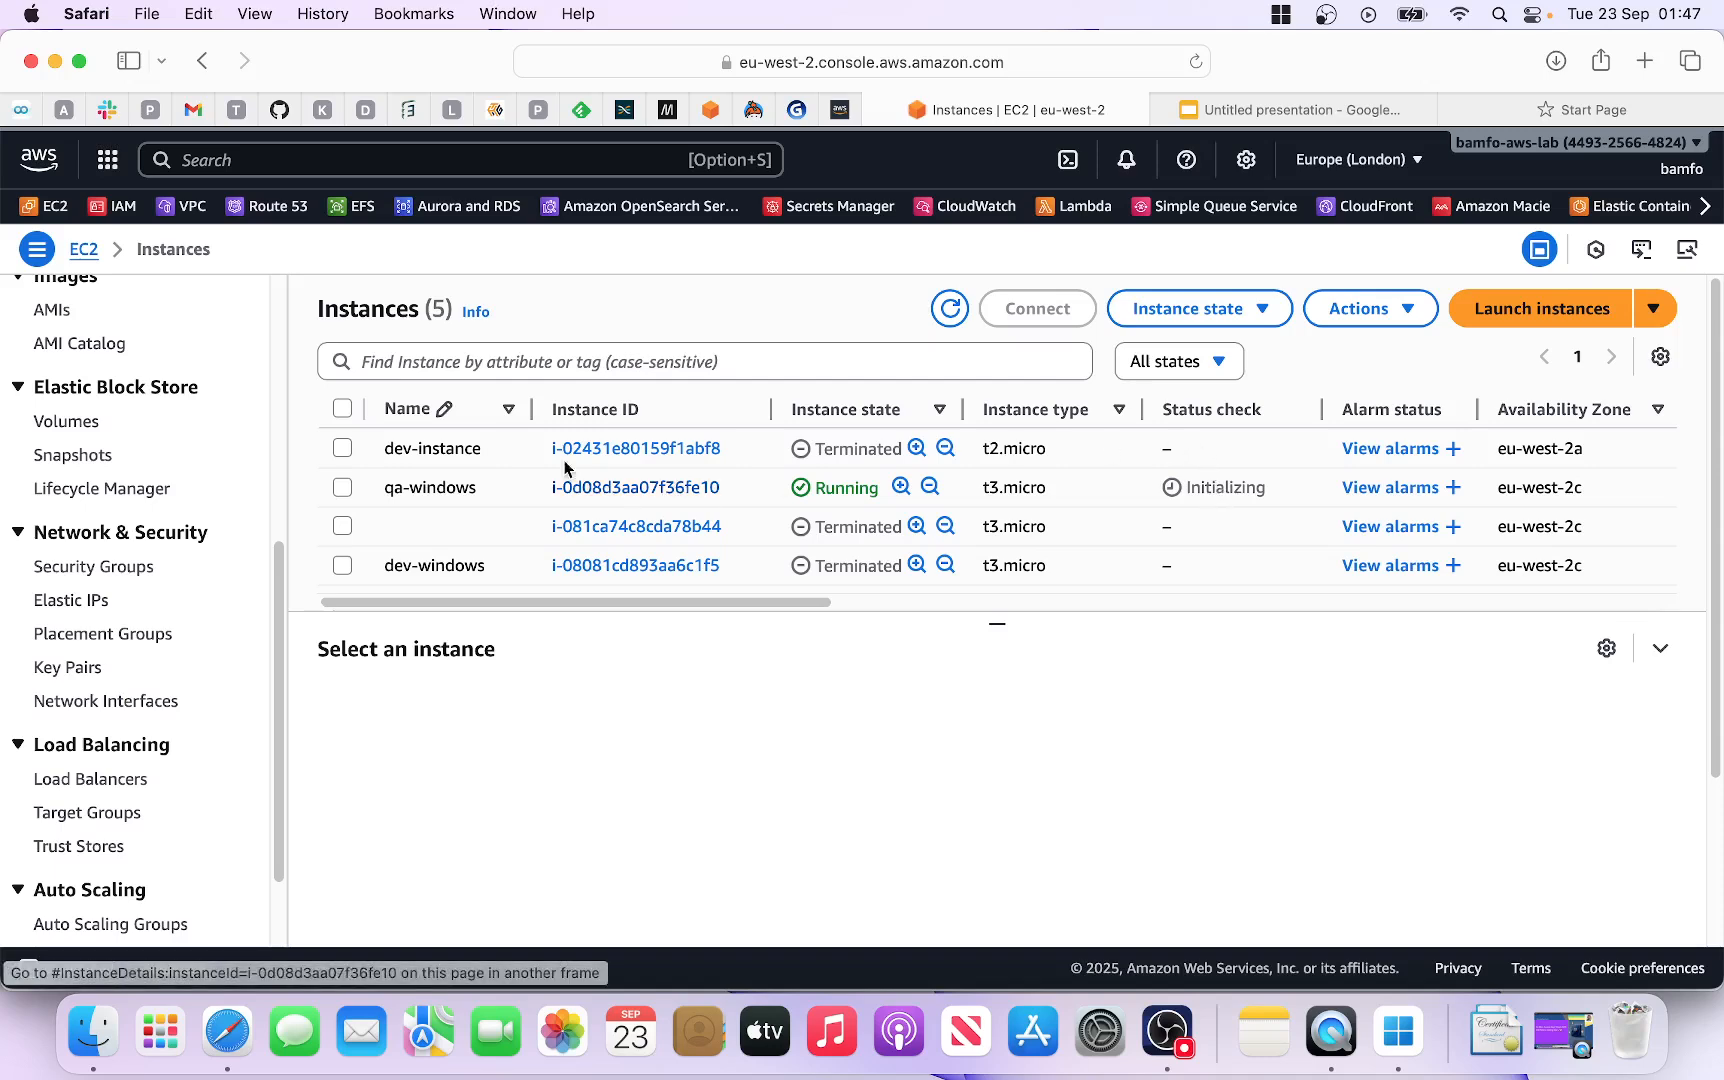
Step: Select qa-windows and review its summary: public IPv4 18.171.231.223, Elastic IPs, VPC, subnet, ARN
left_click(346, 489)
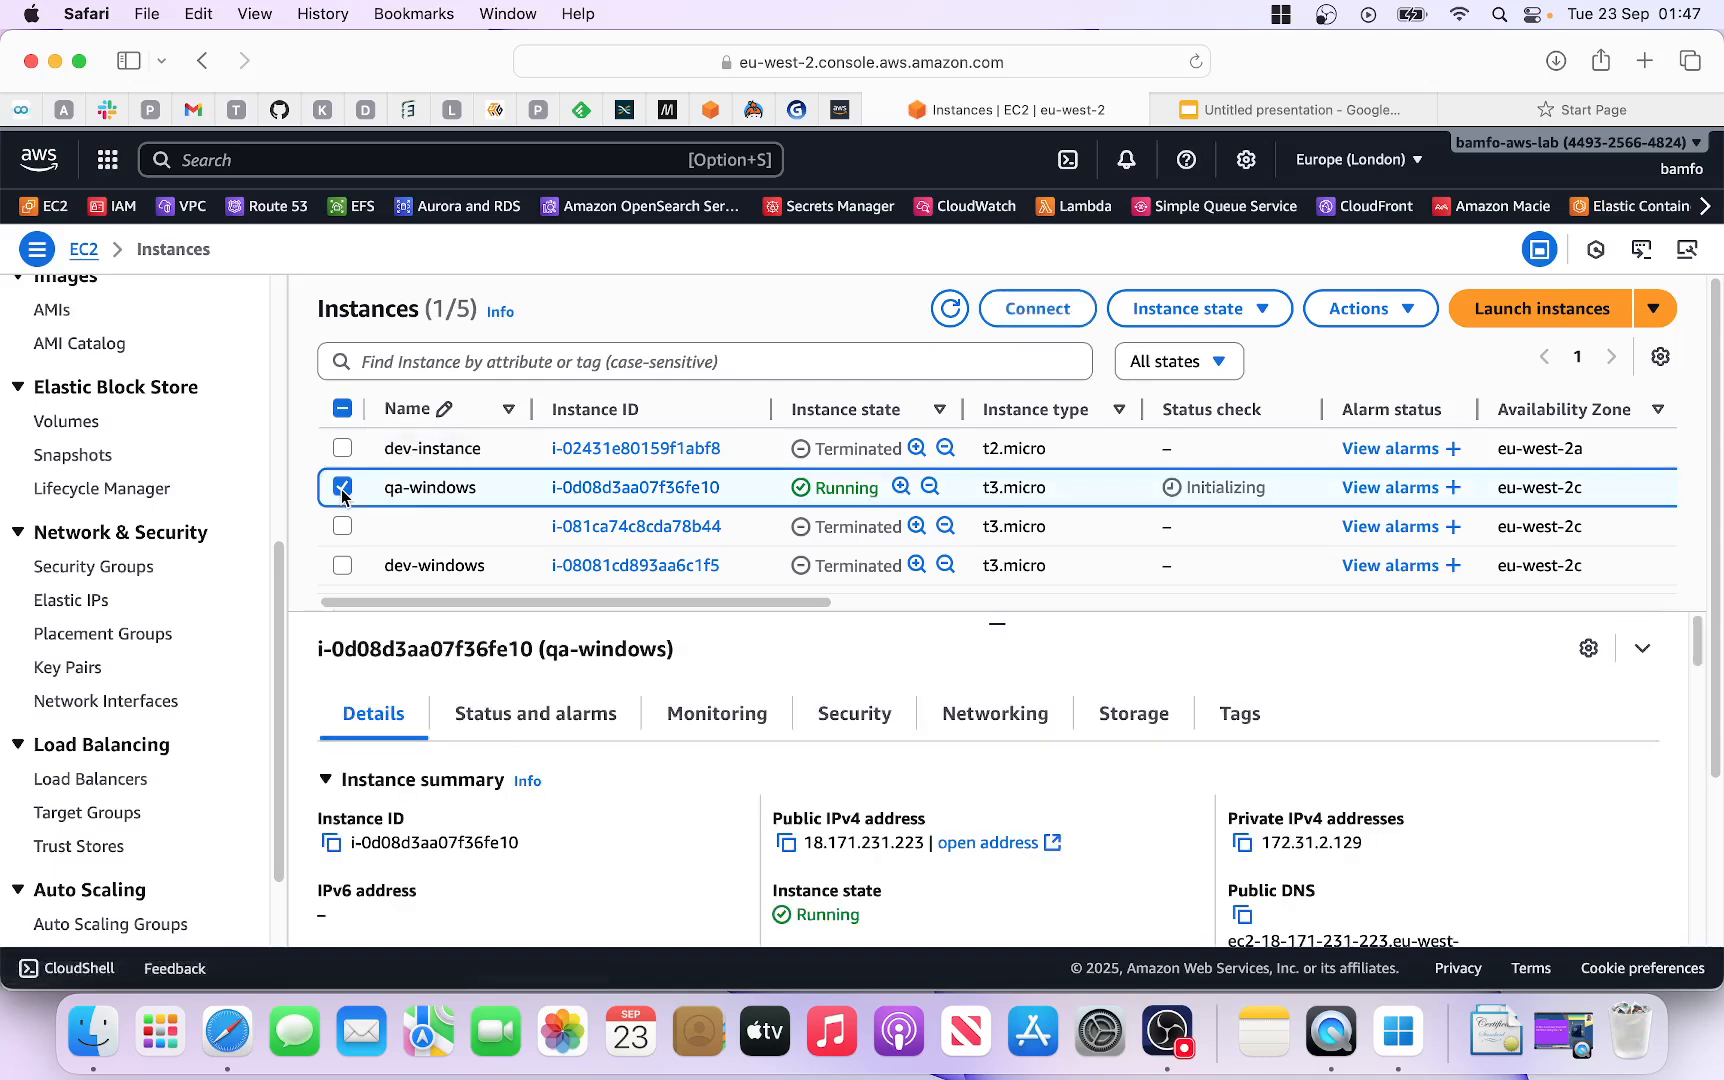
scroll(578, 695, "down", 2)
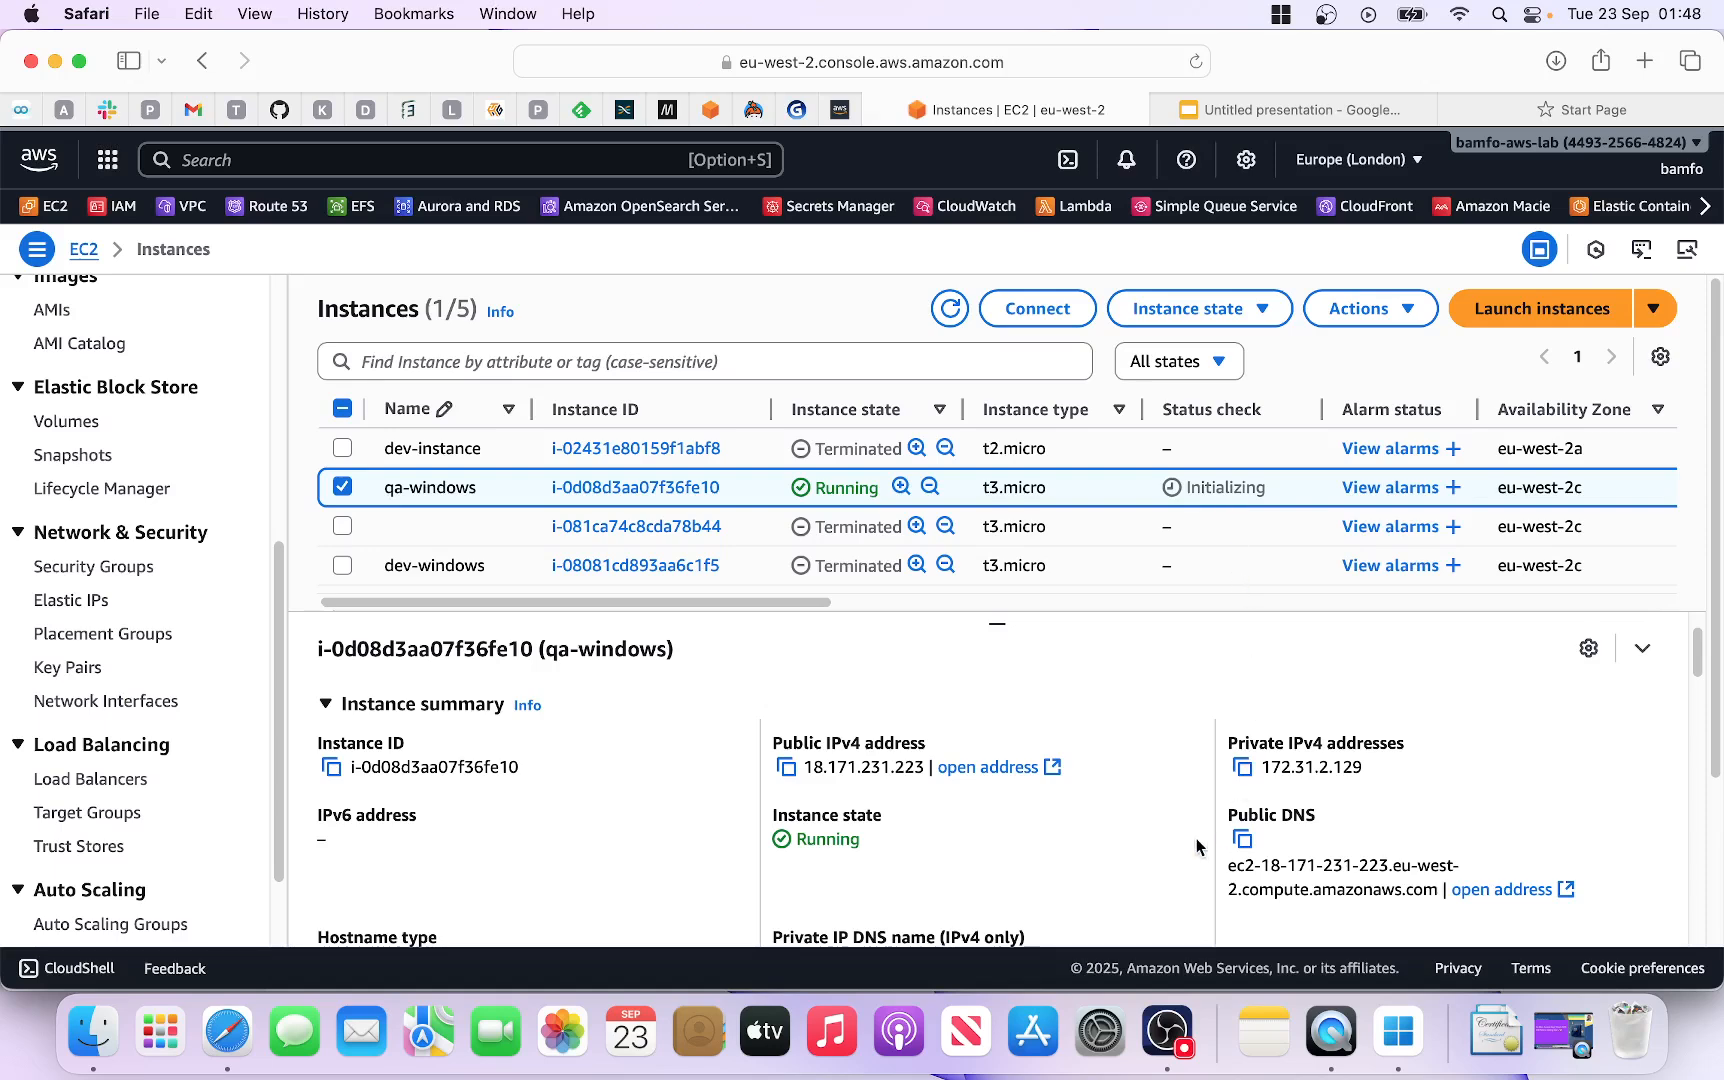
scroll(1181, 838, "down", 1)
scroll(1181, 838, "down", 4)
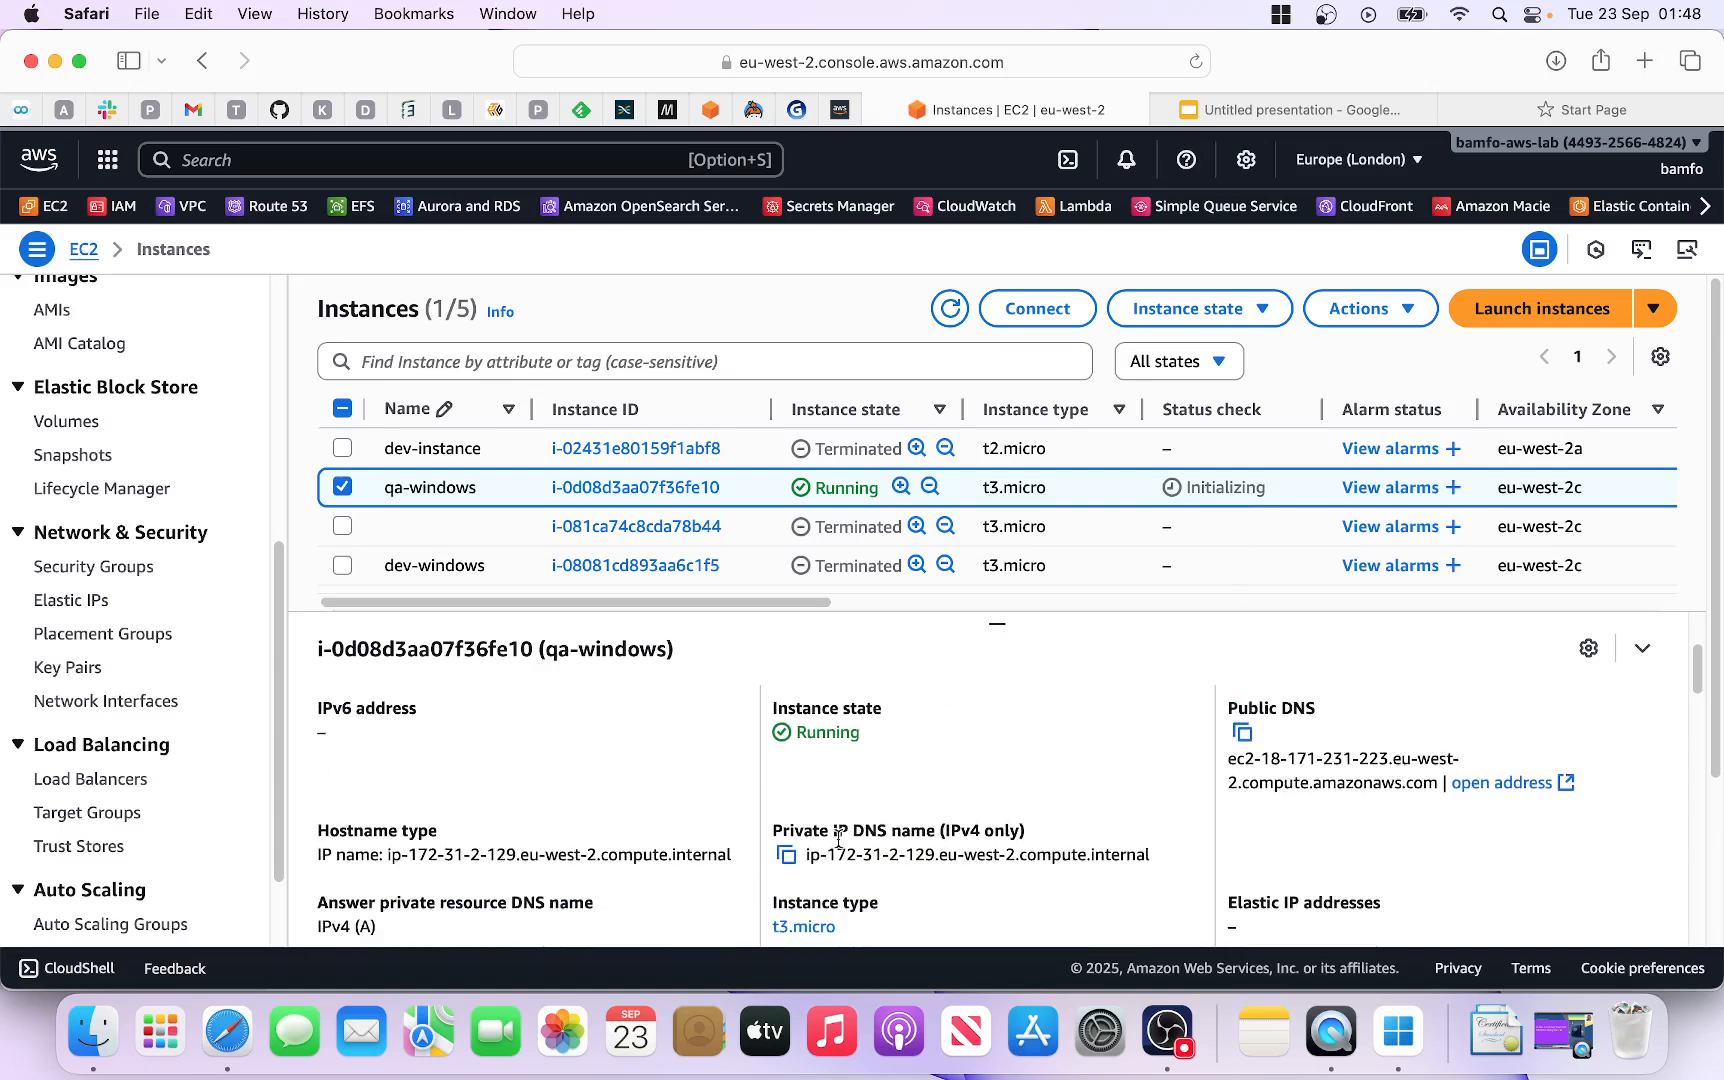
scroll(918, 836, "down", 2)
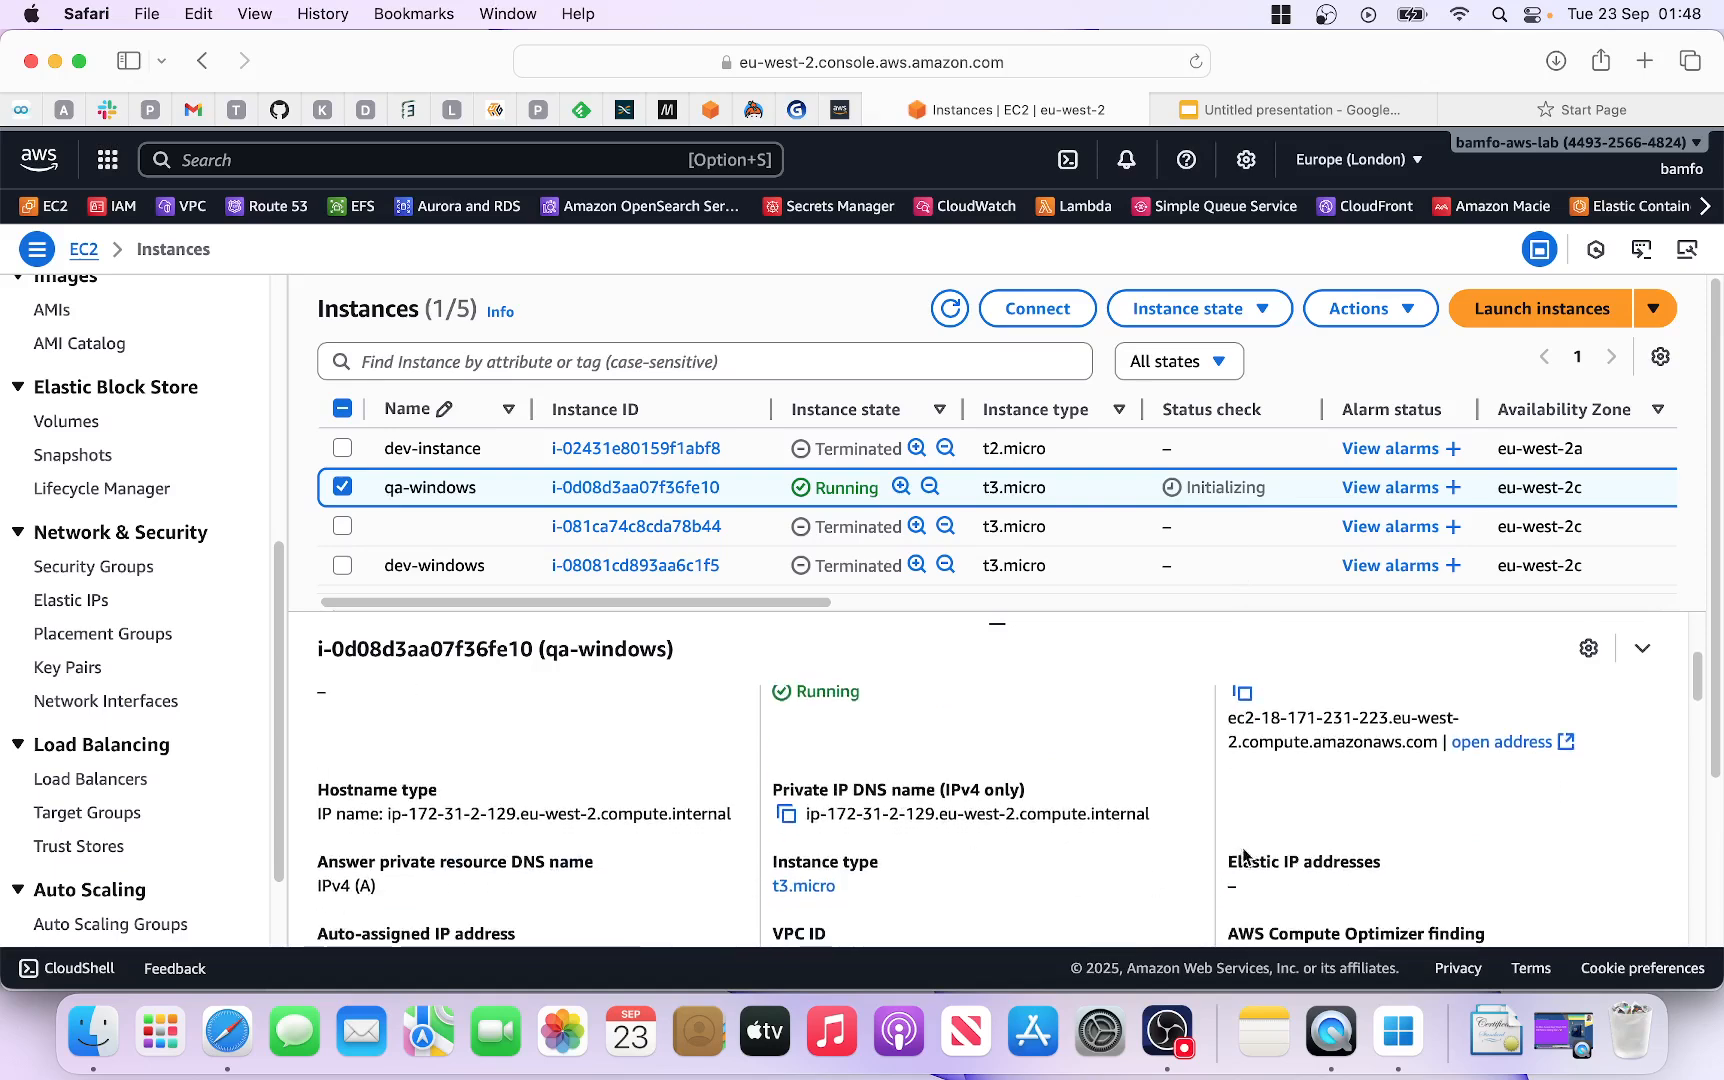
left_click_drag(1226, 861, 1388, 860)
scroll(1256, 862, "down", 5)
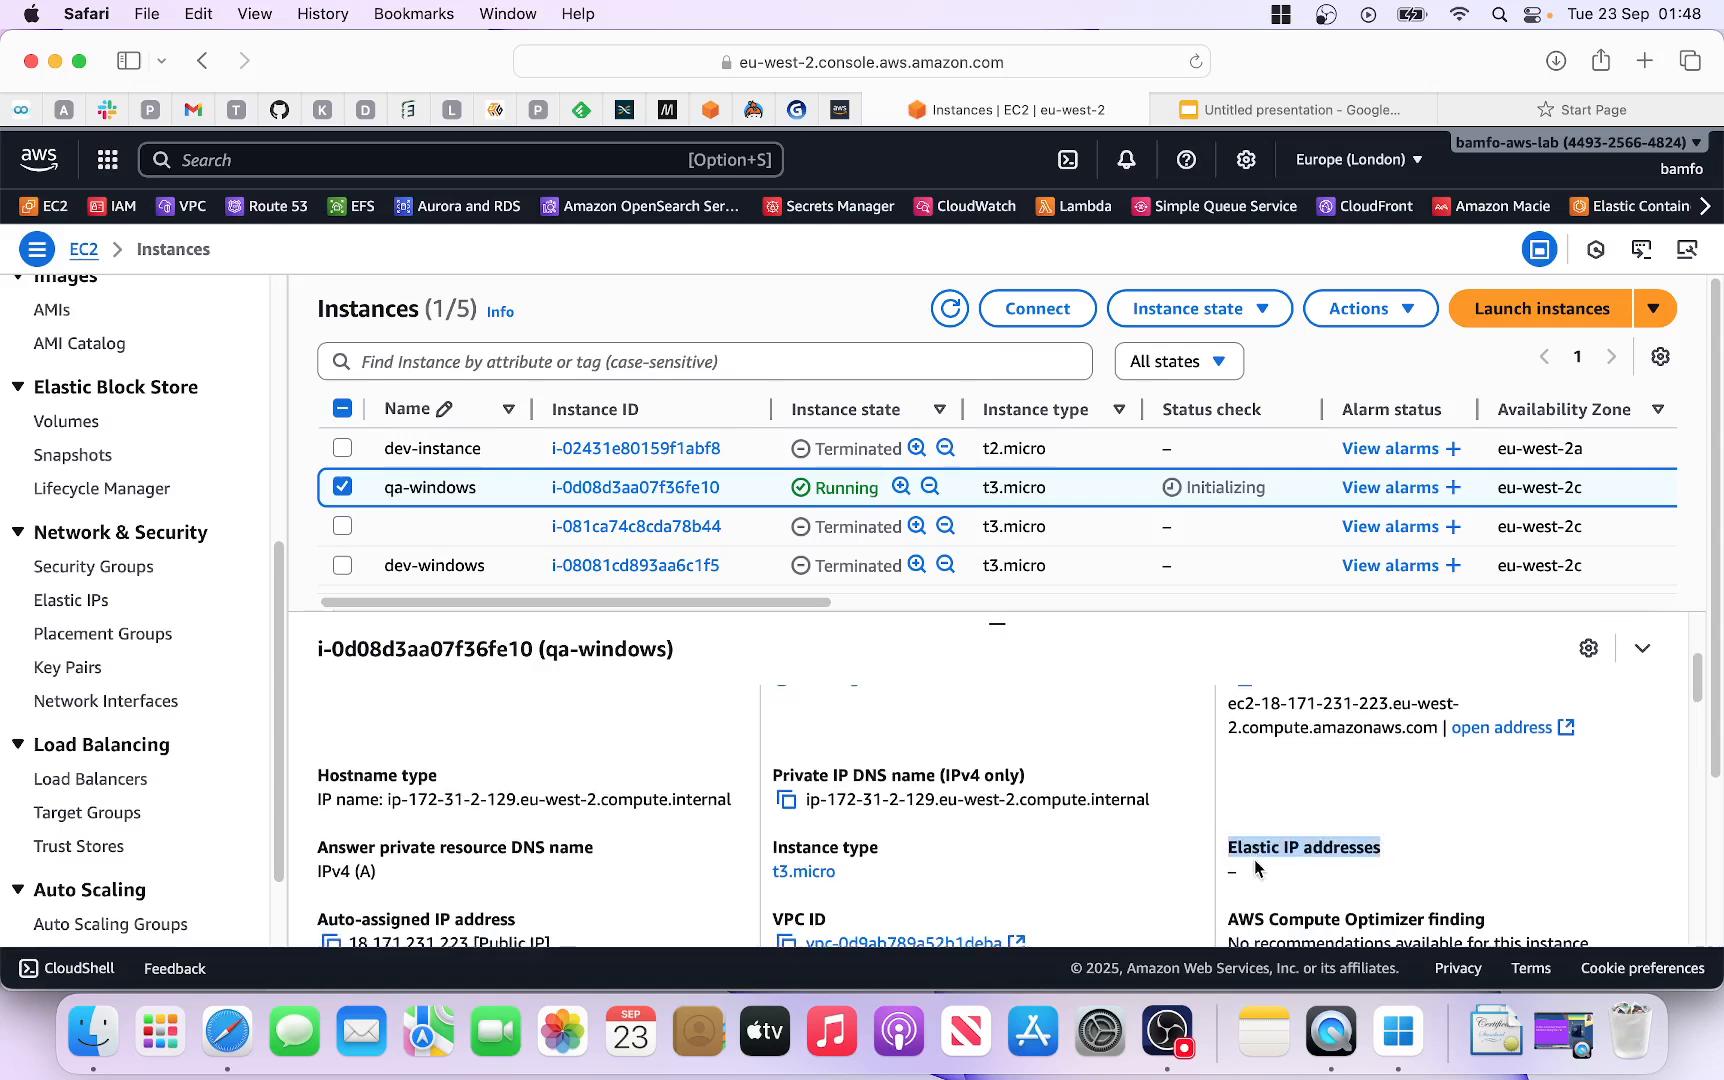
scroll(1238, 868, "down", 1)
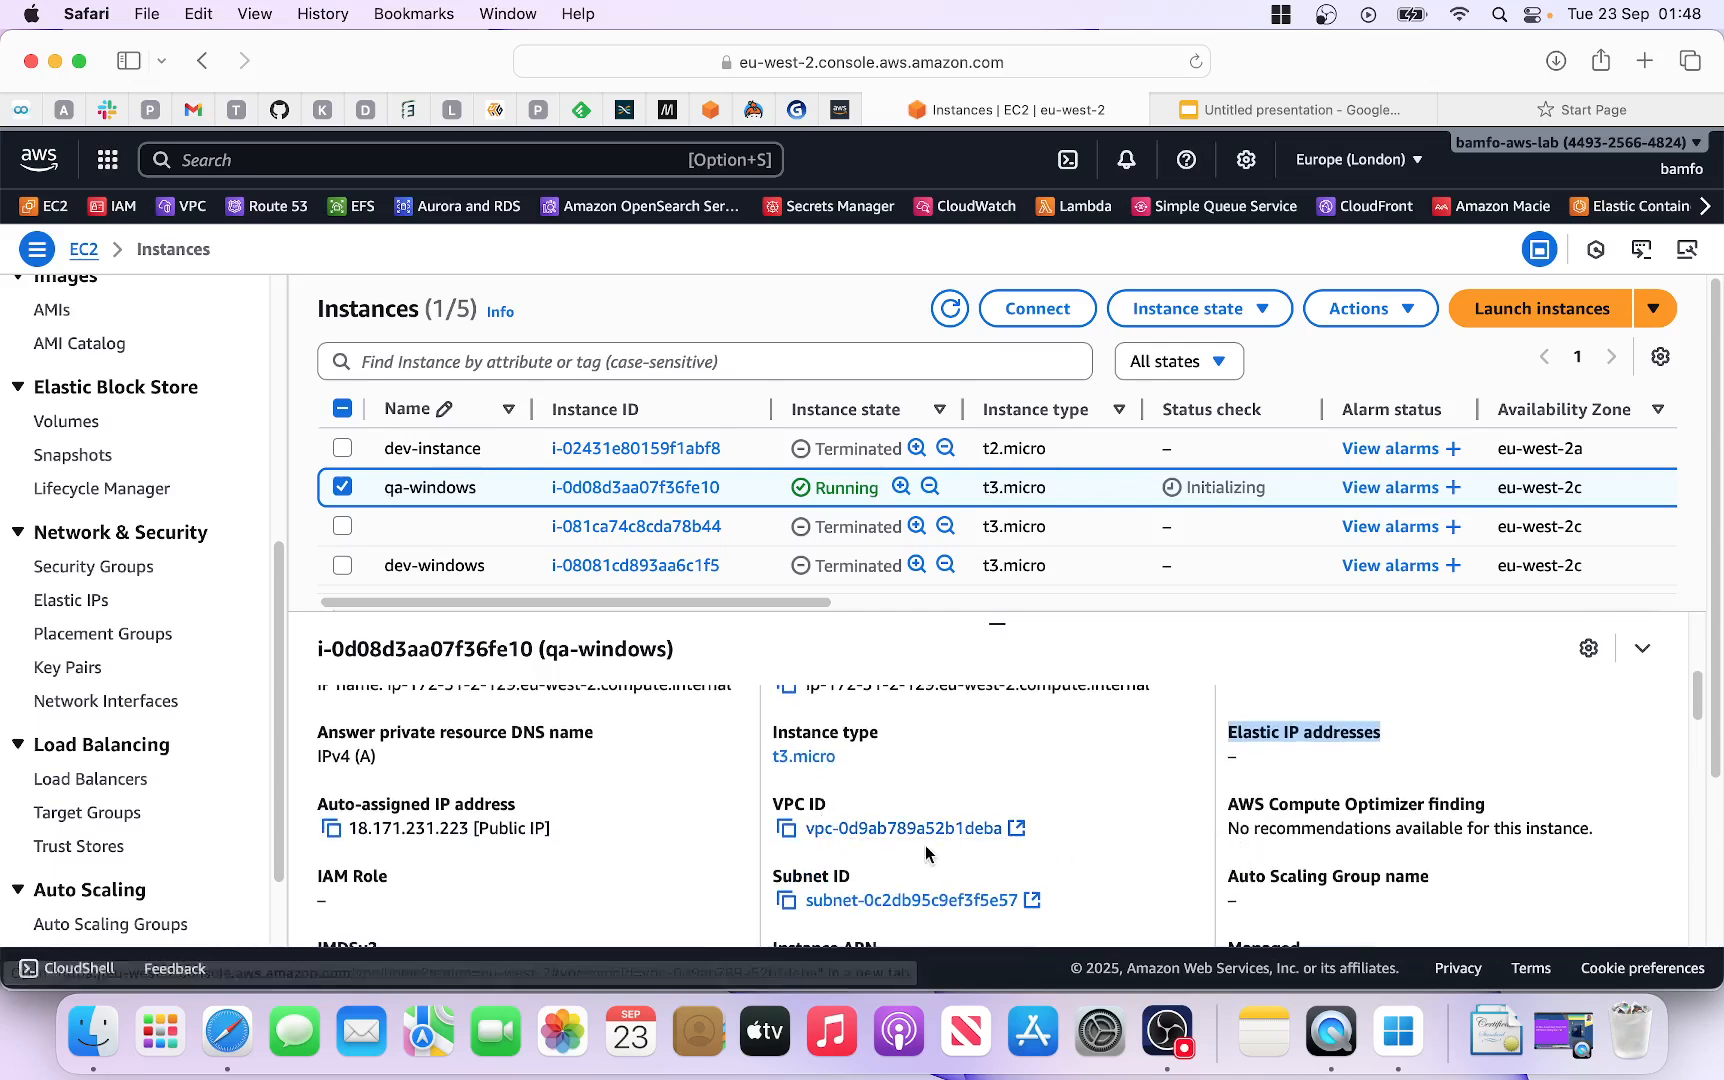
scroll(888, 870, "down", 1)
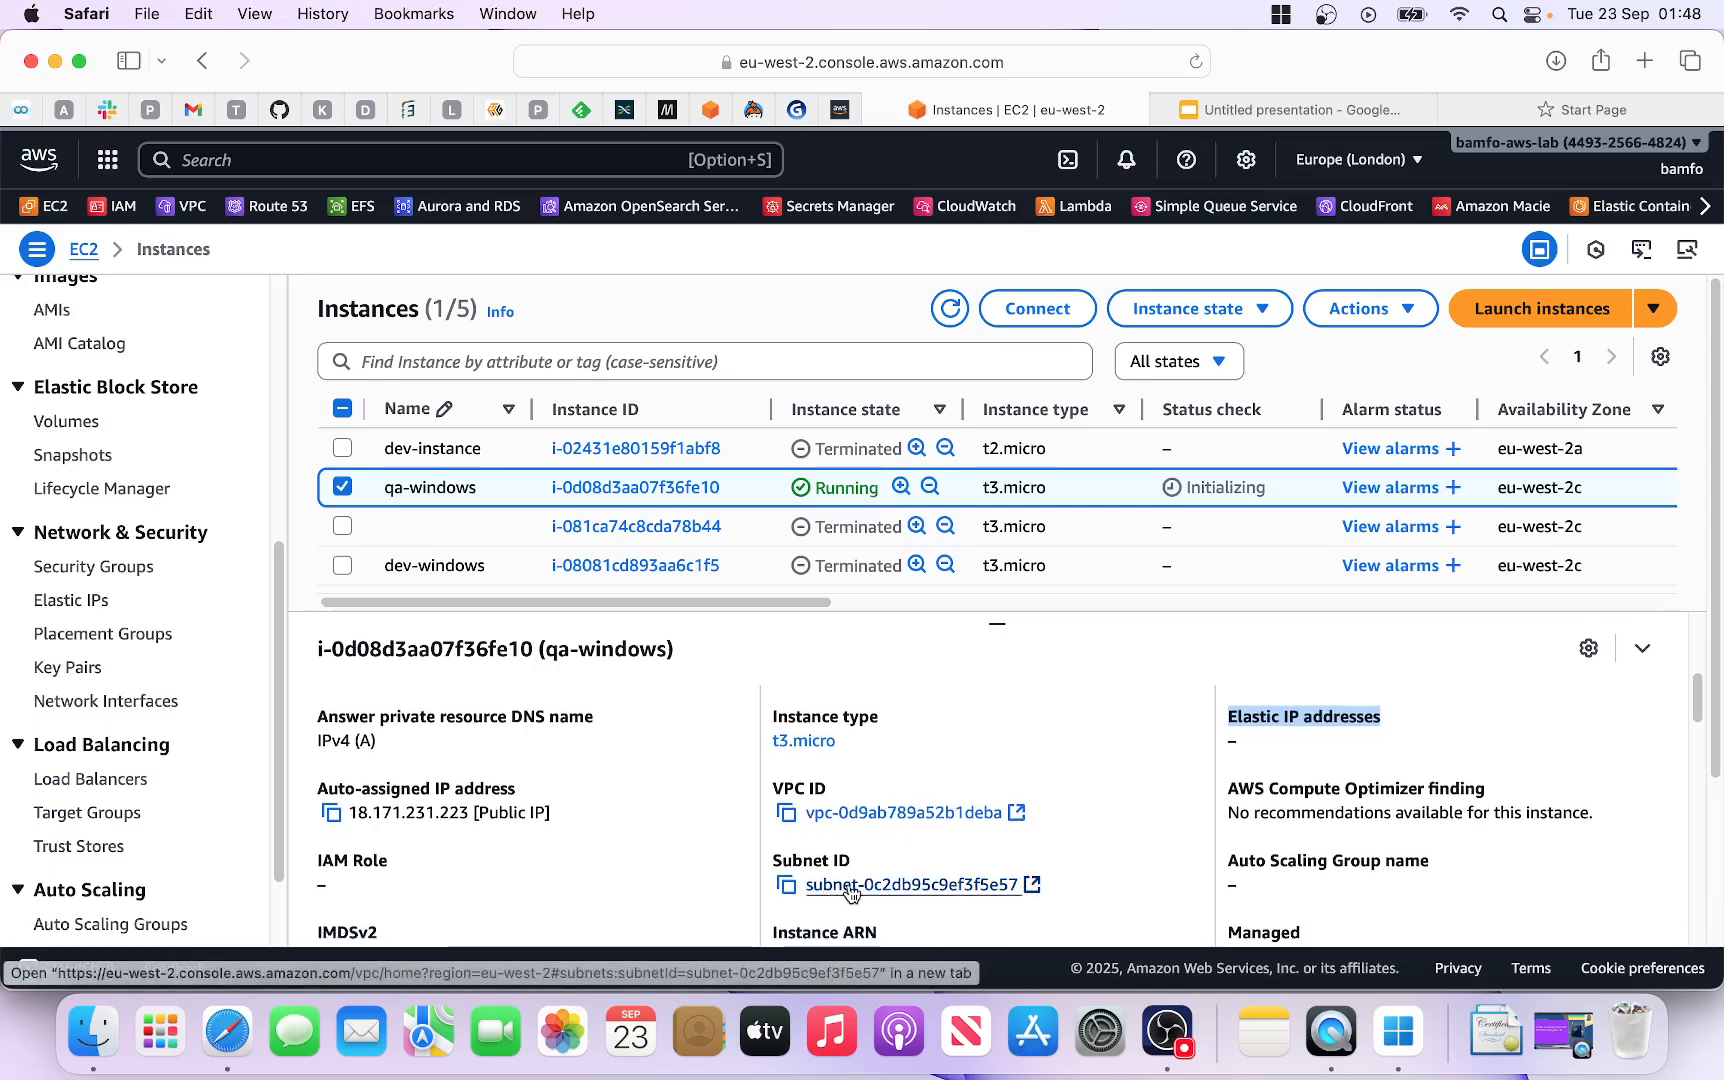
scroll(855, 880, "down", 1)
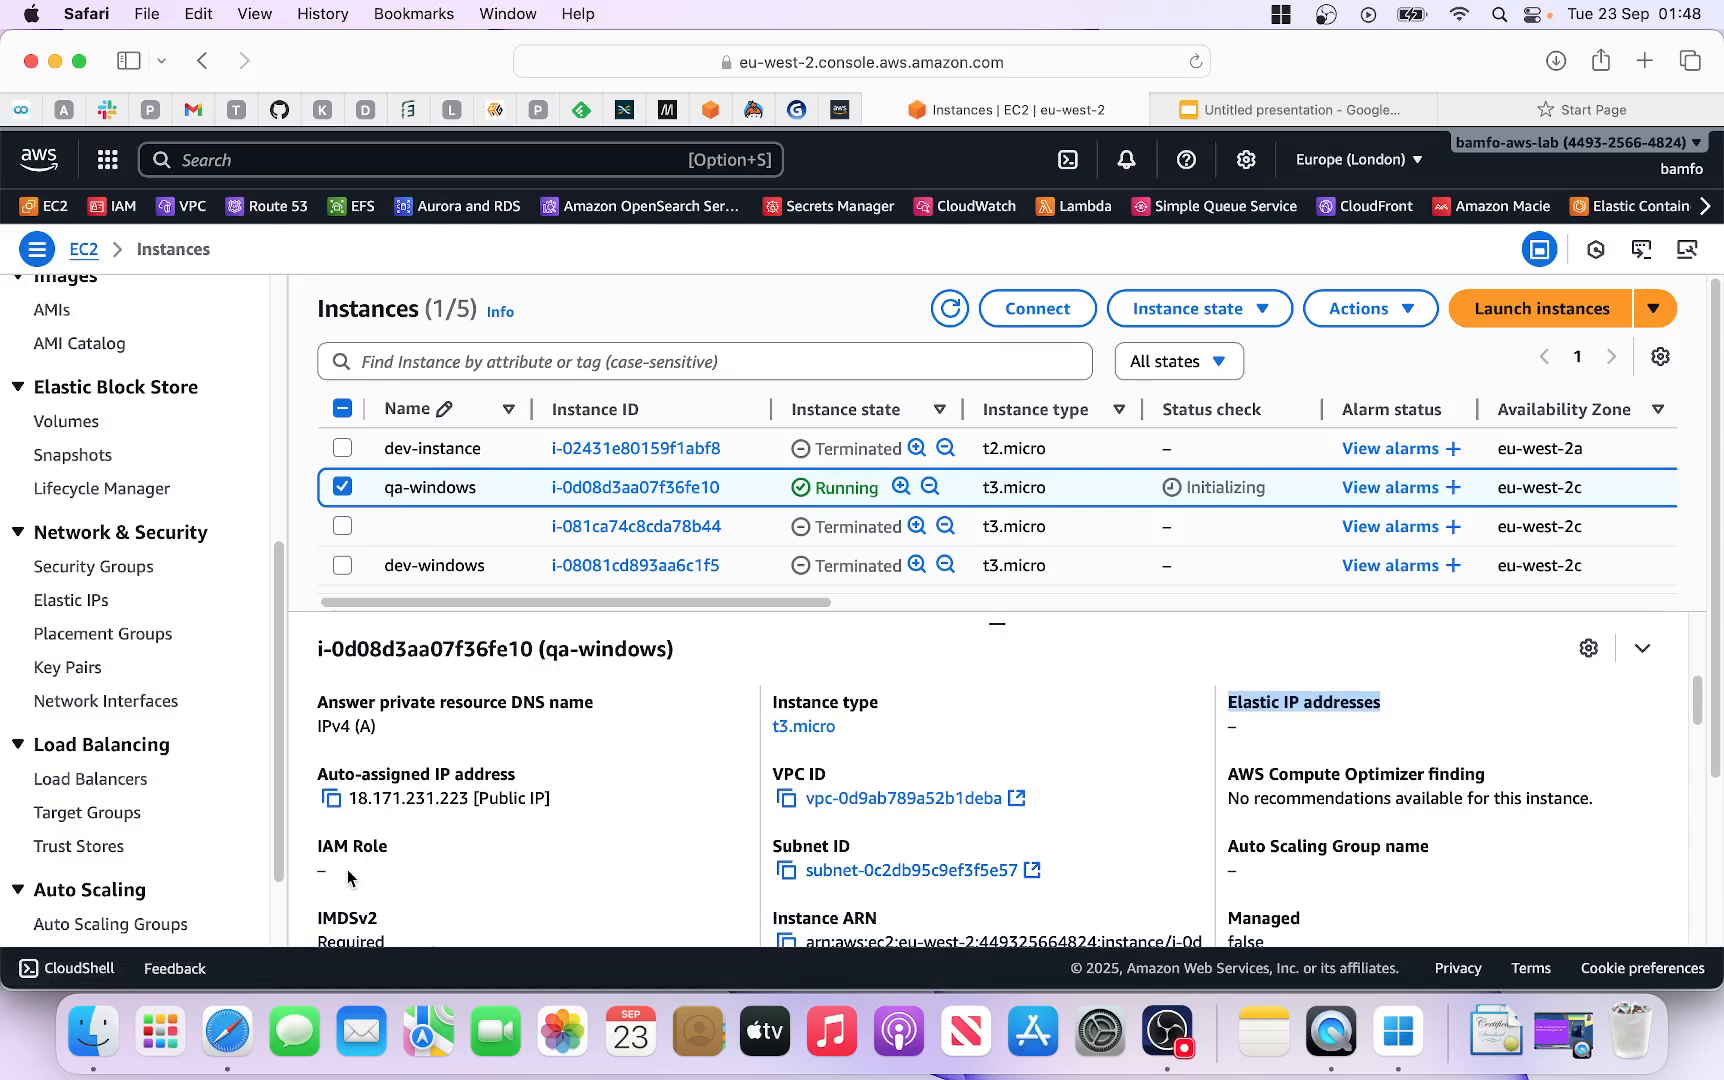
scroll(375, 876, "down", 1)
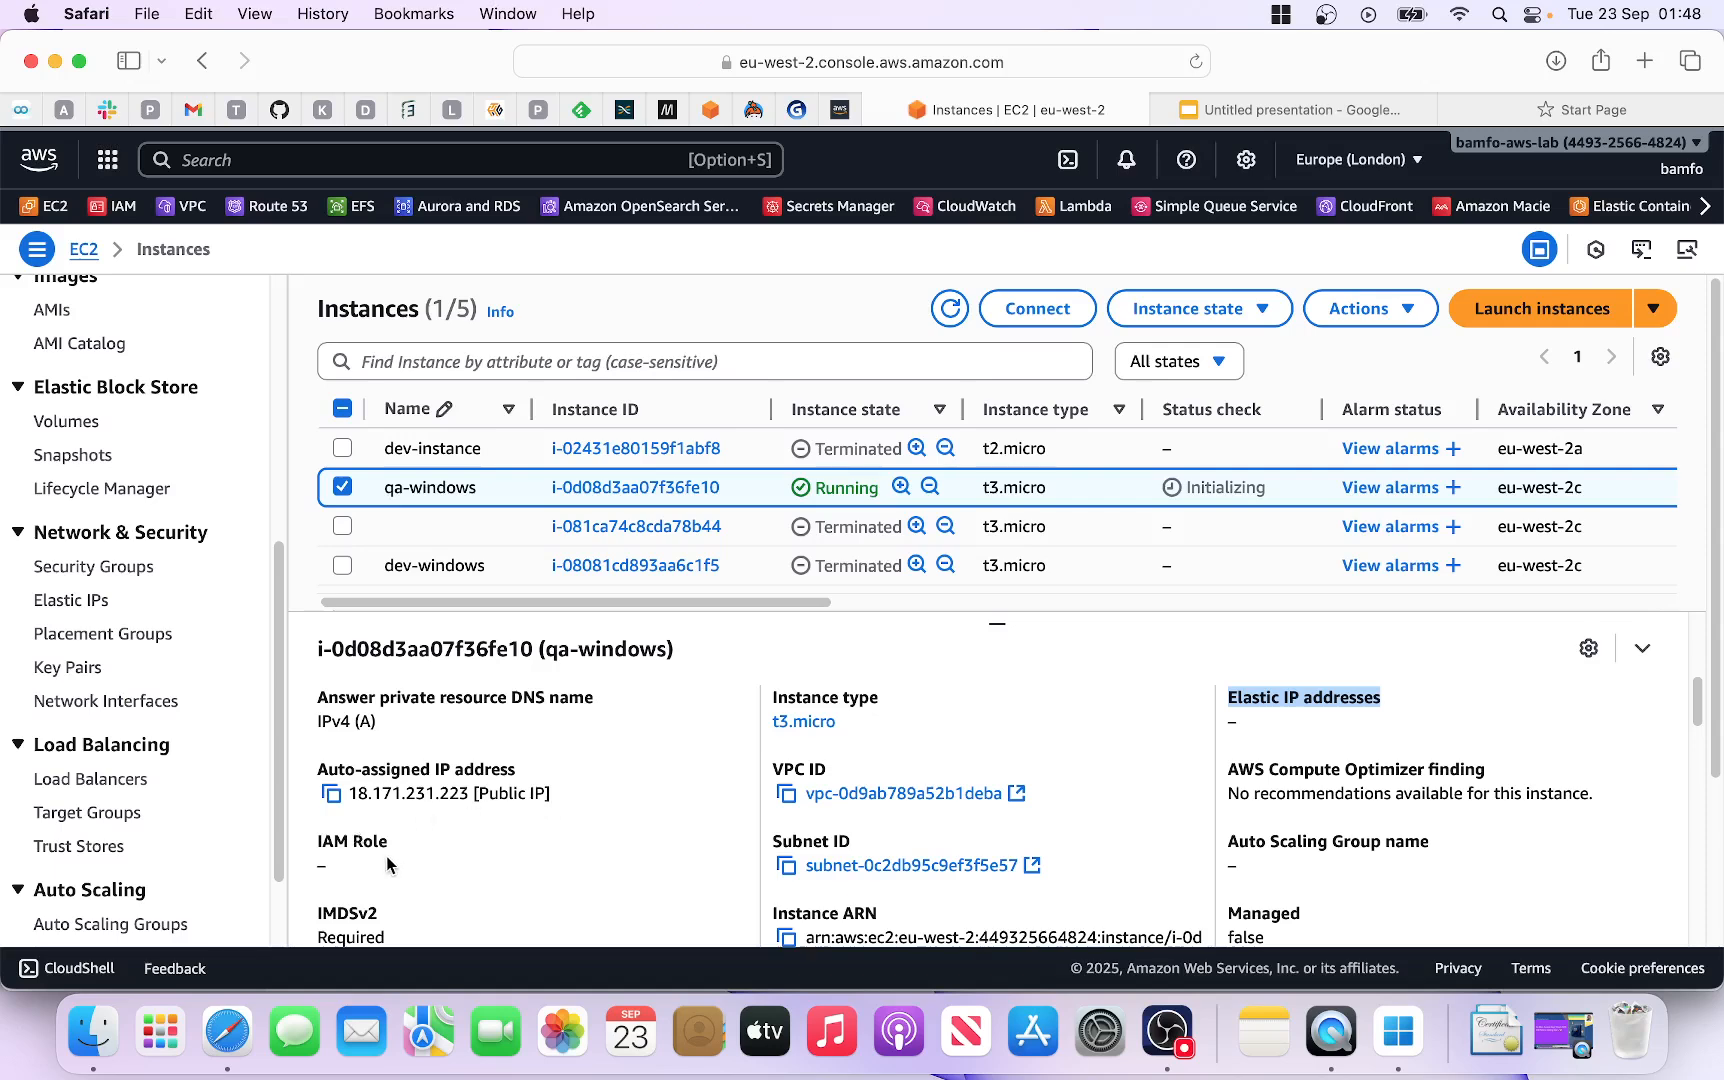
scroll(573, 855, "down", 2)
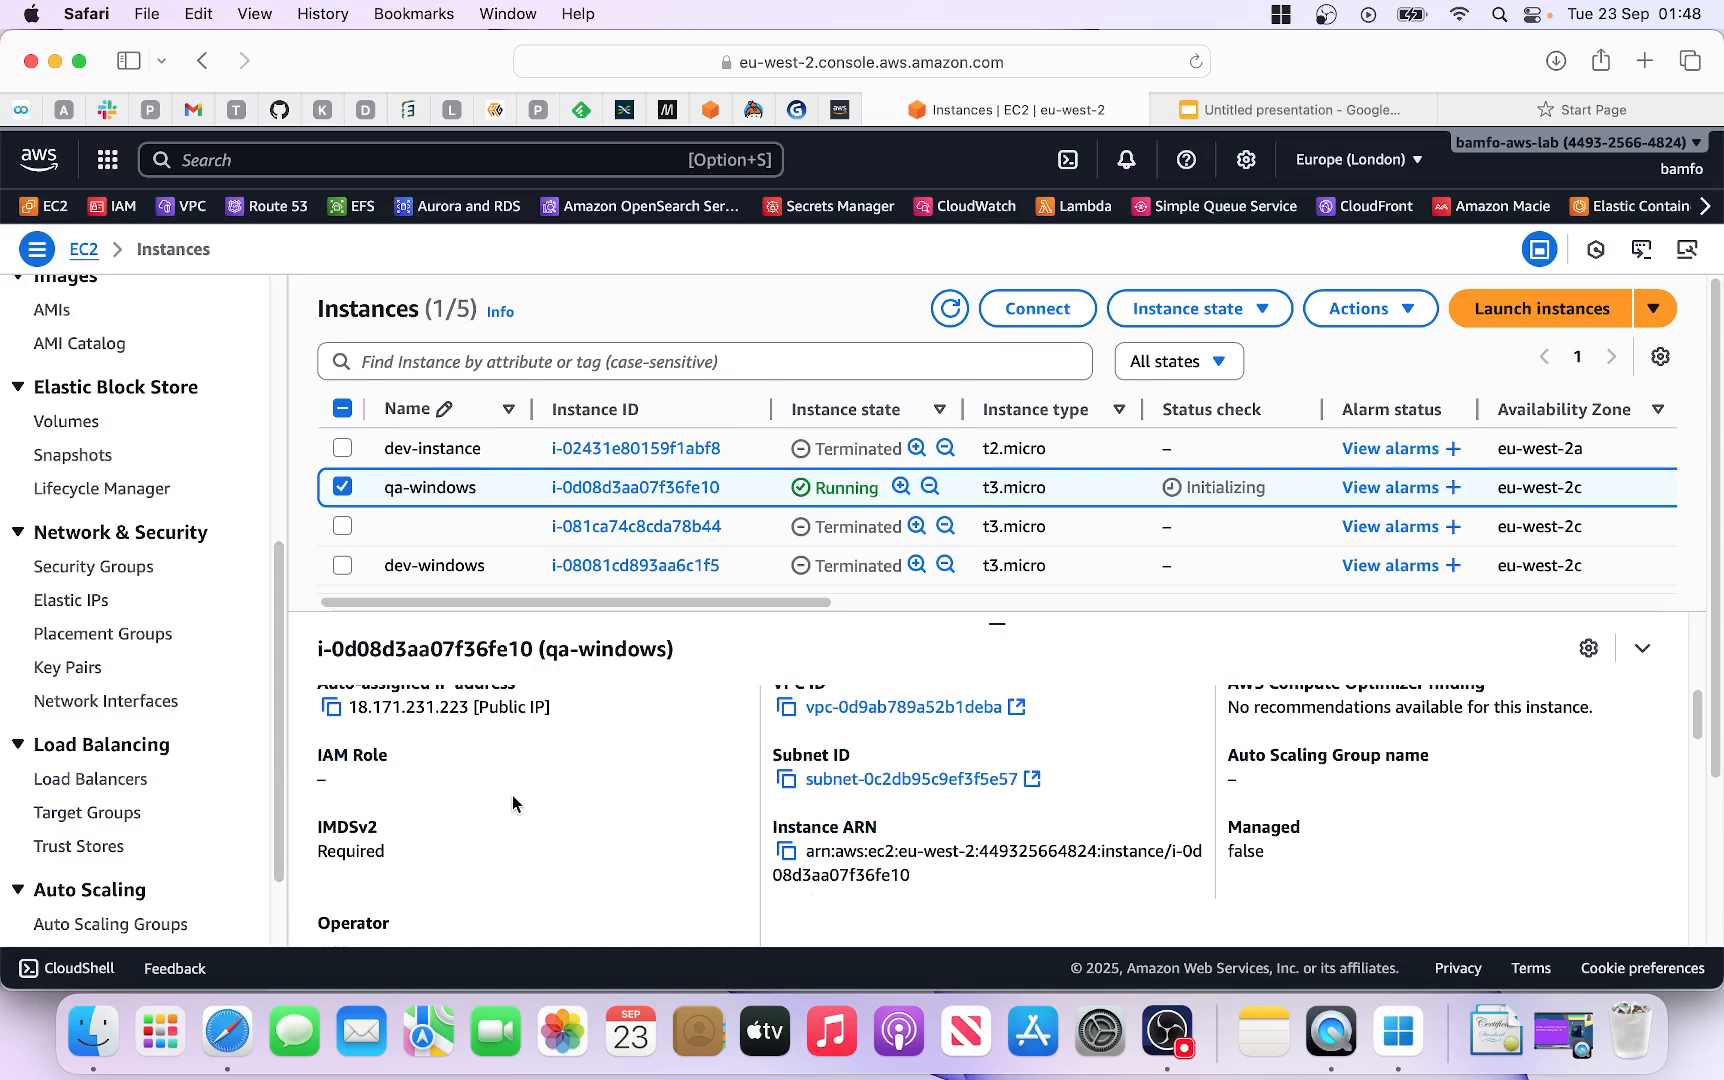
scroll(524, 795, "down", 1)
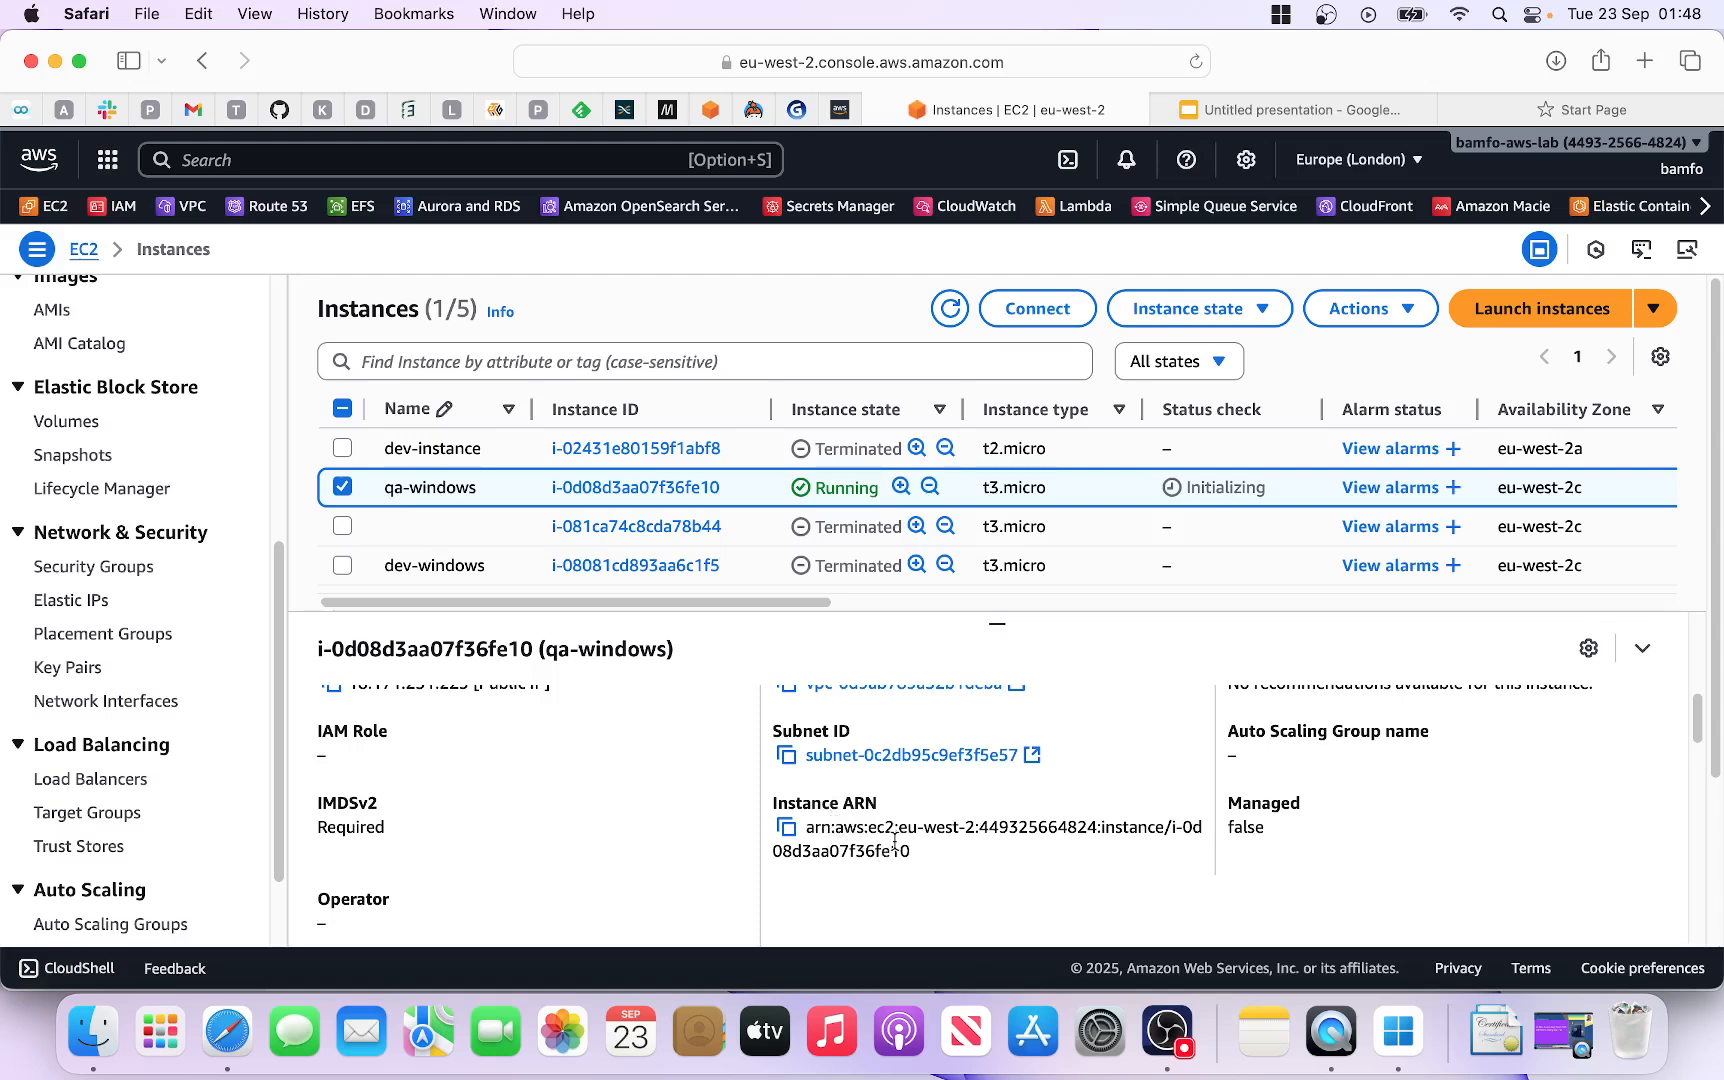
scroll(890, 850, "down", 4)
scroll(888, 858, "down", 3)
scroll(870, 820, "up", 8)
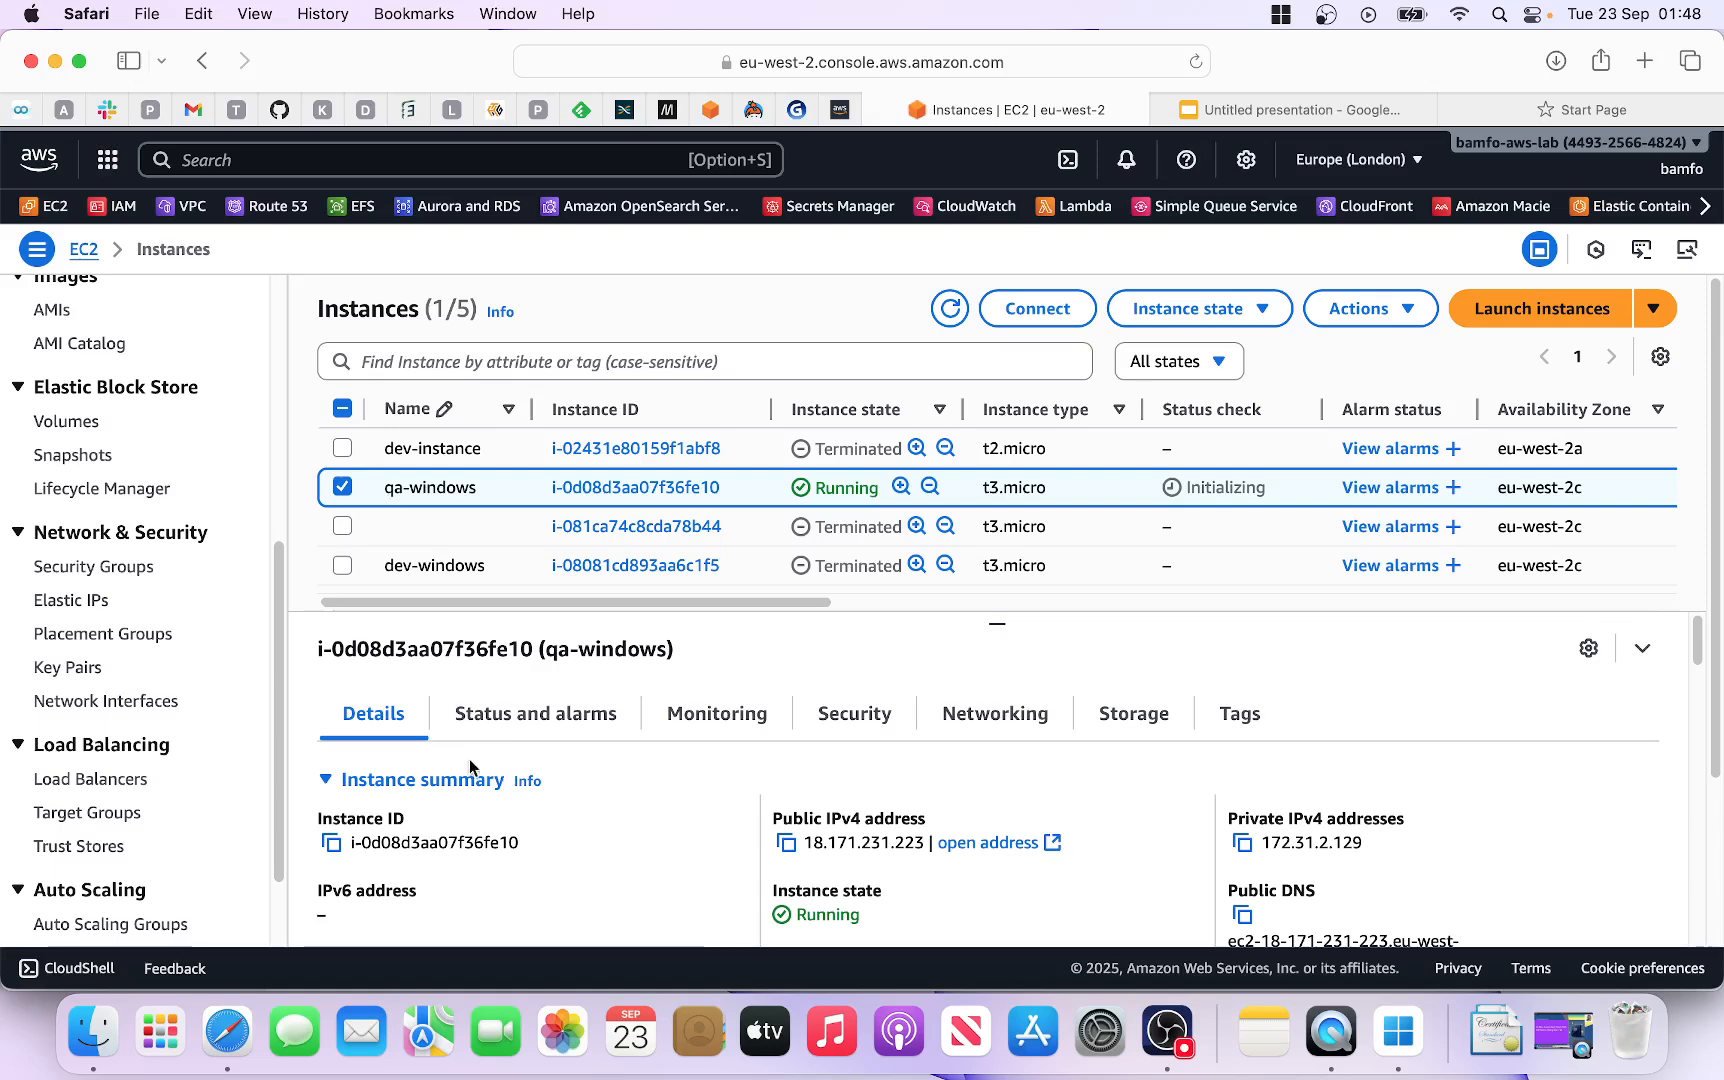
Step: Check qa-windows's status checks, noting the instance check still Initializing
left_click(558, 727)
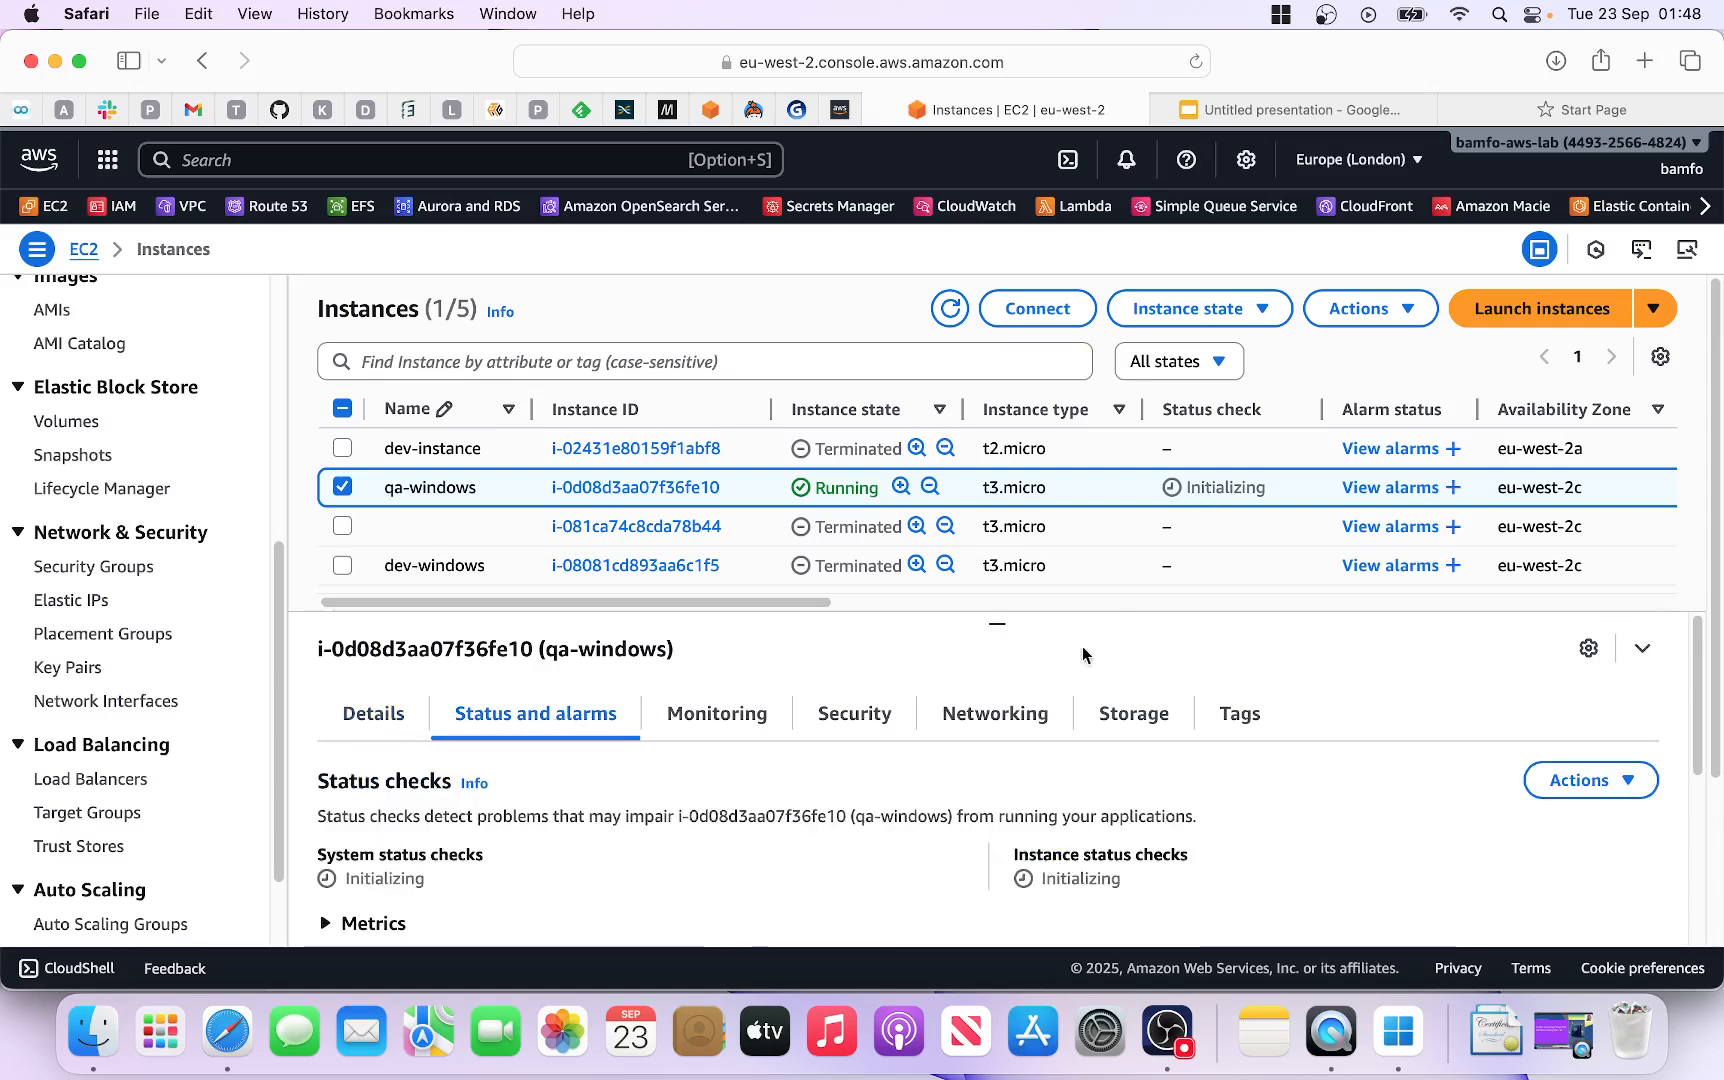
scroll(748, 848, "down", 1)
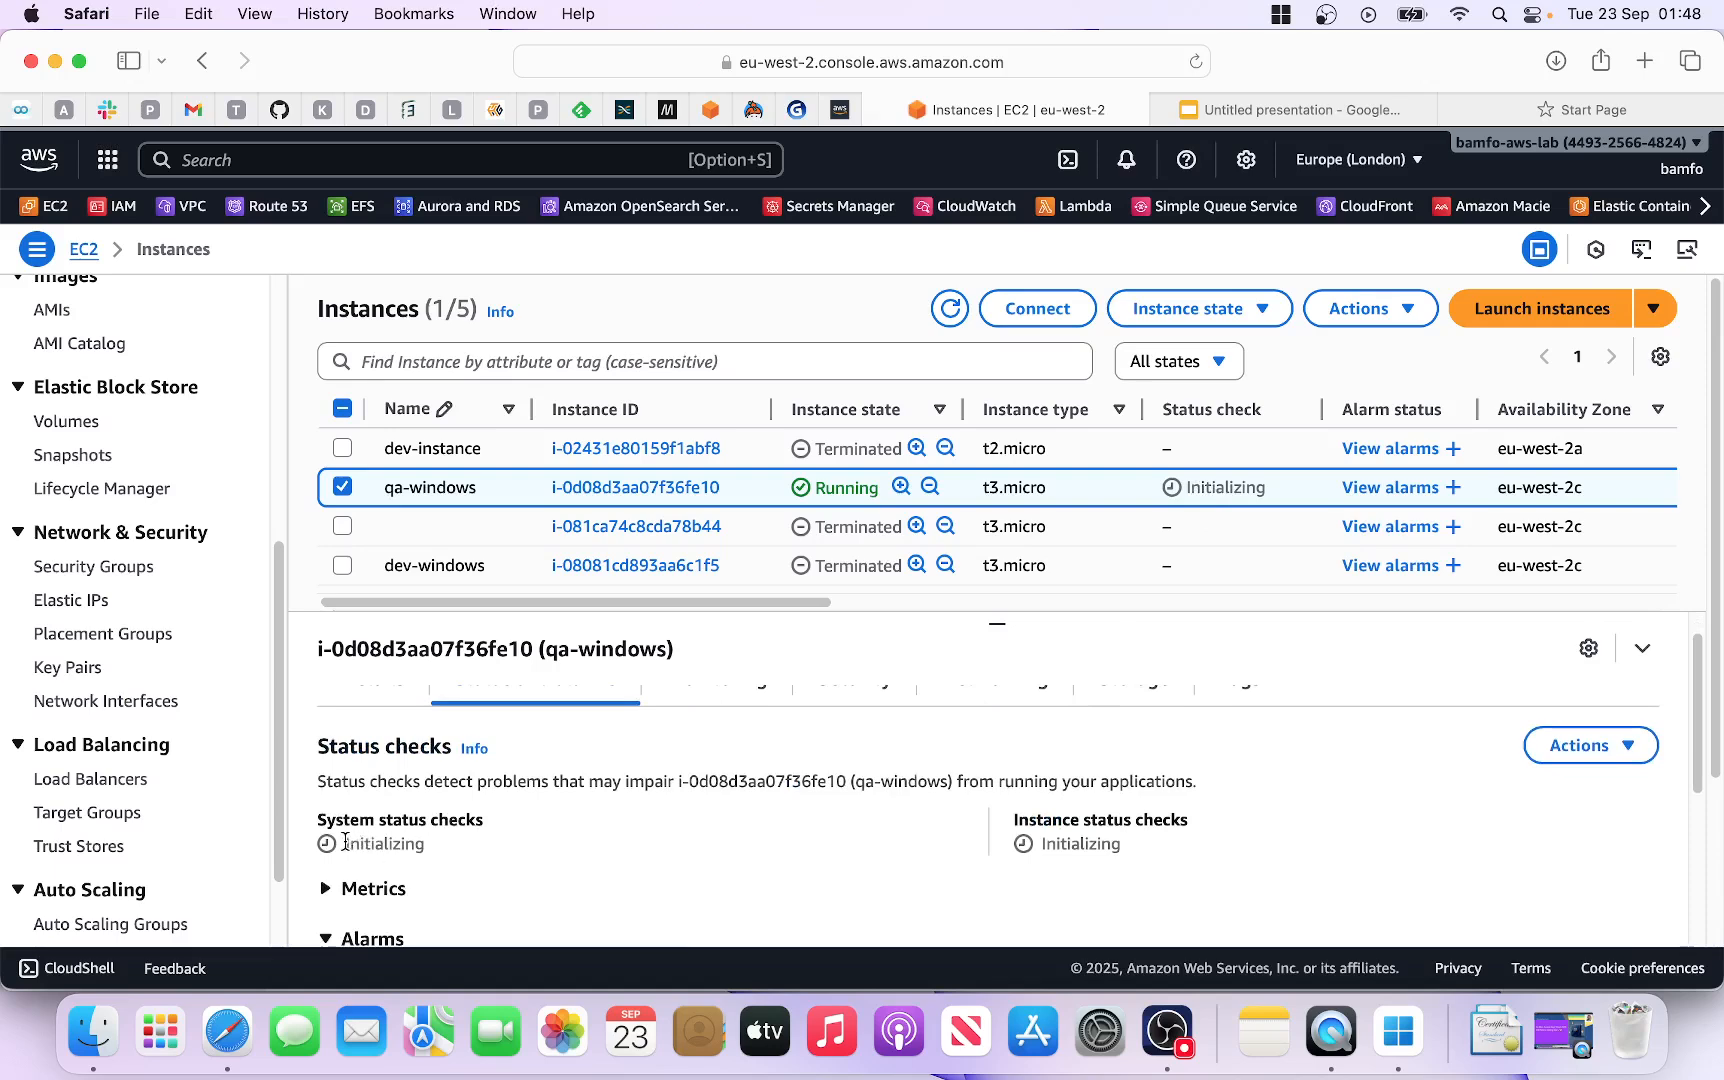
left_click_drag(345, 843, 434, 843)
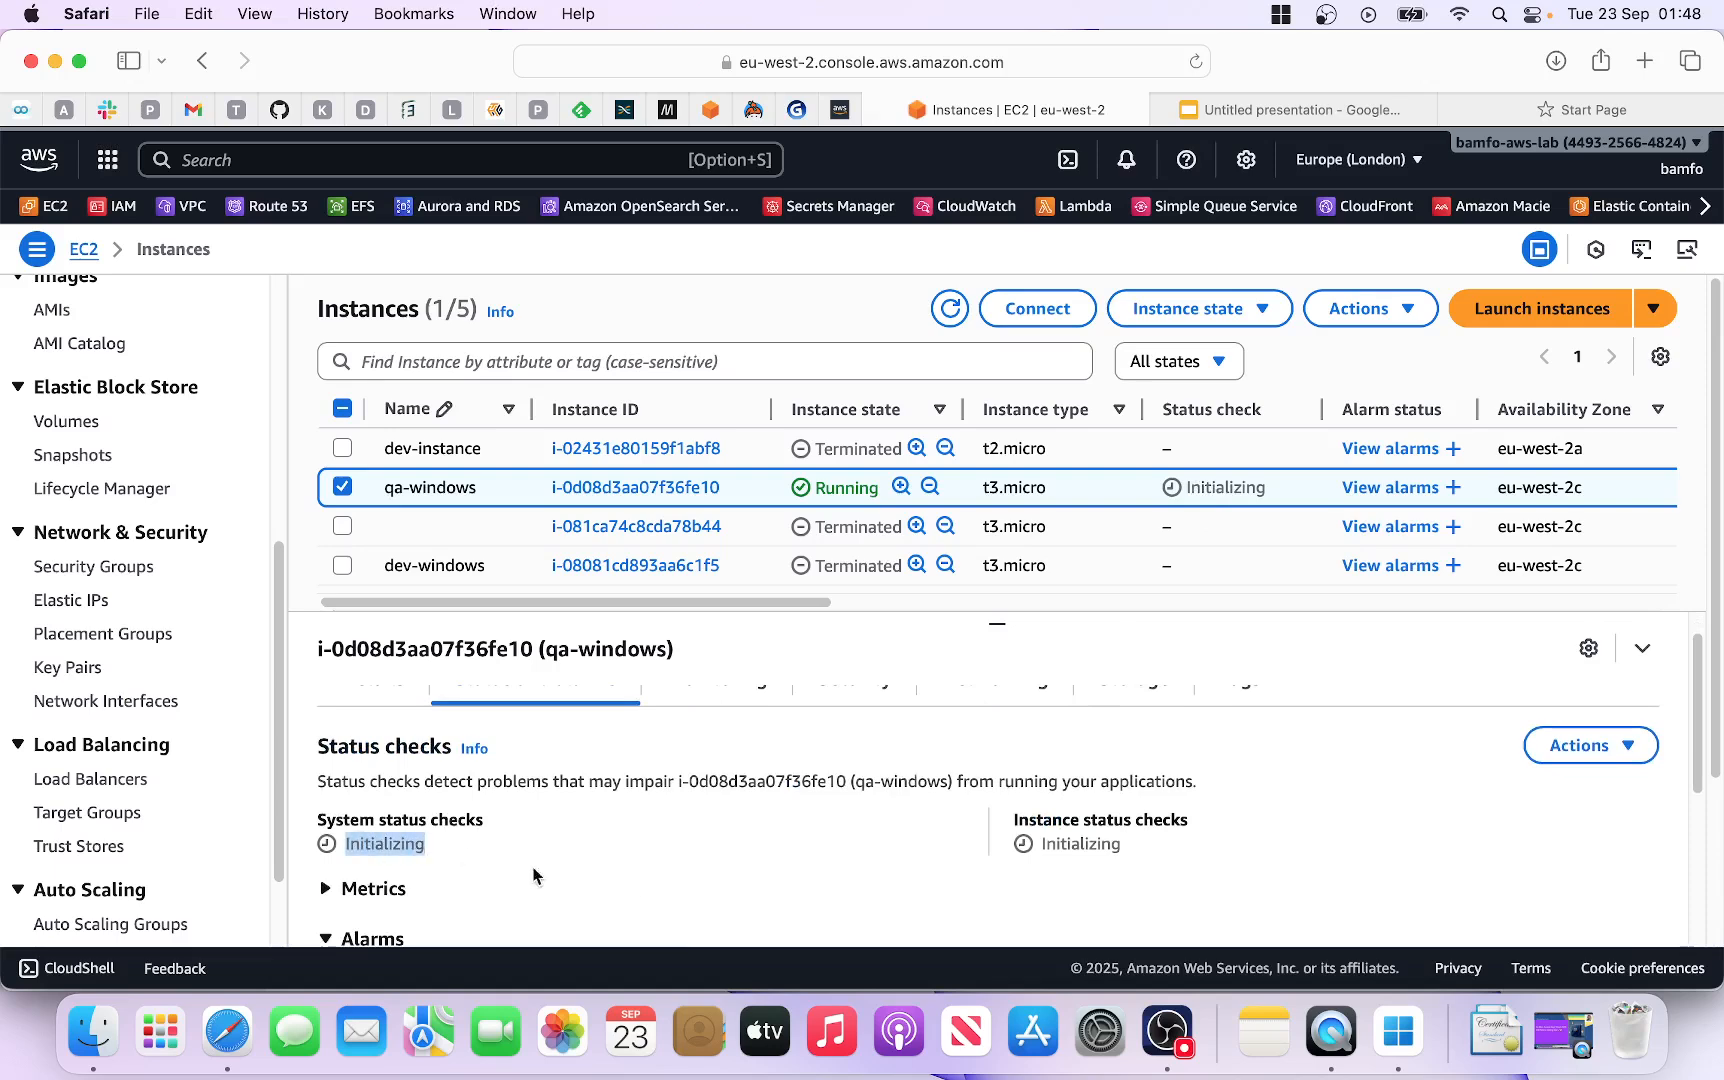
left_click_drag(1044, 845, 1138, 860)
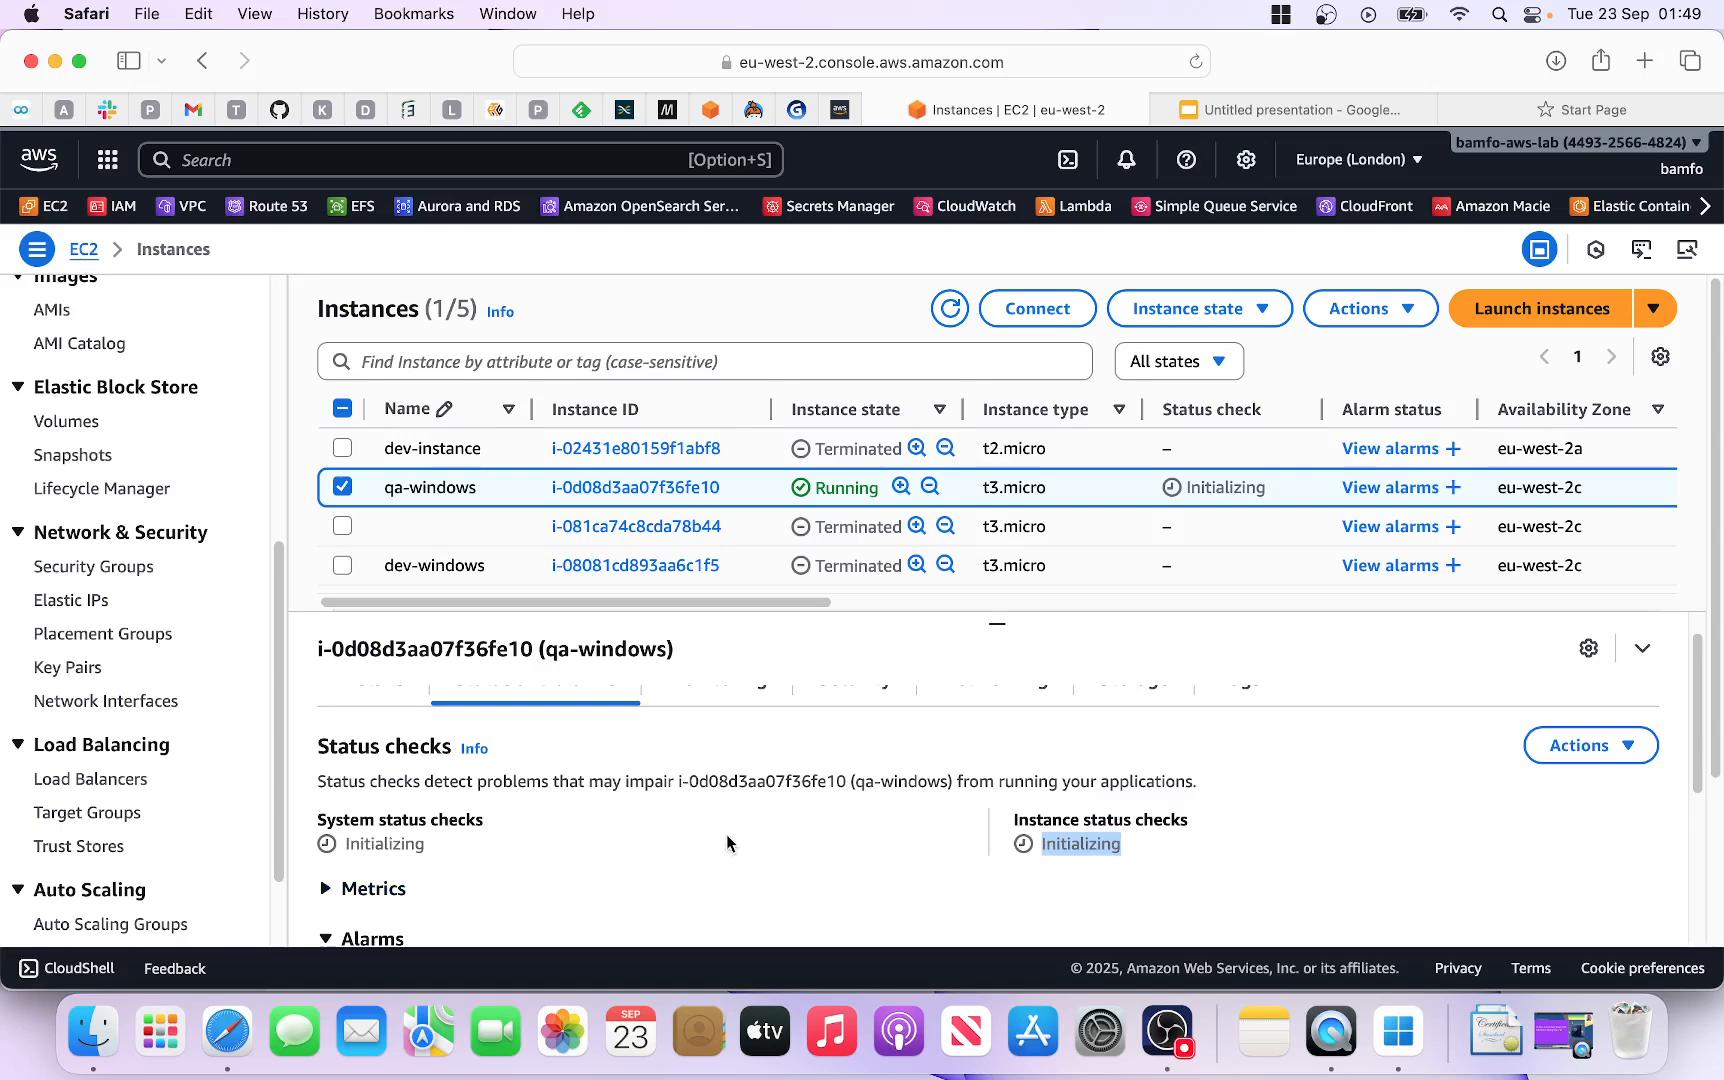
scroll(726, 840, "up", 1)
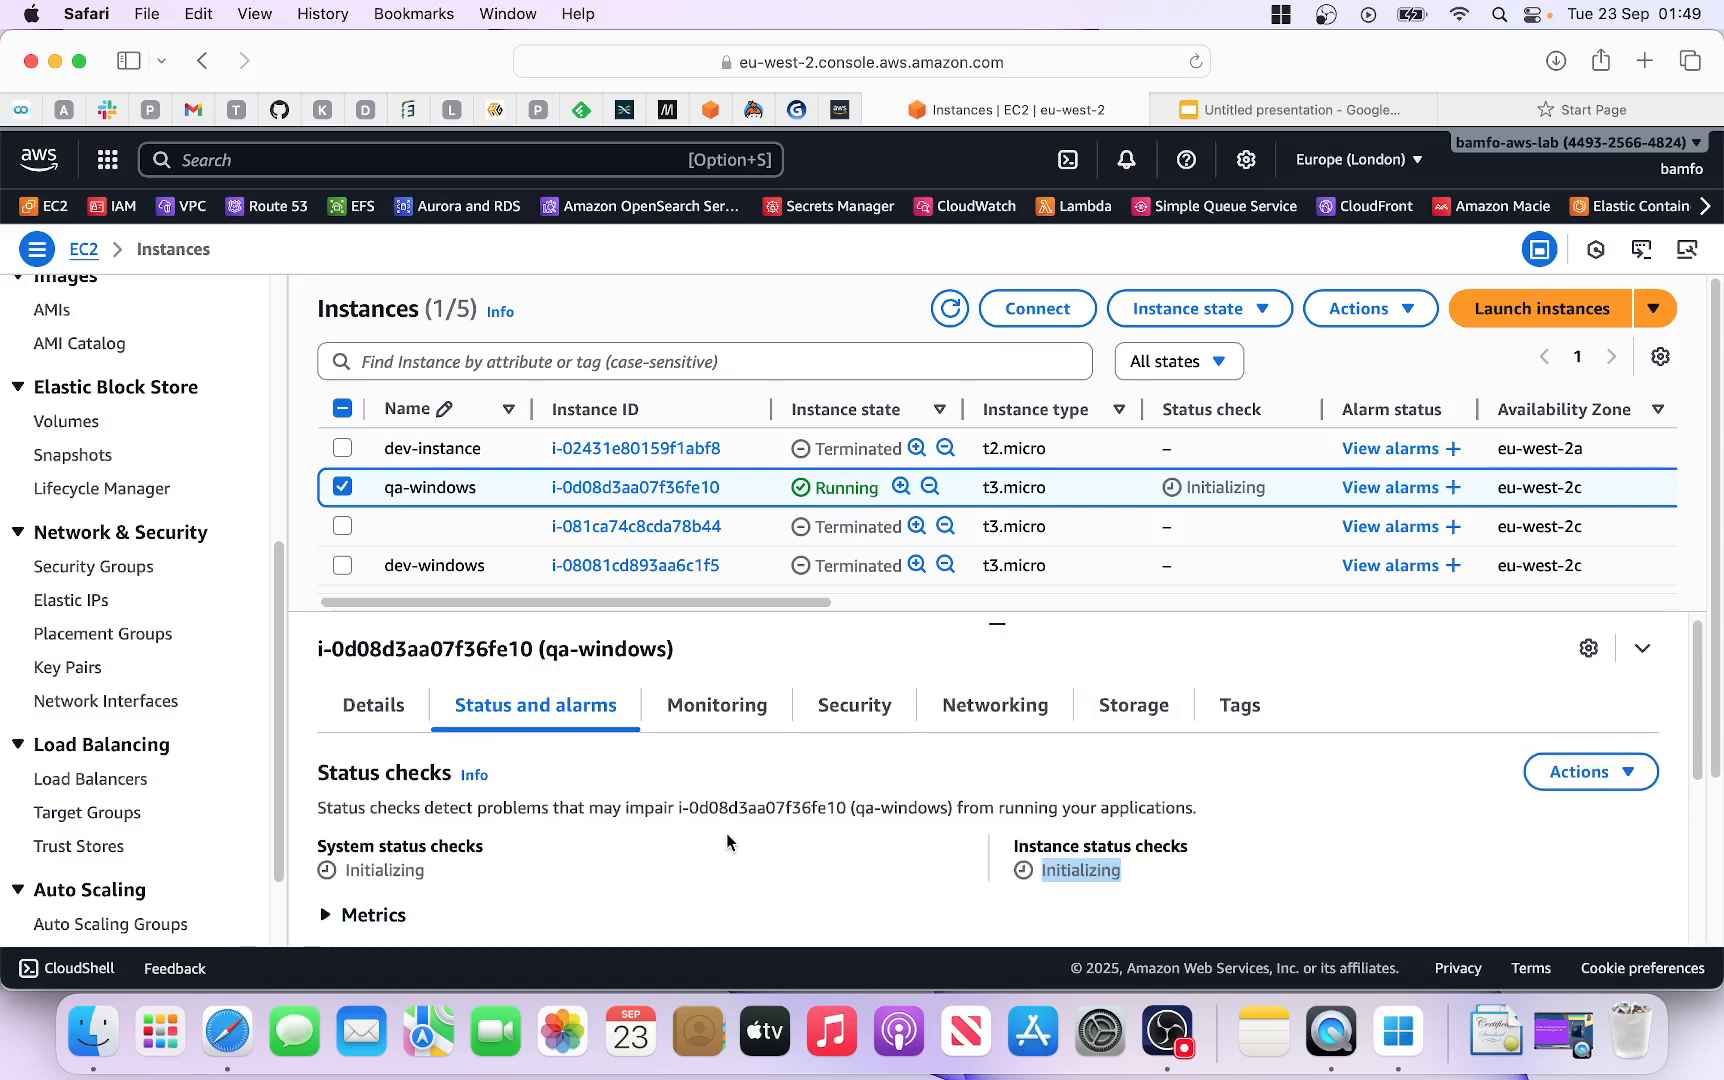
Step: View qa-windows's monitoring charts
left_click(726, 705)
scroll(743, 884, "down", 5)
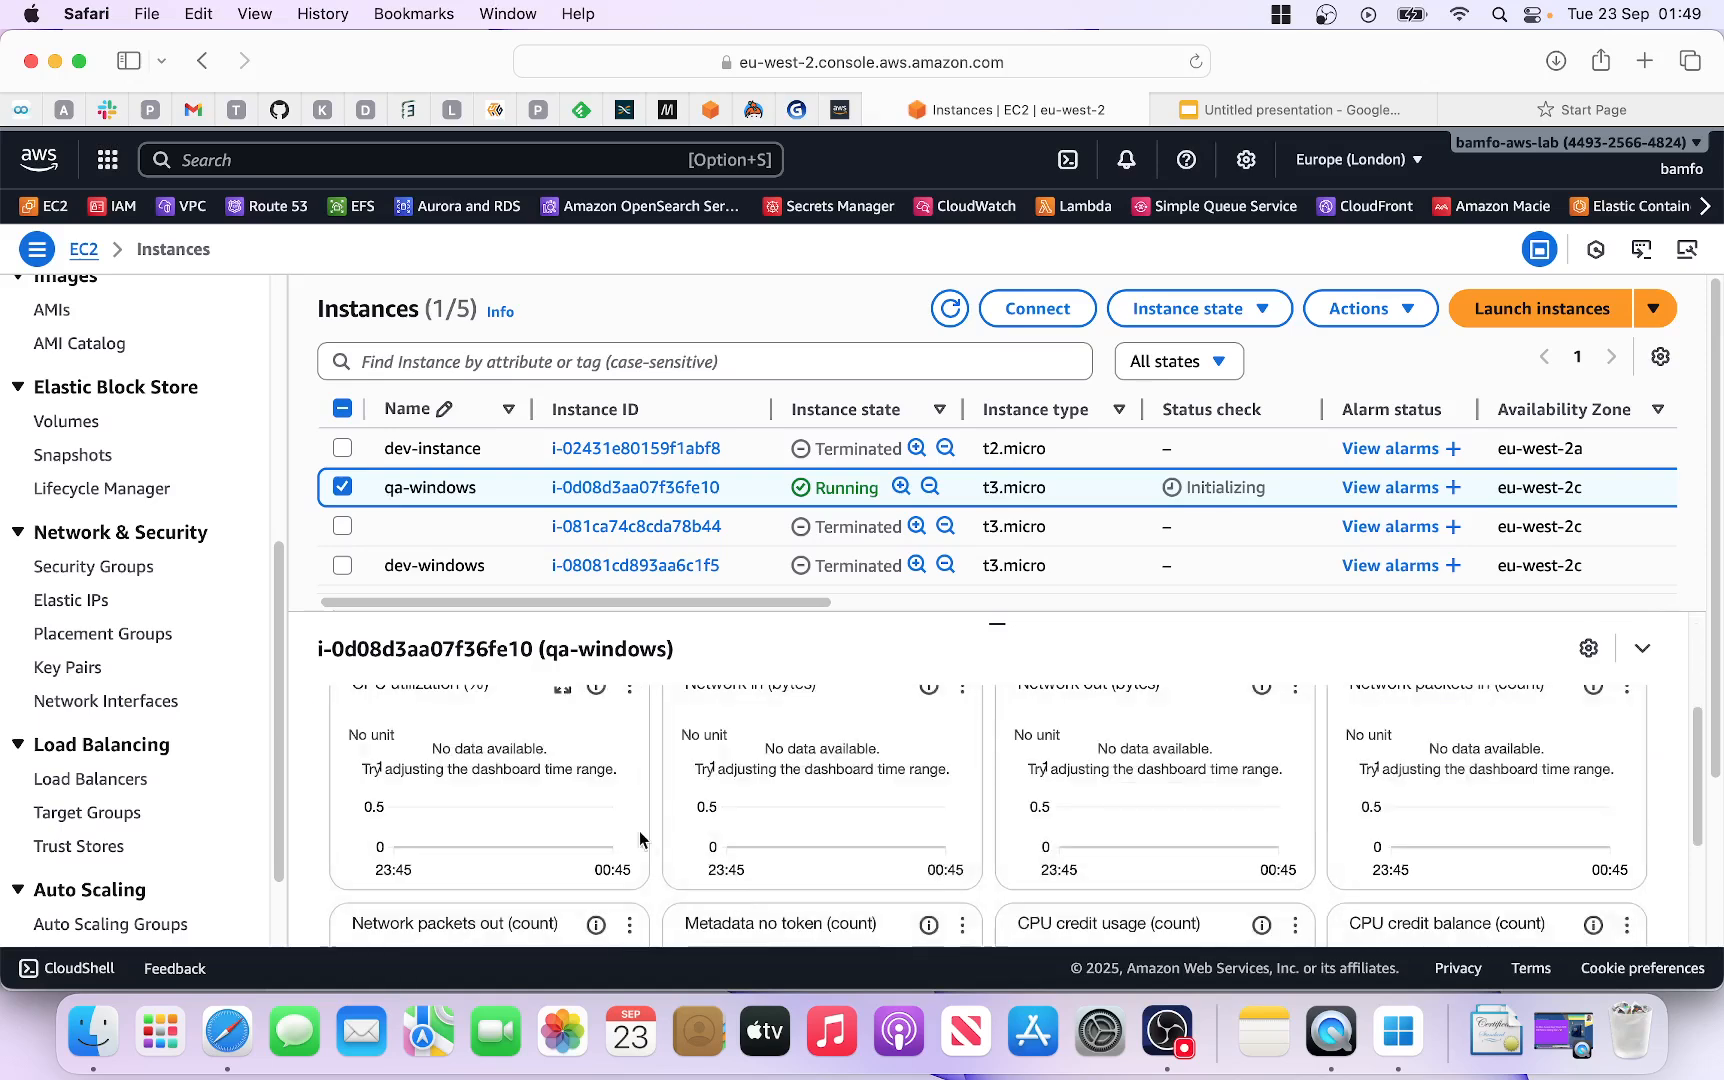
scroll(816, 787, "up", 2)
scroll(835, 765, "up", 3)
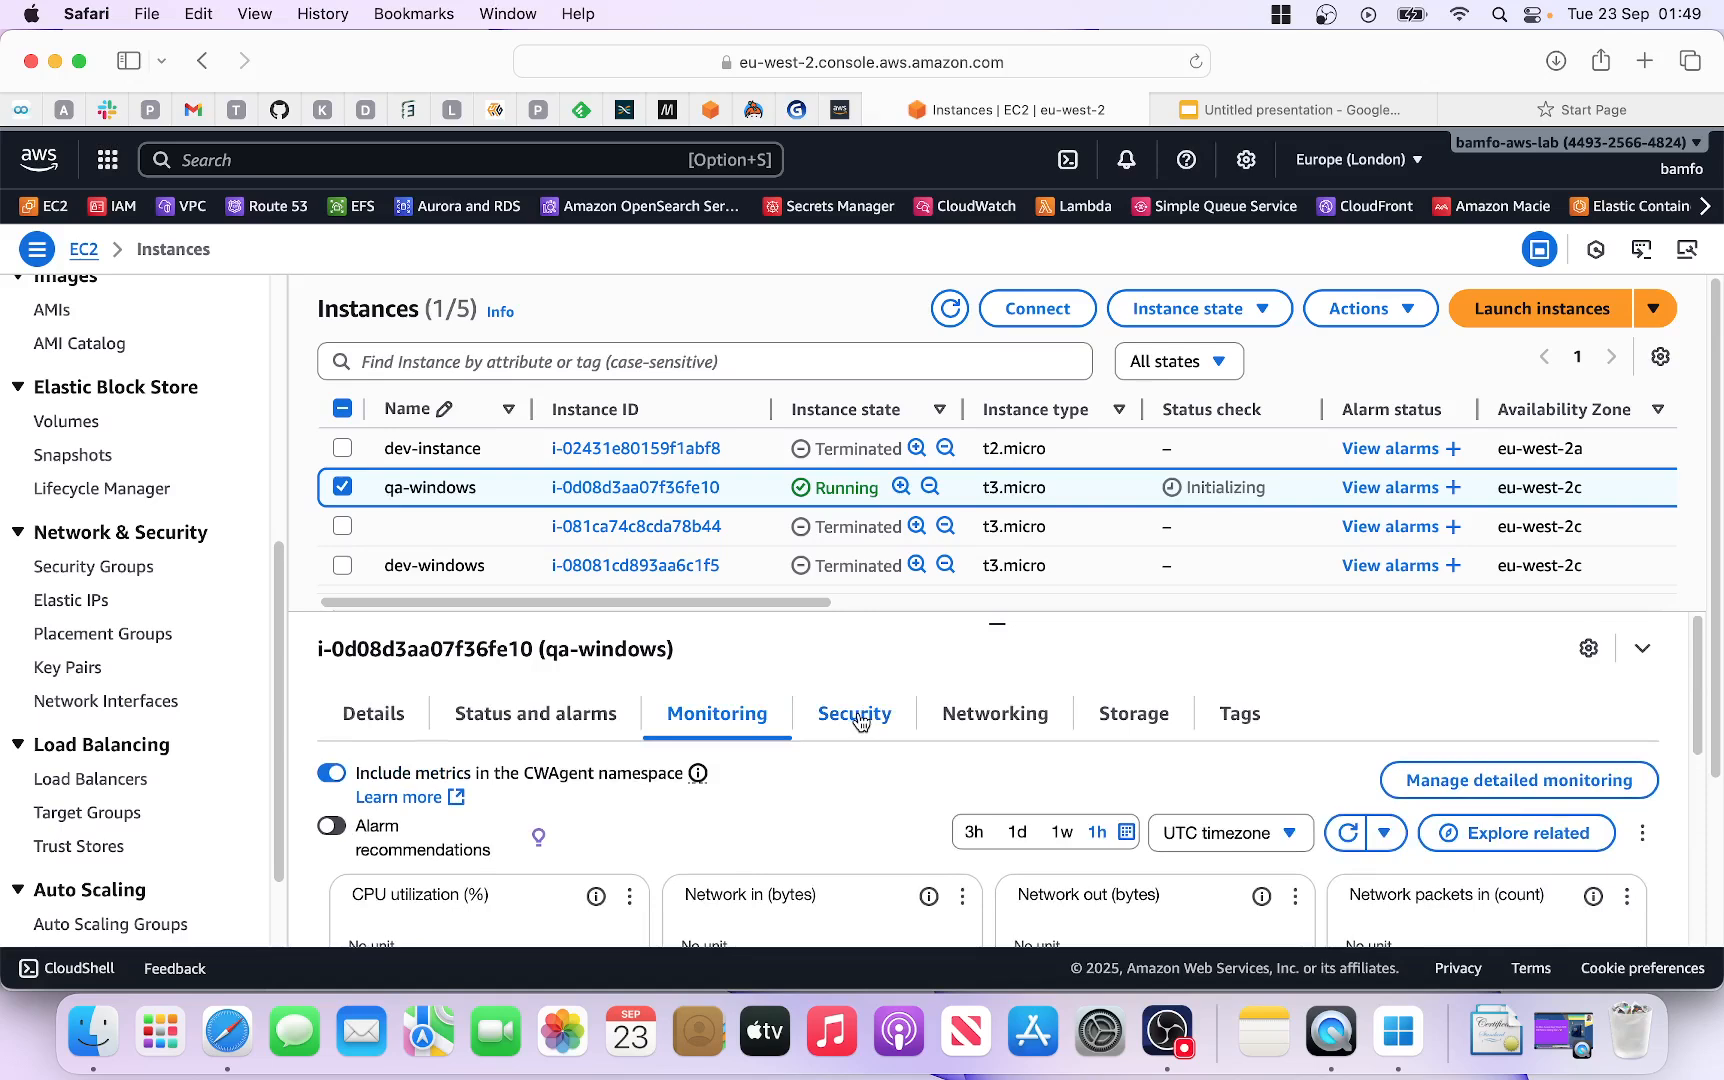
Step: Review the launch-wizard-8 security group, then refresh the list to show 3/3 checks passed
left_click(858, 716)
scroll(843, 766, "down", 2)
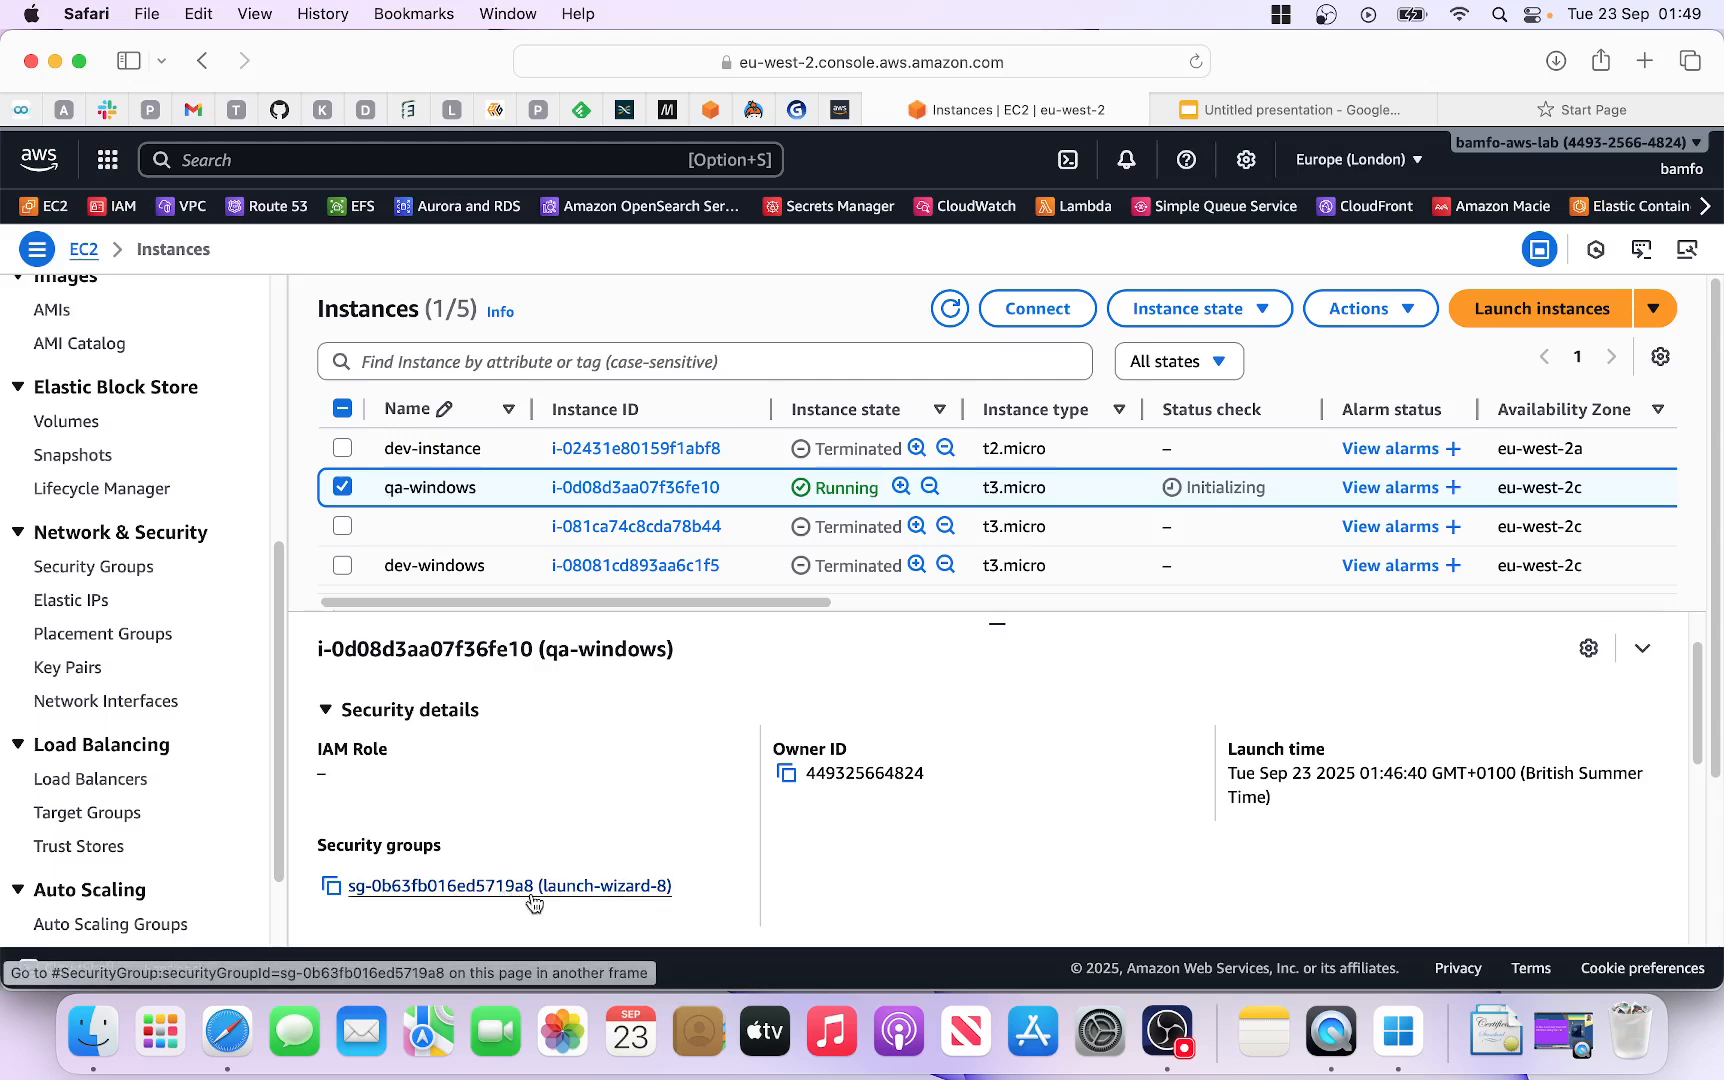
left_click(955, 308)
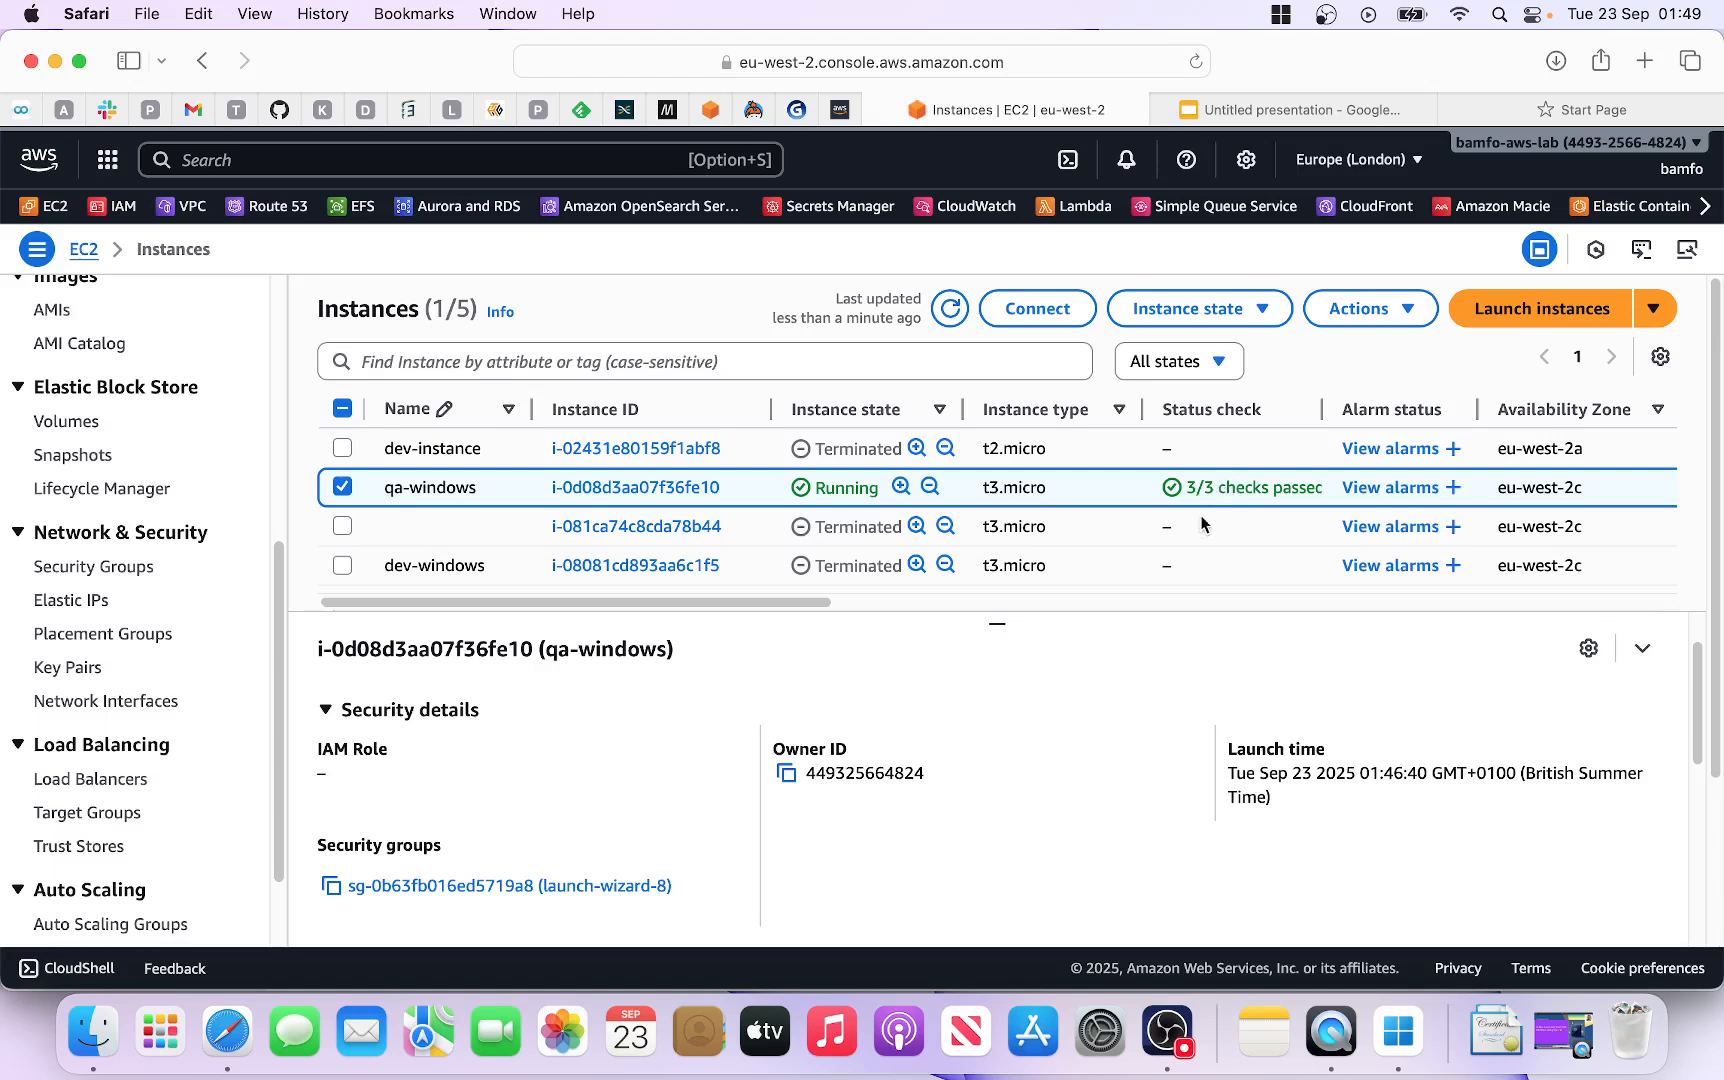
Step: Open the RDP client connection options for qa-windows and go to Get password
left_click(1033, 318)
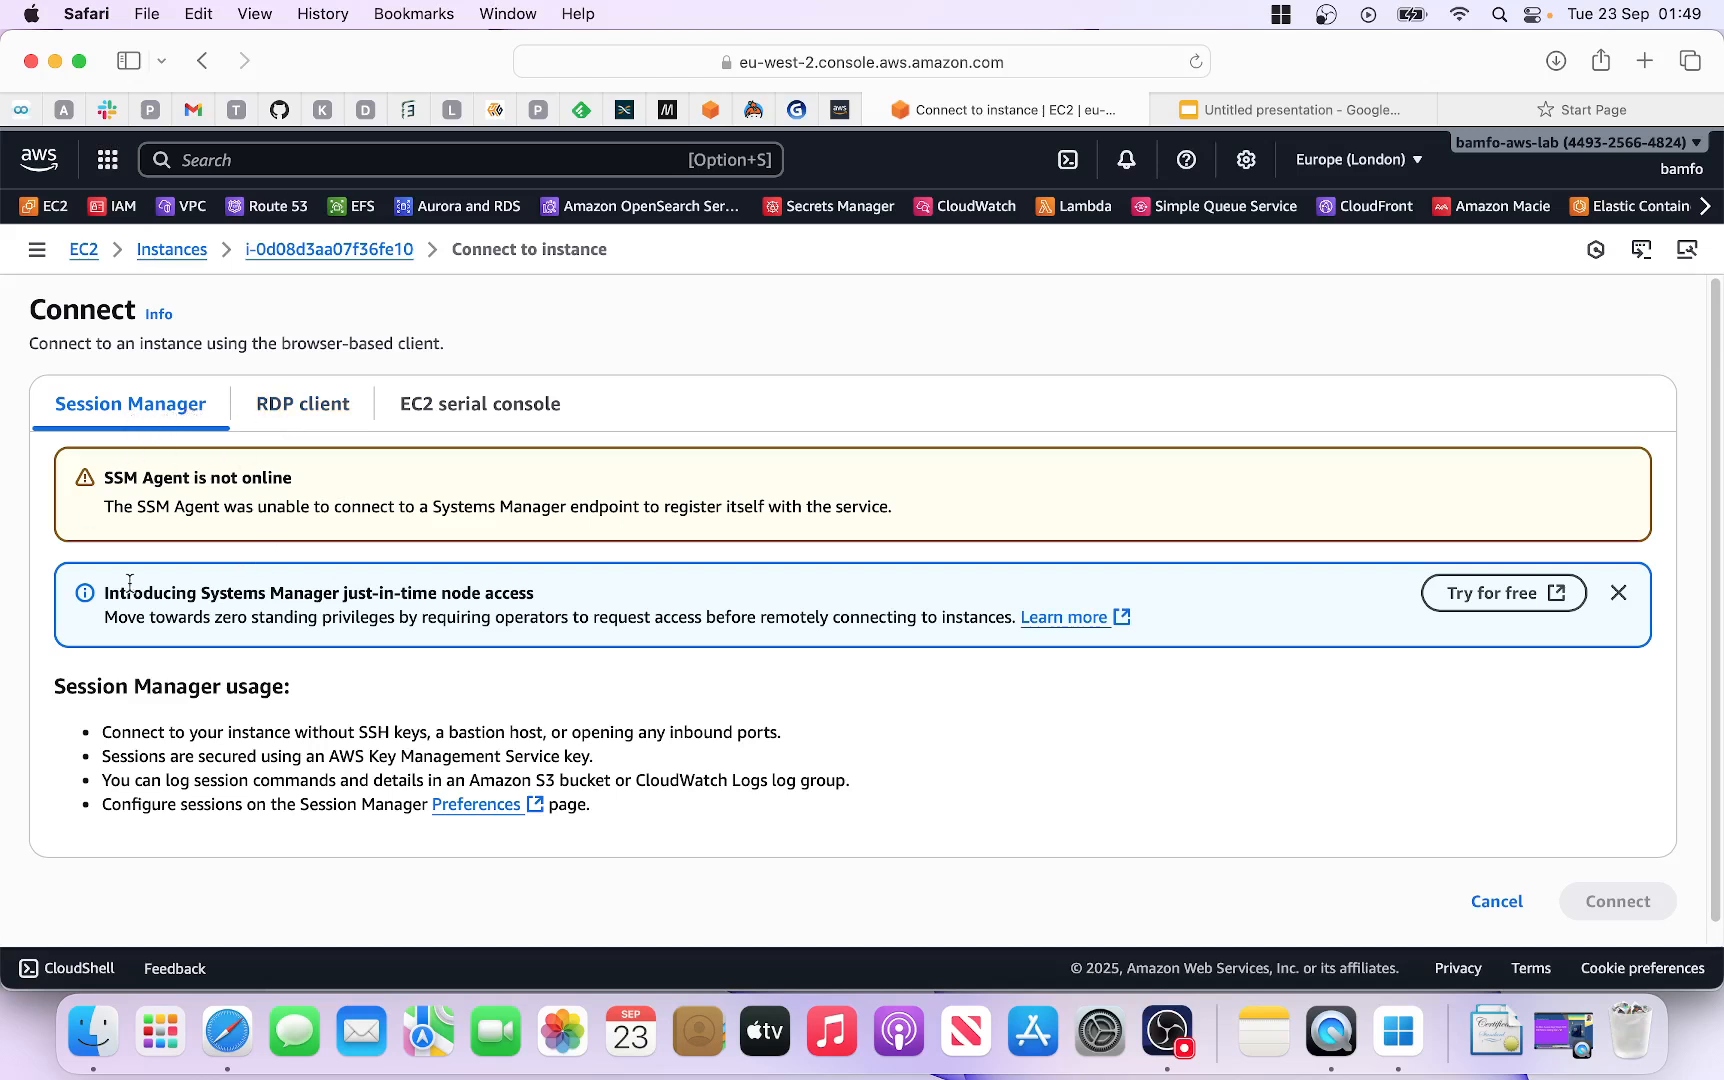
left_click(292, 413)
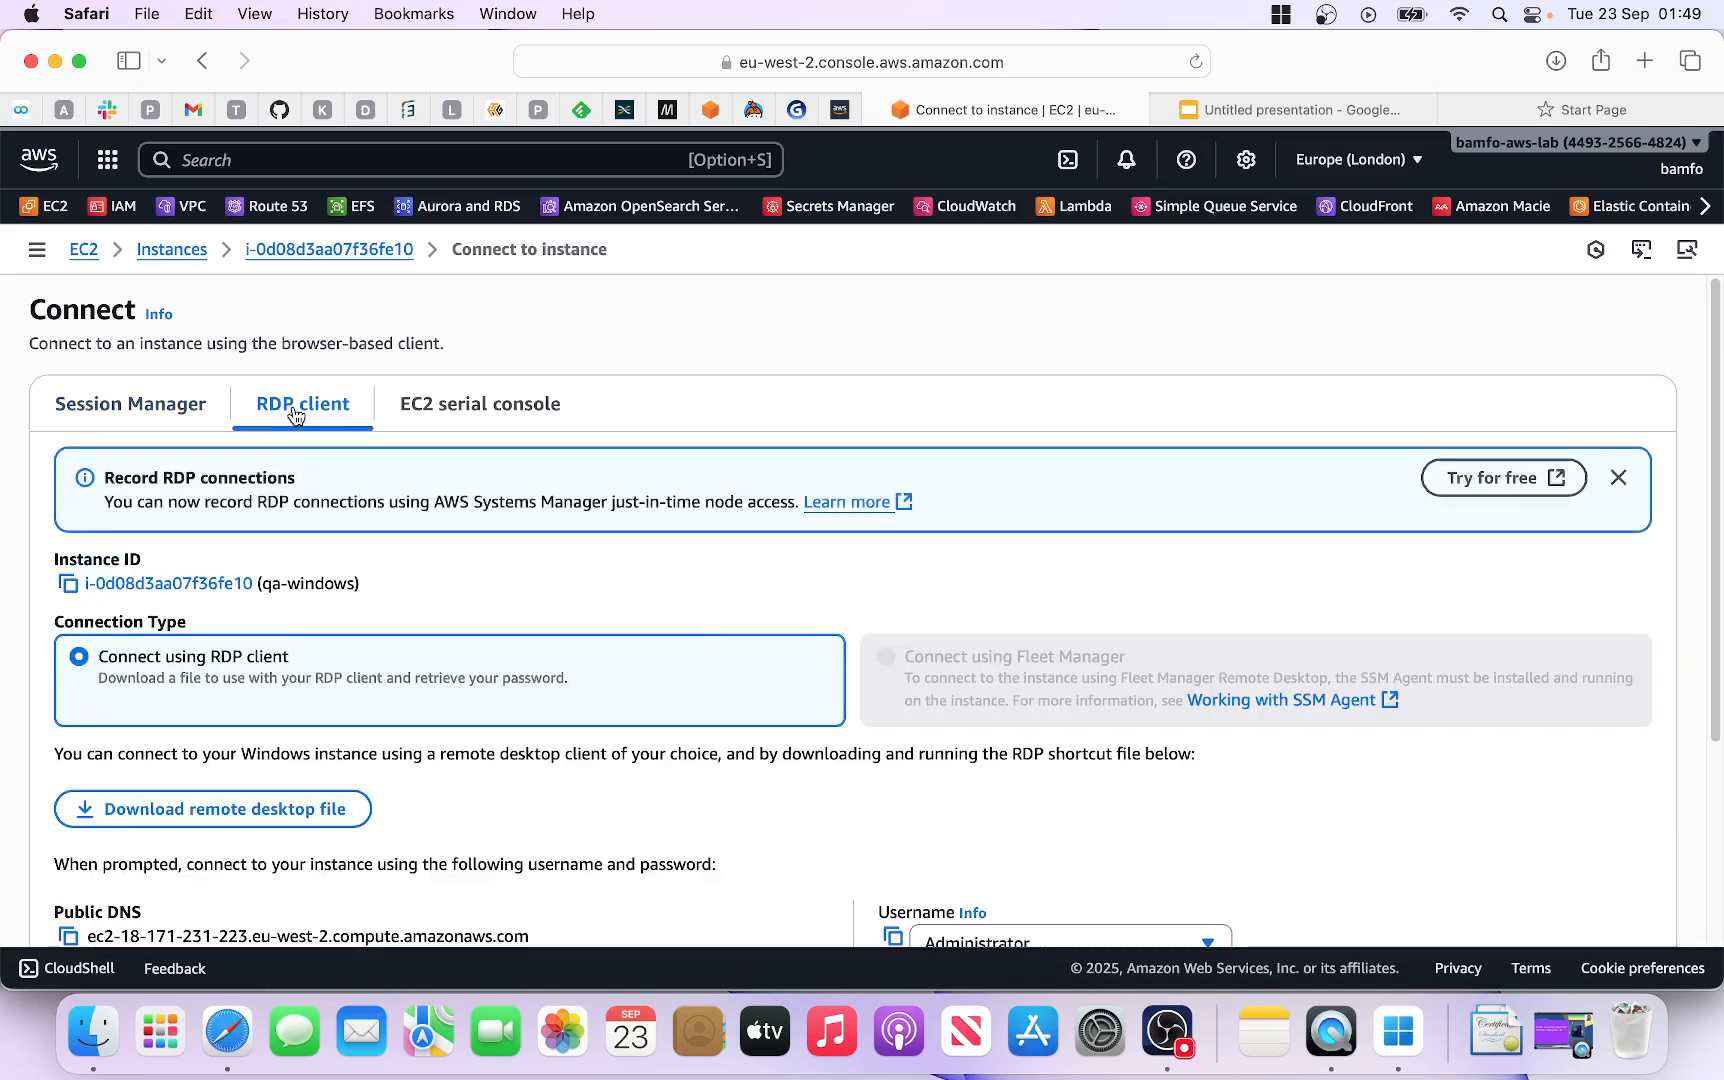
scroll(380, 574, "down", 2)
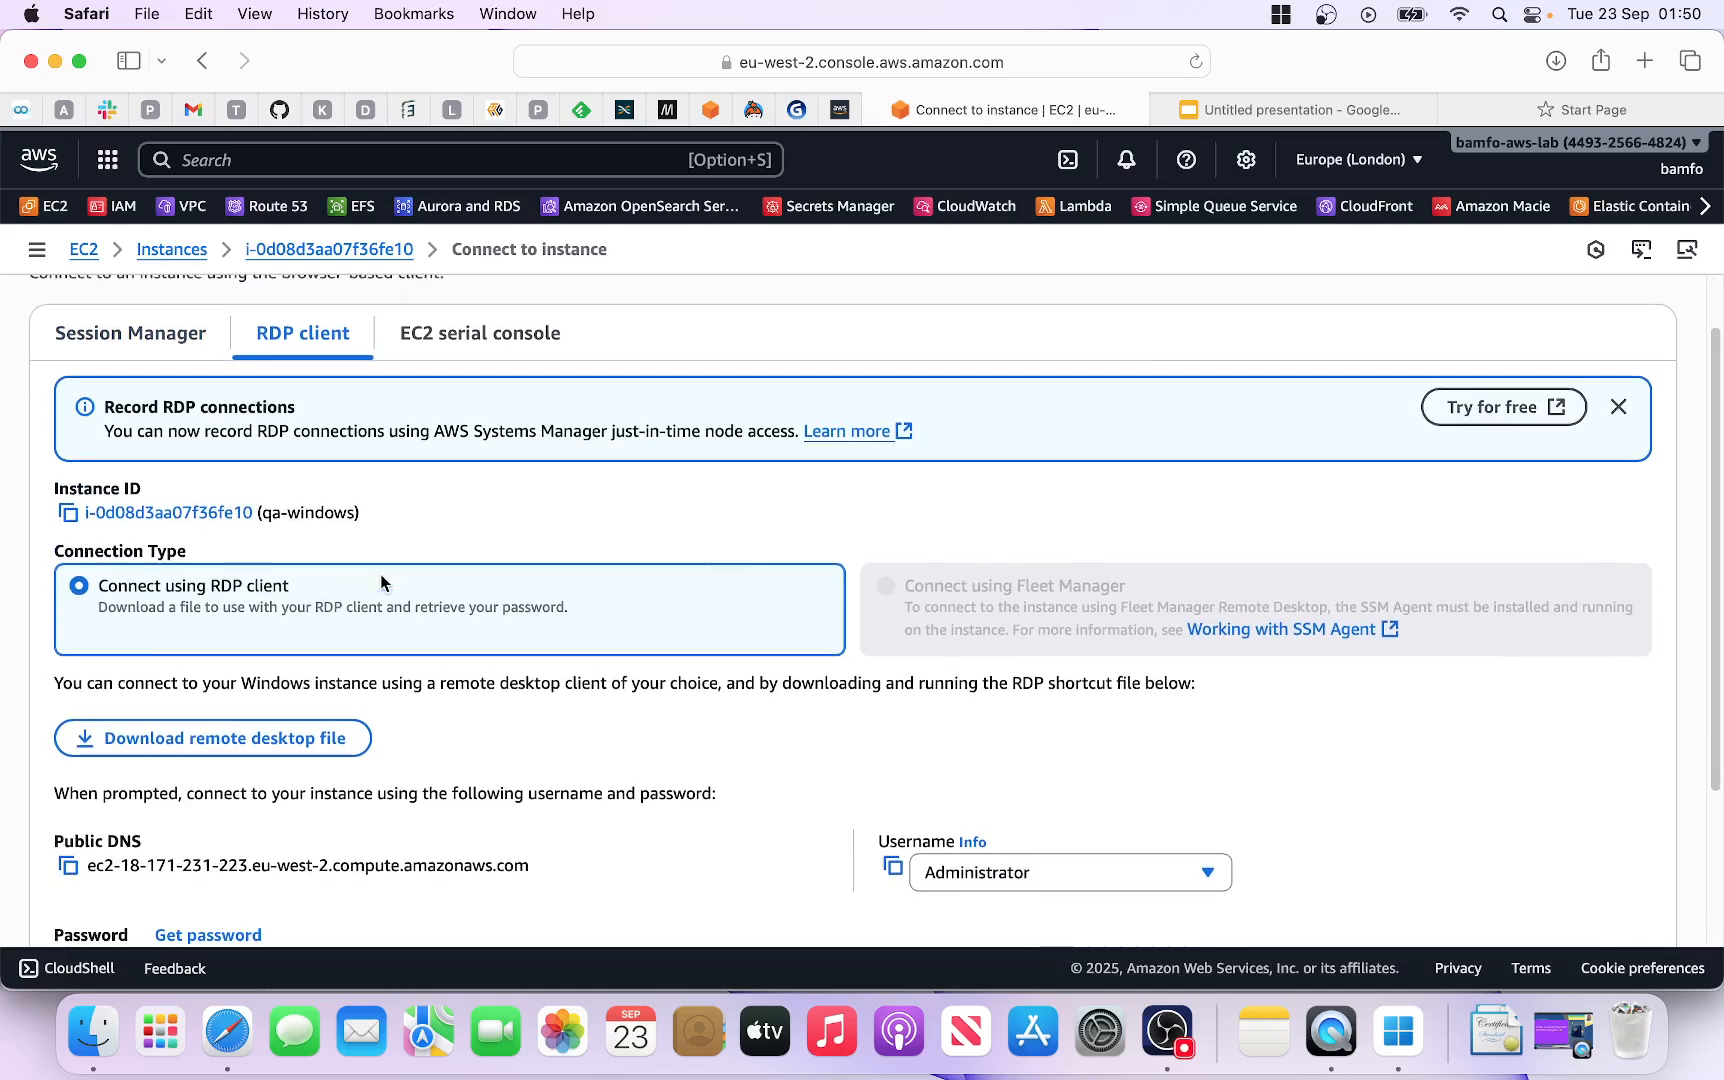
scroll(381, 581, "down", 2)
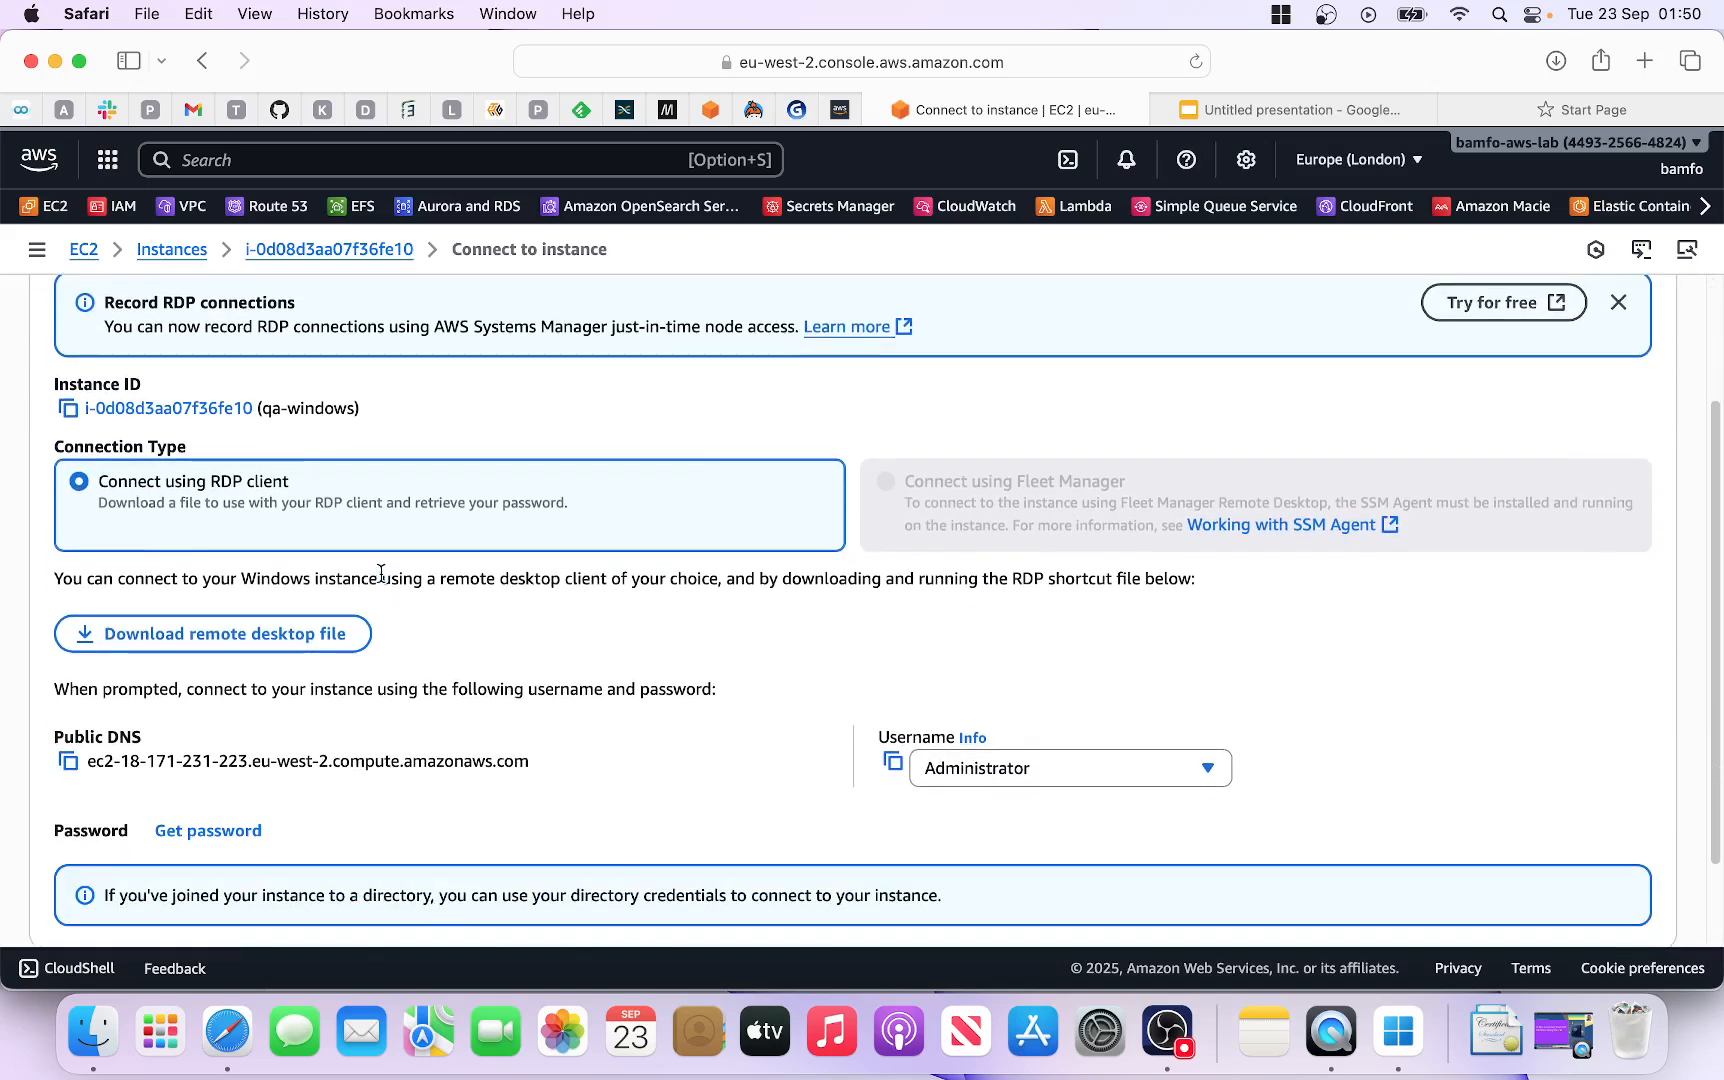
scroll(381, 574, "down", 1)
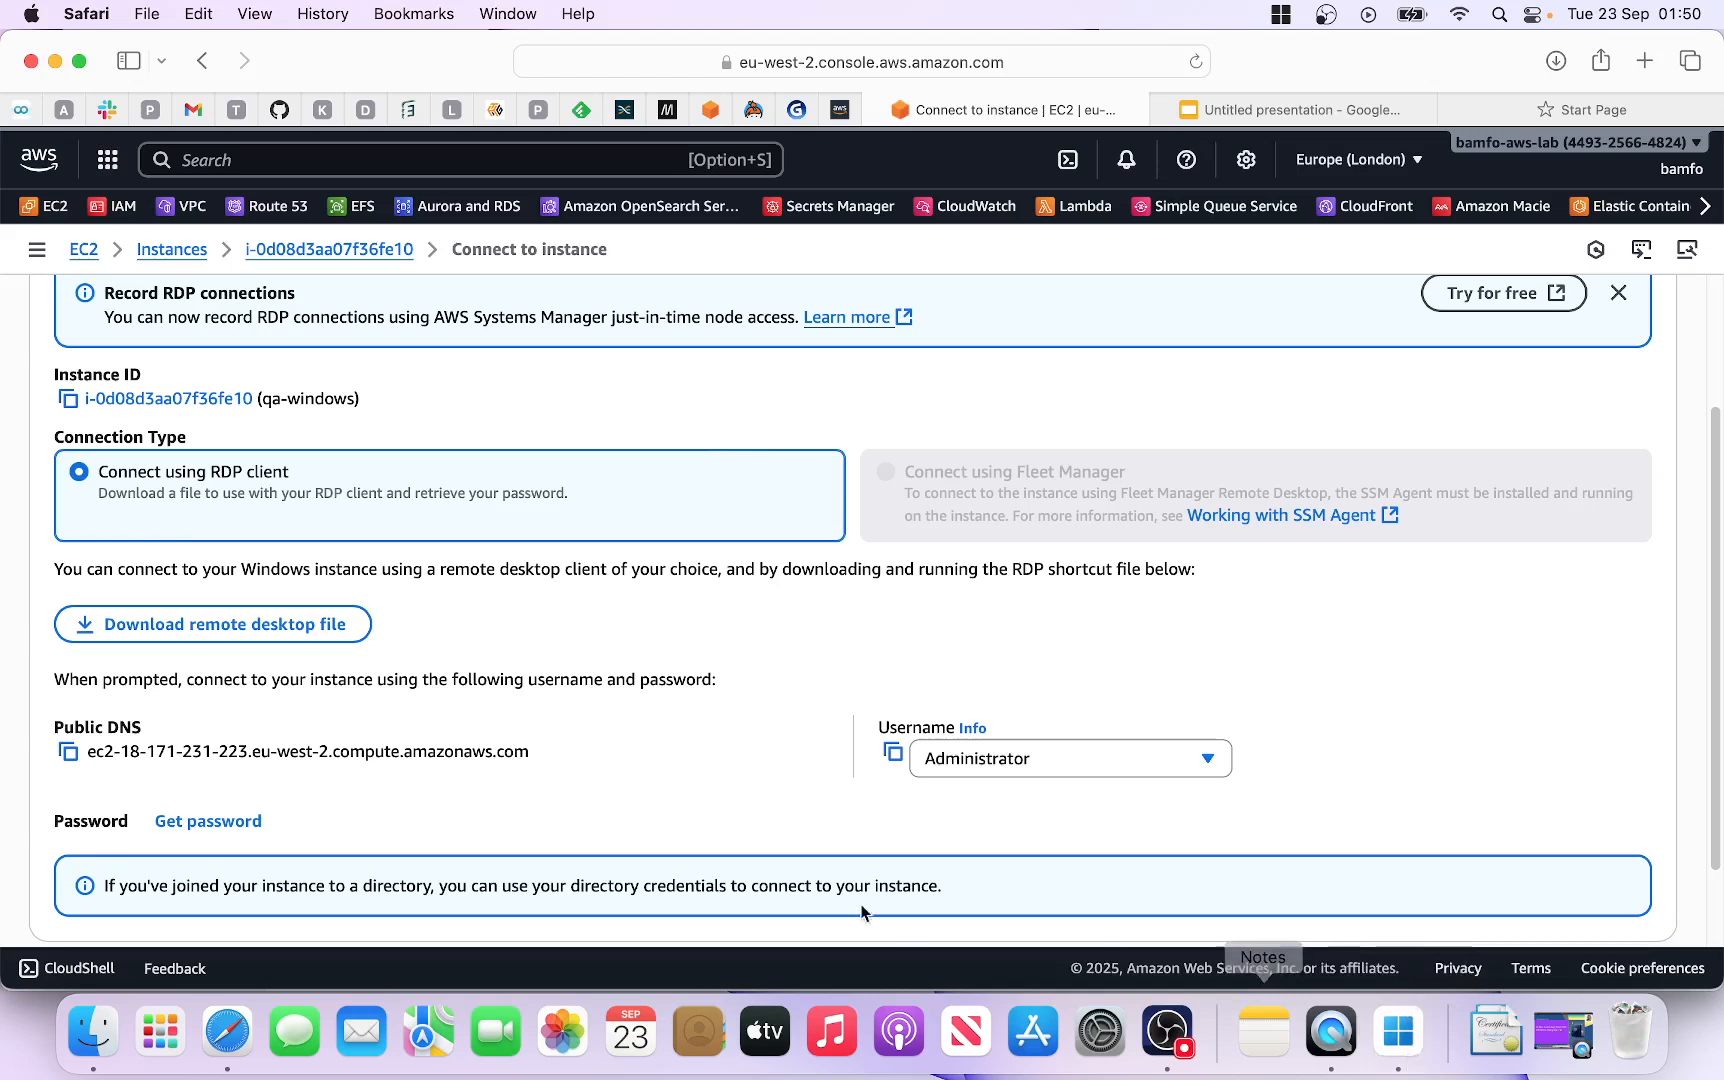
scroll(700, 725, "down", 1)
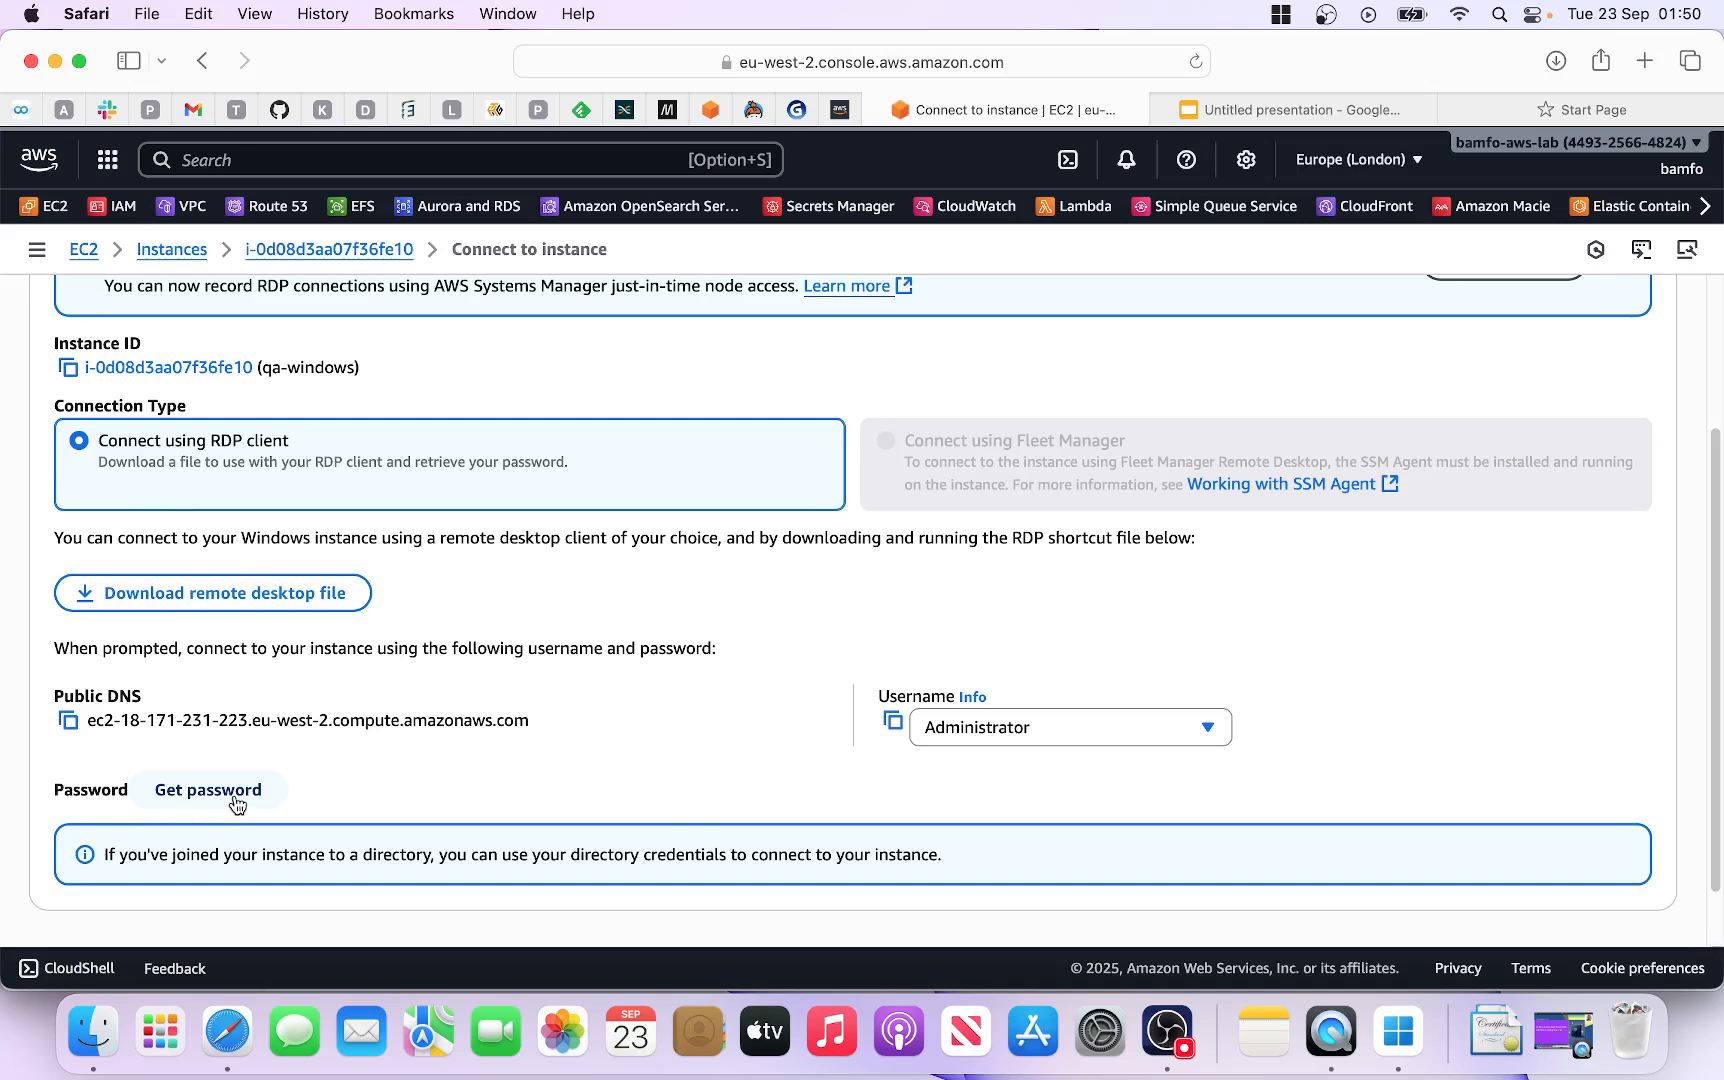
scroll(283, 754, "down", 2)
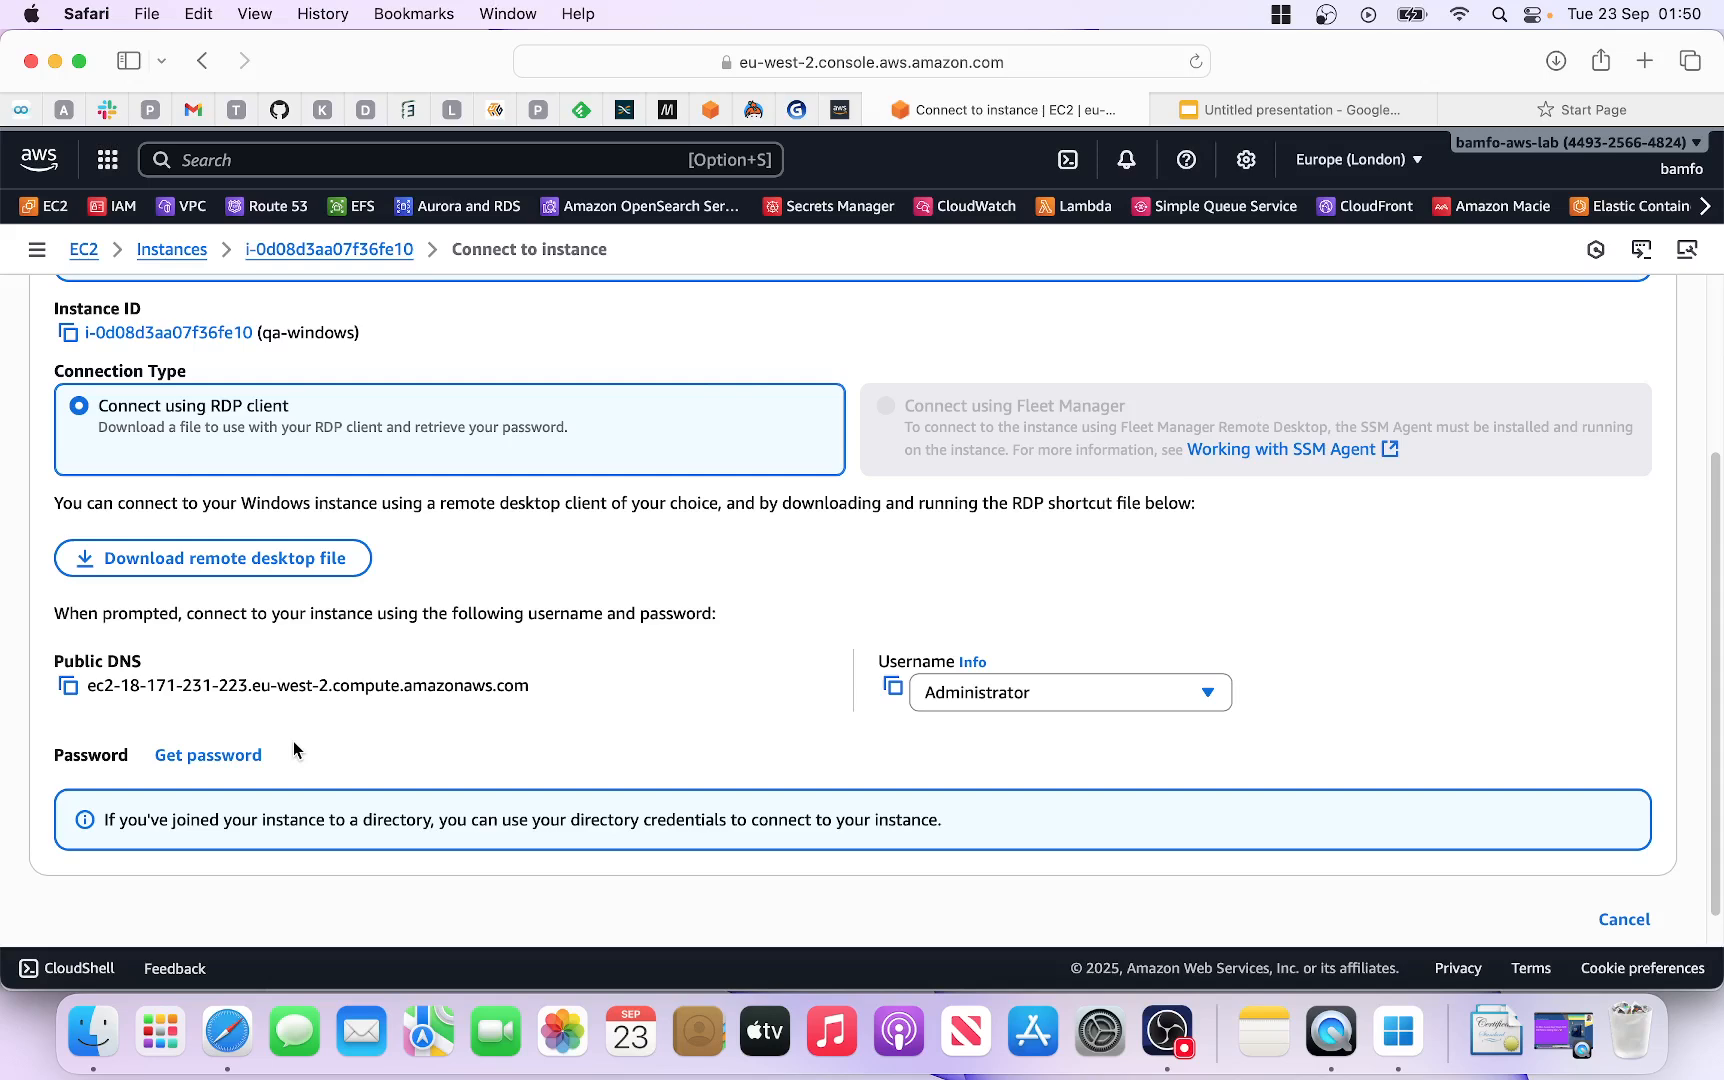
left_click(240, 755)
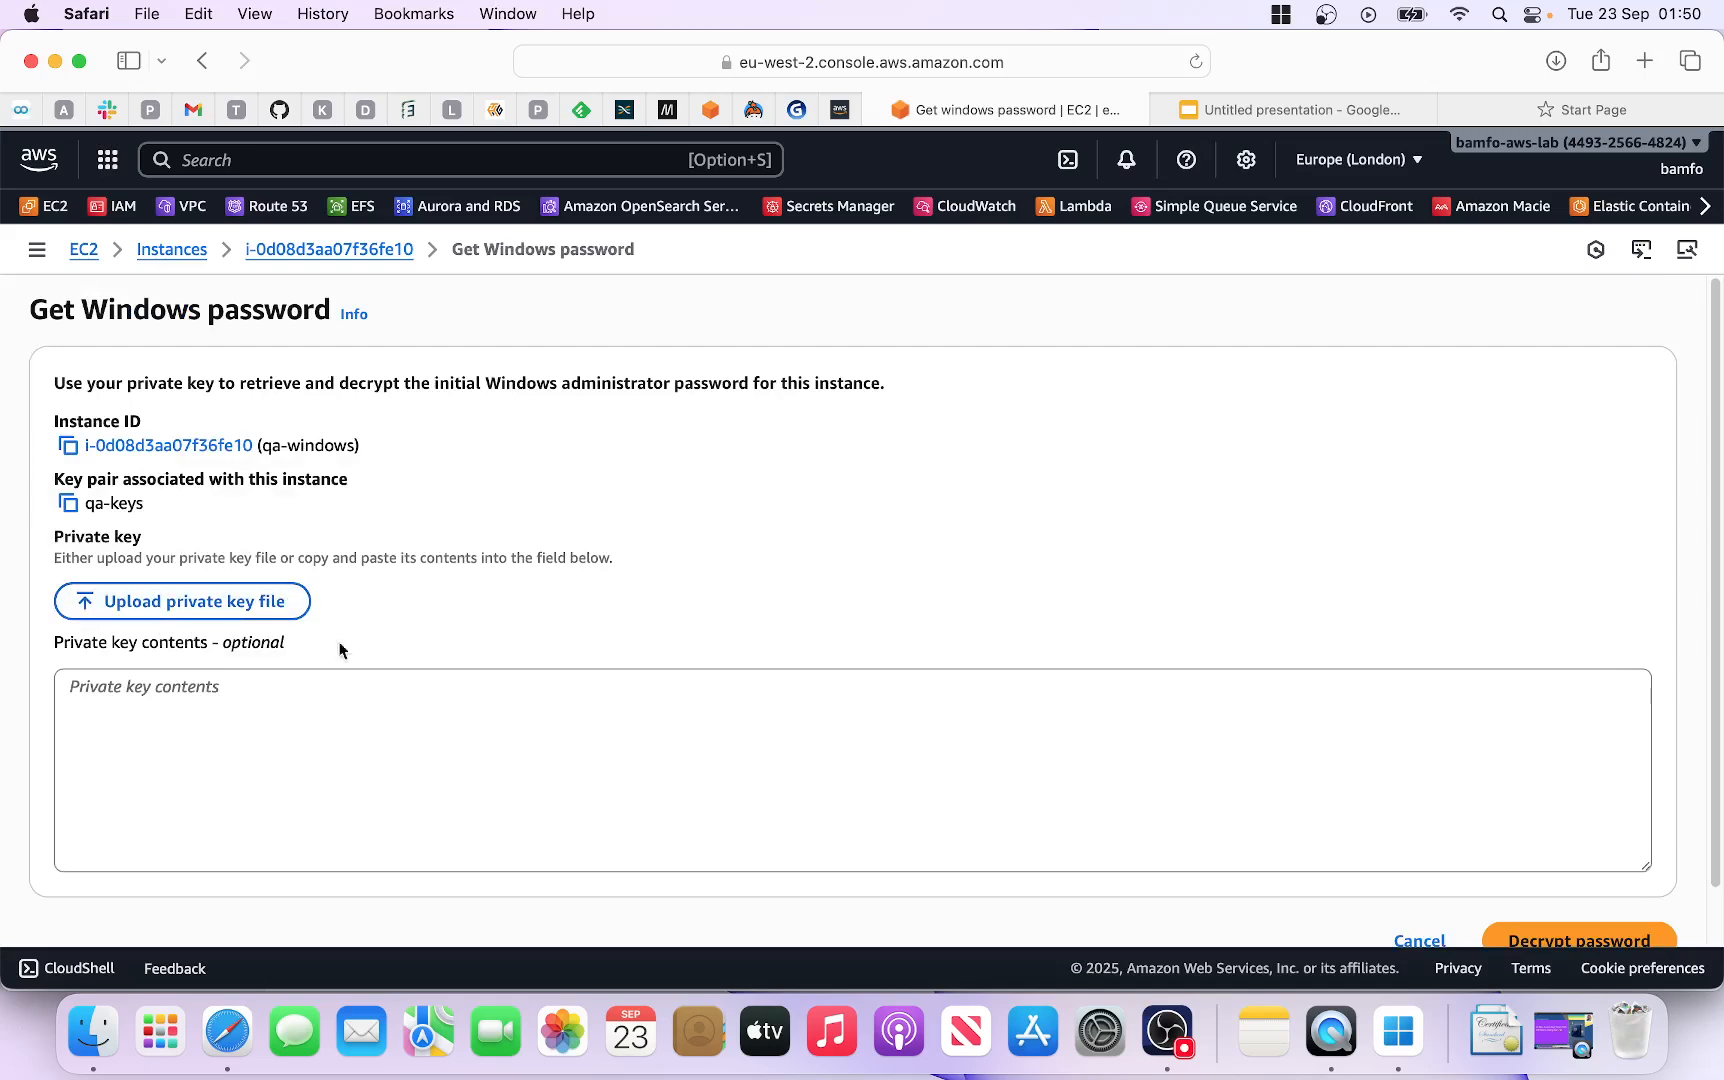
Step: Upload the qa-keys.pem private key file from Downloads
left_click(228, 615)
scroll(700, 597, "down", 10)
scroll(701, 602, "down", 15)
scroll(702, 606, "down", 5)
scroll(703, 606, "down", 10)
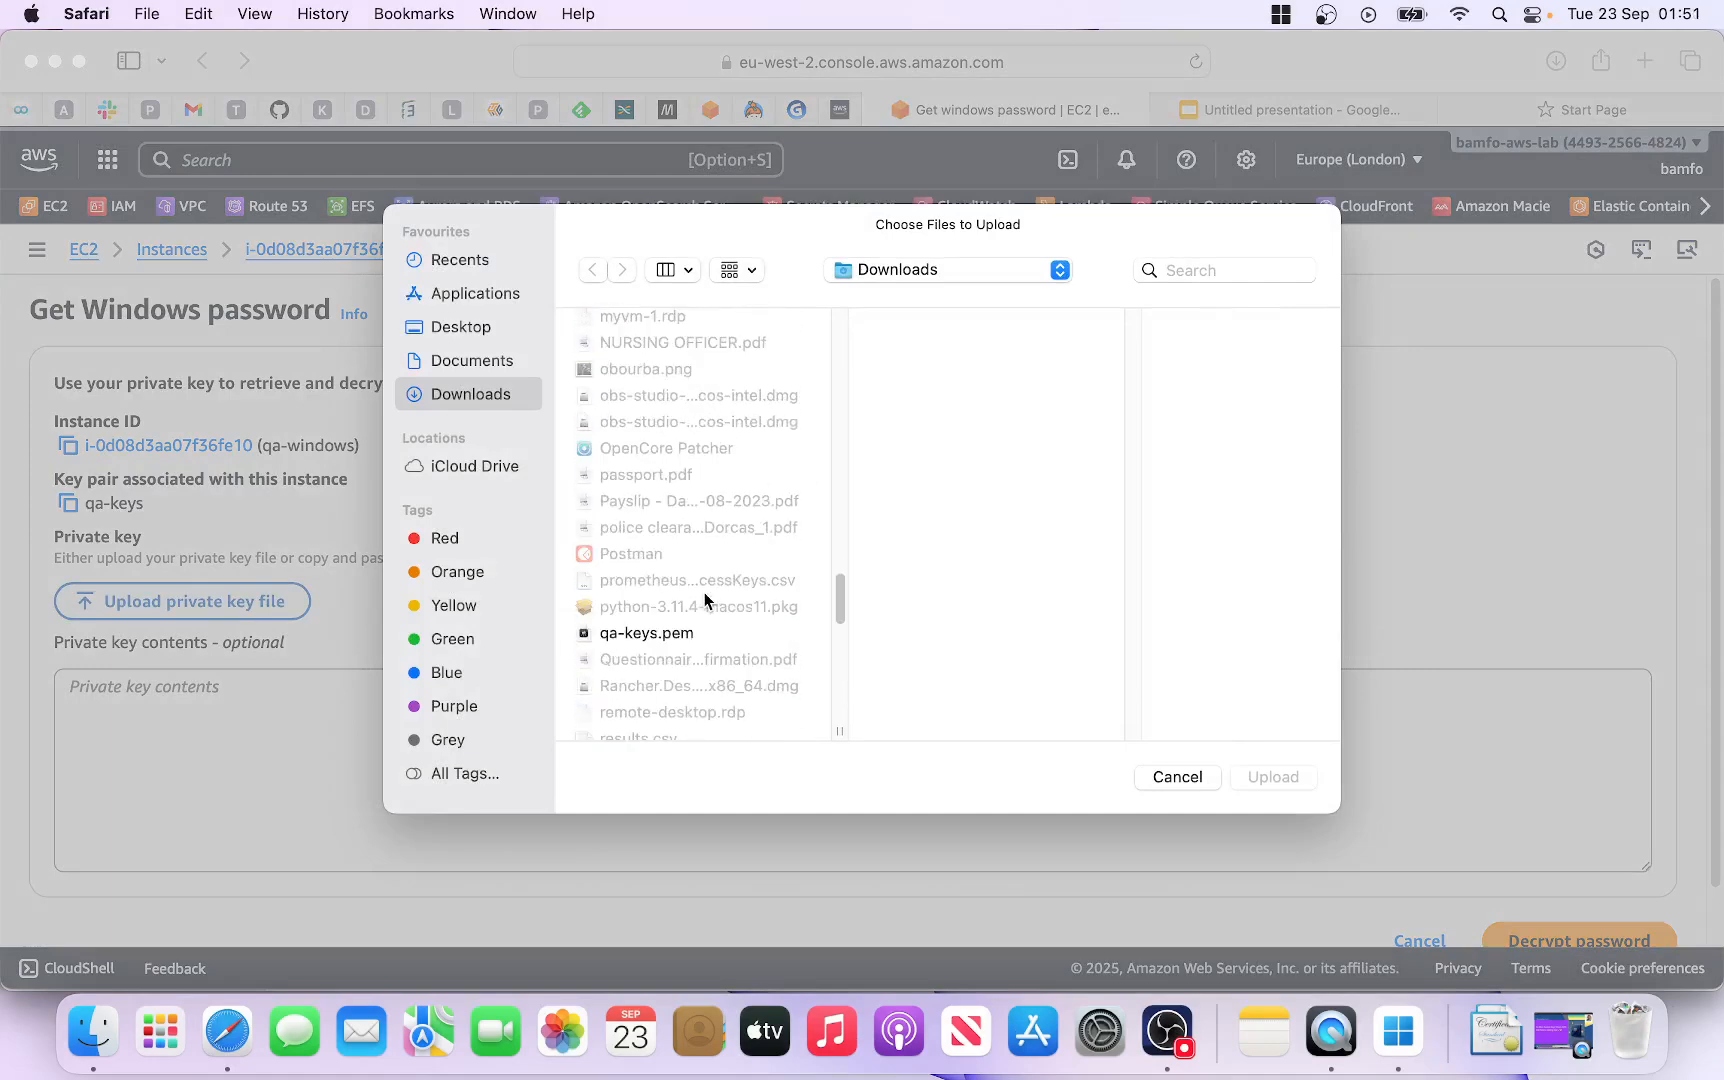
left_click(649, 633)
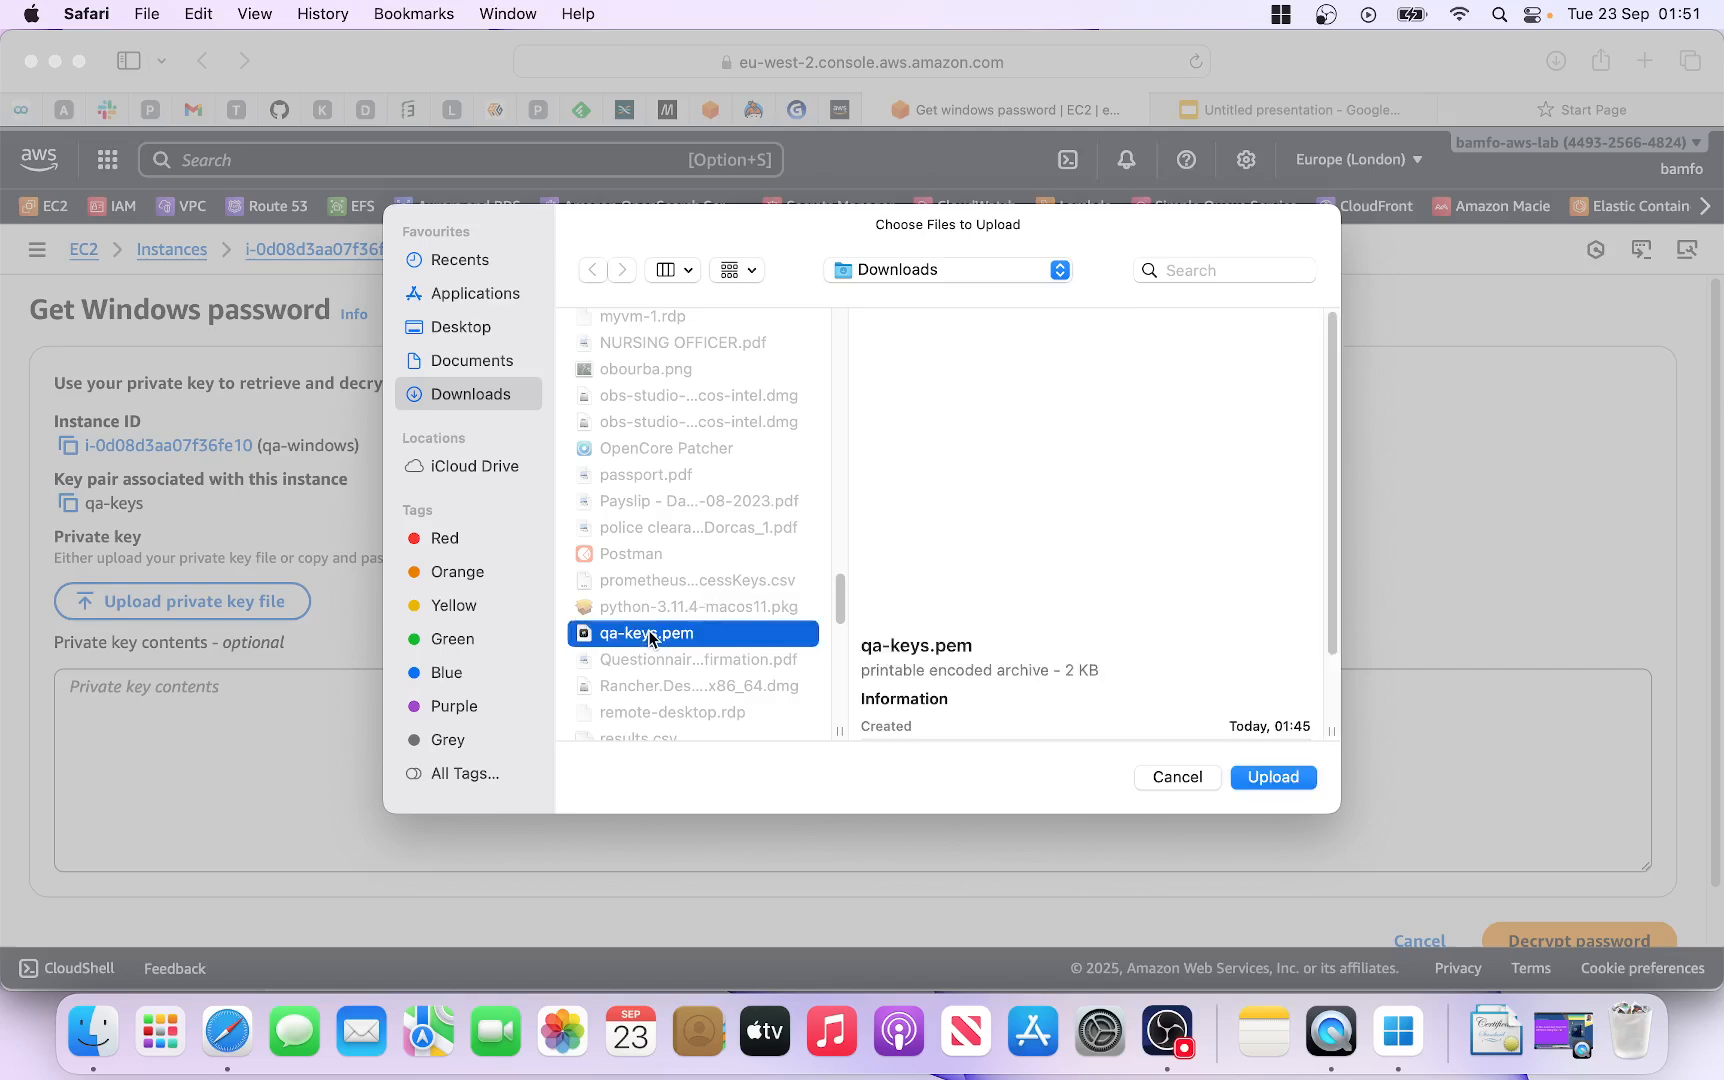
left_click(1263, 777)
Step: Decrypt the administrator password and copy the Administrator username
scroll(547, 765, "down", 5)
scroll(547, 765, "down", 5)
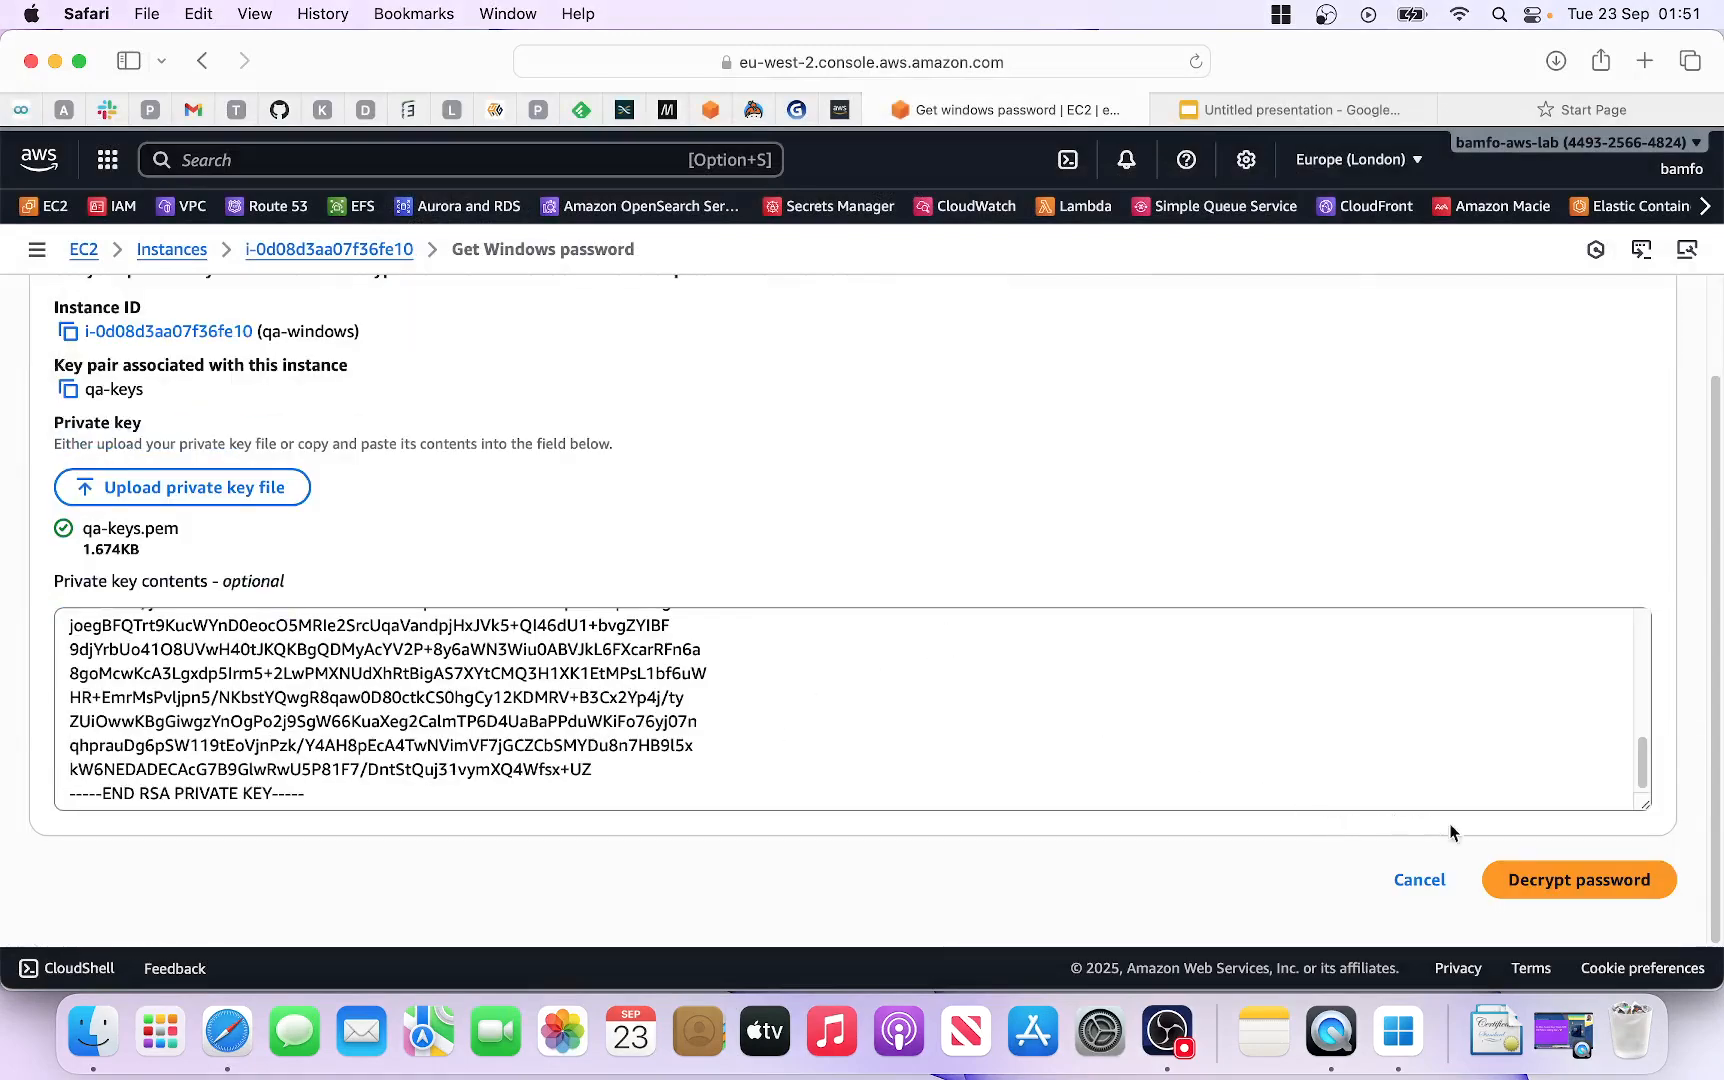
left_click(1545, 880)
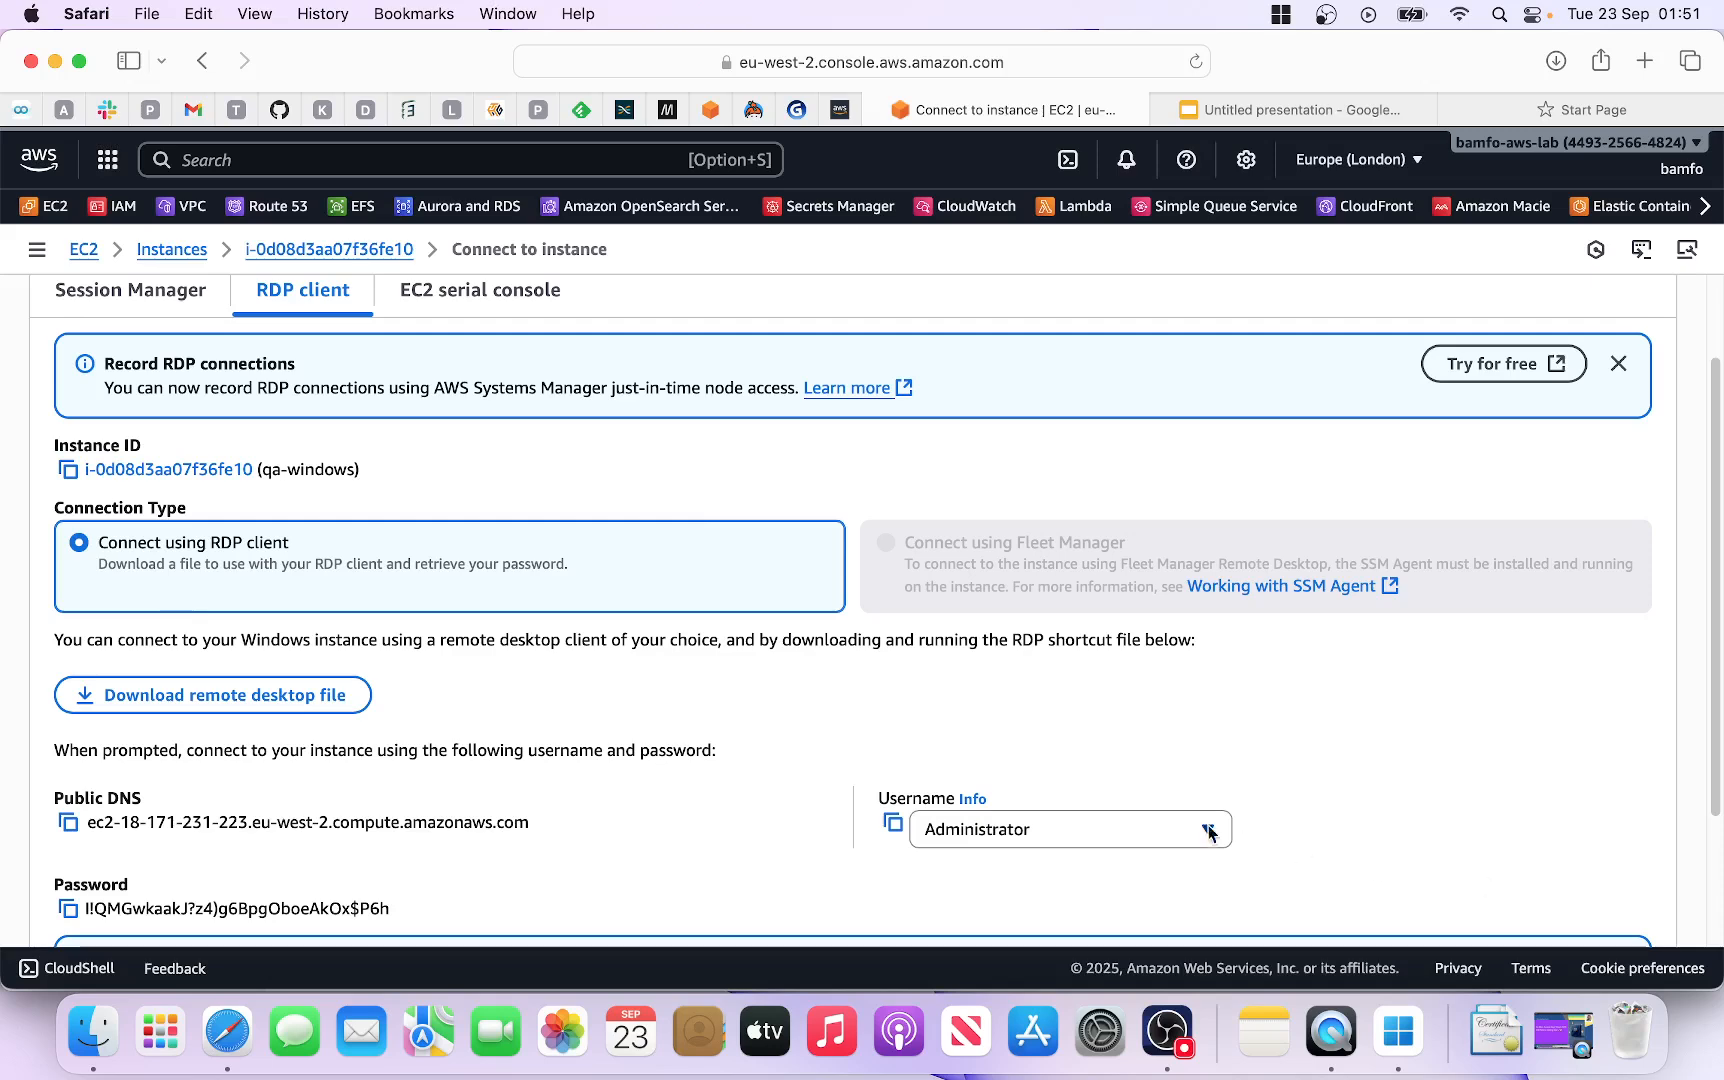
scroll(666, 716, "down", 4)
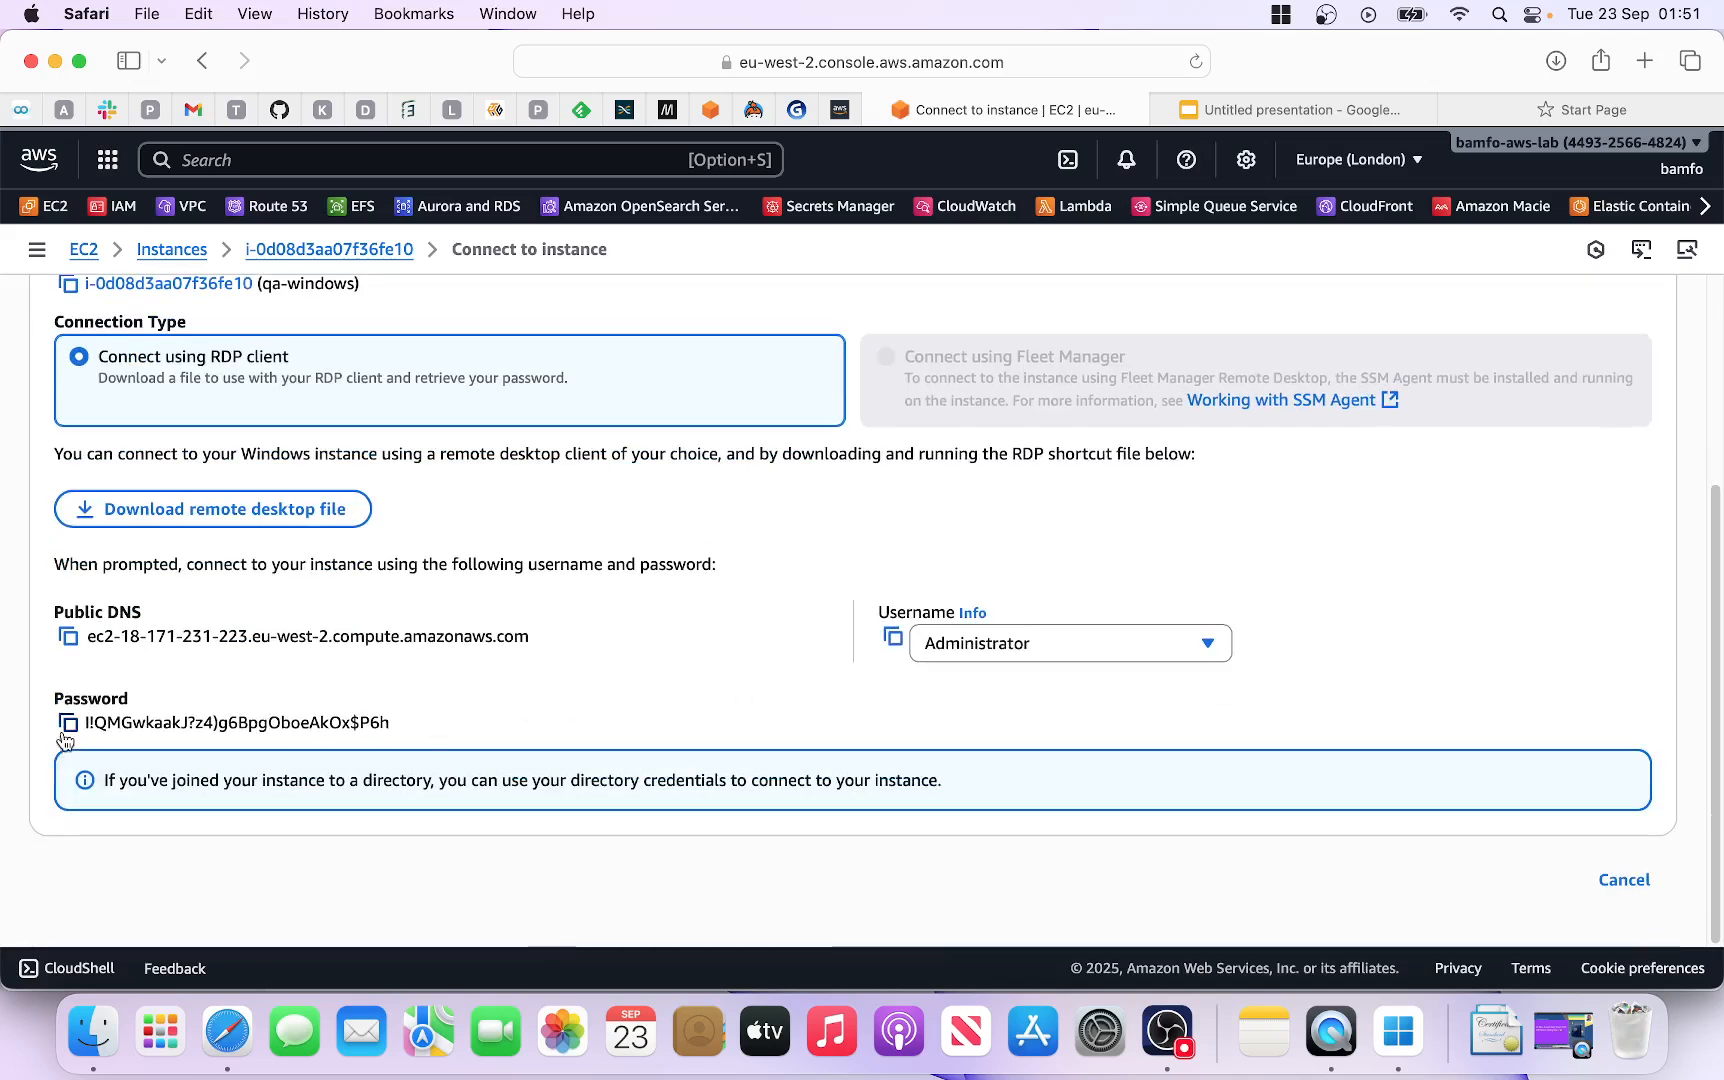
left_click(894, 639)
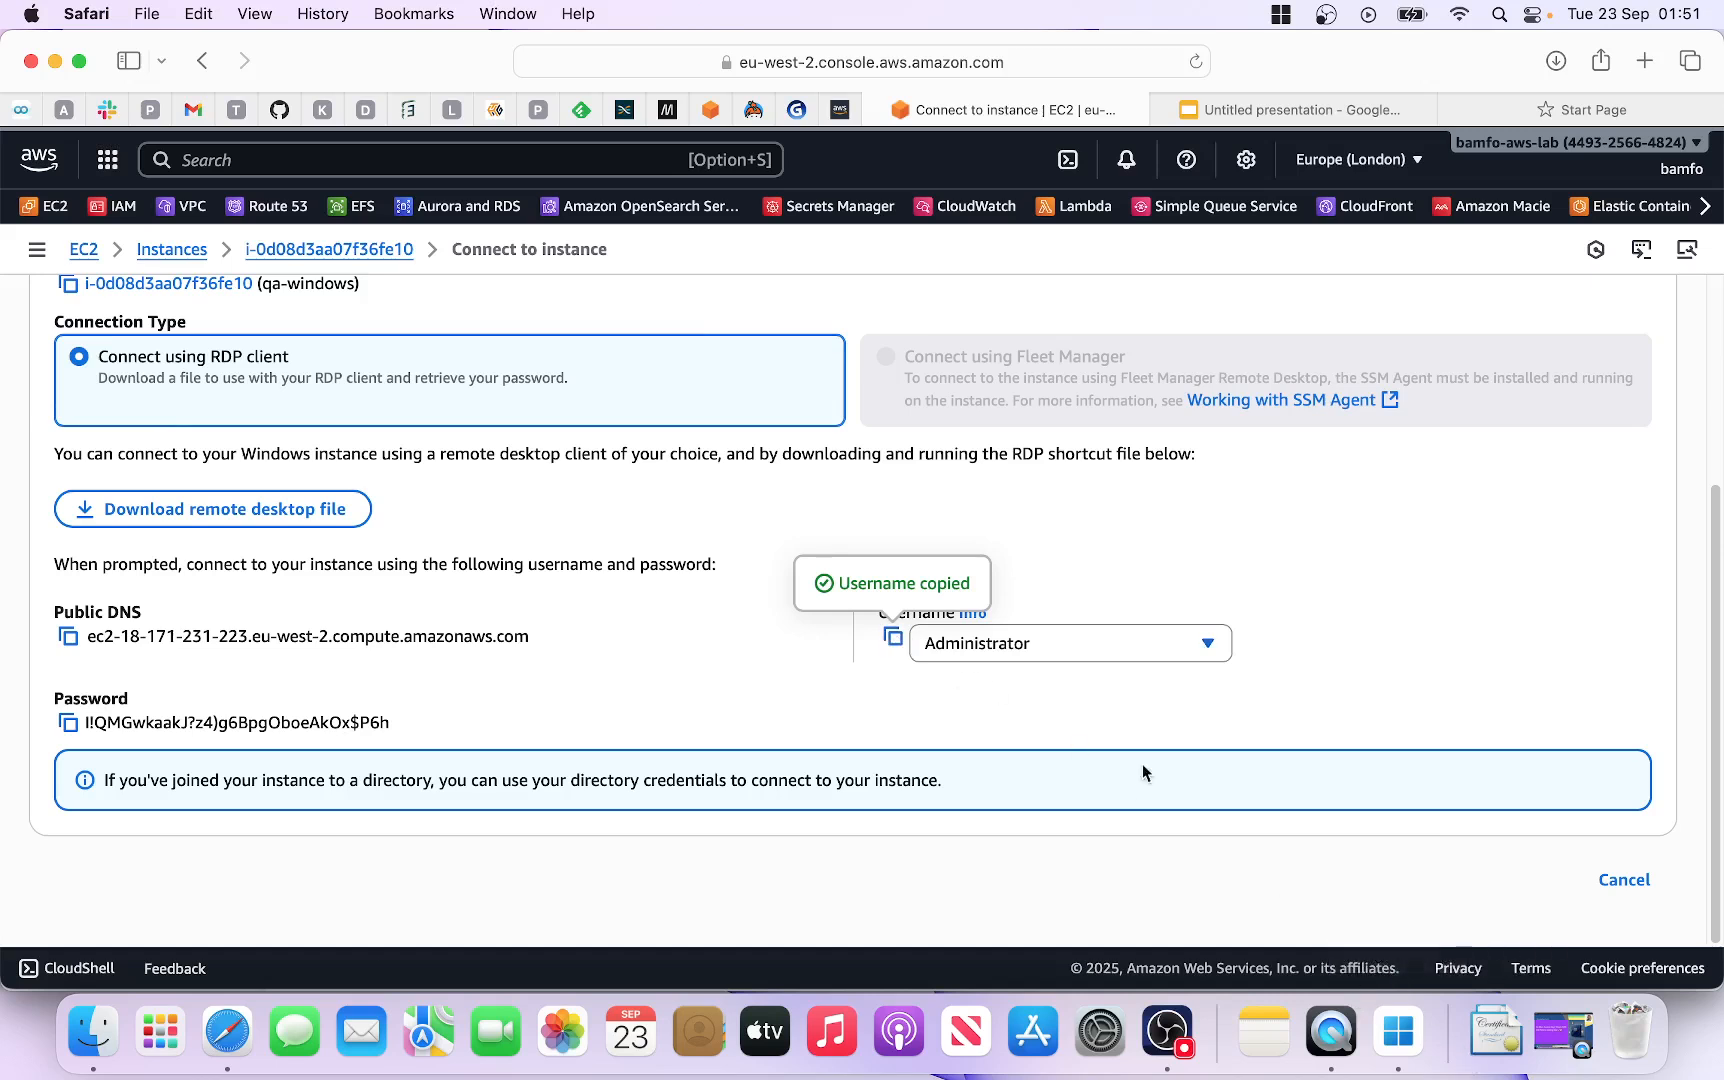
Step: Start adding a new workspace in Windows App
left_click(1400, 1043)
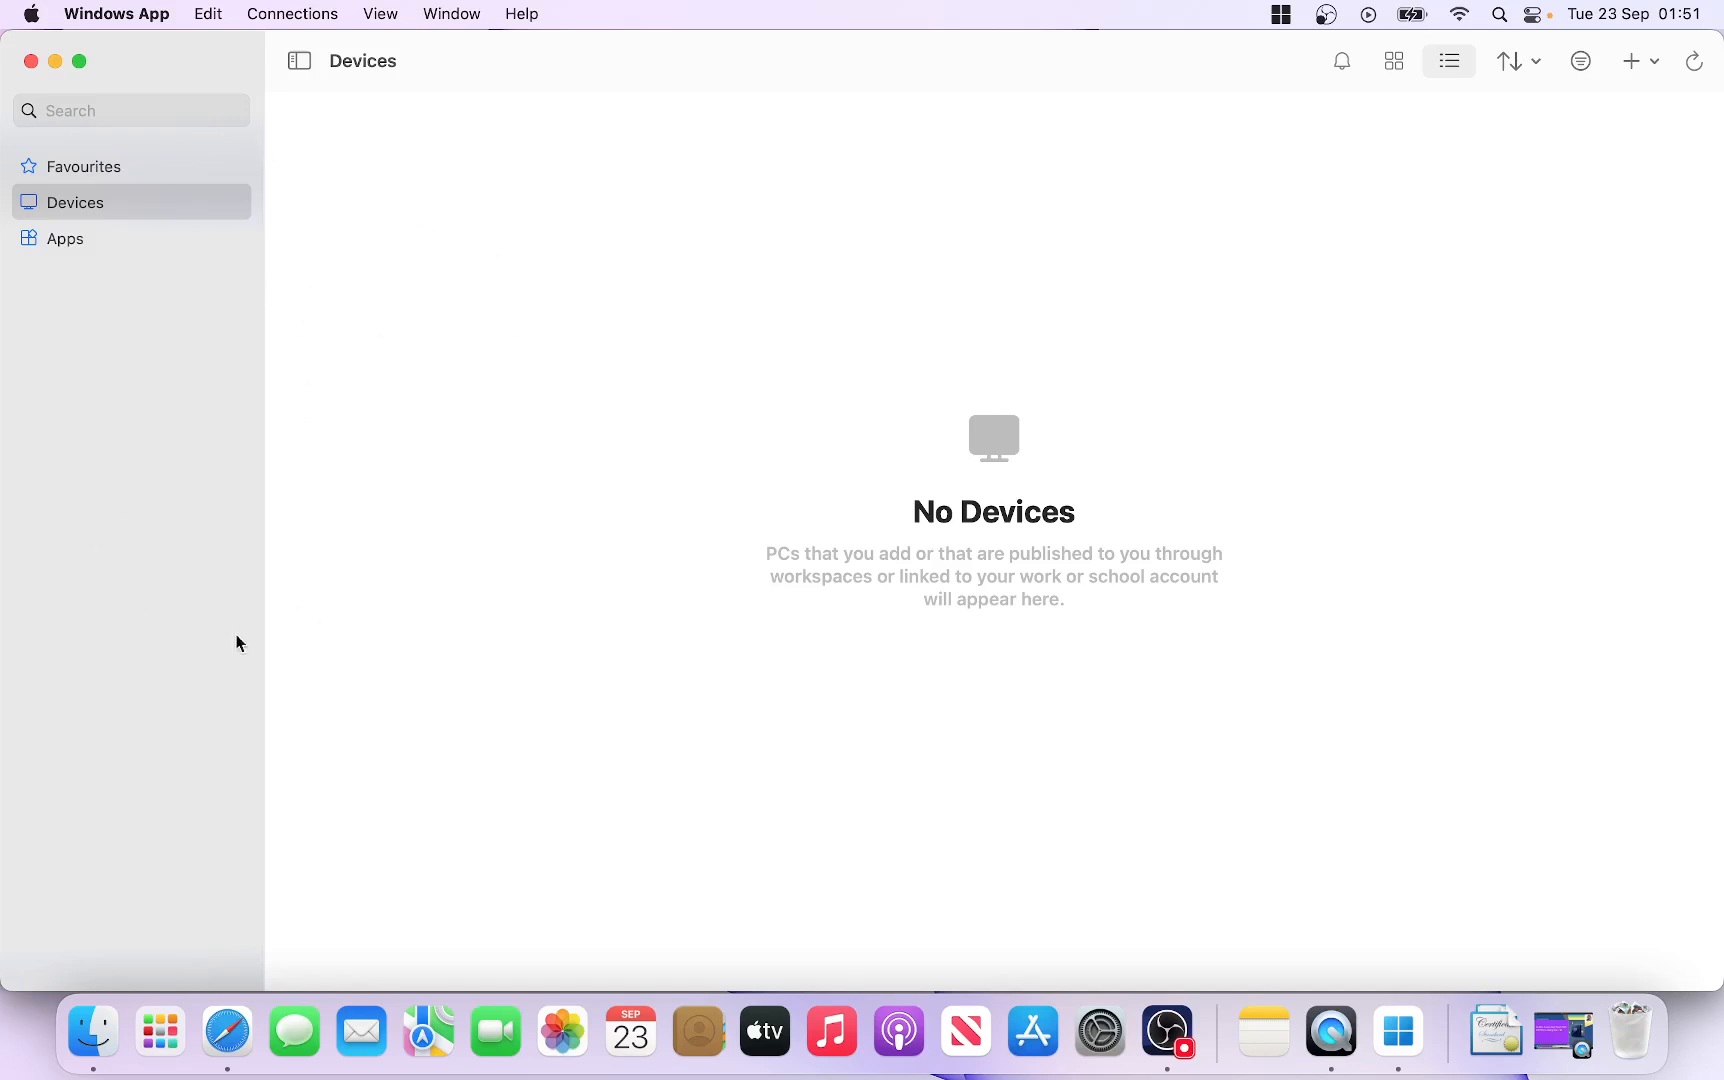
left_click(1650, 68)
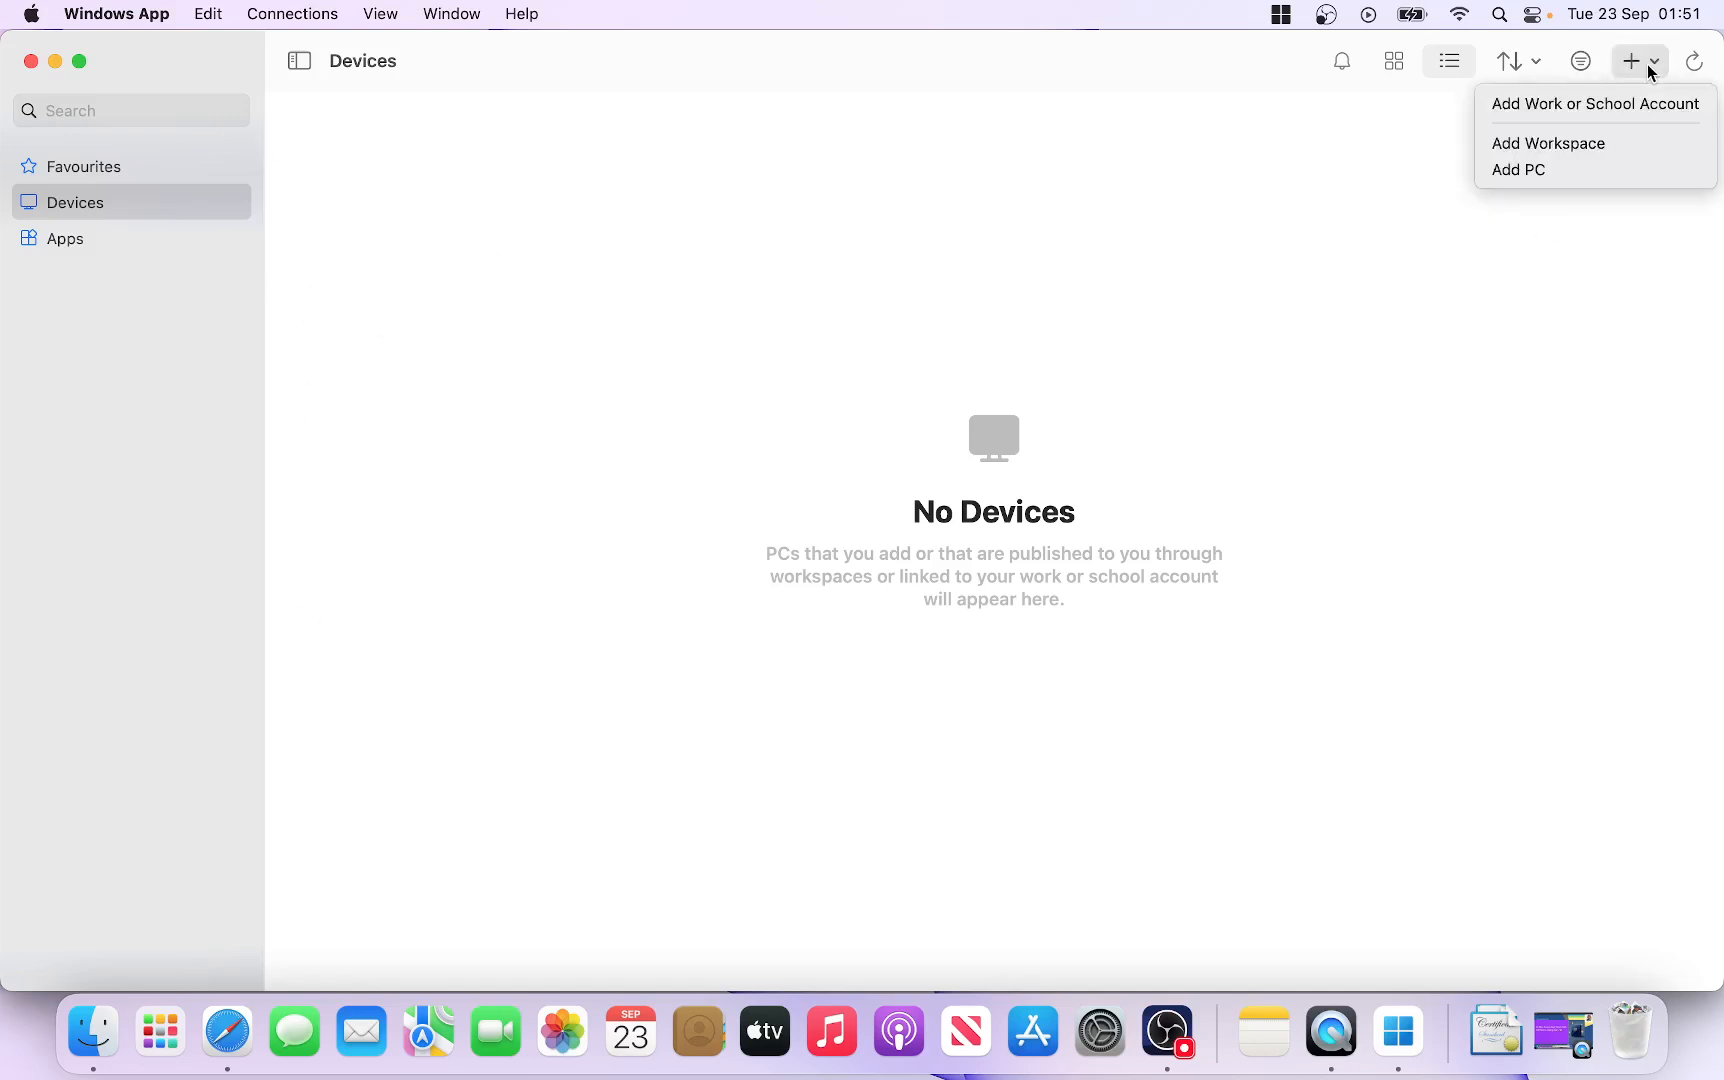
left_click(1568, 146)
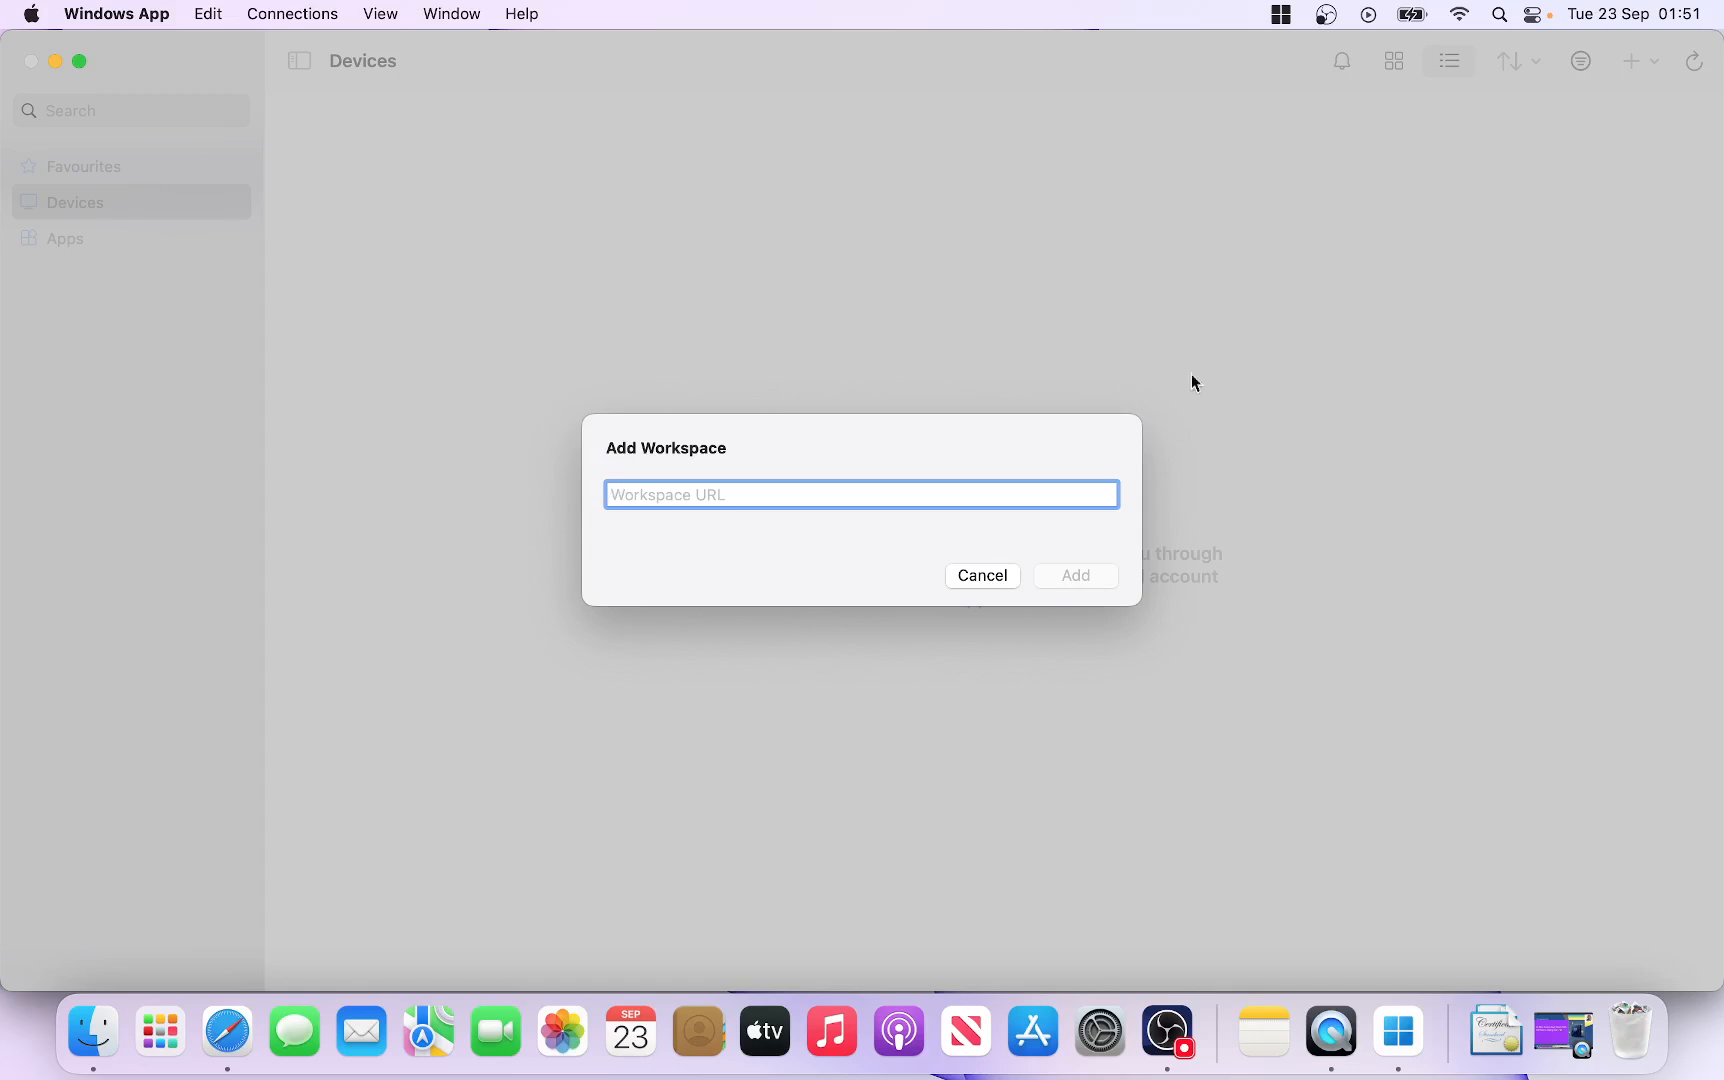
Step: Paste the instance's public DNS as the workspace URL, then cancel adding the workspace
left_click(229, 1032)
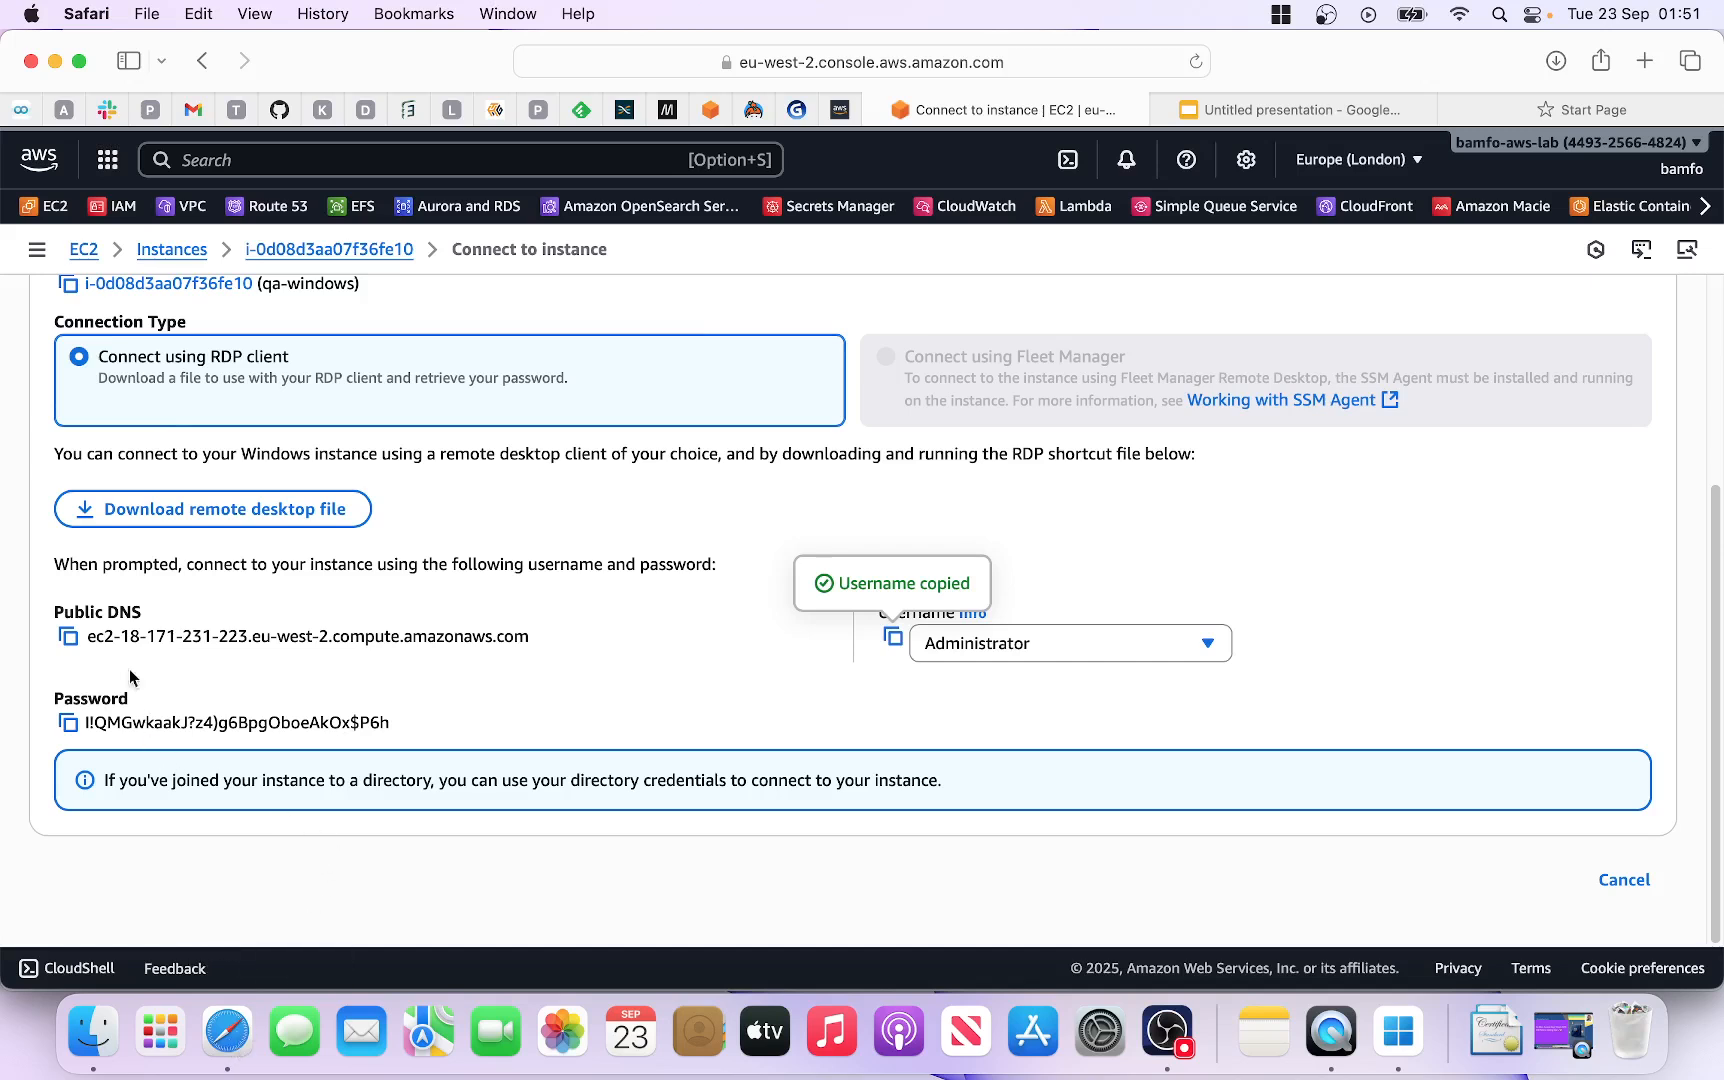
left_click(70, 640)
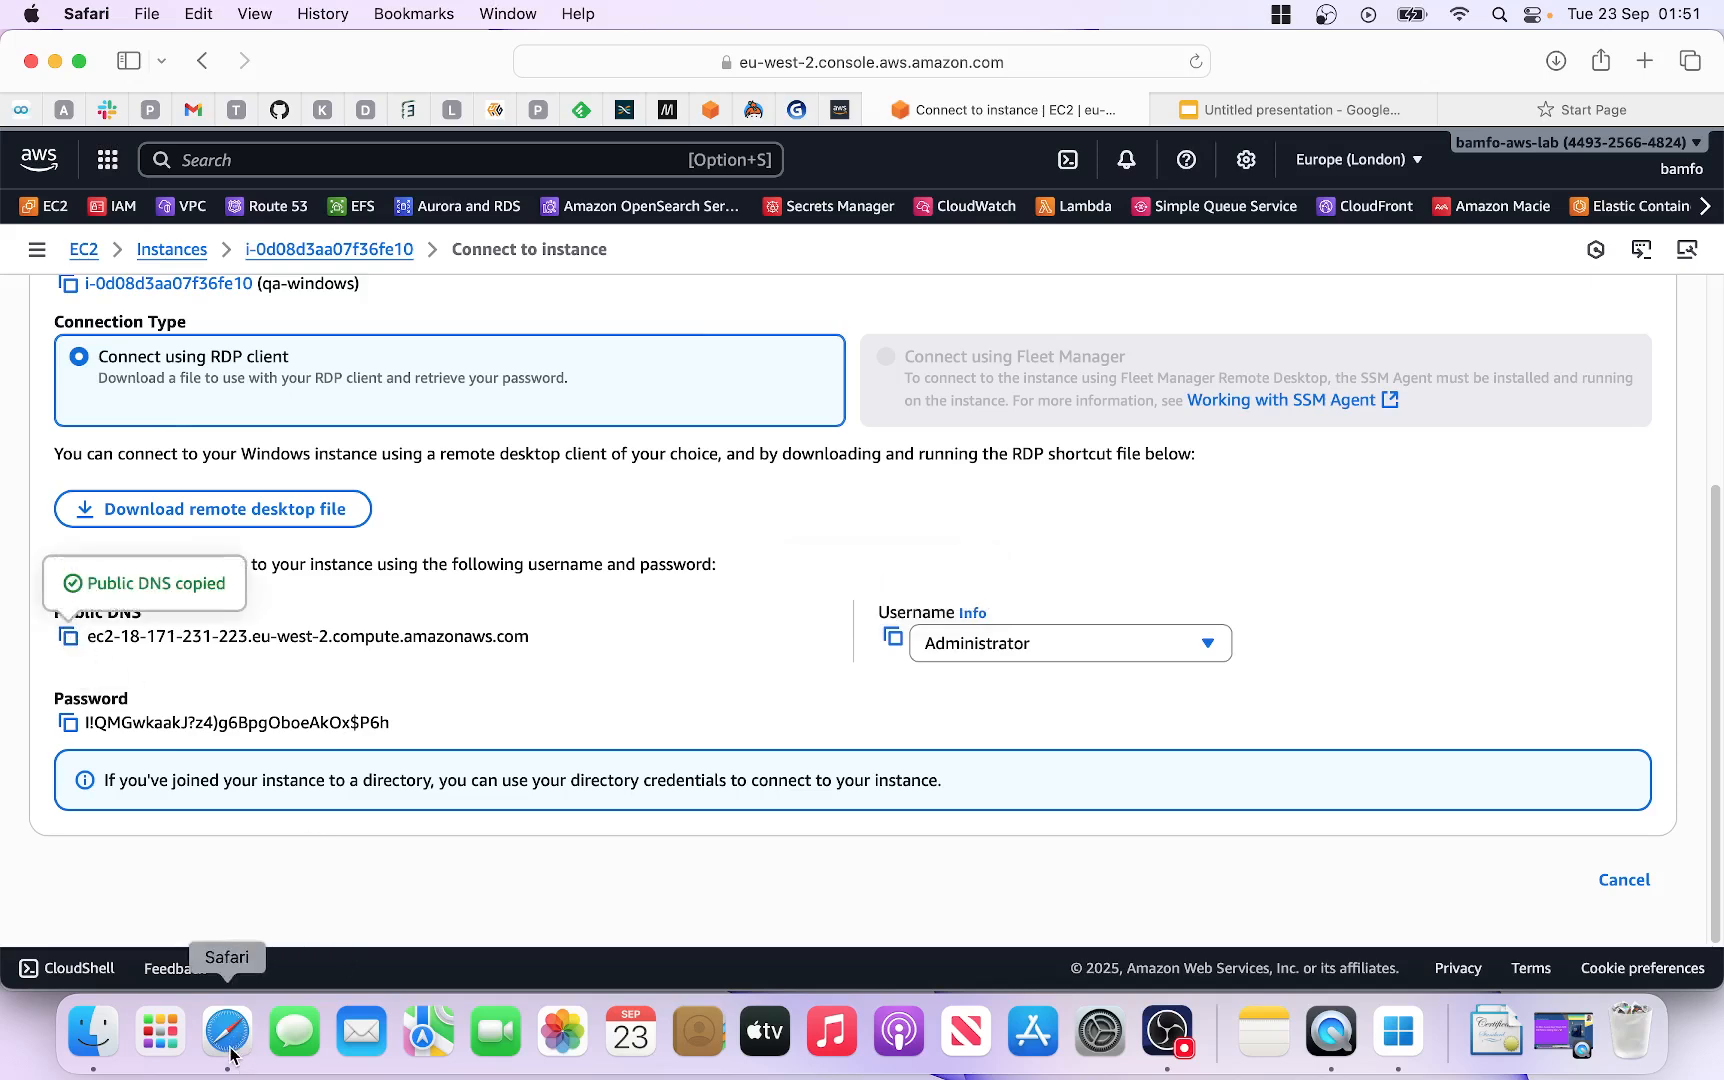
left_click(1400, 1040)
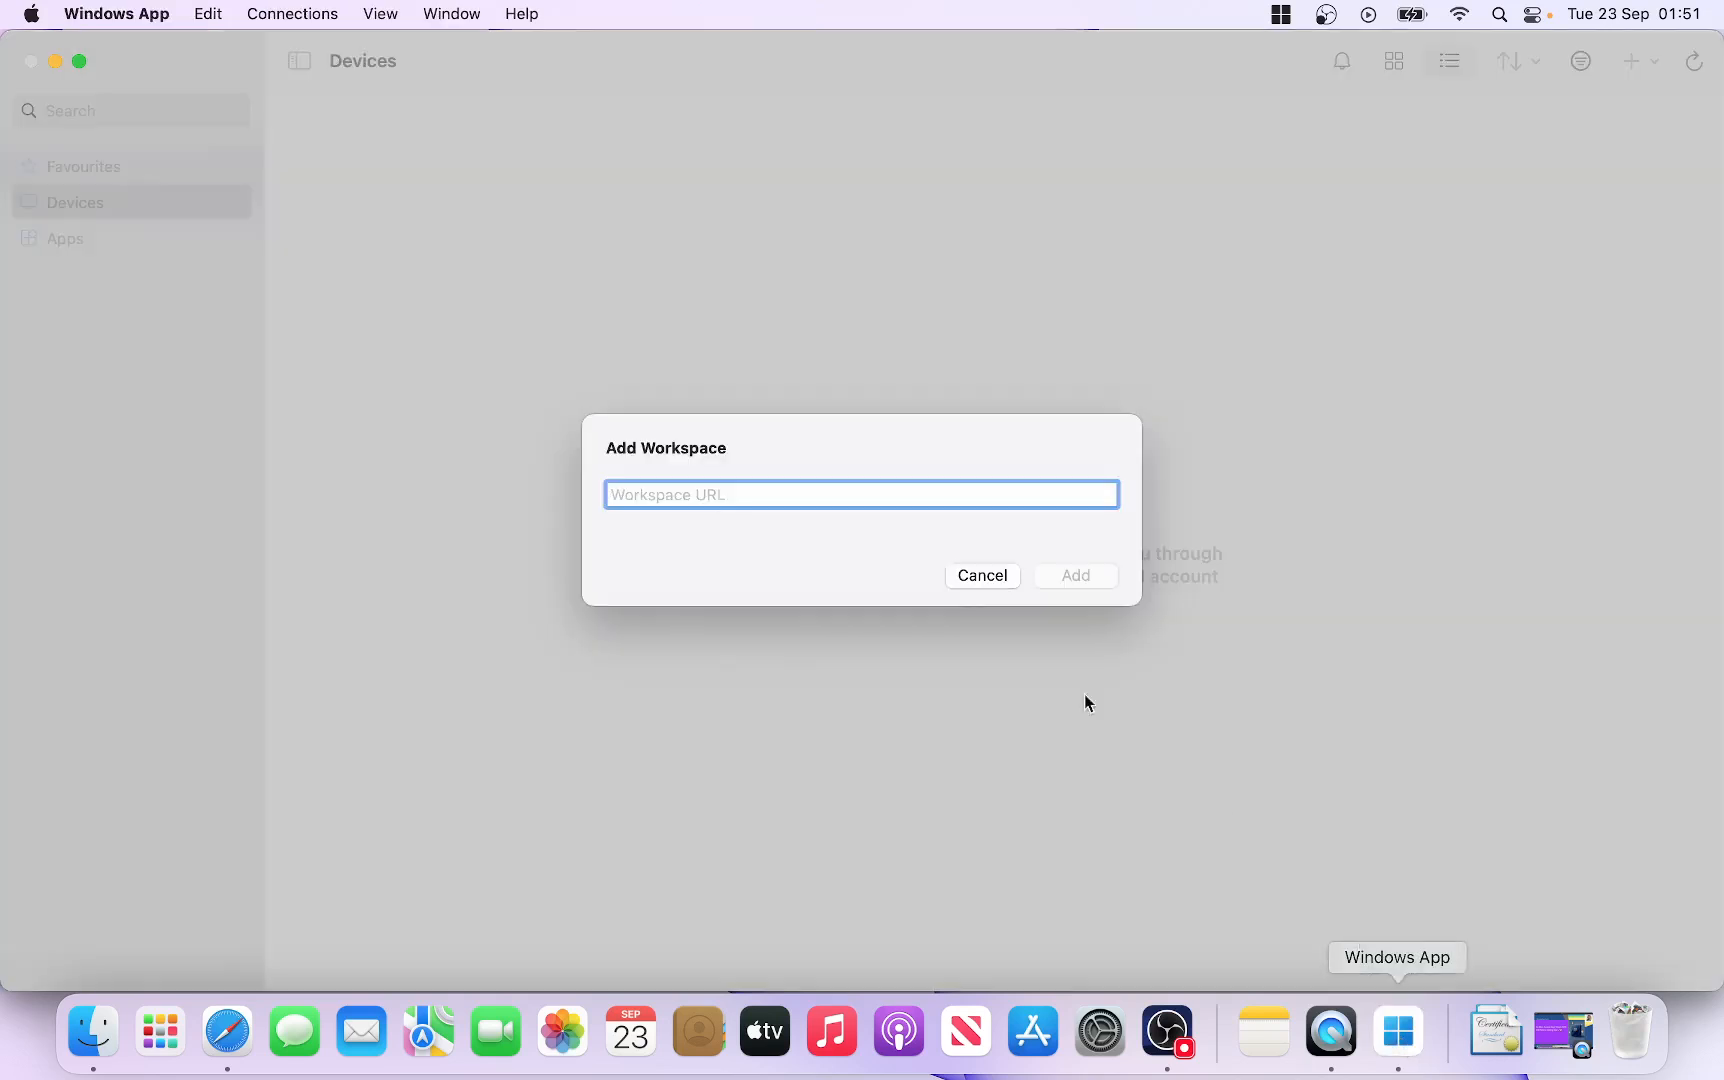
right_click(630, 495)
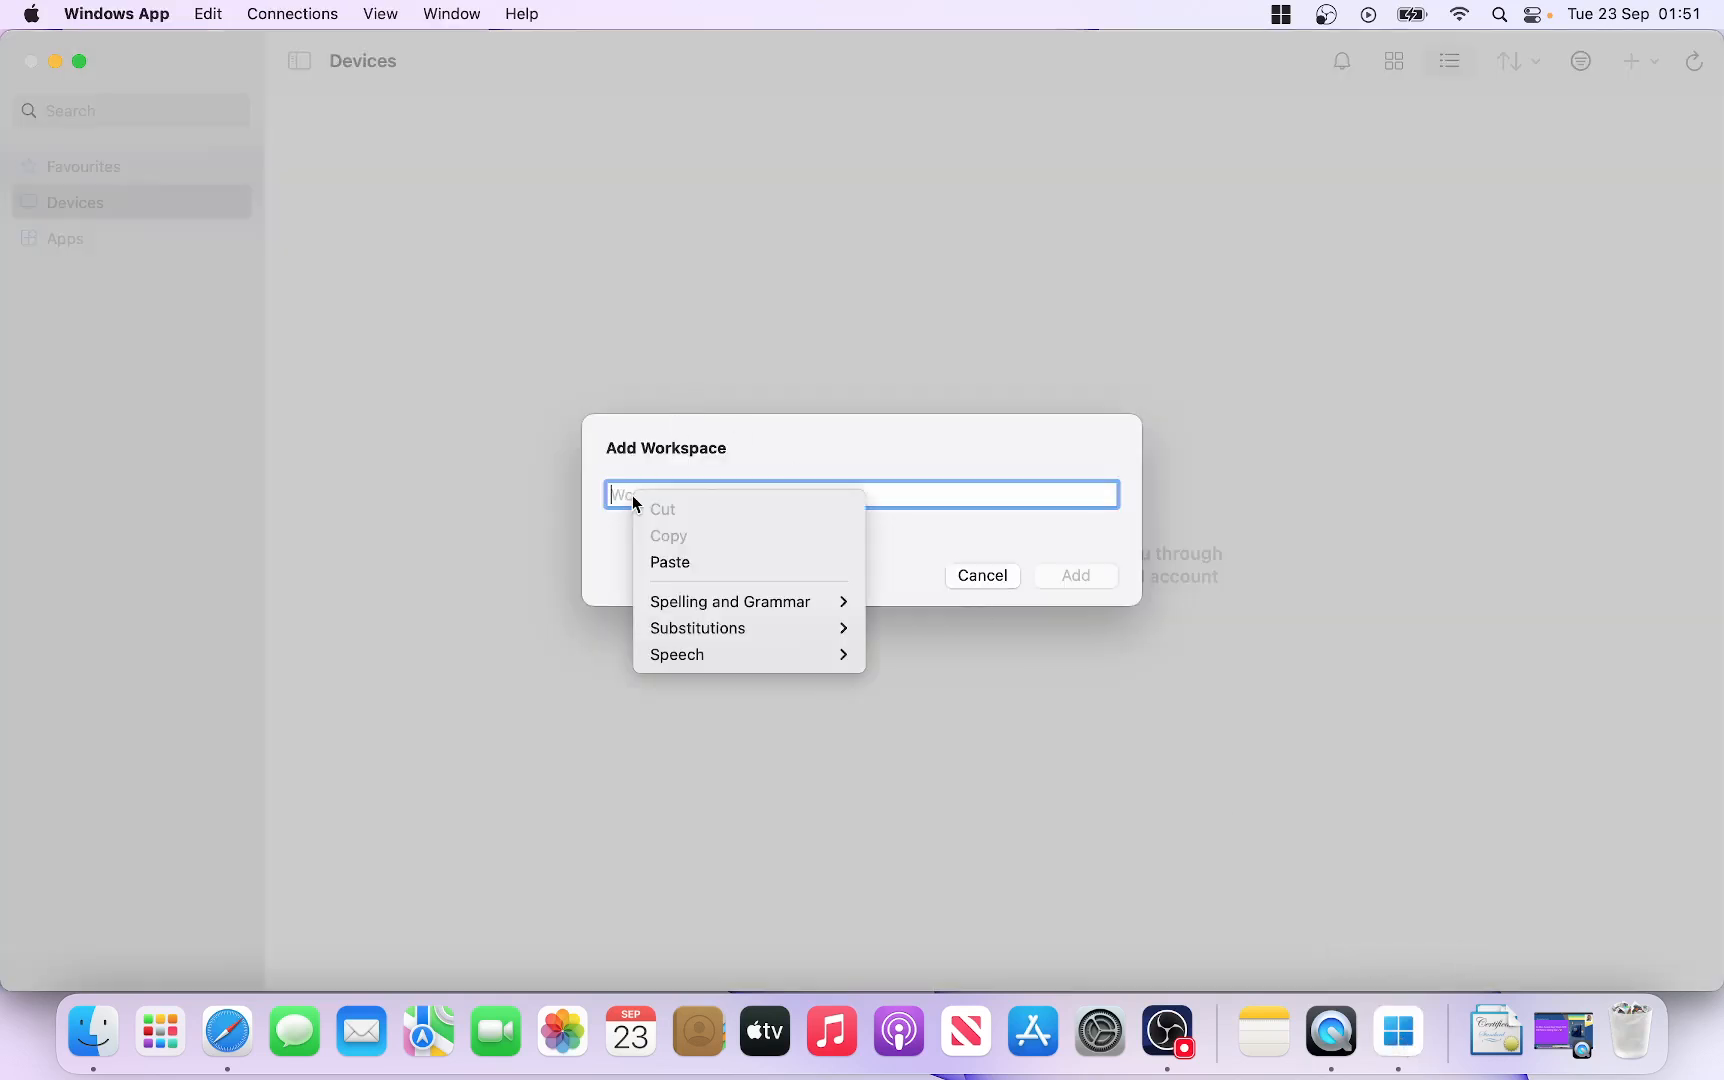
left_click(690, 570)
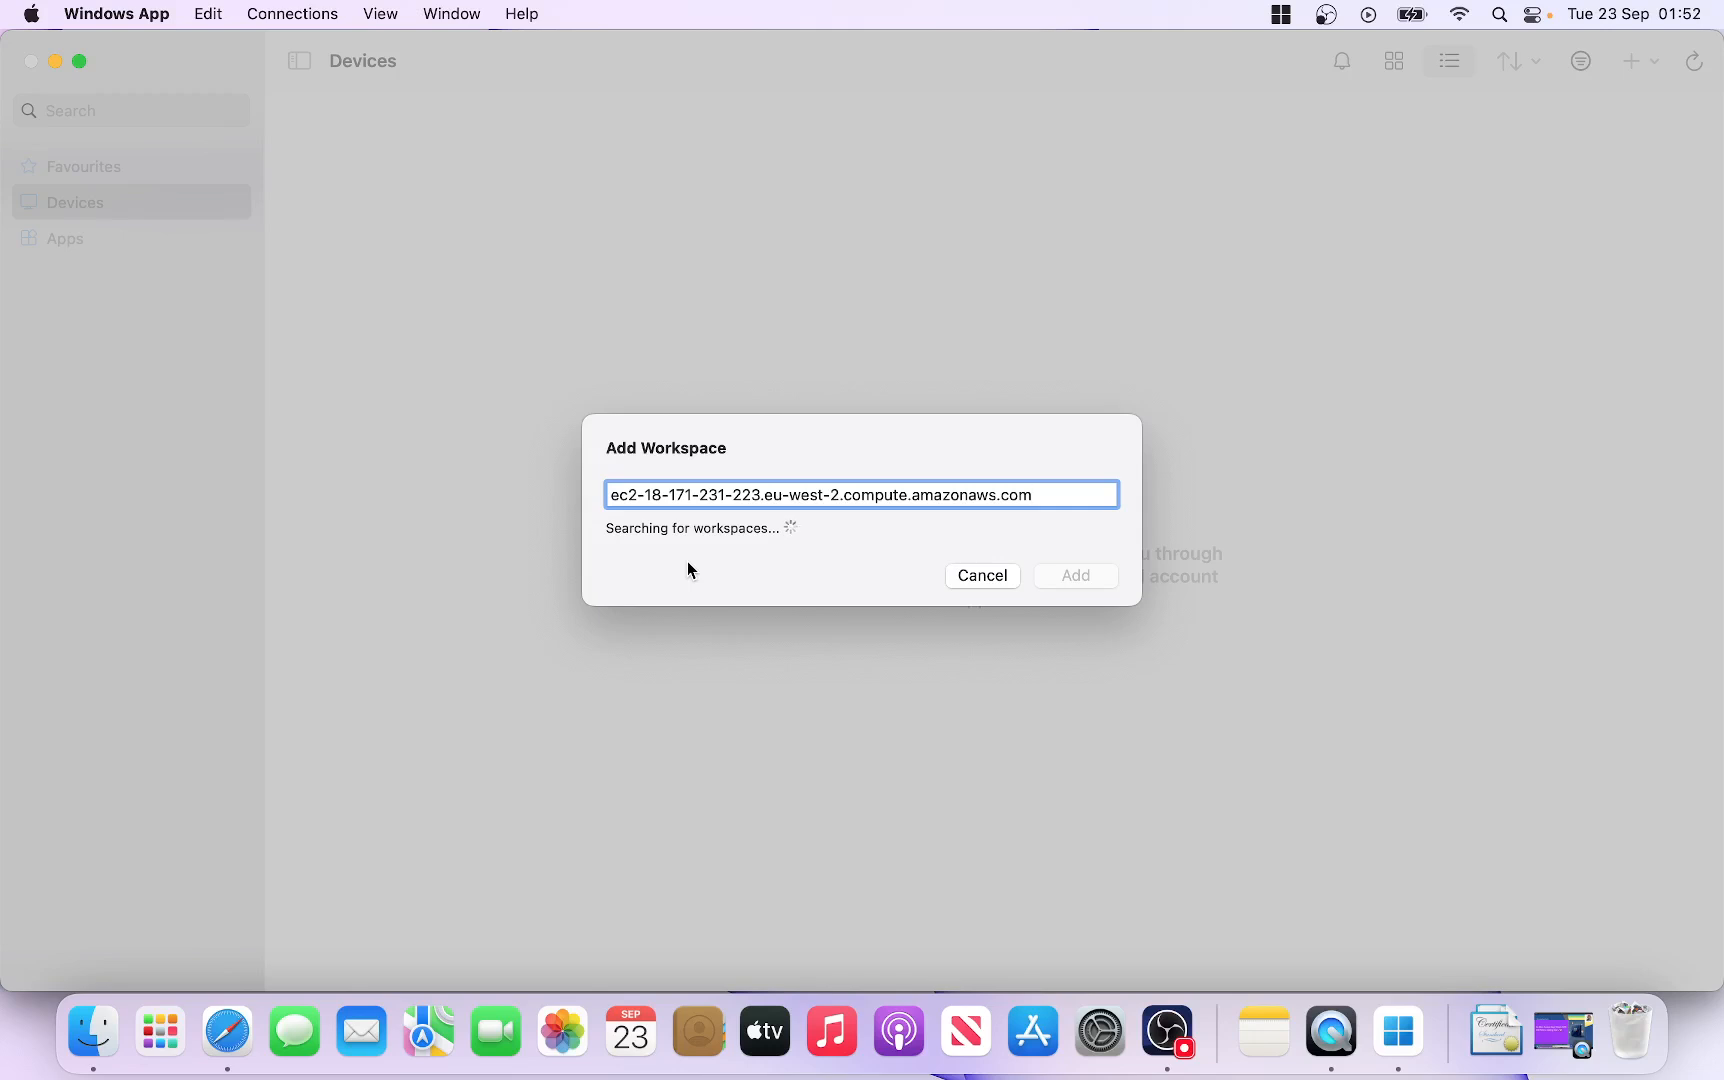
left_click(983, 580)
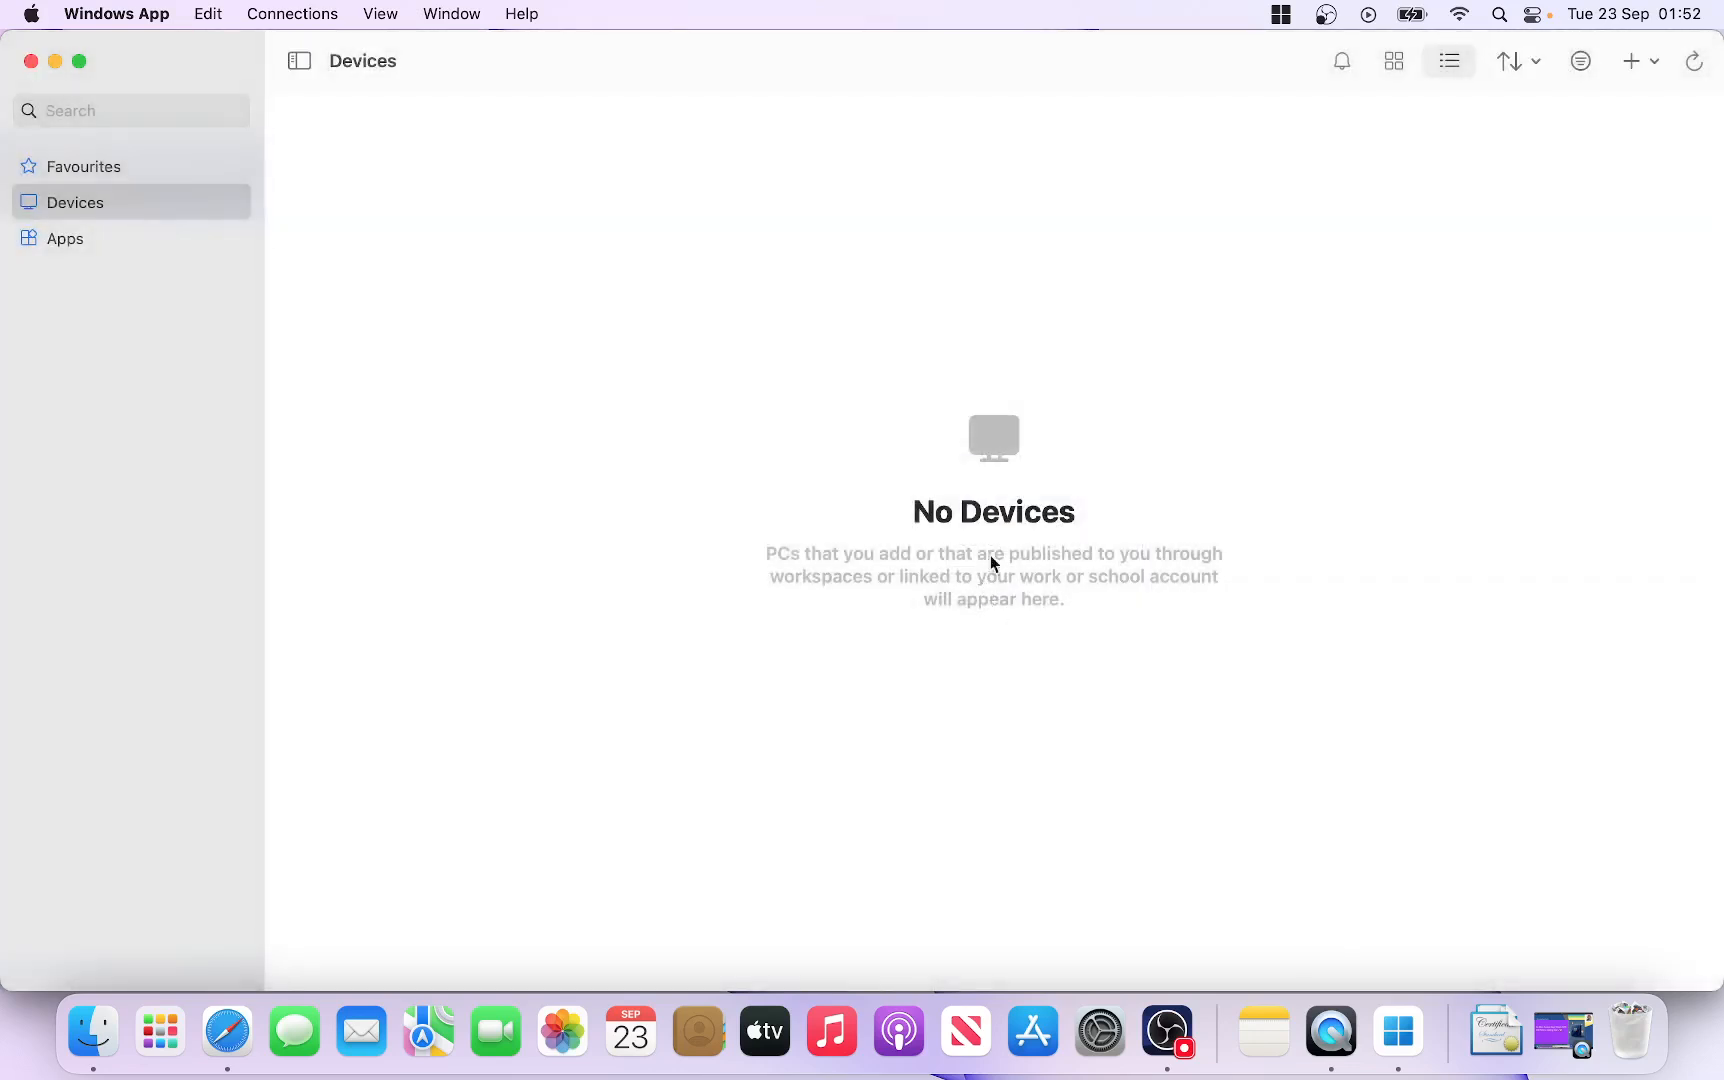
Step: Add a PC in Windows App whose name is the pasted EC2 public DNS address ec2-18-171-231-…amazonaws.com
left_click(1655, 63)
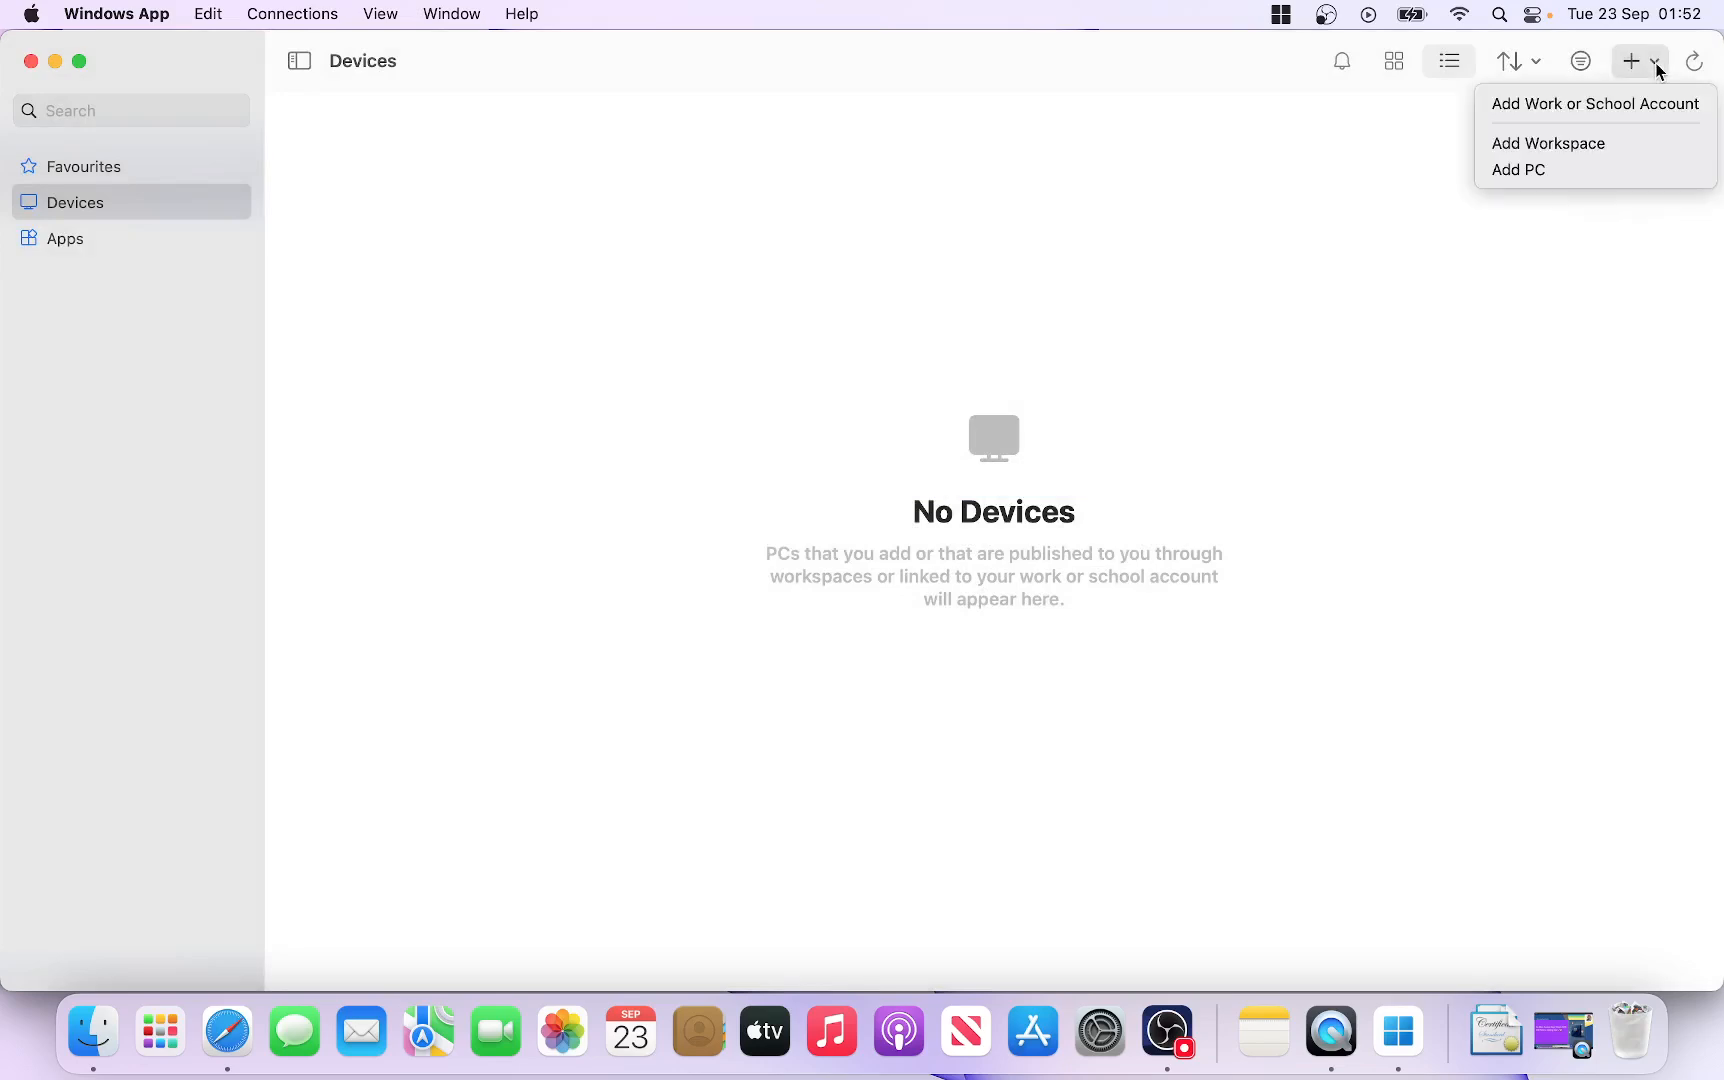
left_click(1537, 176)
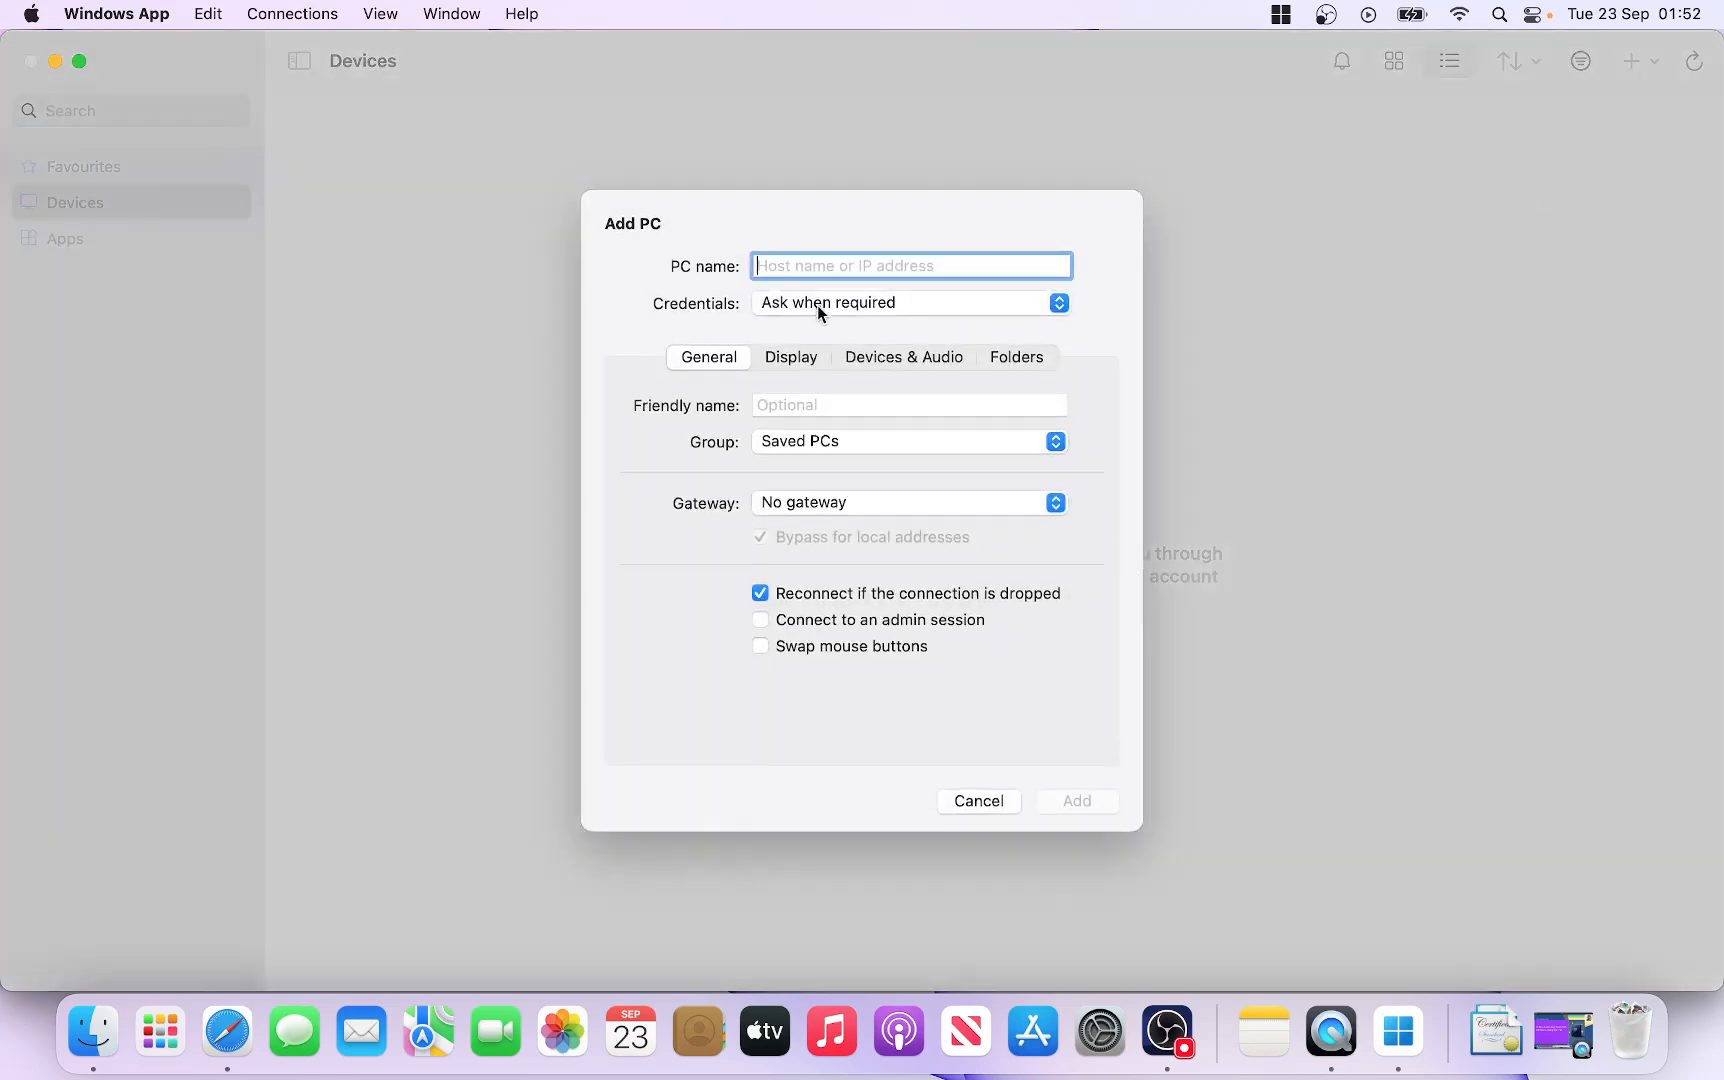
right_click(787, 259)
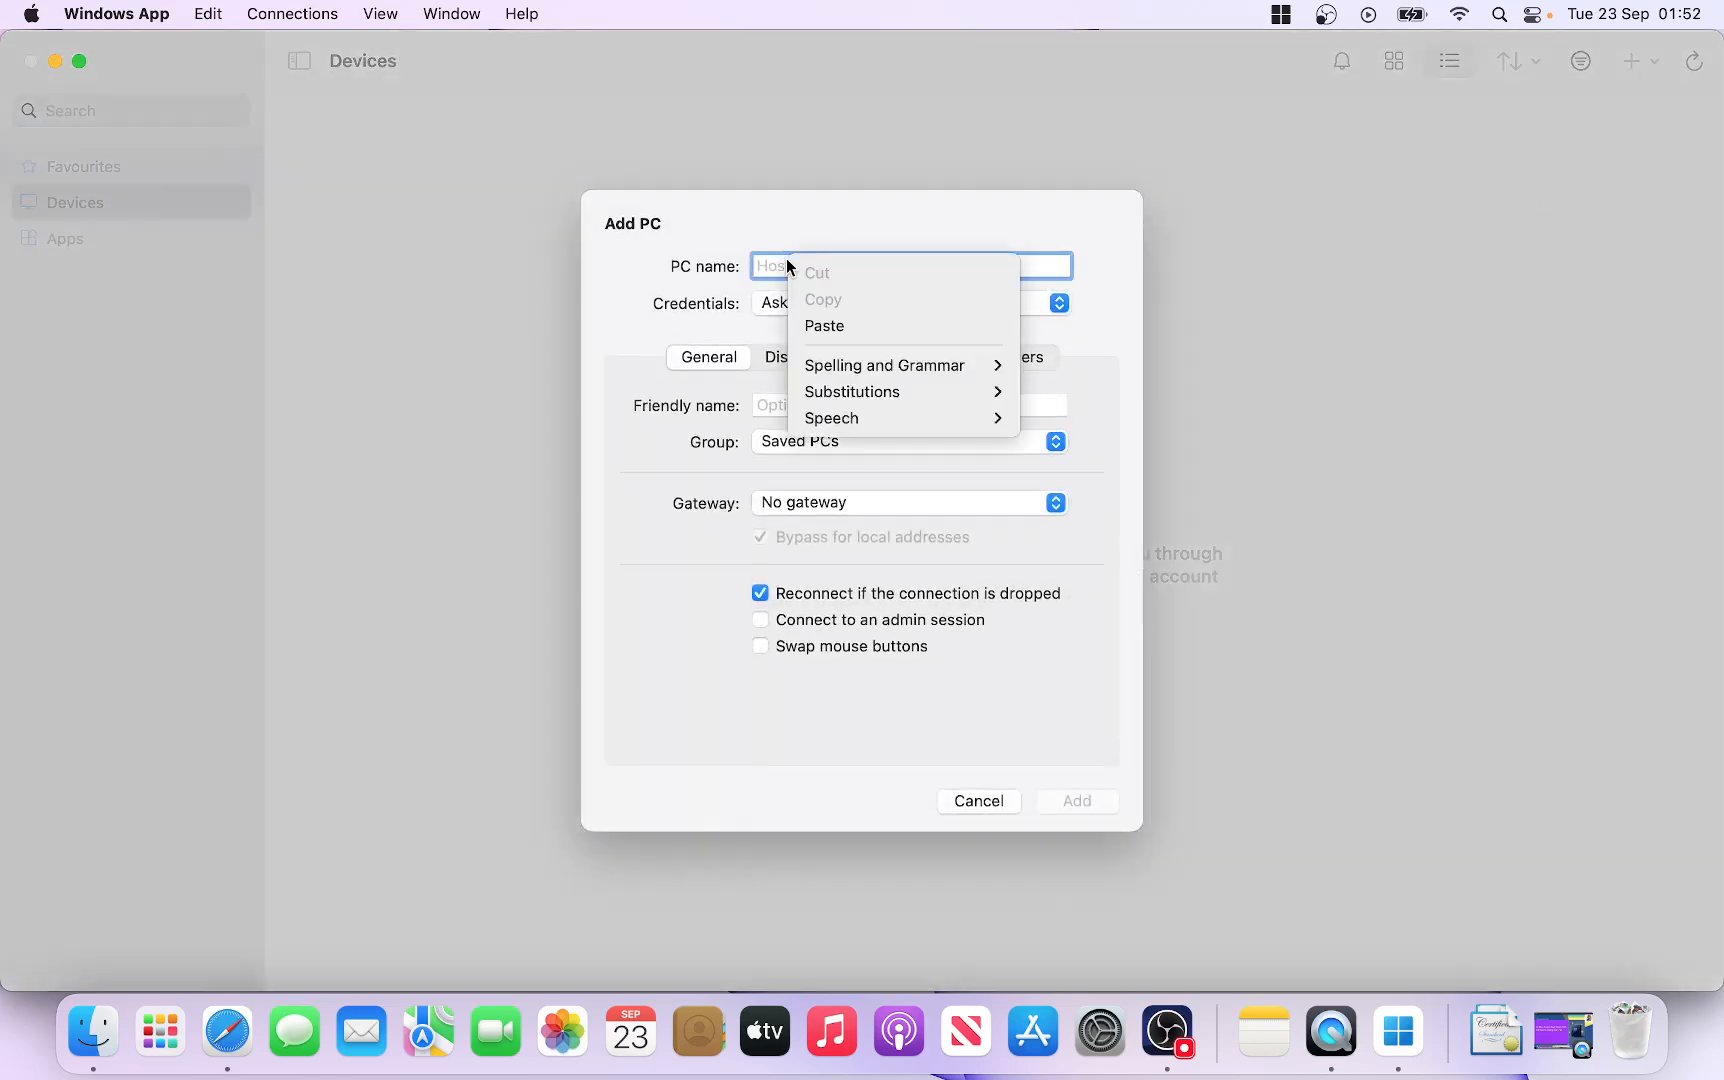
left_click(826, 327)
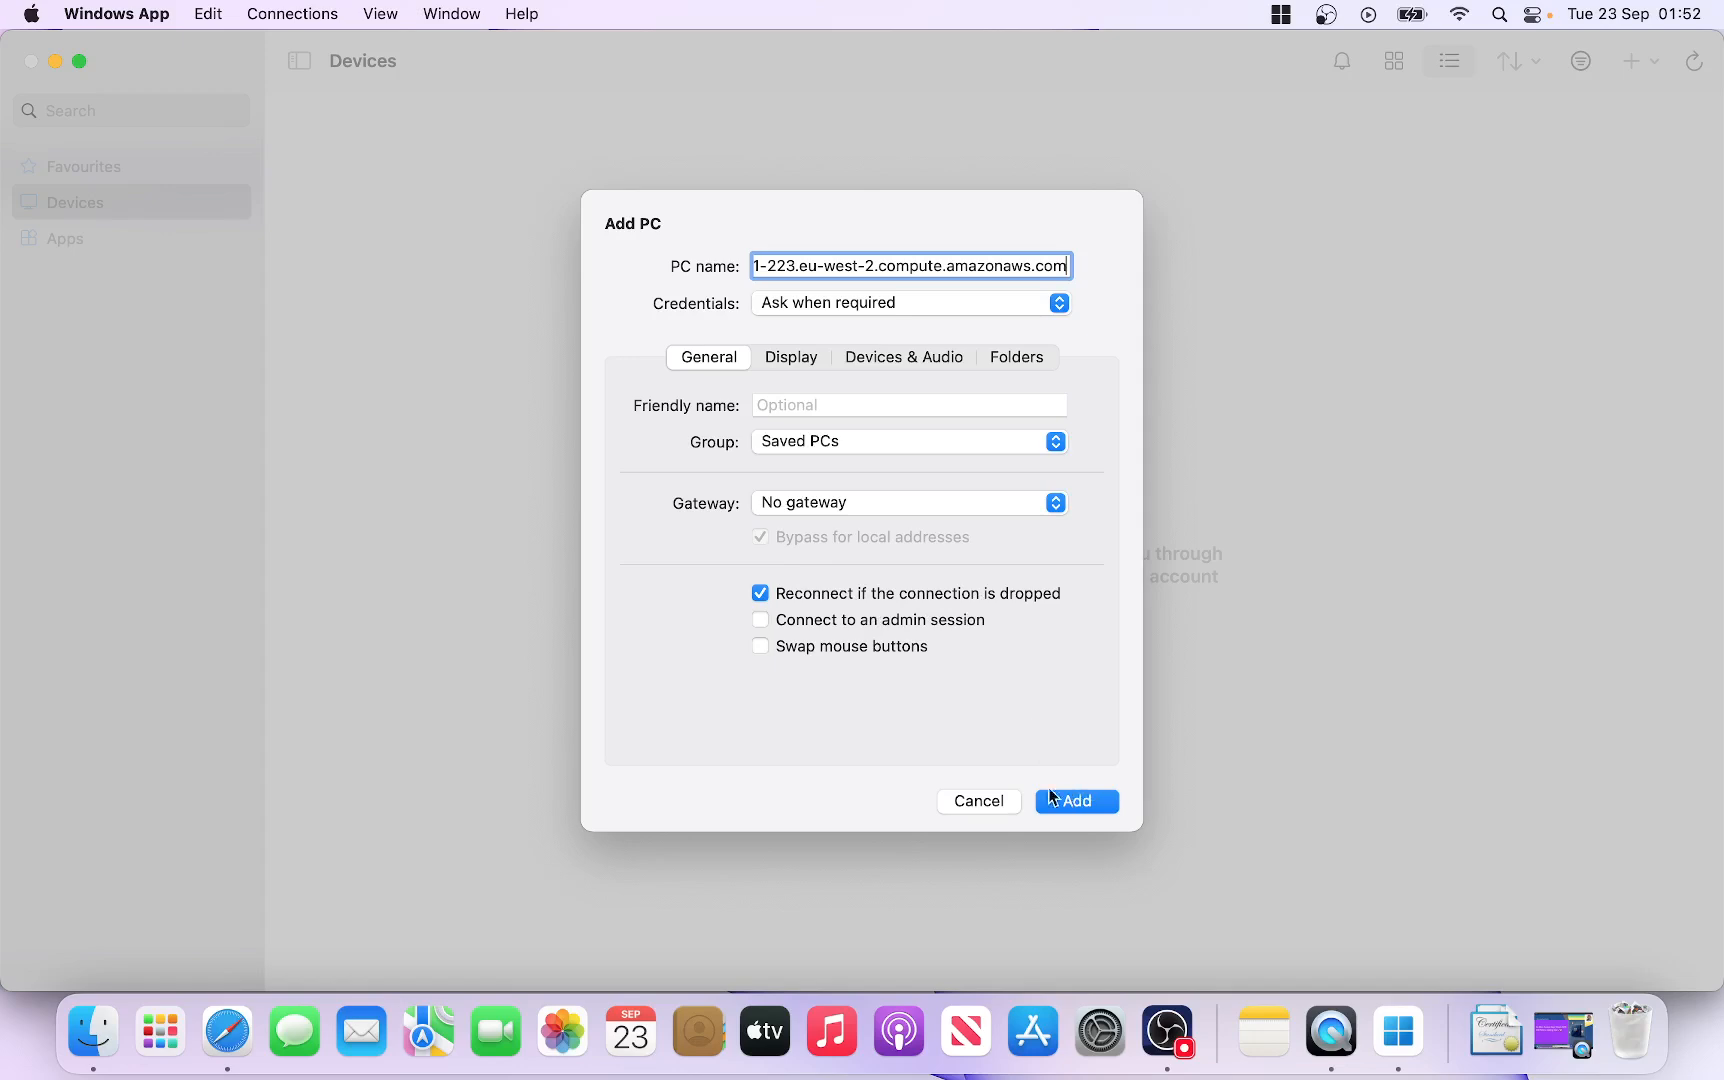
left_click(1074, 806)
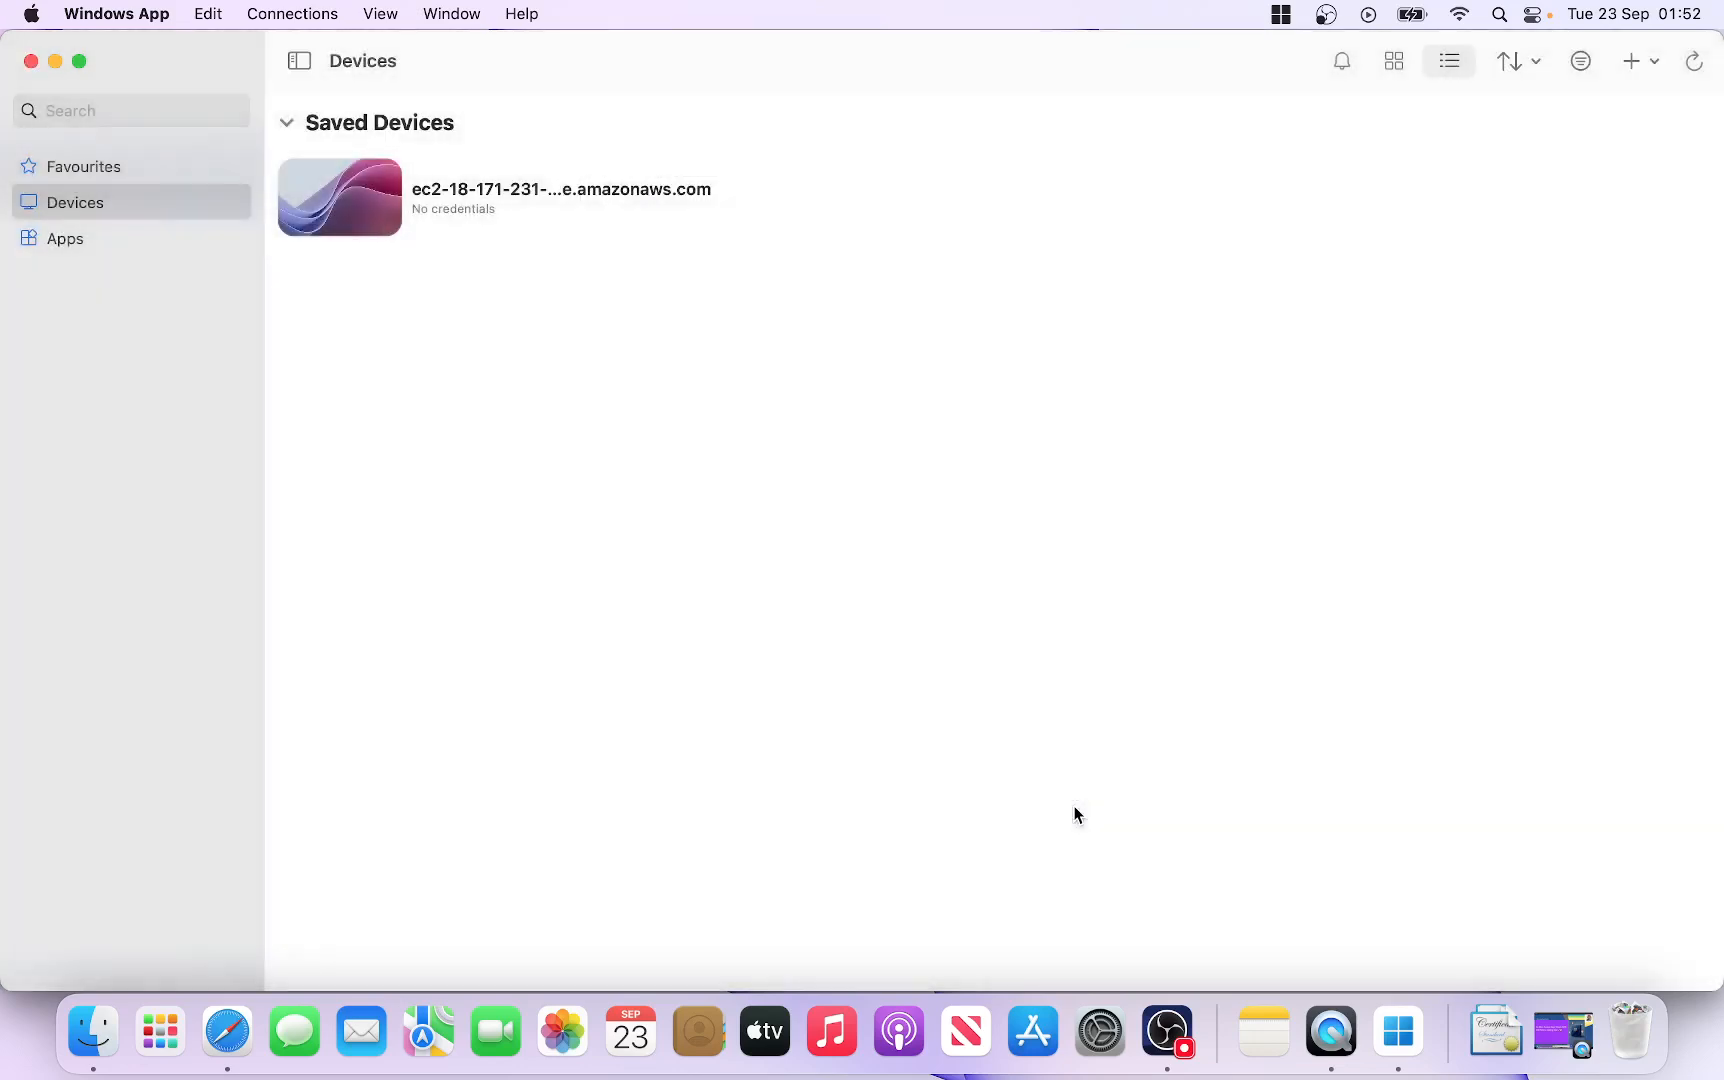
Step: Connect to the saved EC2 PC and paste Administrator as the username
mouse_move(383, 210)
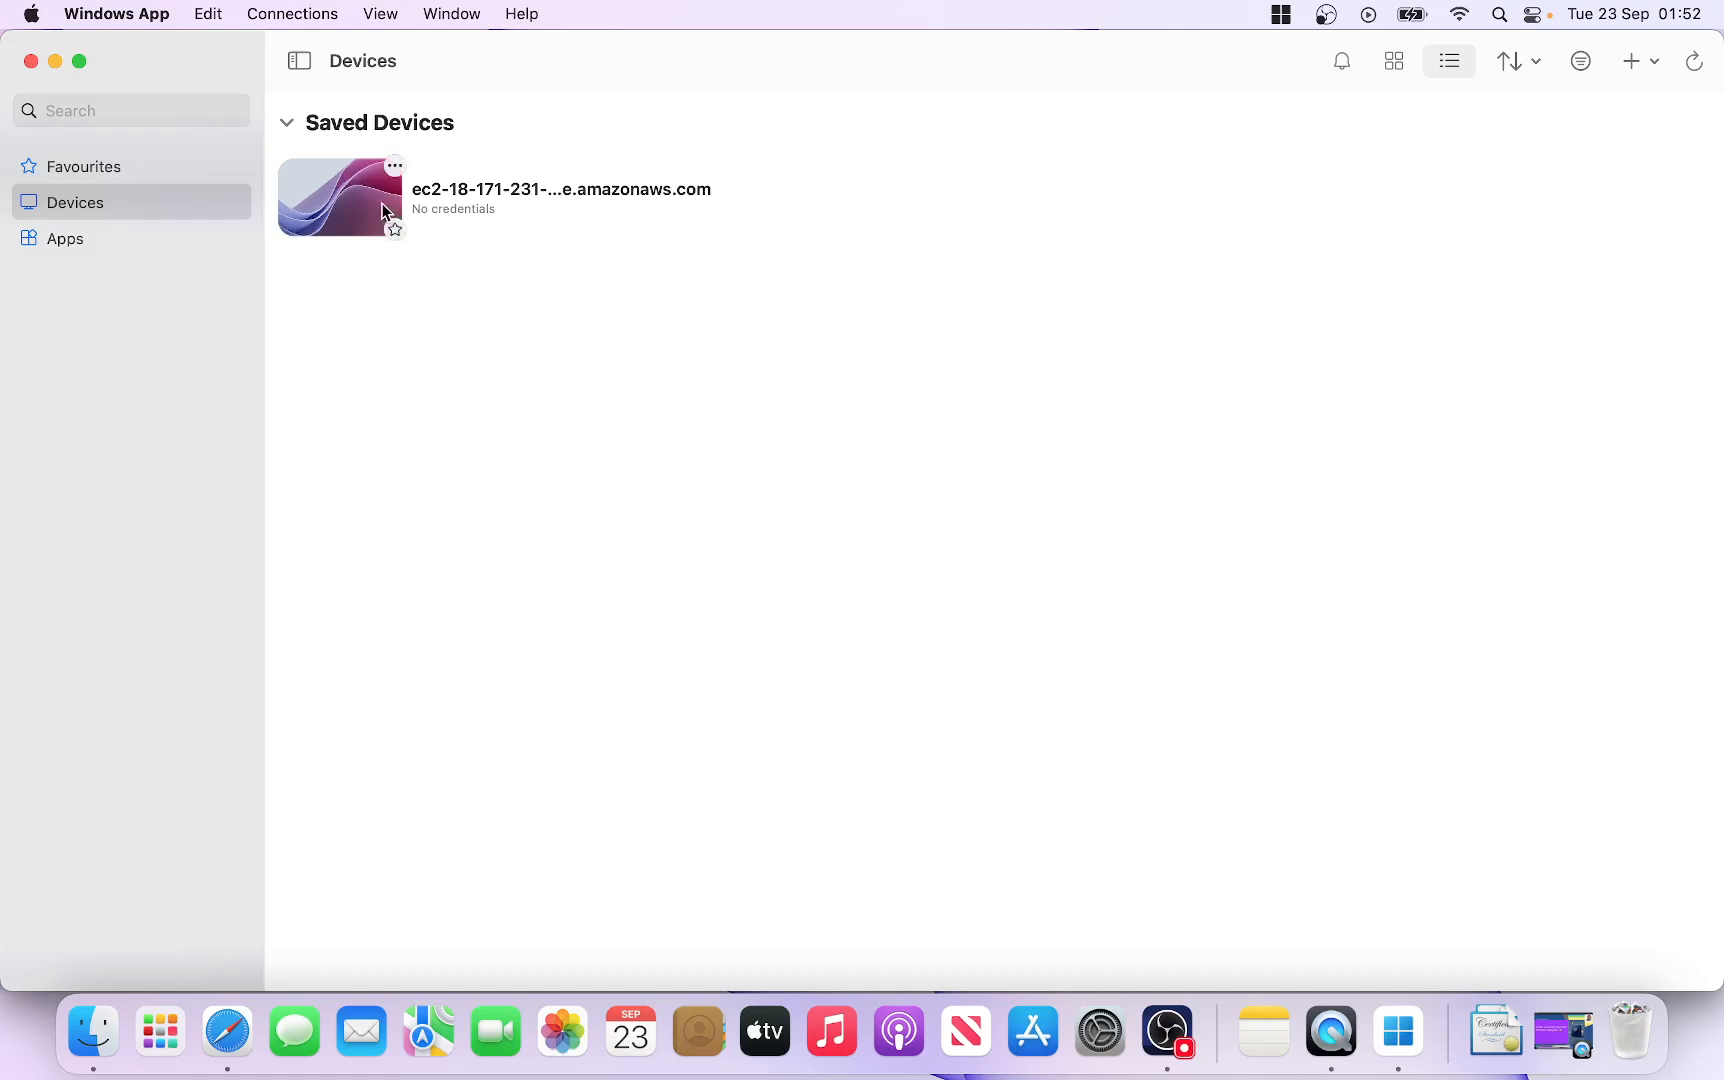
left_click(372, 212)
double_click(372, 212)
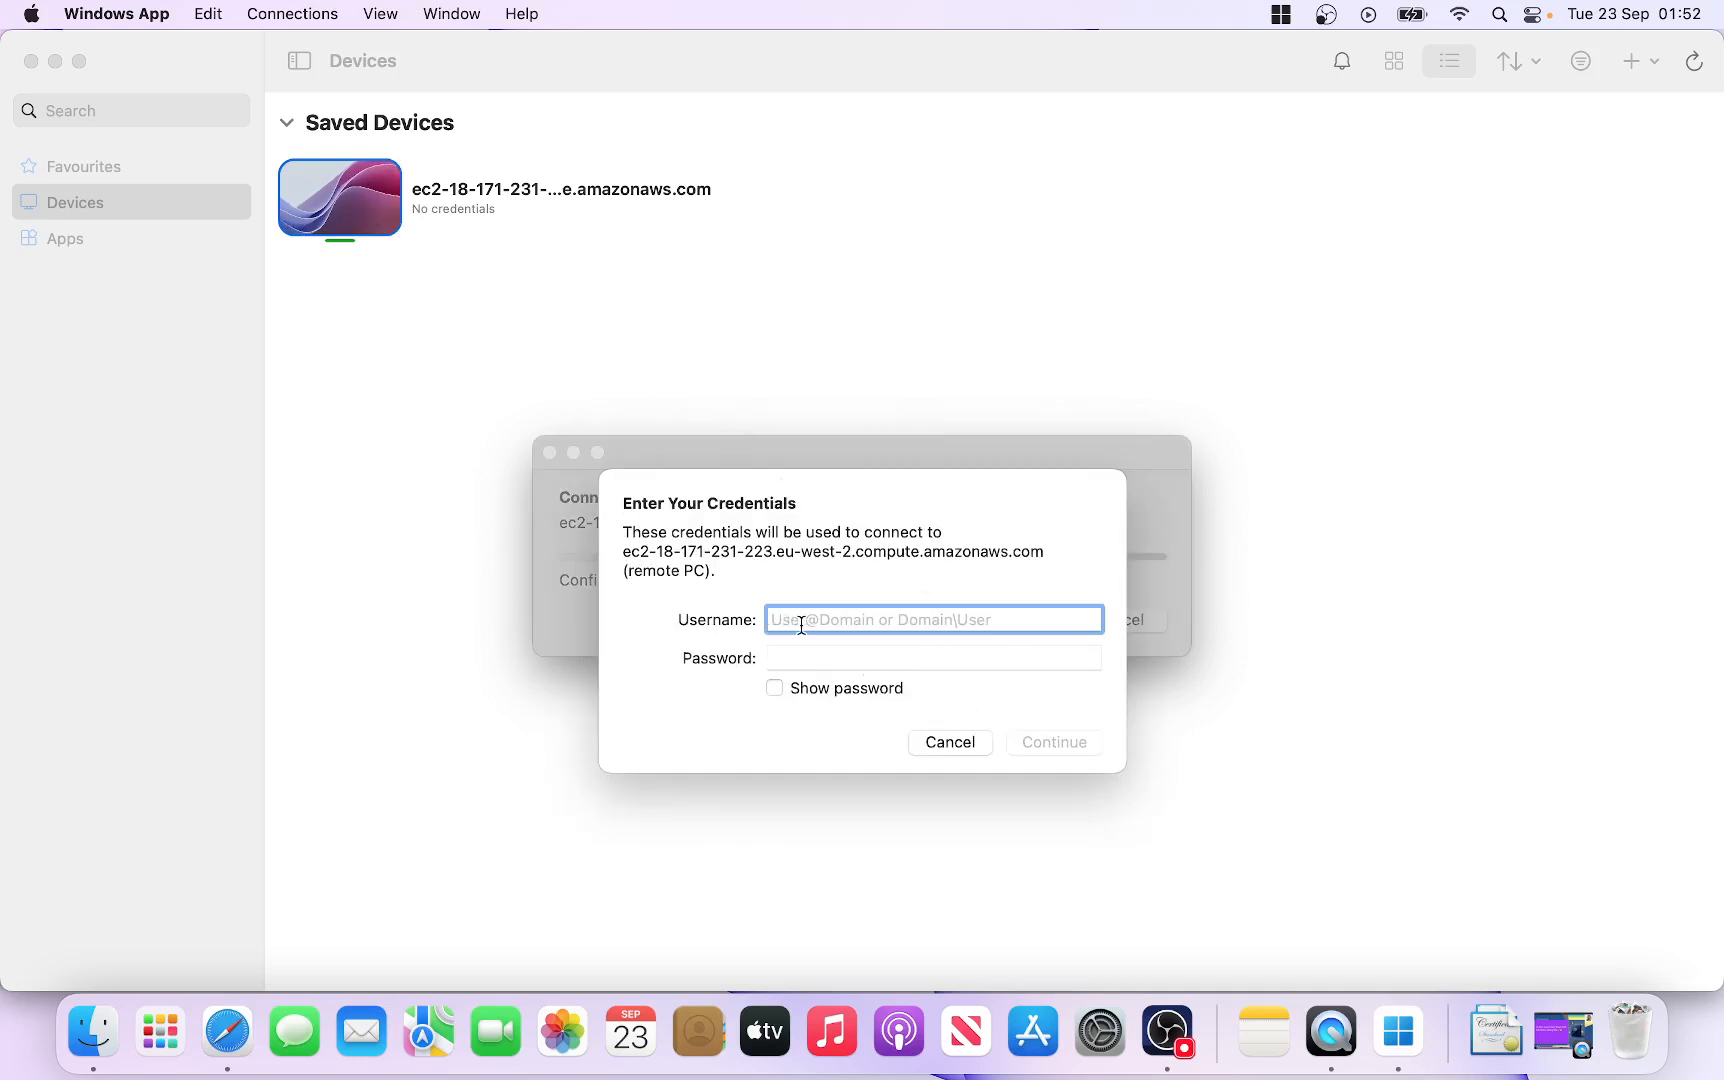
left_click(227, 1030)
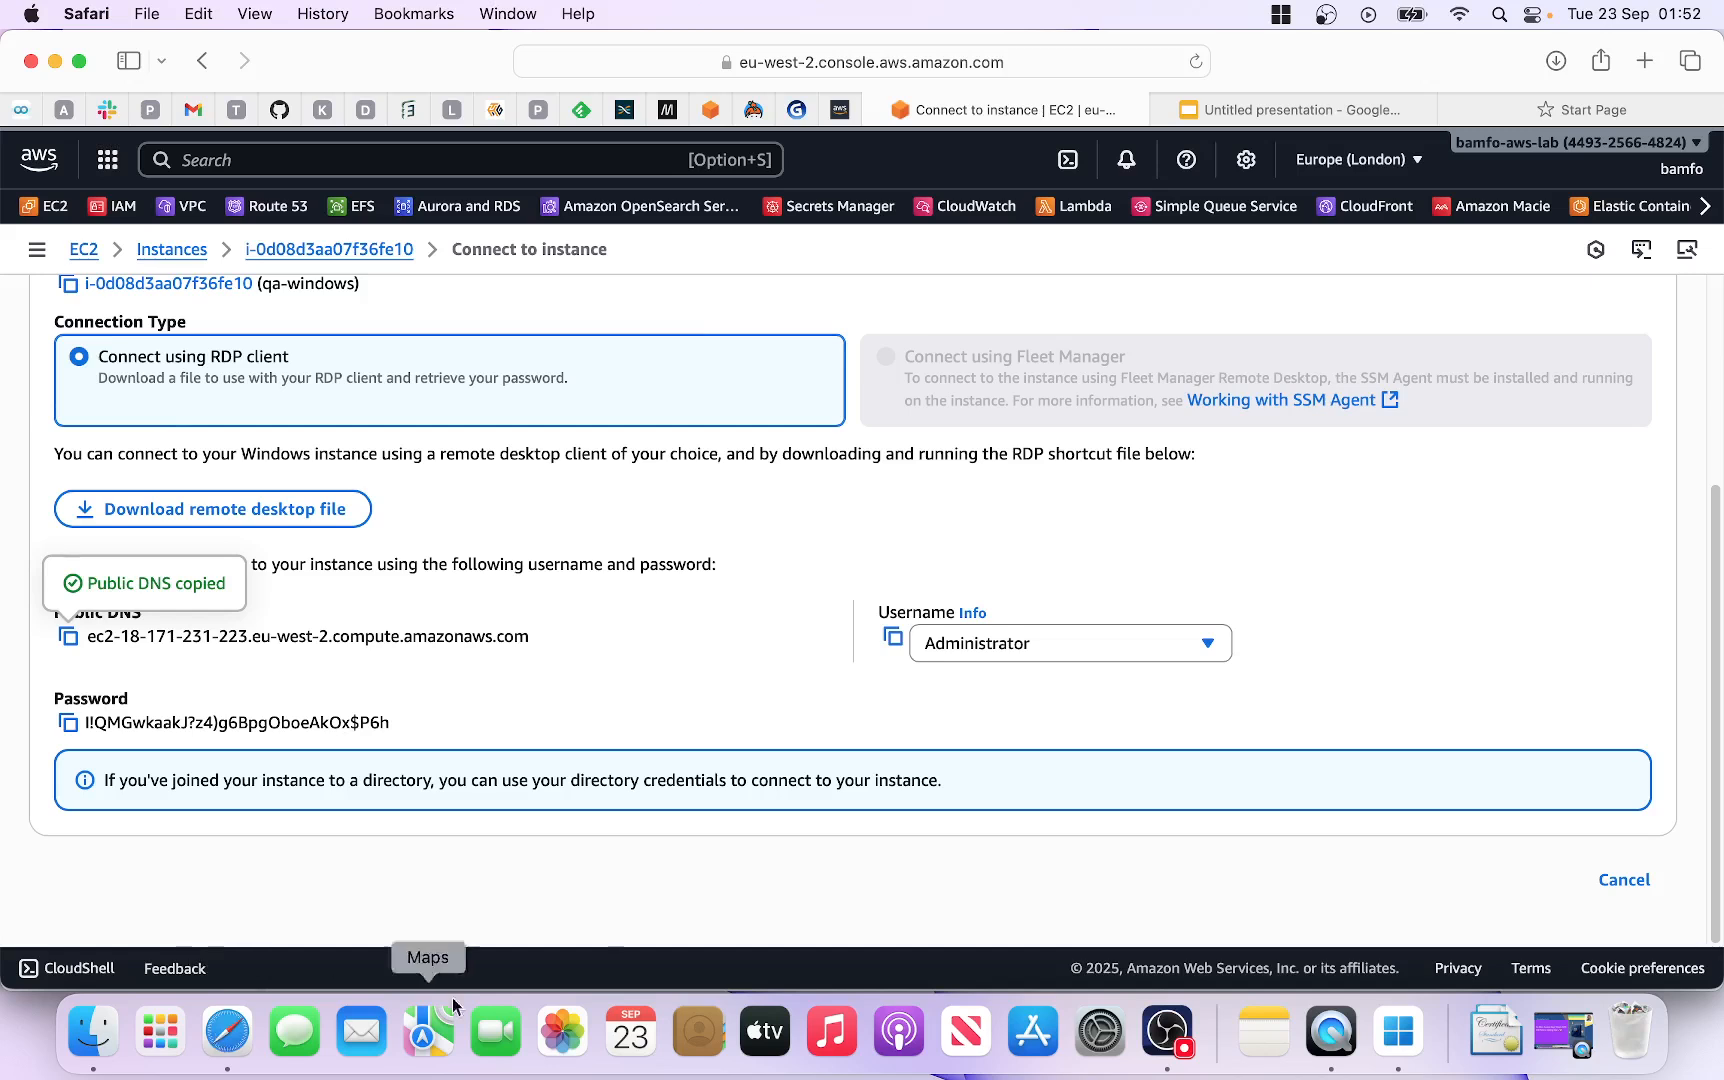
left_click(891, 643)
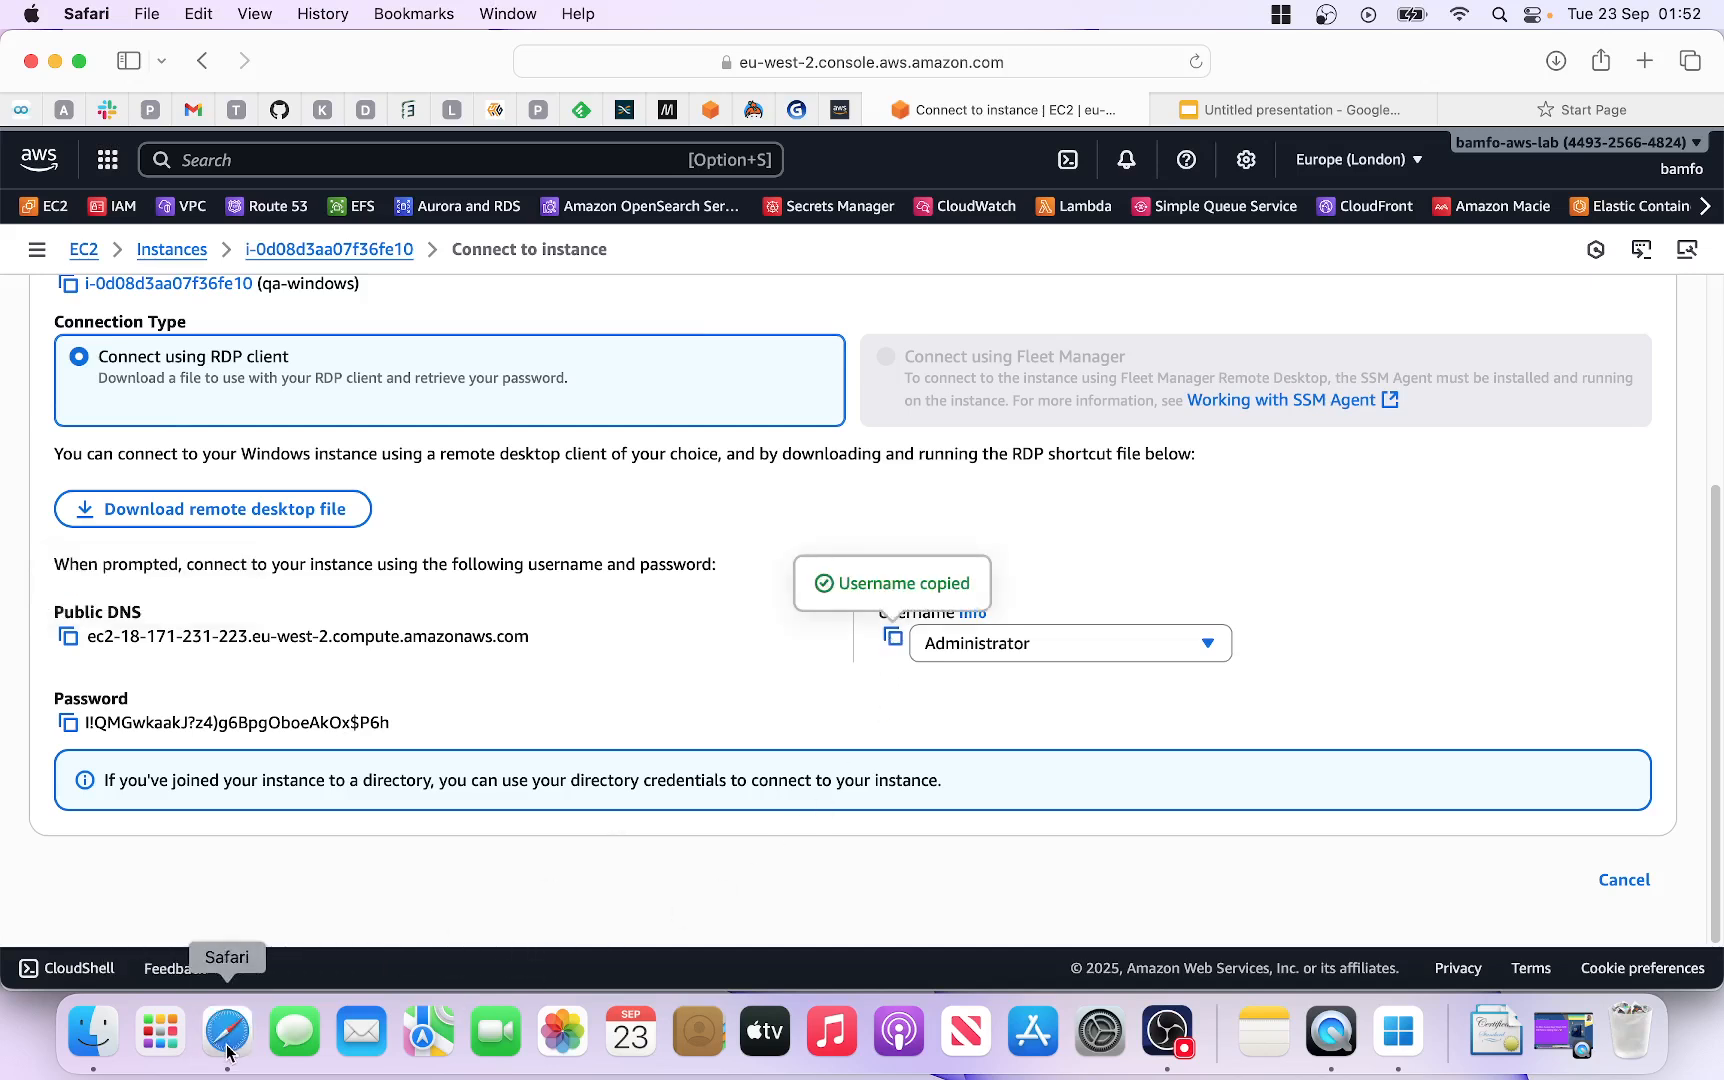
left_click(1405, 1040)
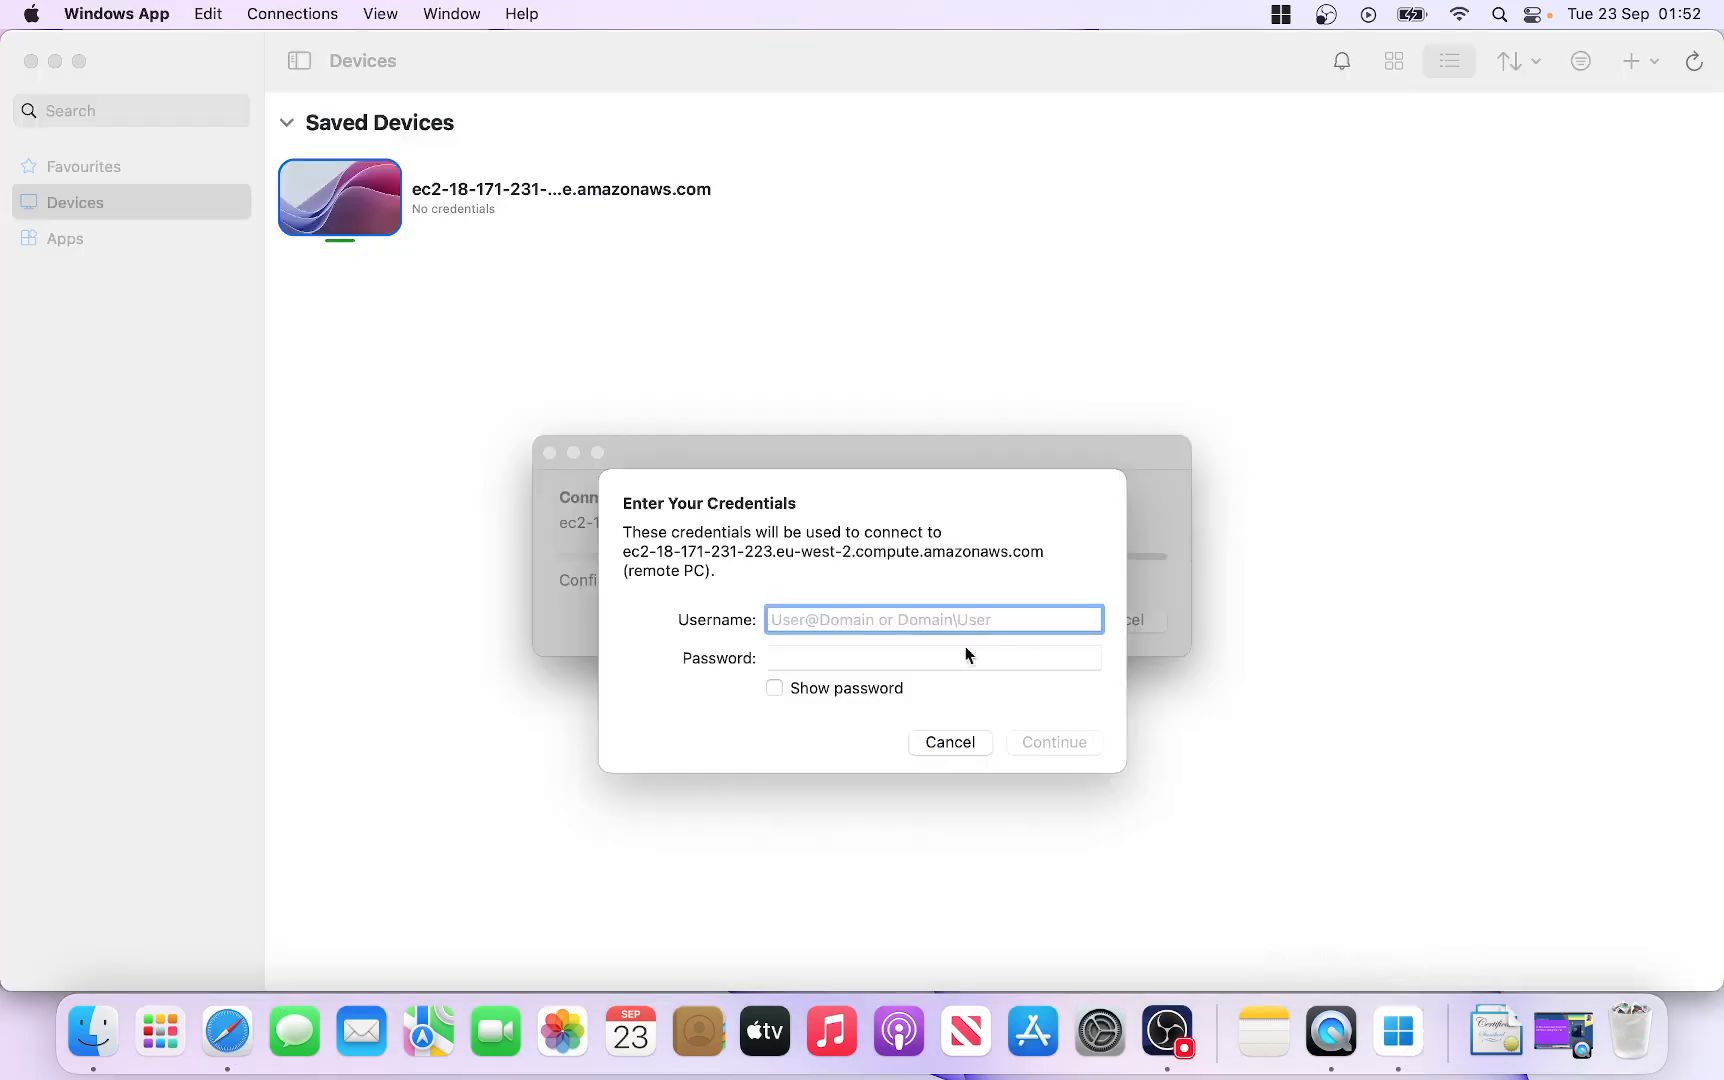
right_click(796, 614)
left_click(840, 681)
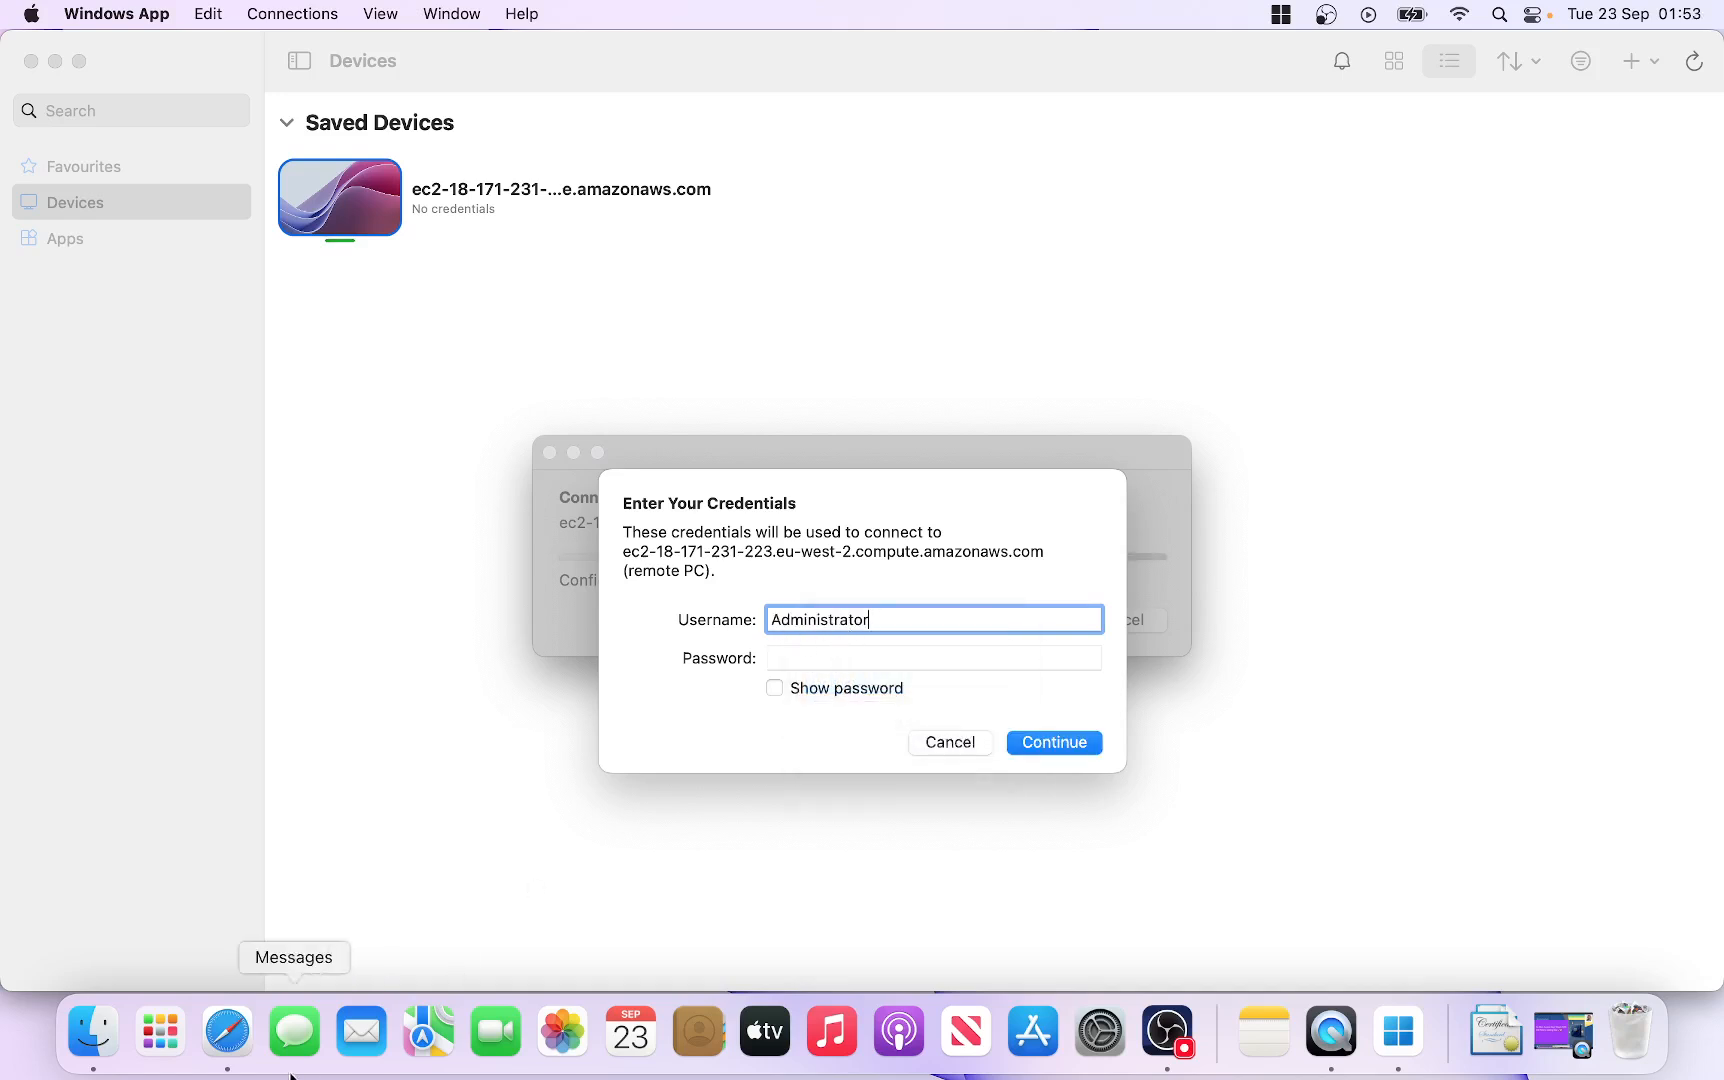
Step: Paste the instance's administrator password from the EC2 Connect page and submit the credentials
left_click(226, 1040)
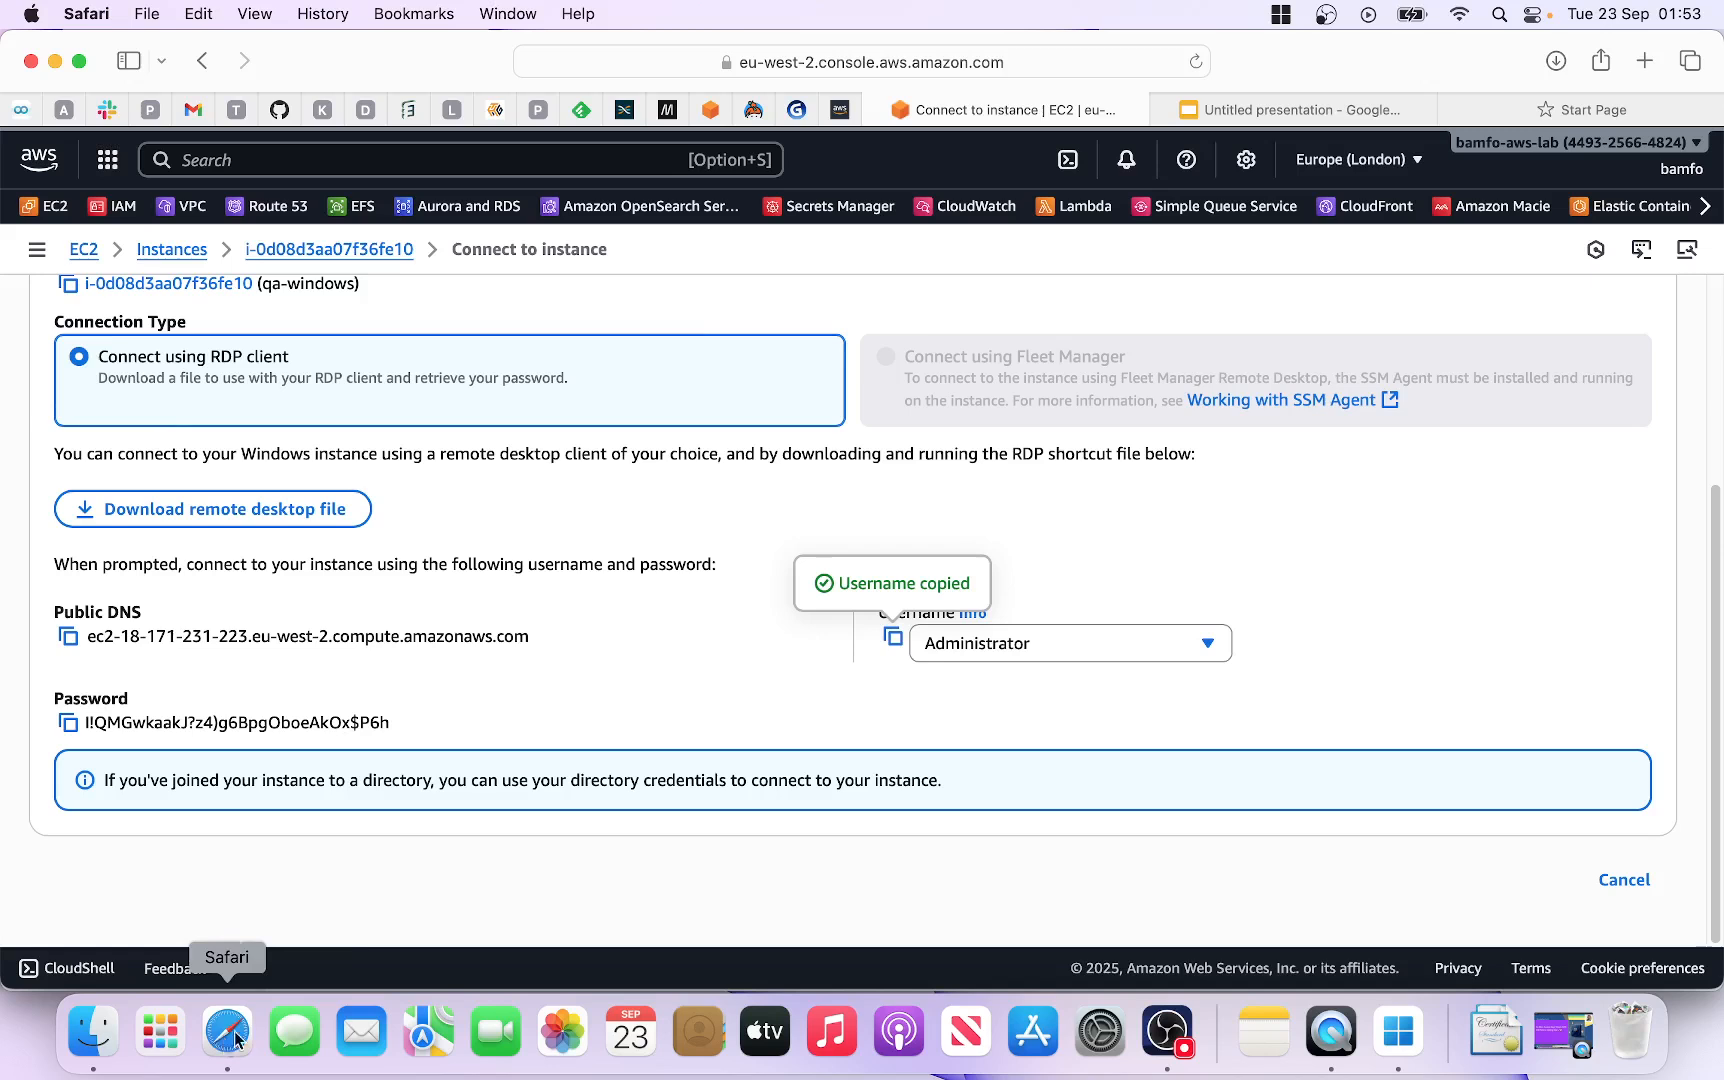
left_click(68, 723)
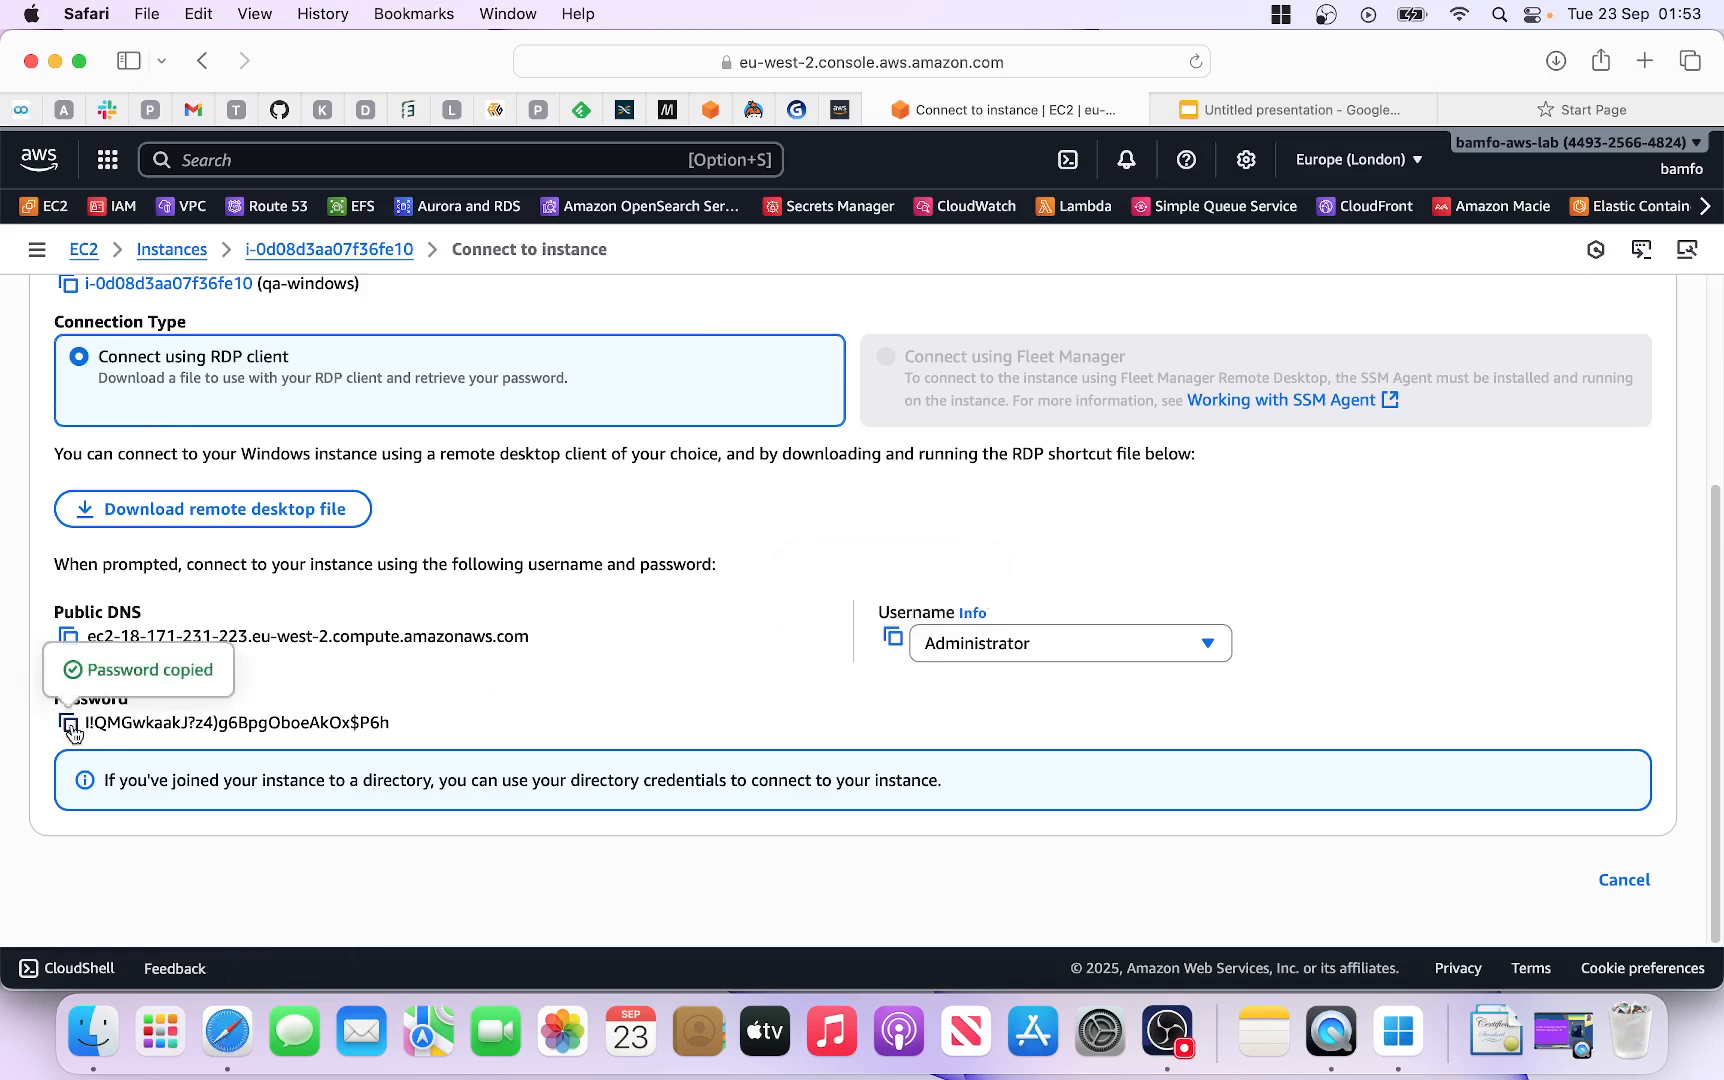
left_click(1405, 1045)
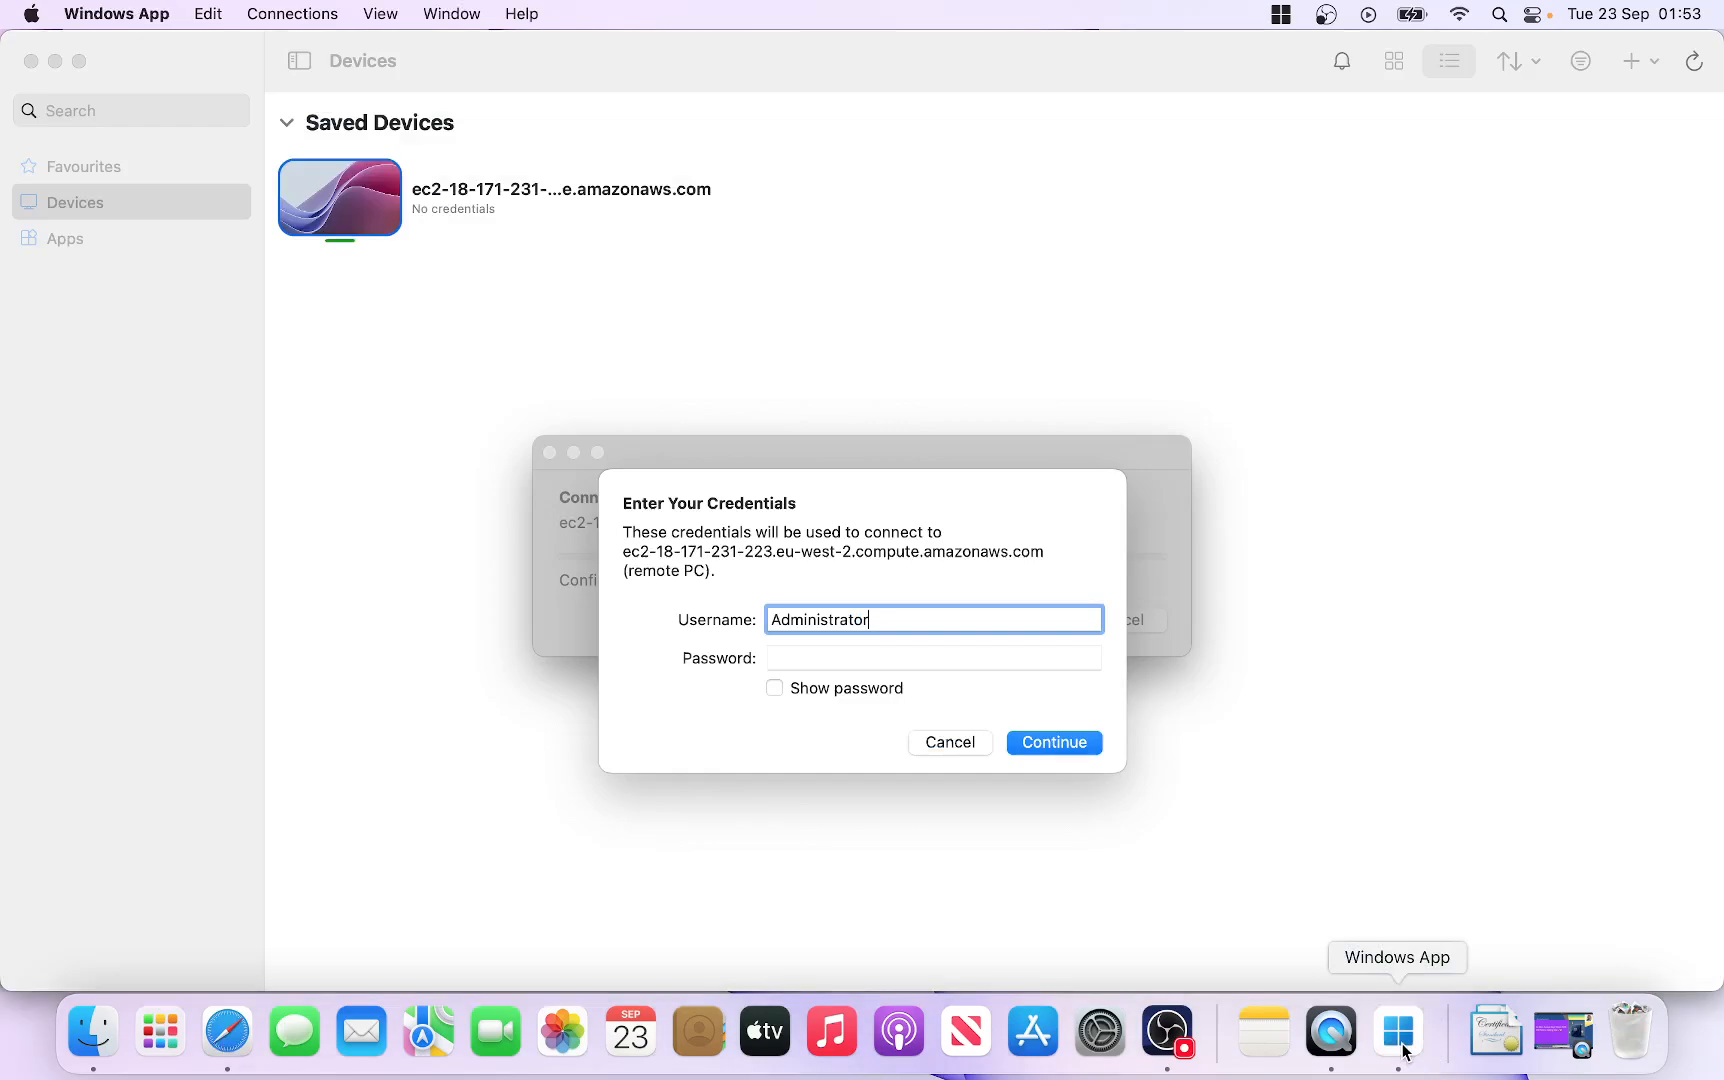
left_click(816, 660)
right_click(818, 660)
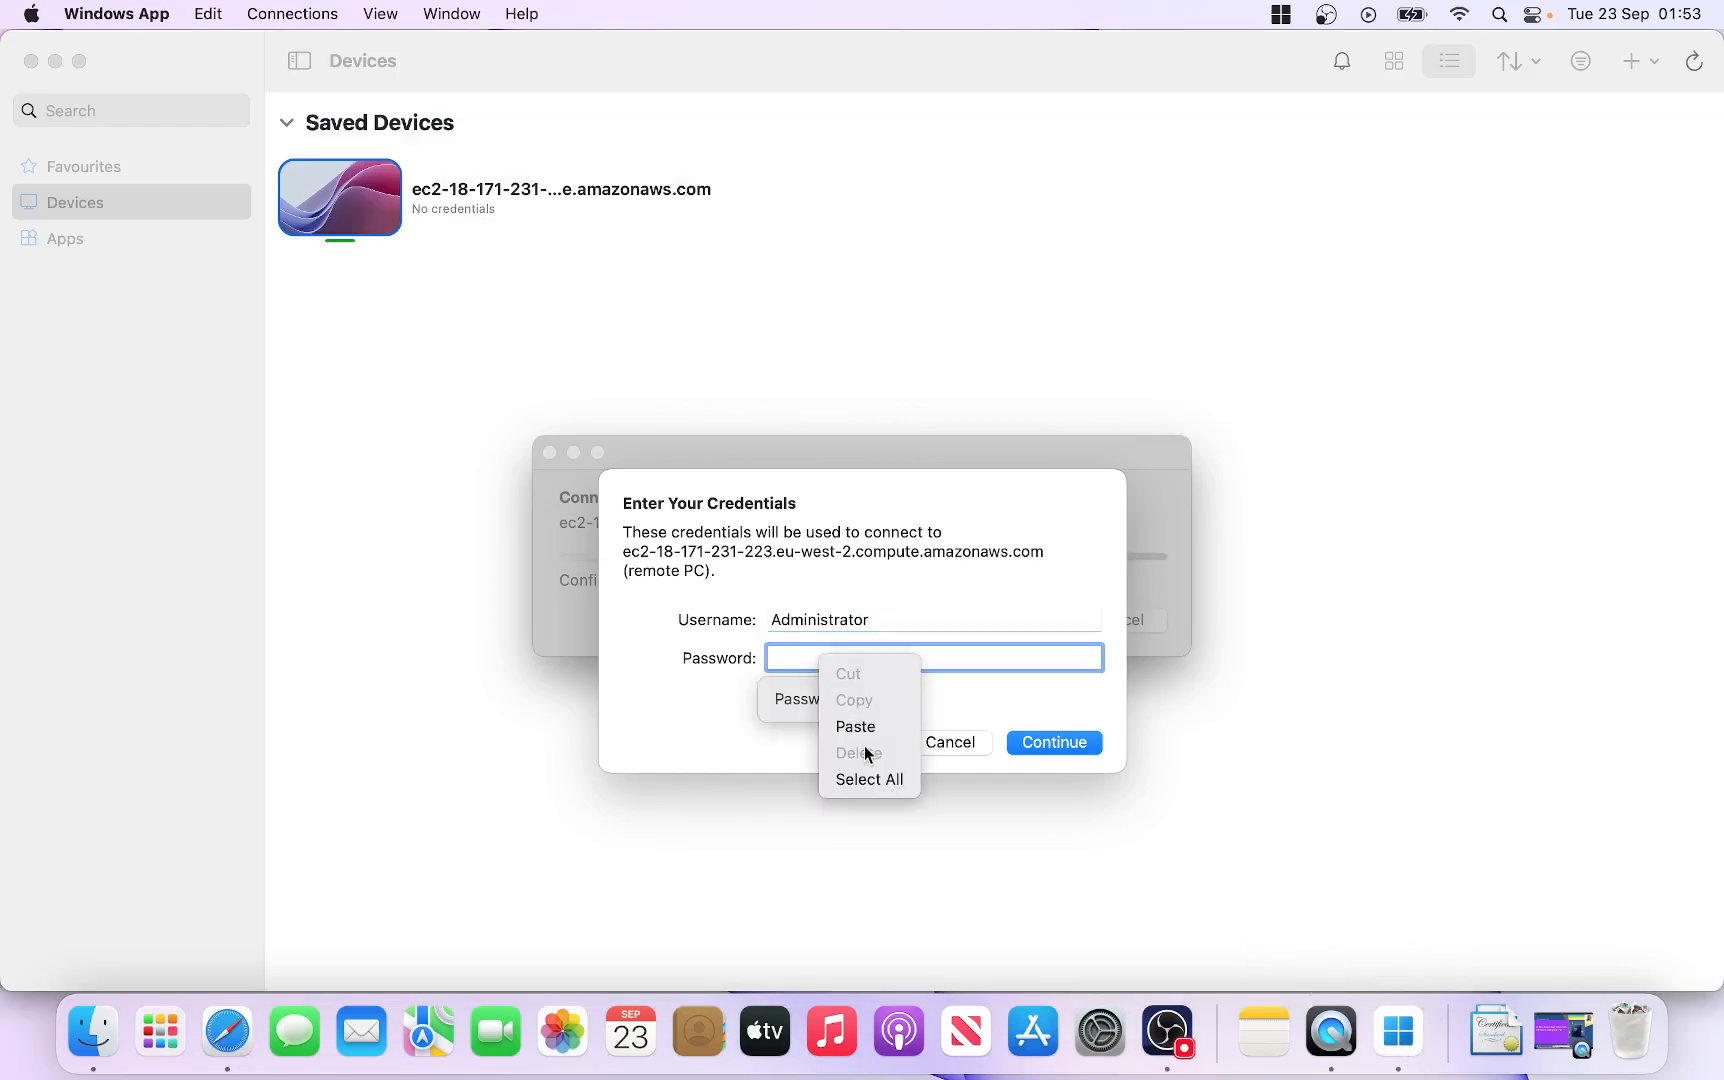
left_click(858, 726)
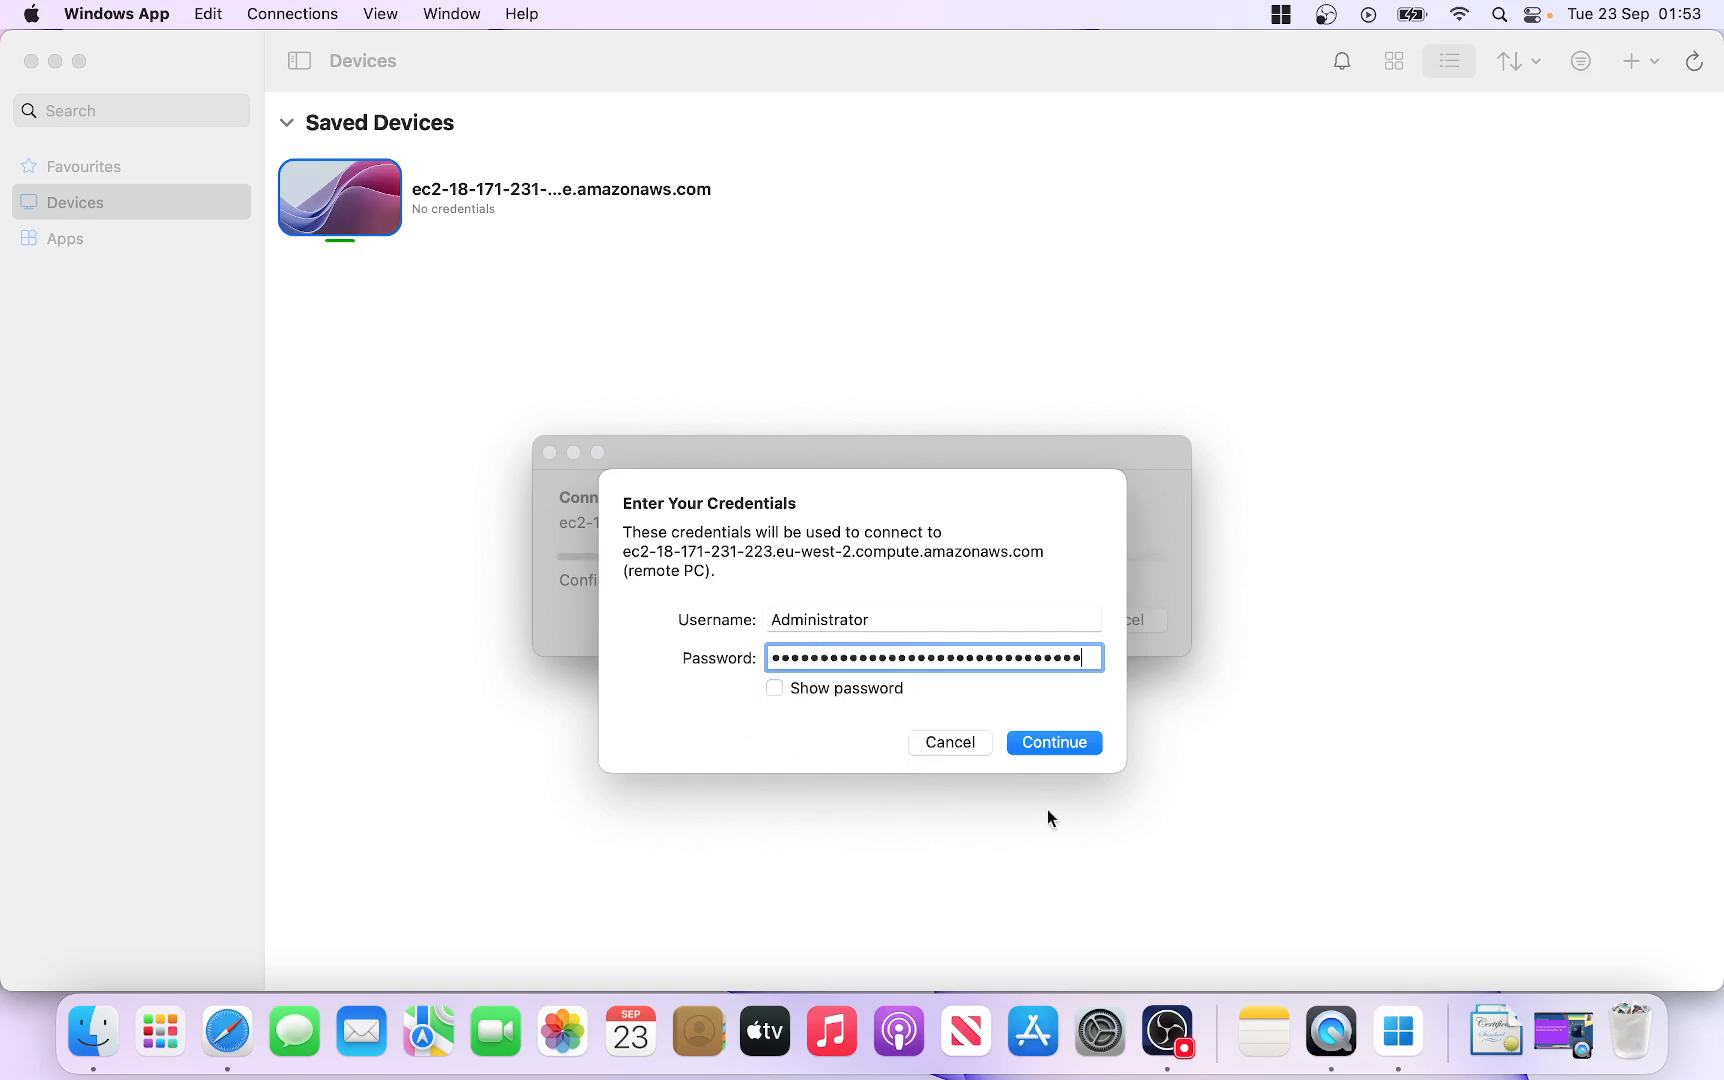
left_click(1052, 743)
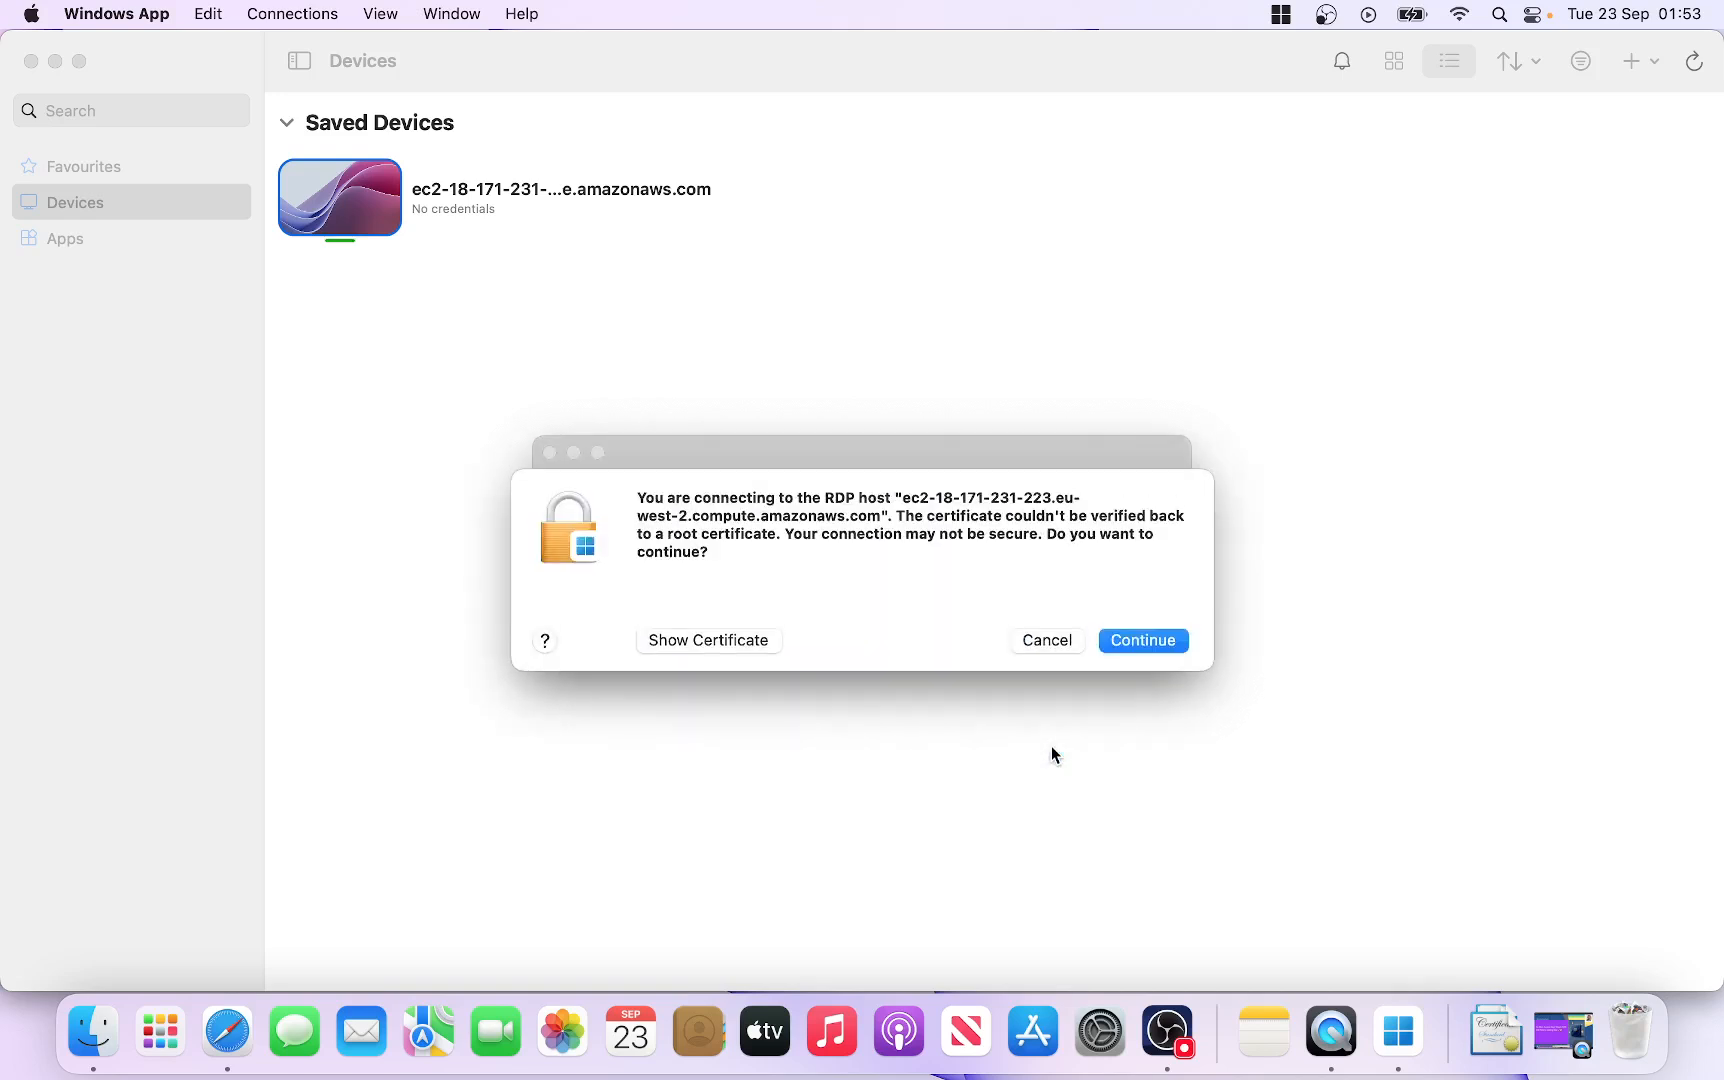
Step: Accept the EC2 host's unverified certificate so the remote Windows Server desktop opens
left_click(1157, 640)
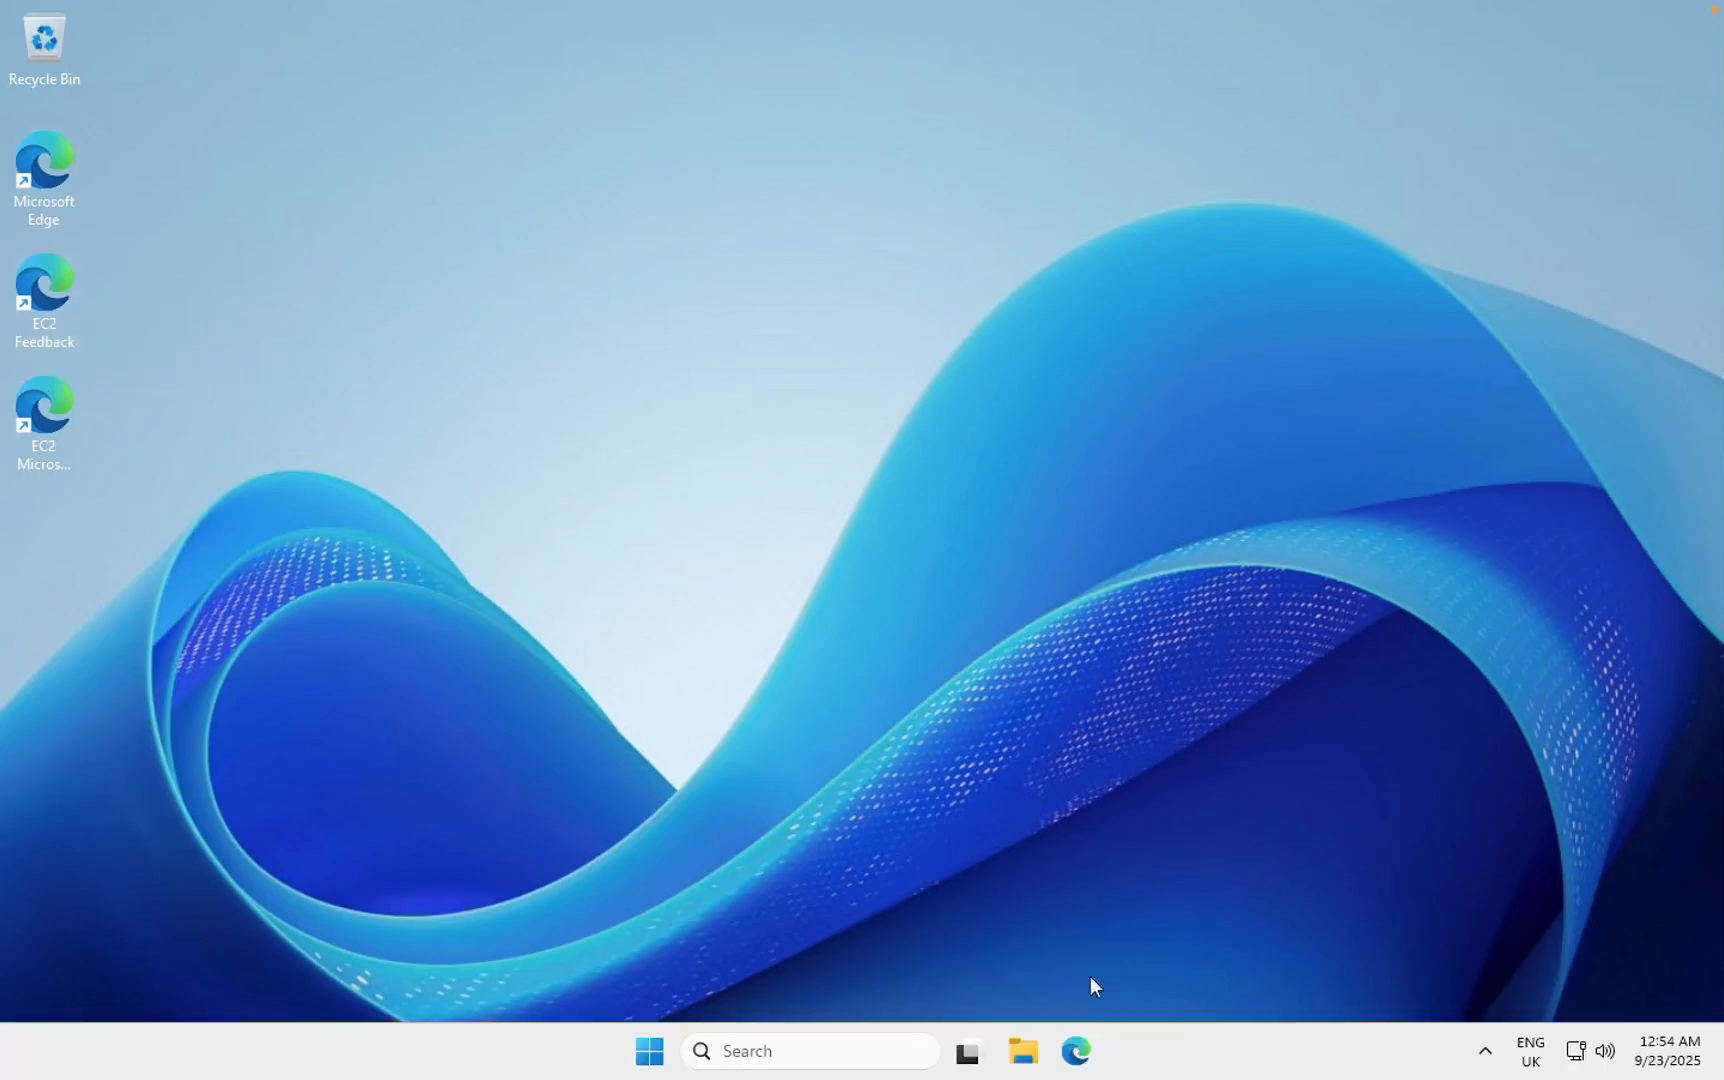
Step: Launch Edge on the remote desktop and complete first-run setup choosing Start without your data
left_click(1079, 1056)
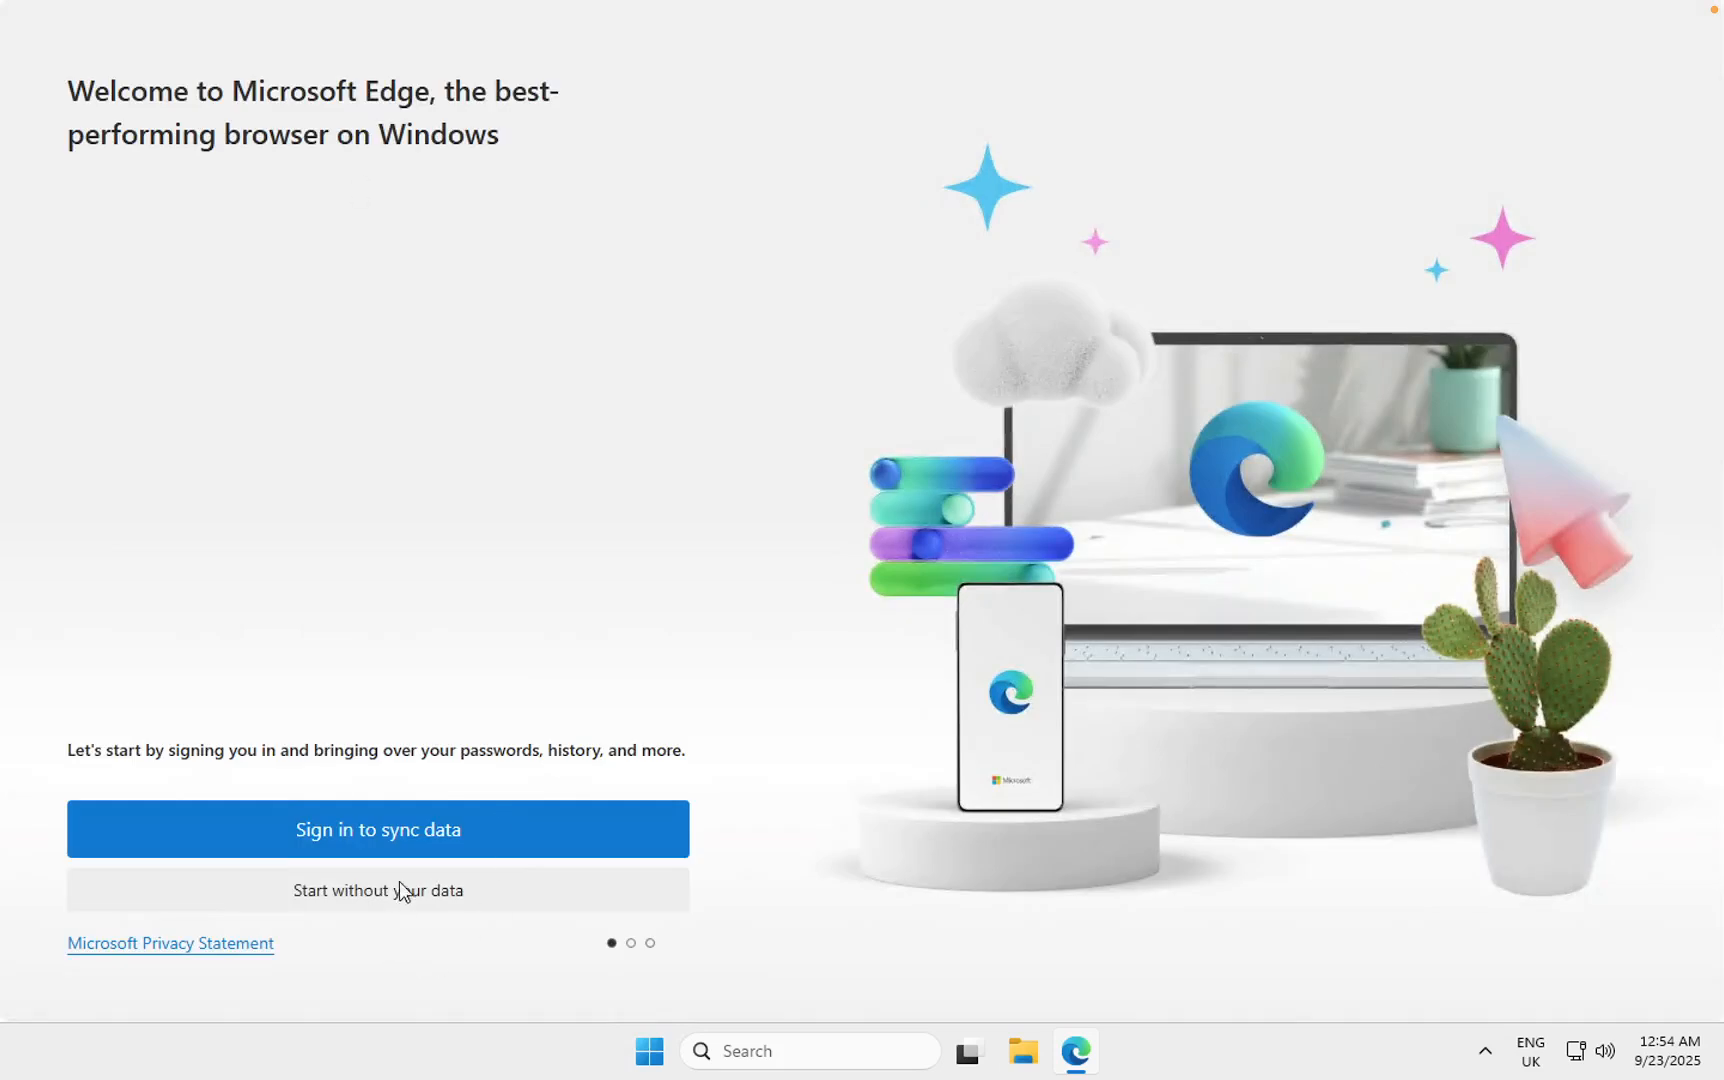
left_click(400, 889)
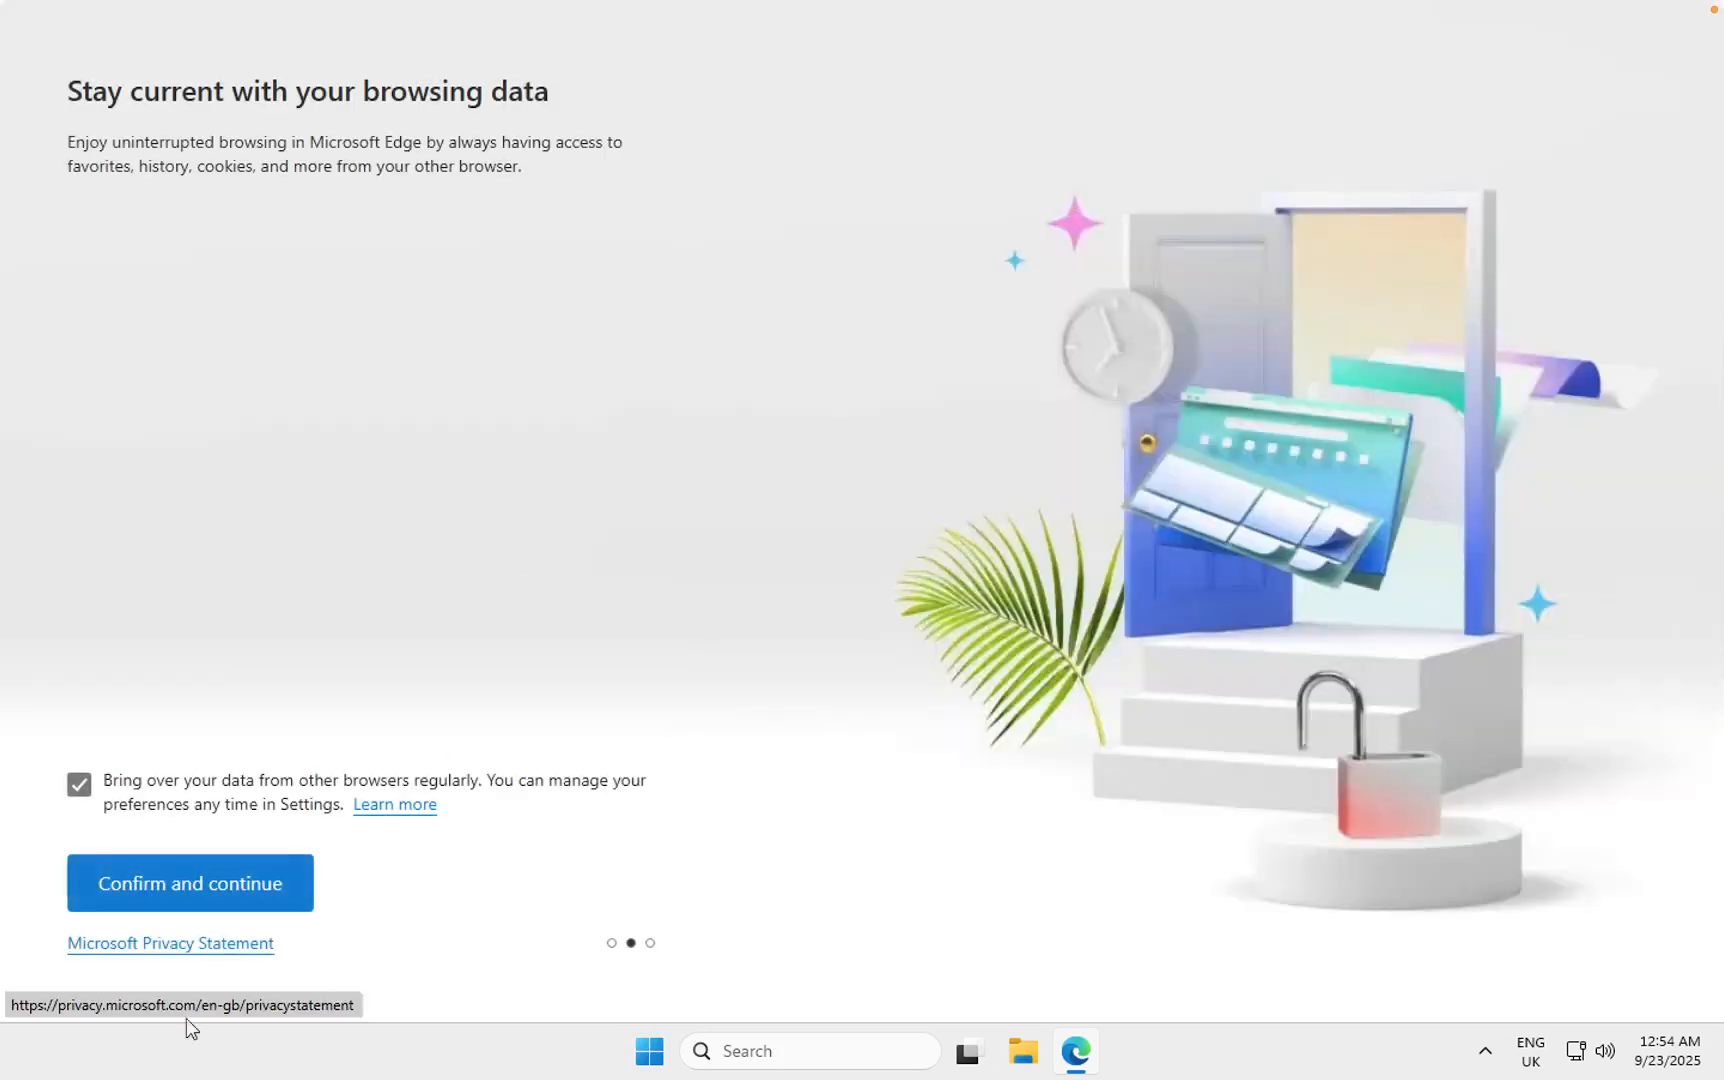
left_click(197, 880)
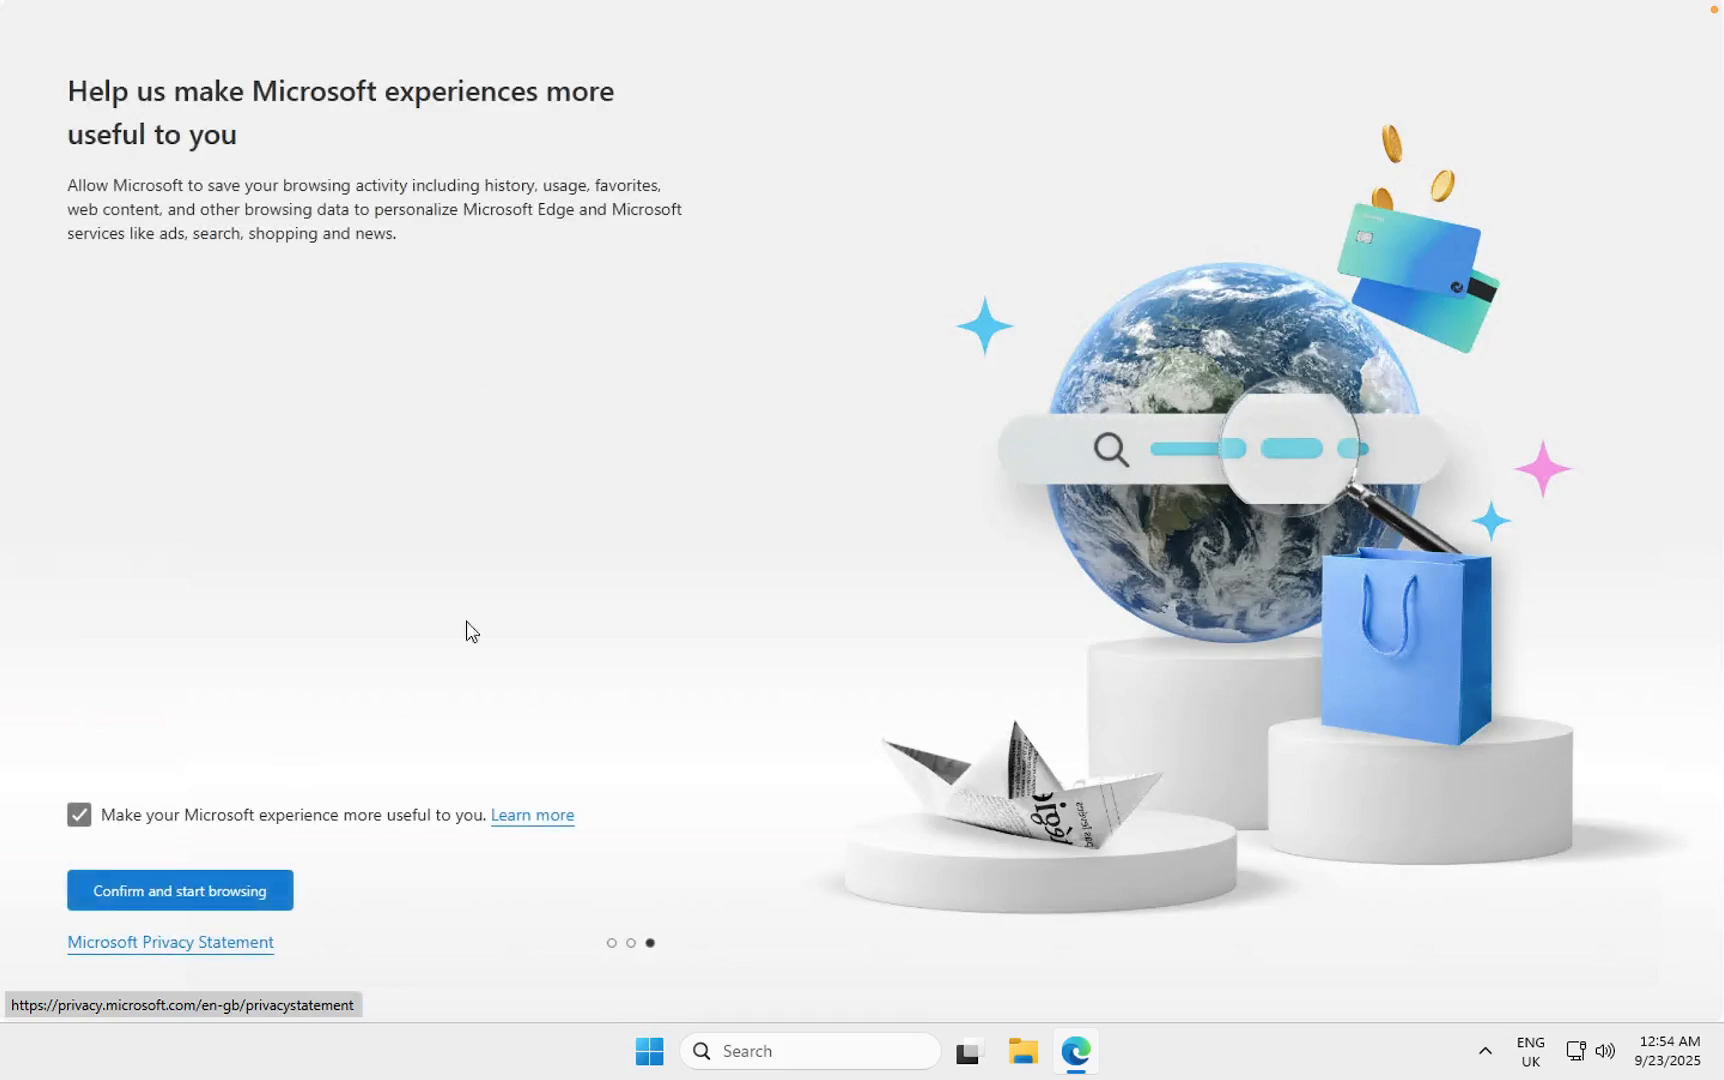
left_click(211, 888)
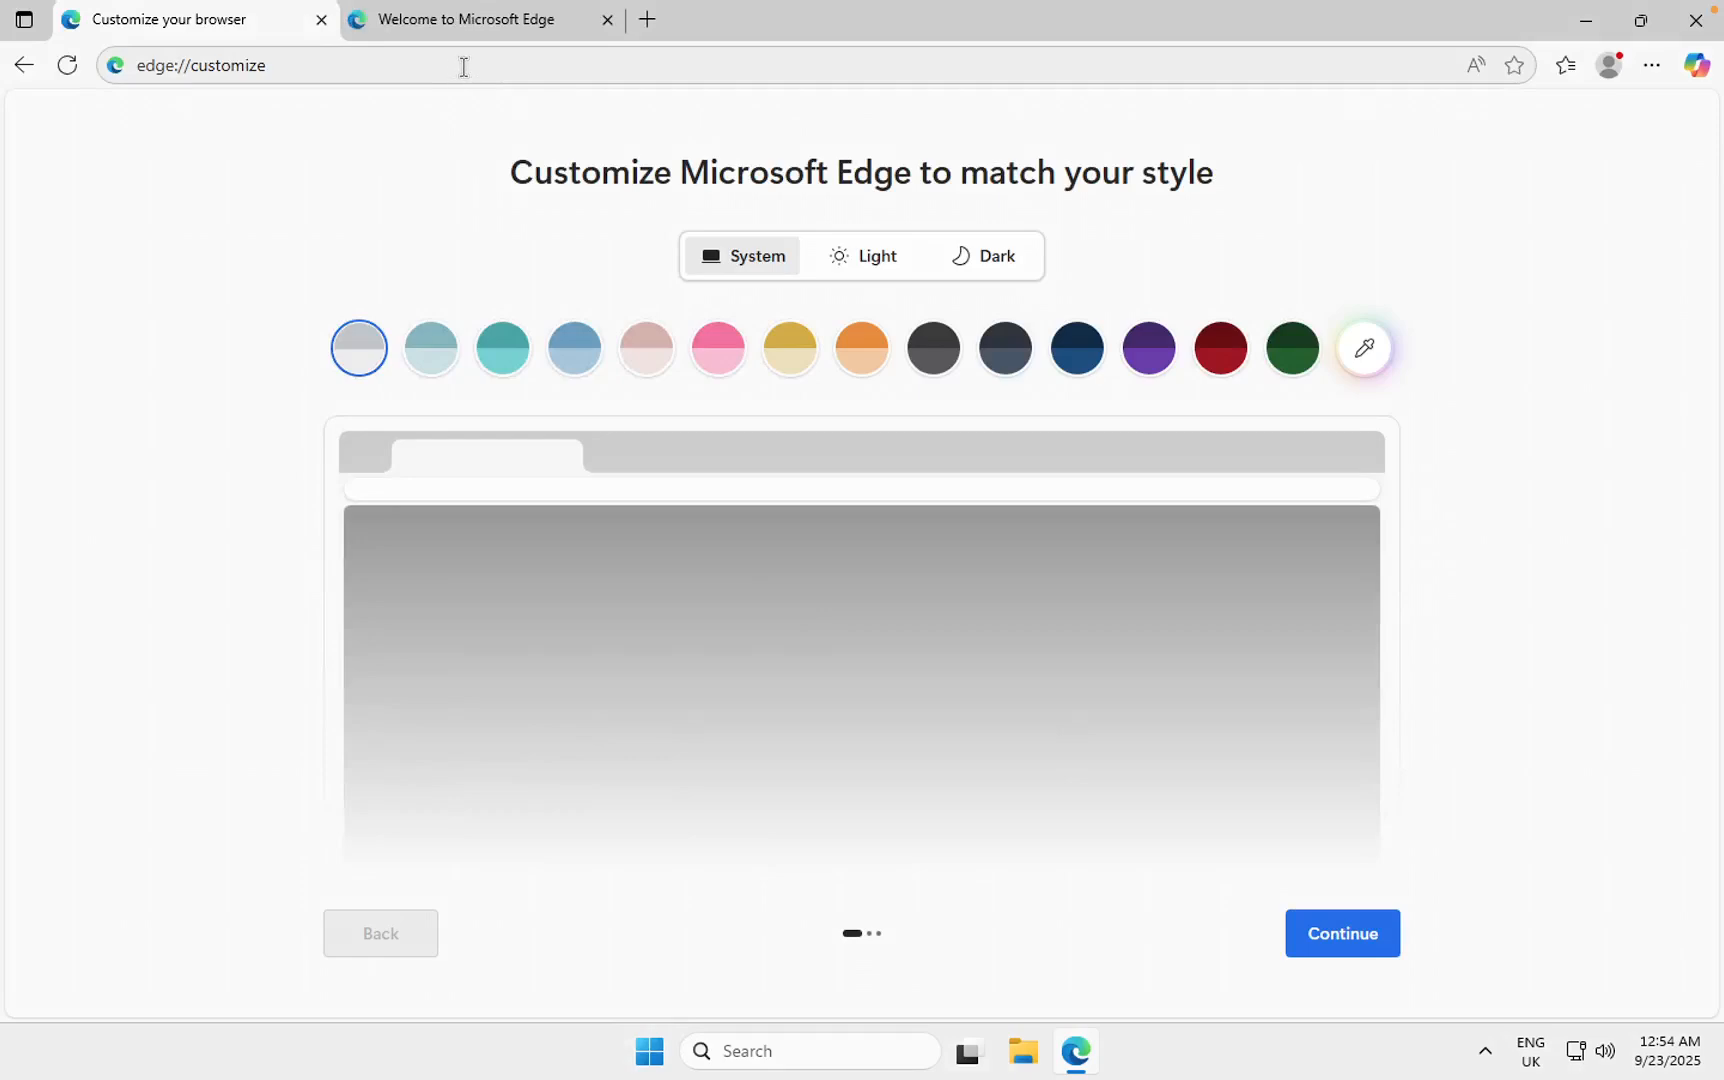
Step: Search 'bbc' in Edge, open the Home - BBC News result, and scroll down to its video clips
left_click(457, 67)
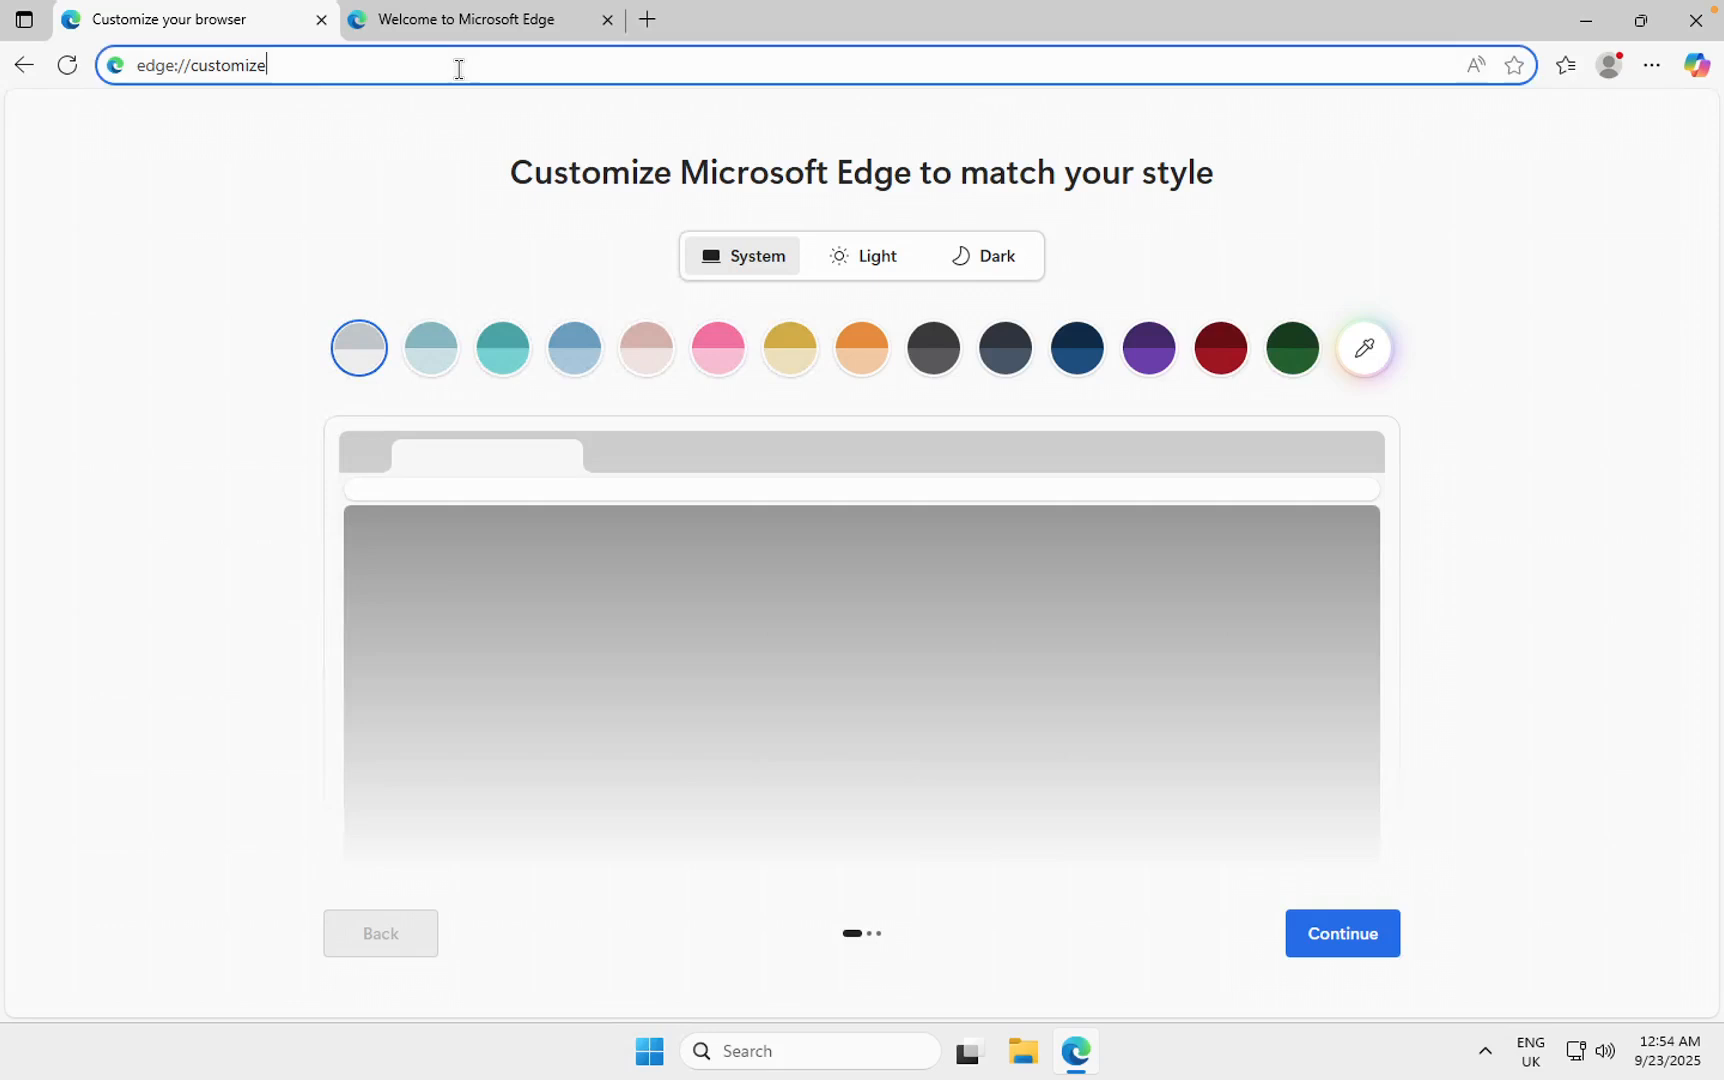
type("bbc news")
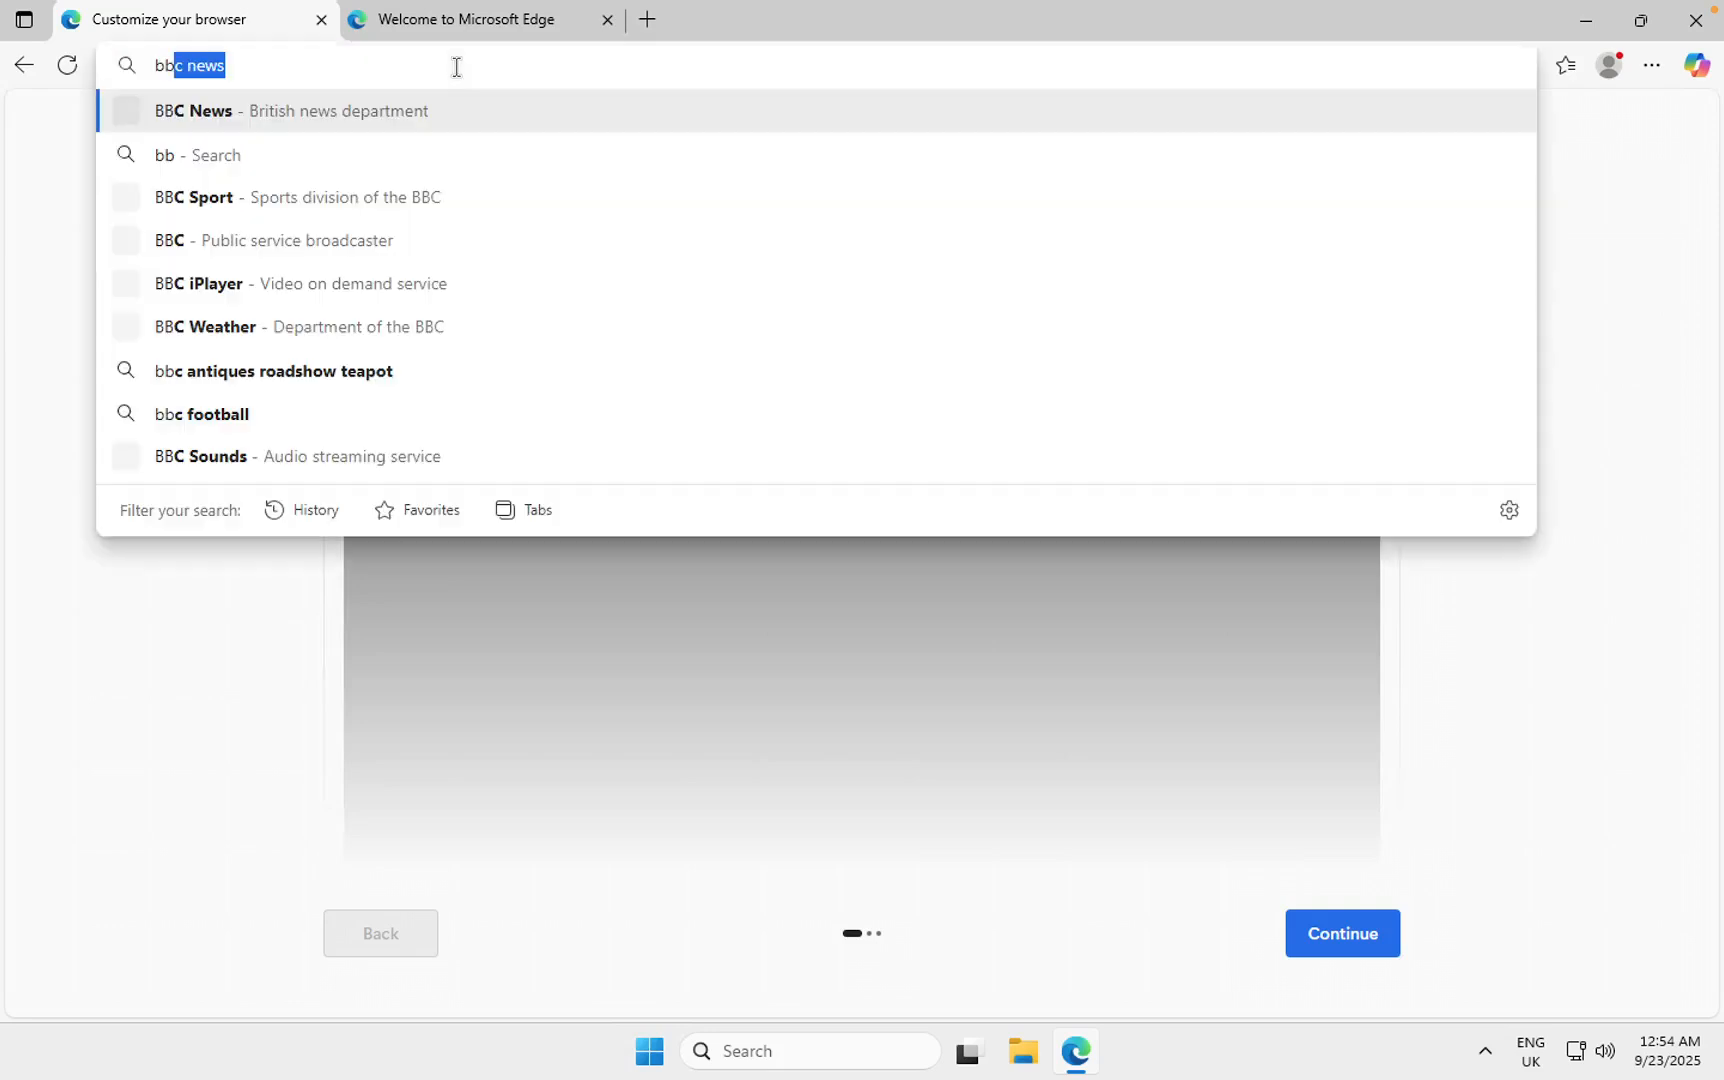
key("Return")
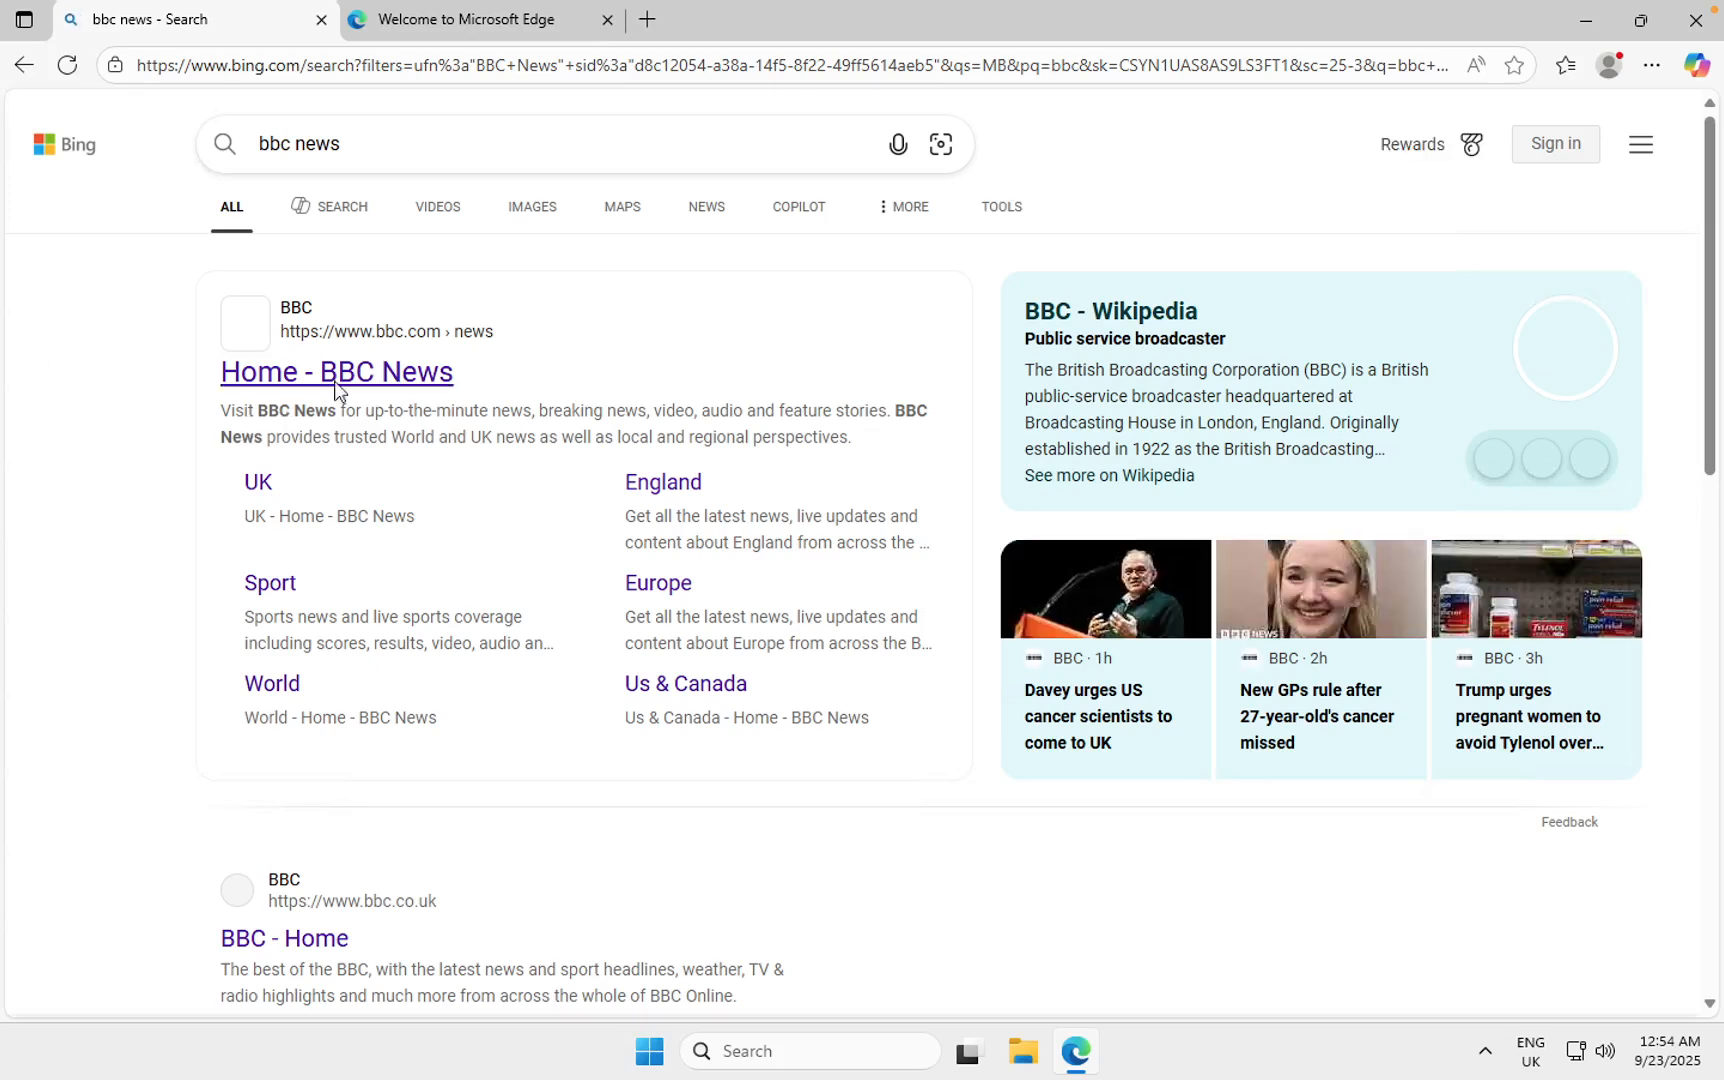
left_click(338, 388)
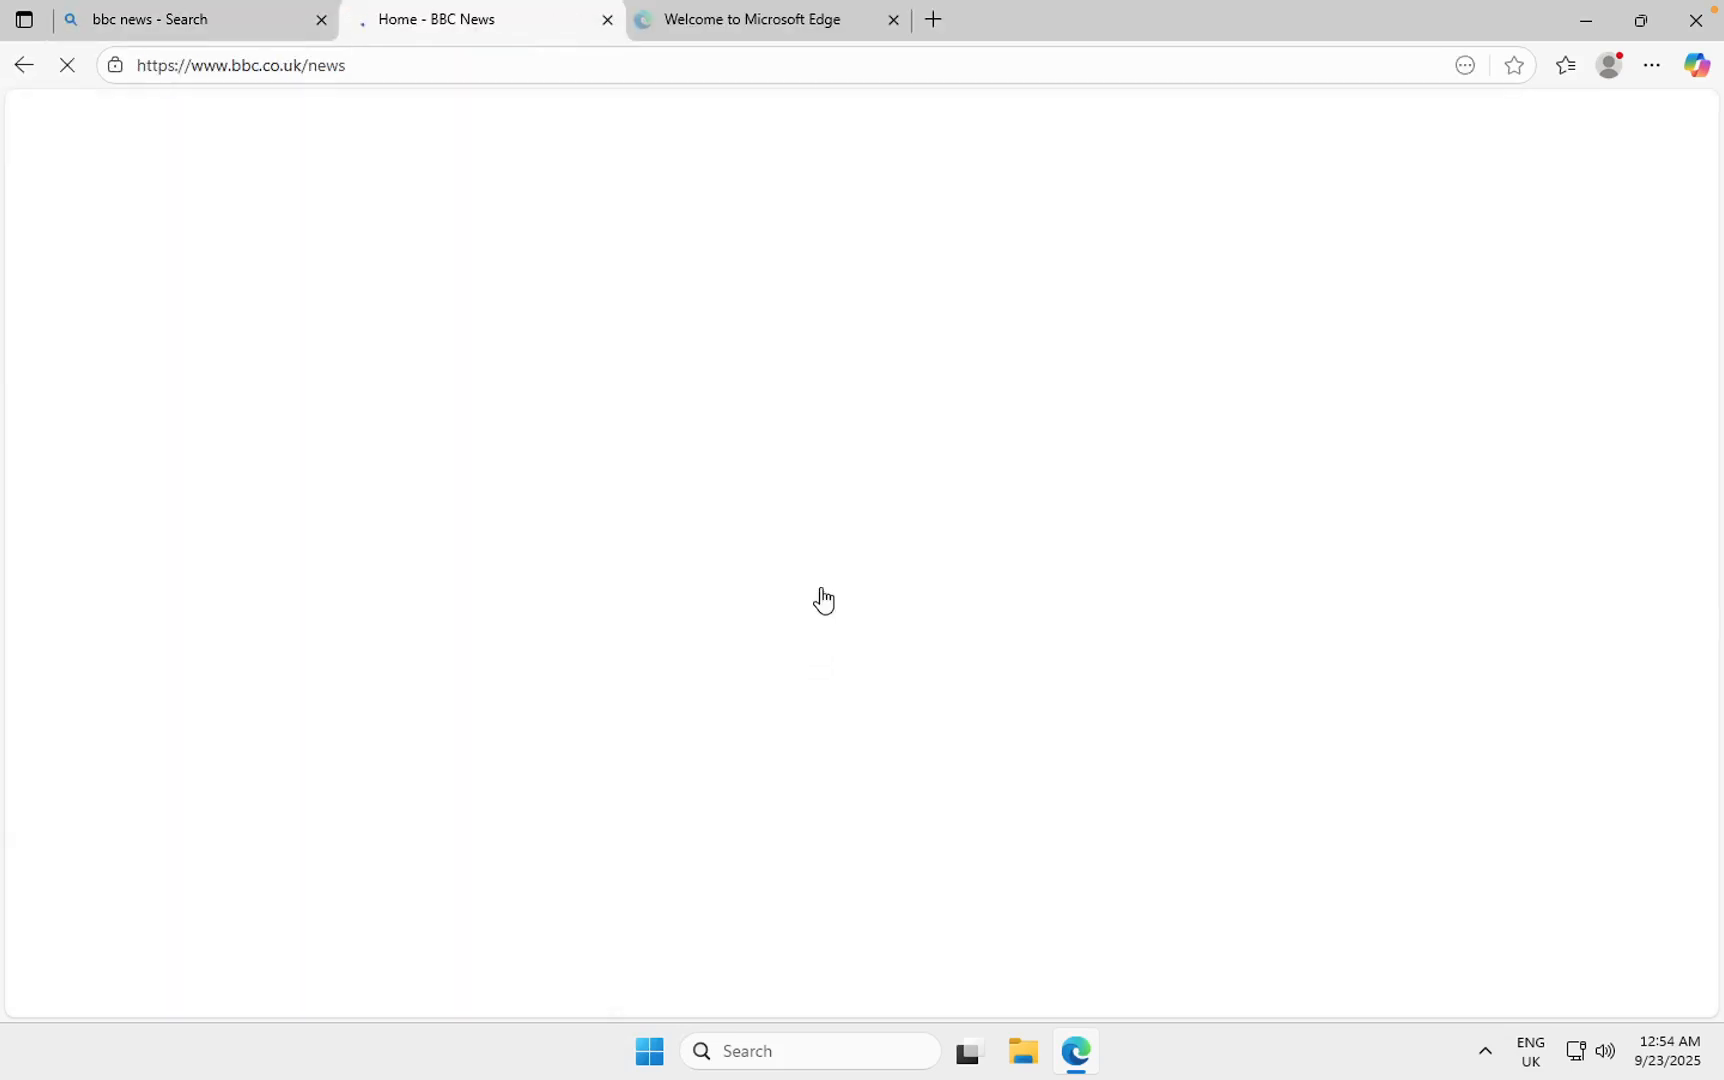
scroll(825, 598, "down", 2)
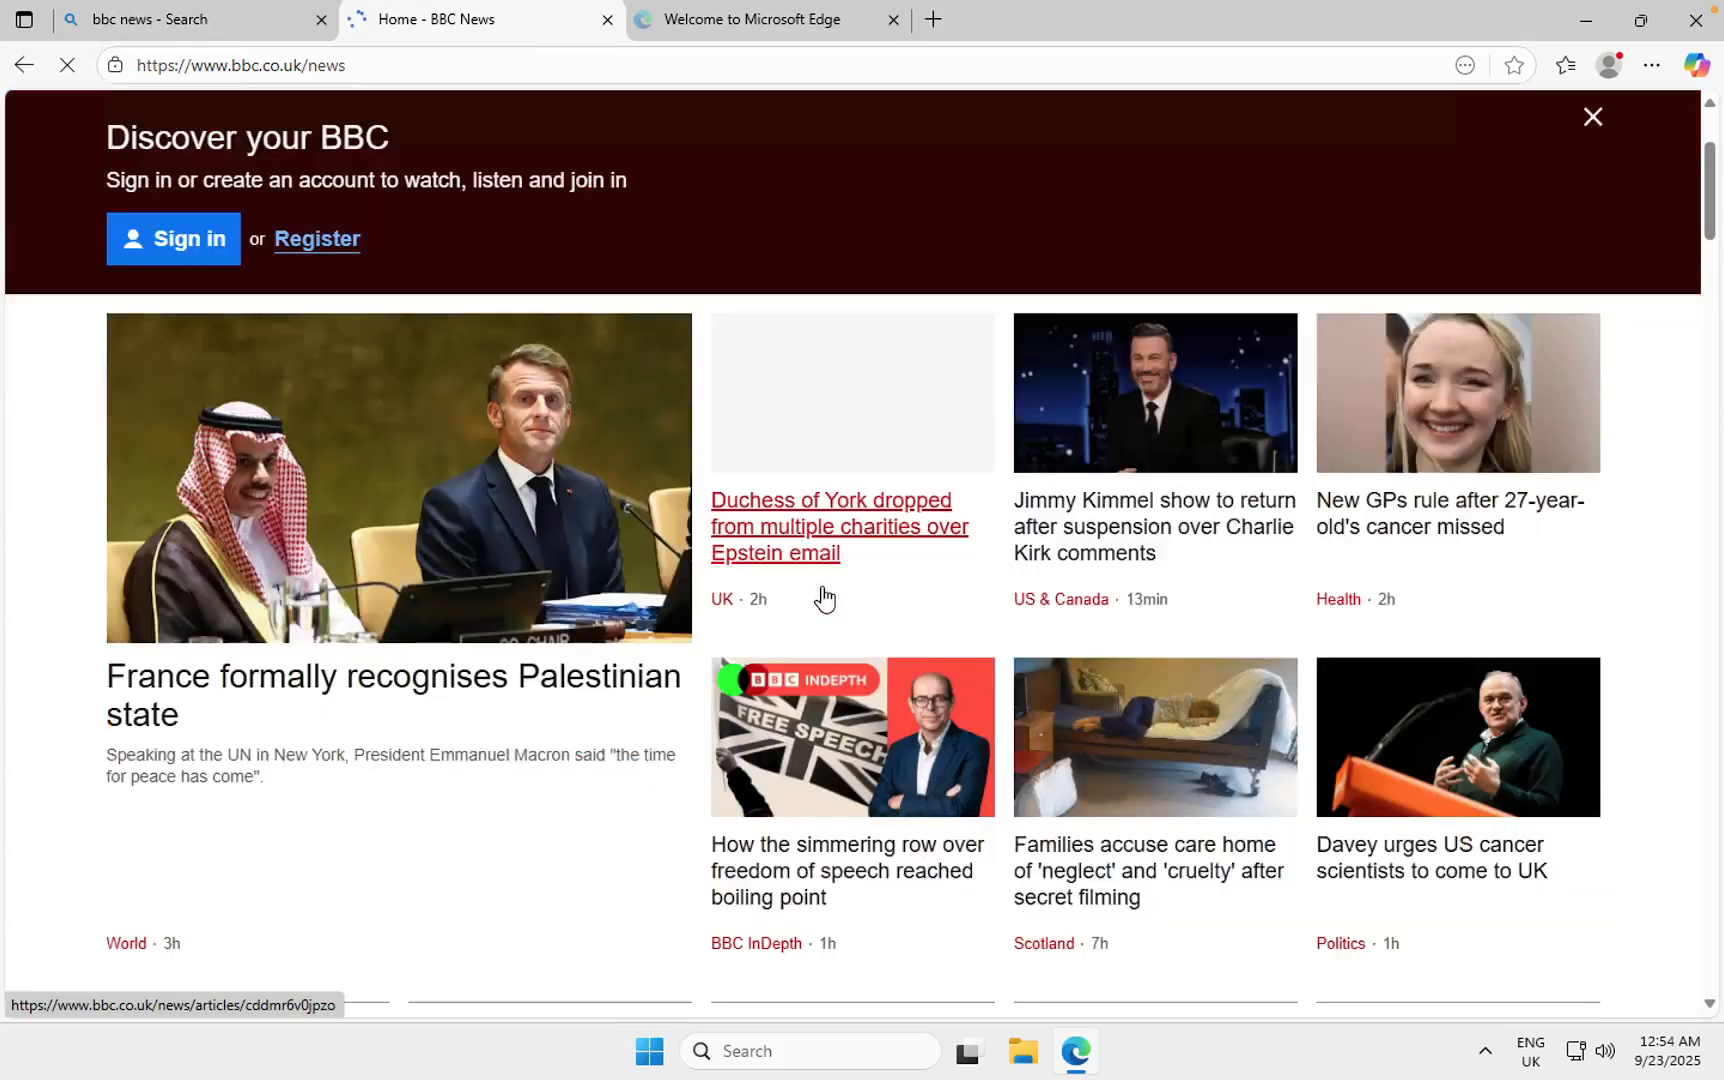
scroll(825, 598, "down", 1)
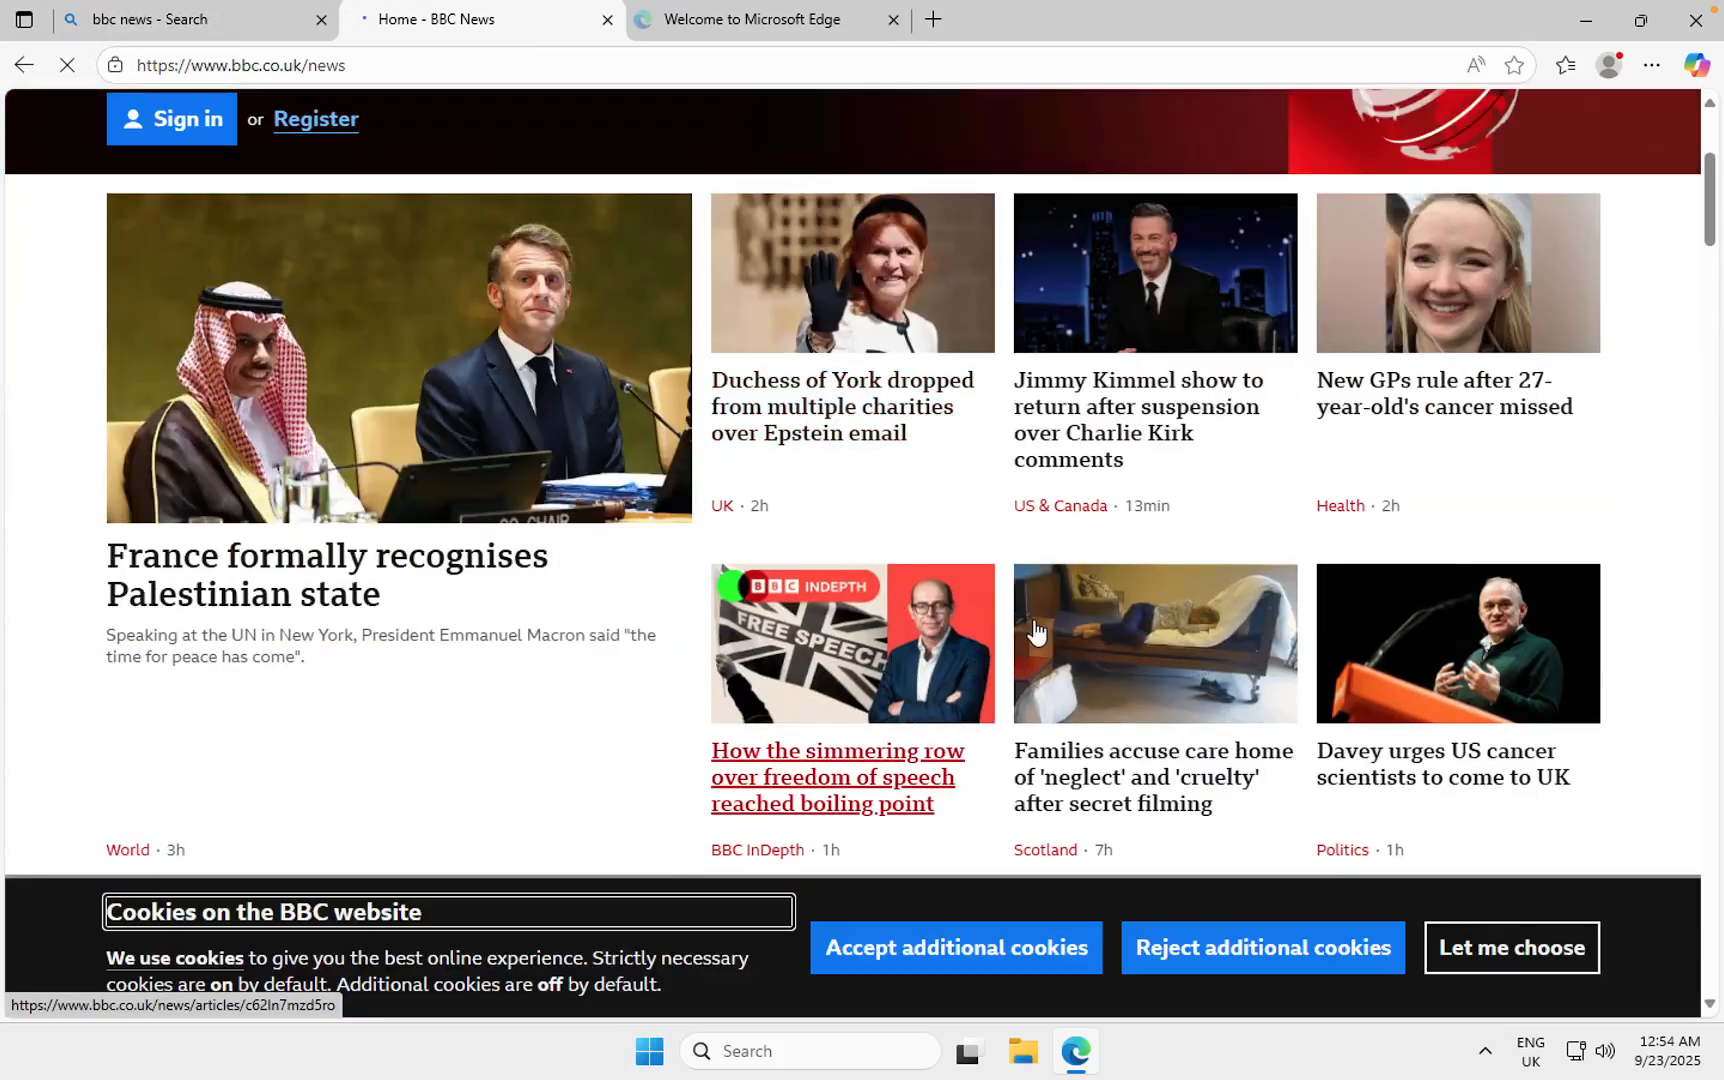
scroll(1033, 625, "down", 4)
scroll(1033, 628, "down", 6)
scroll(1035, 630, "down", 4)
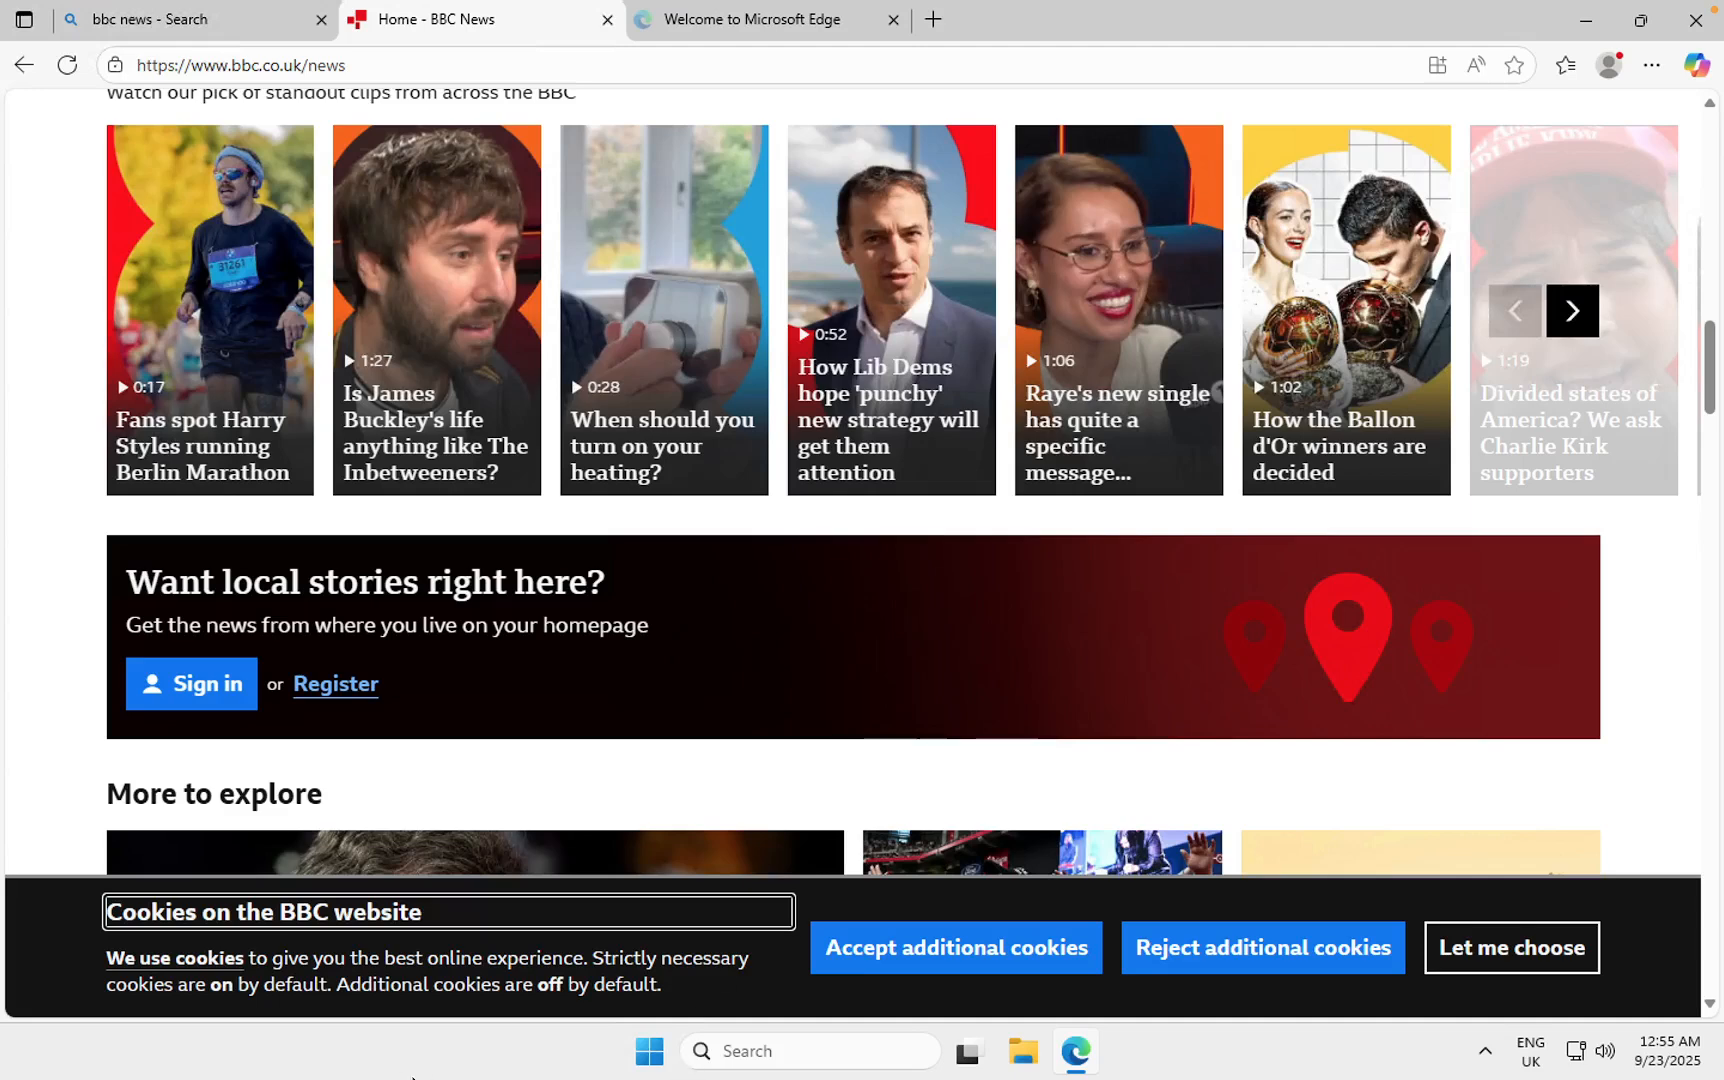
mouse_move(410, 1077)
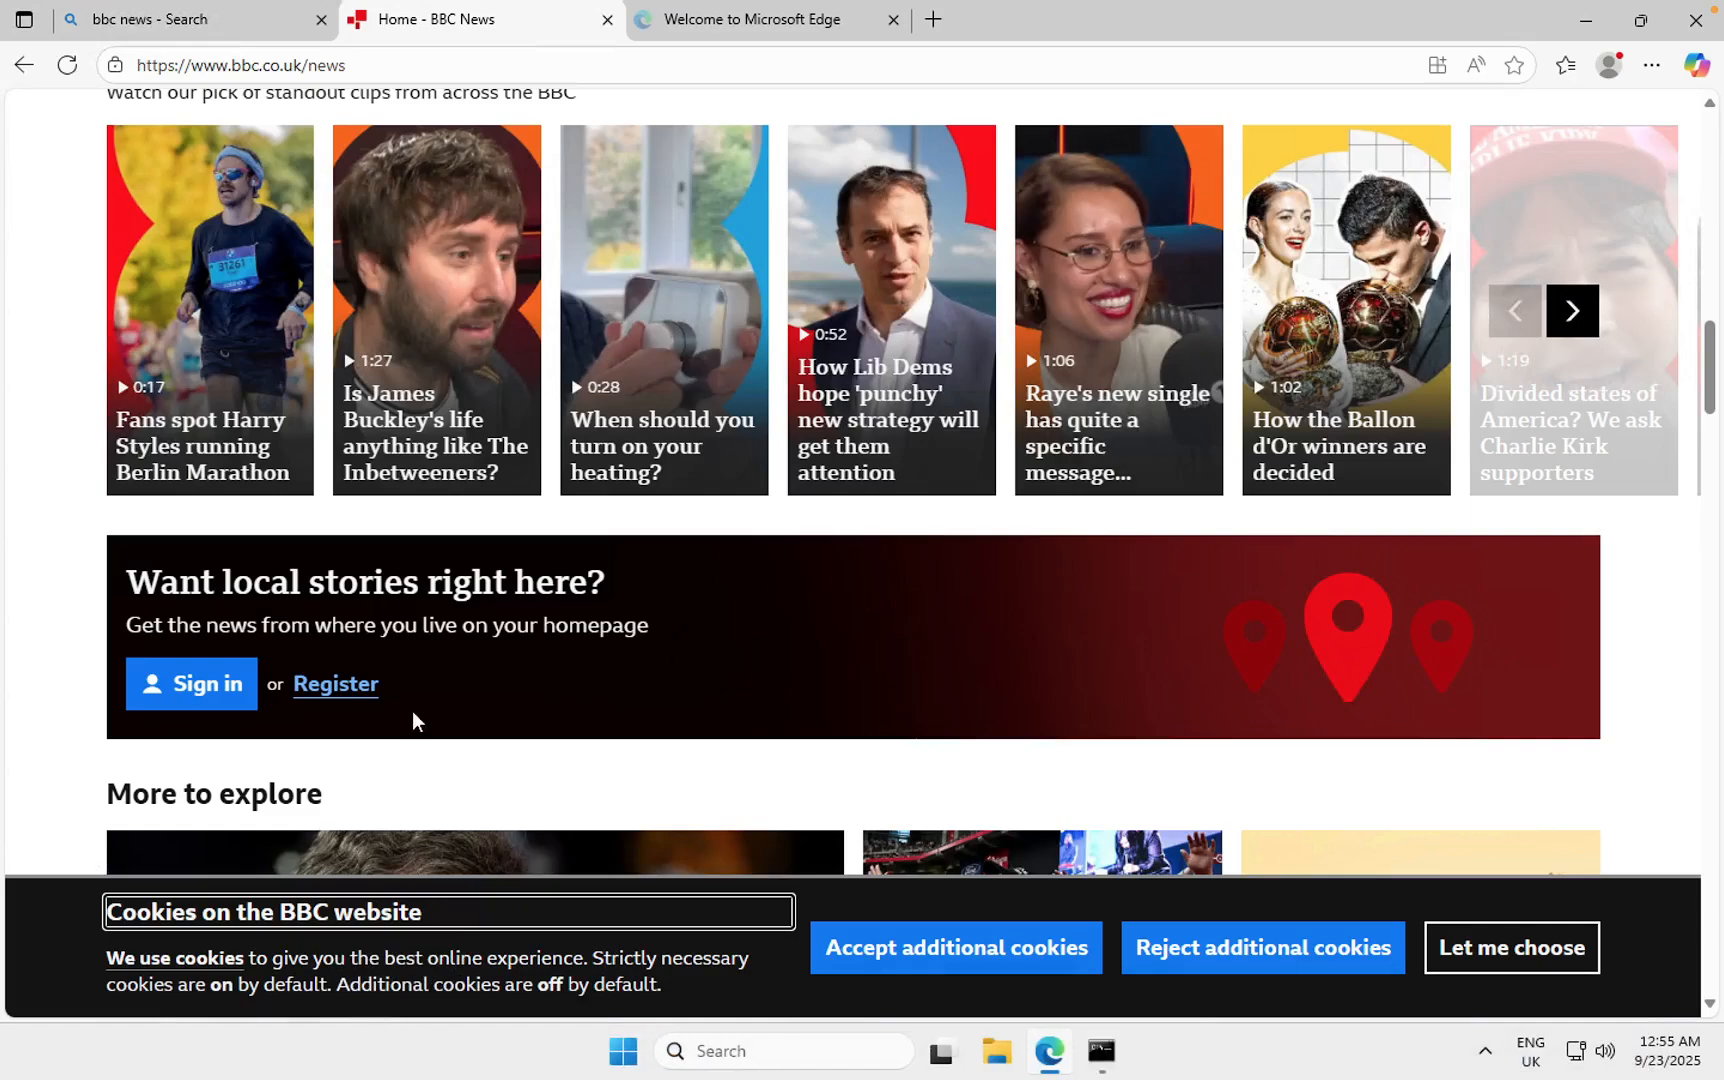
Step: Terminate the qa-windows instance (i-0d08d3aa07f36fe10) from the EC2 Instances list
mouse_move(316, 1067)
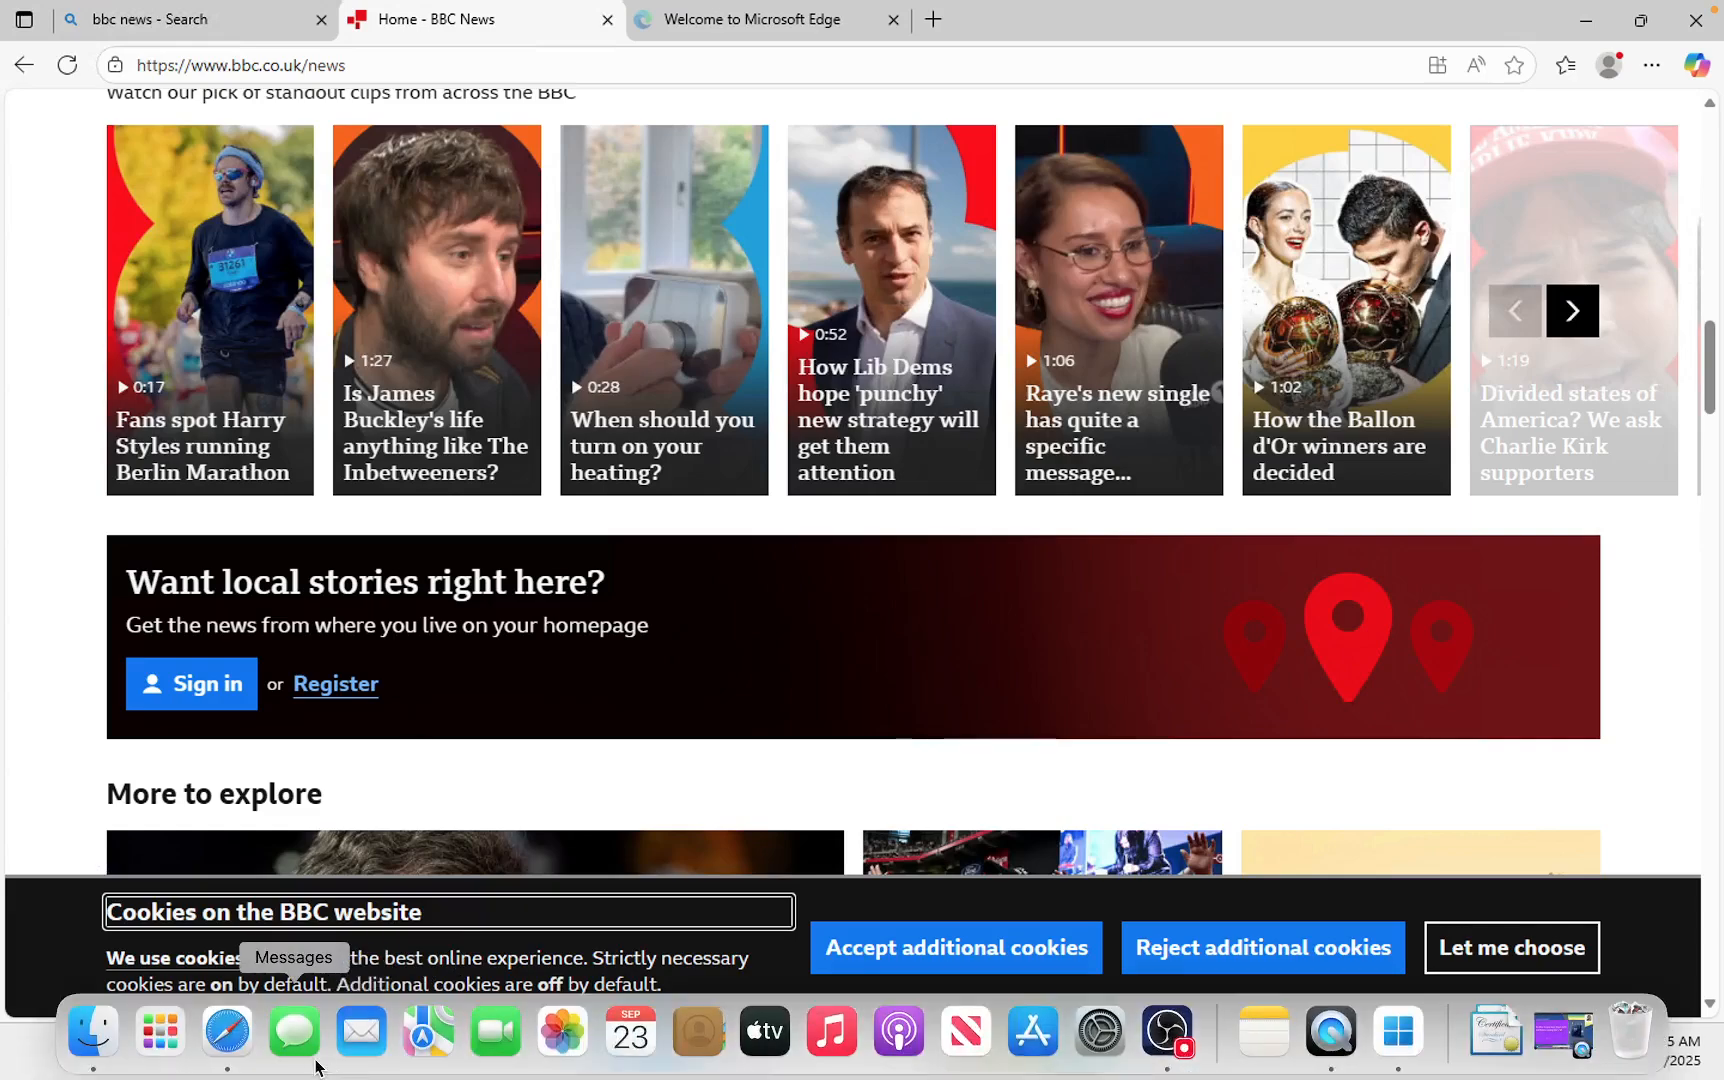
left_click(232, 1040)
scroll(262, 330, "up", 2)
scroll(262, 330, "up", 2)
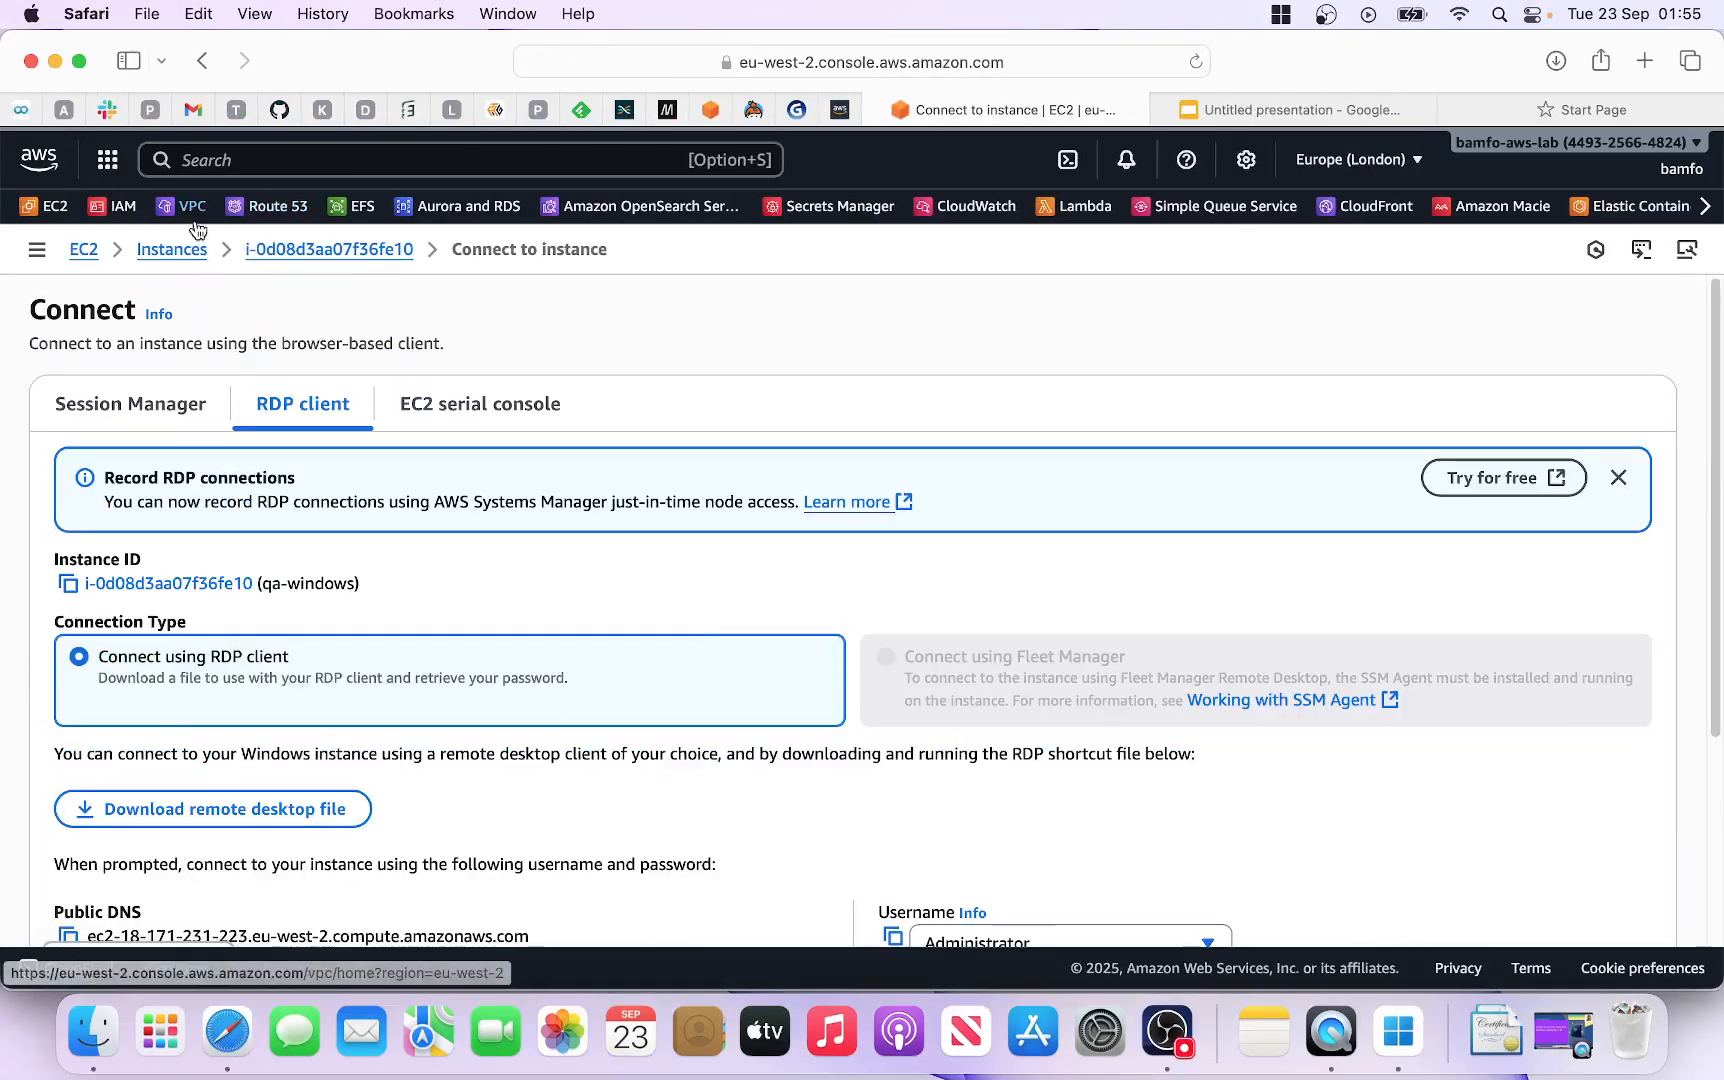
left_click(171, 250)
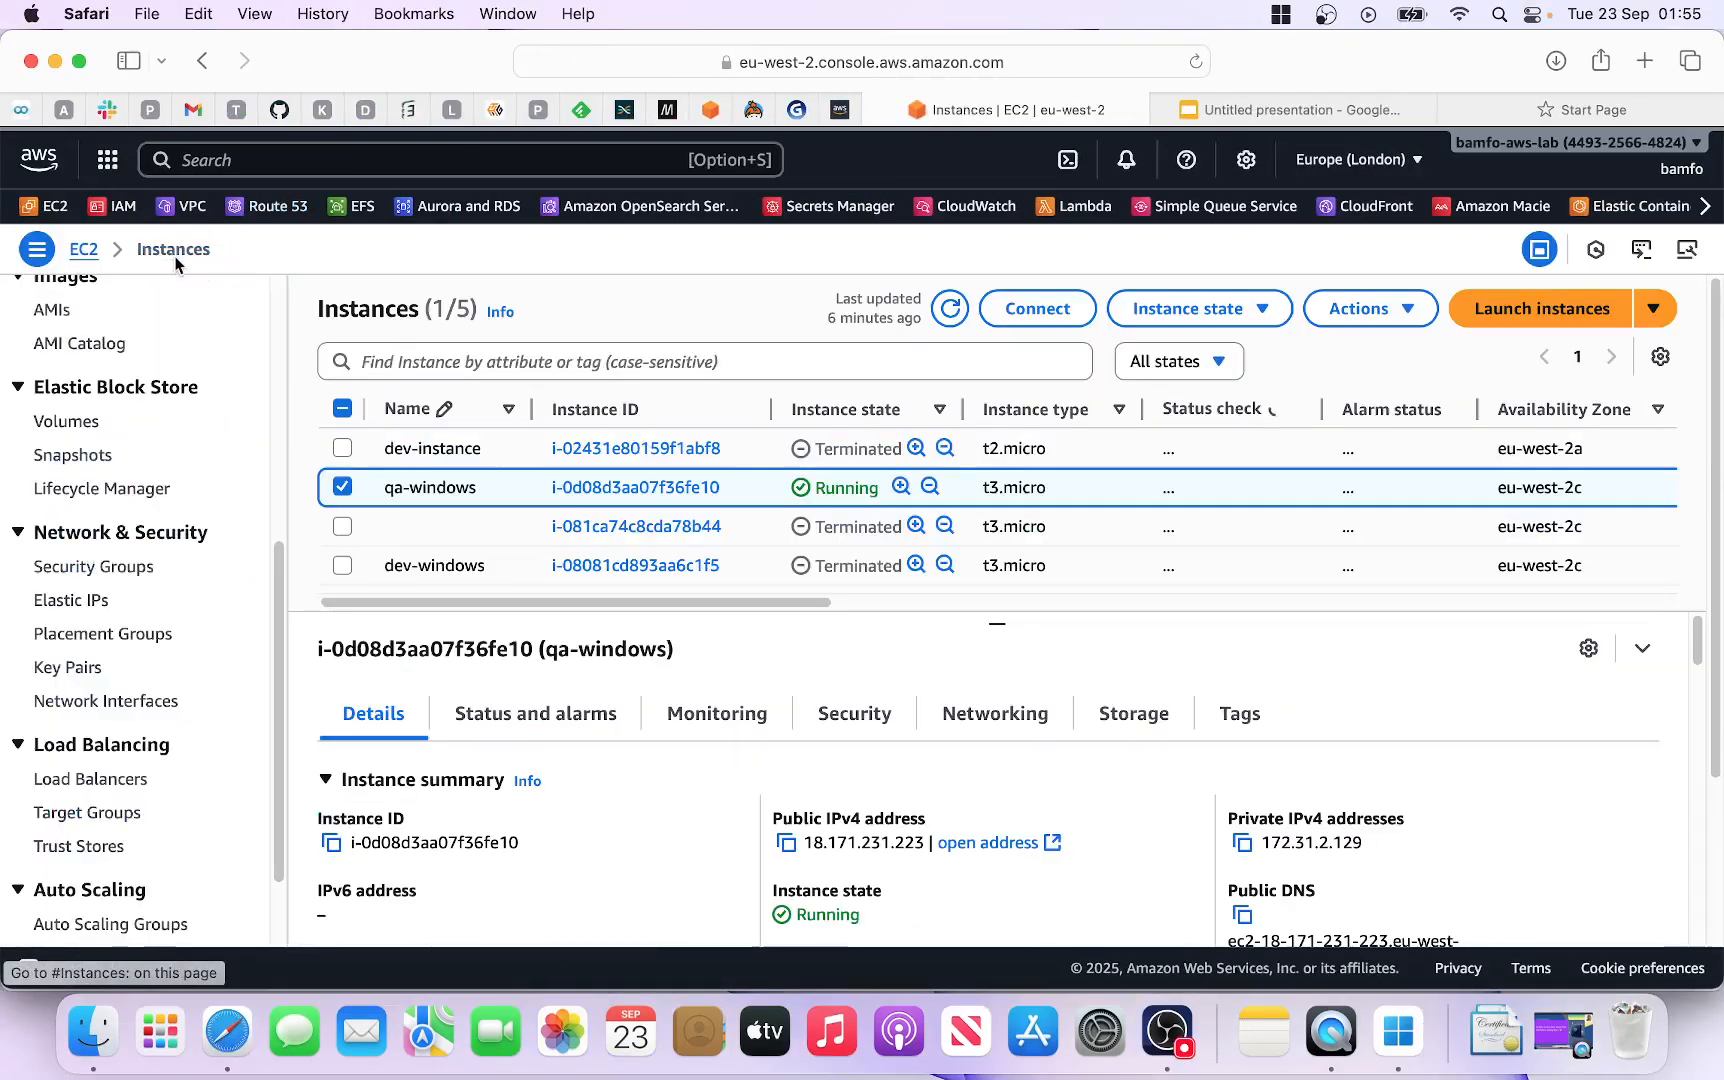
left_click(1266, 318)
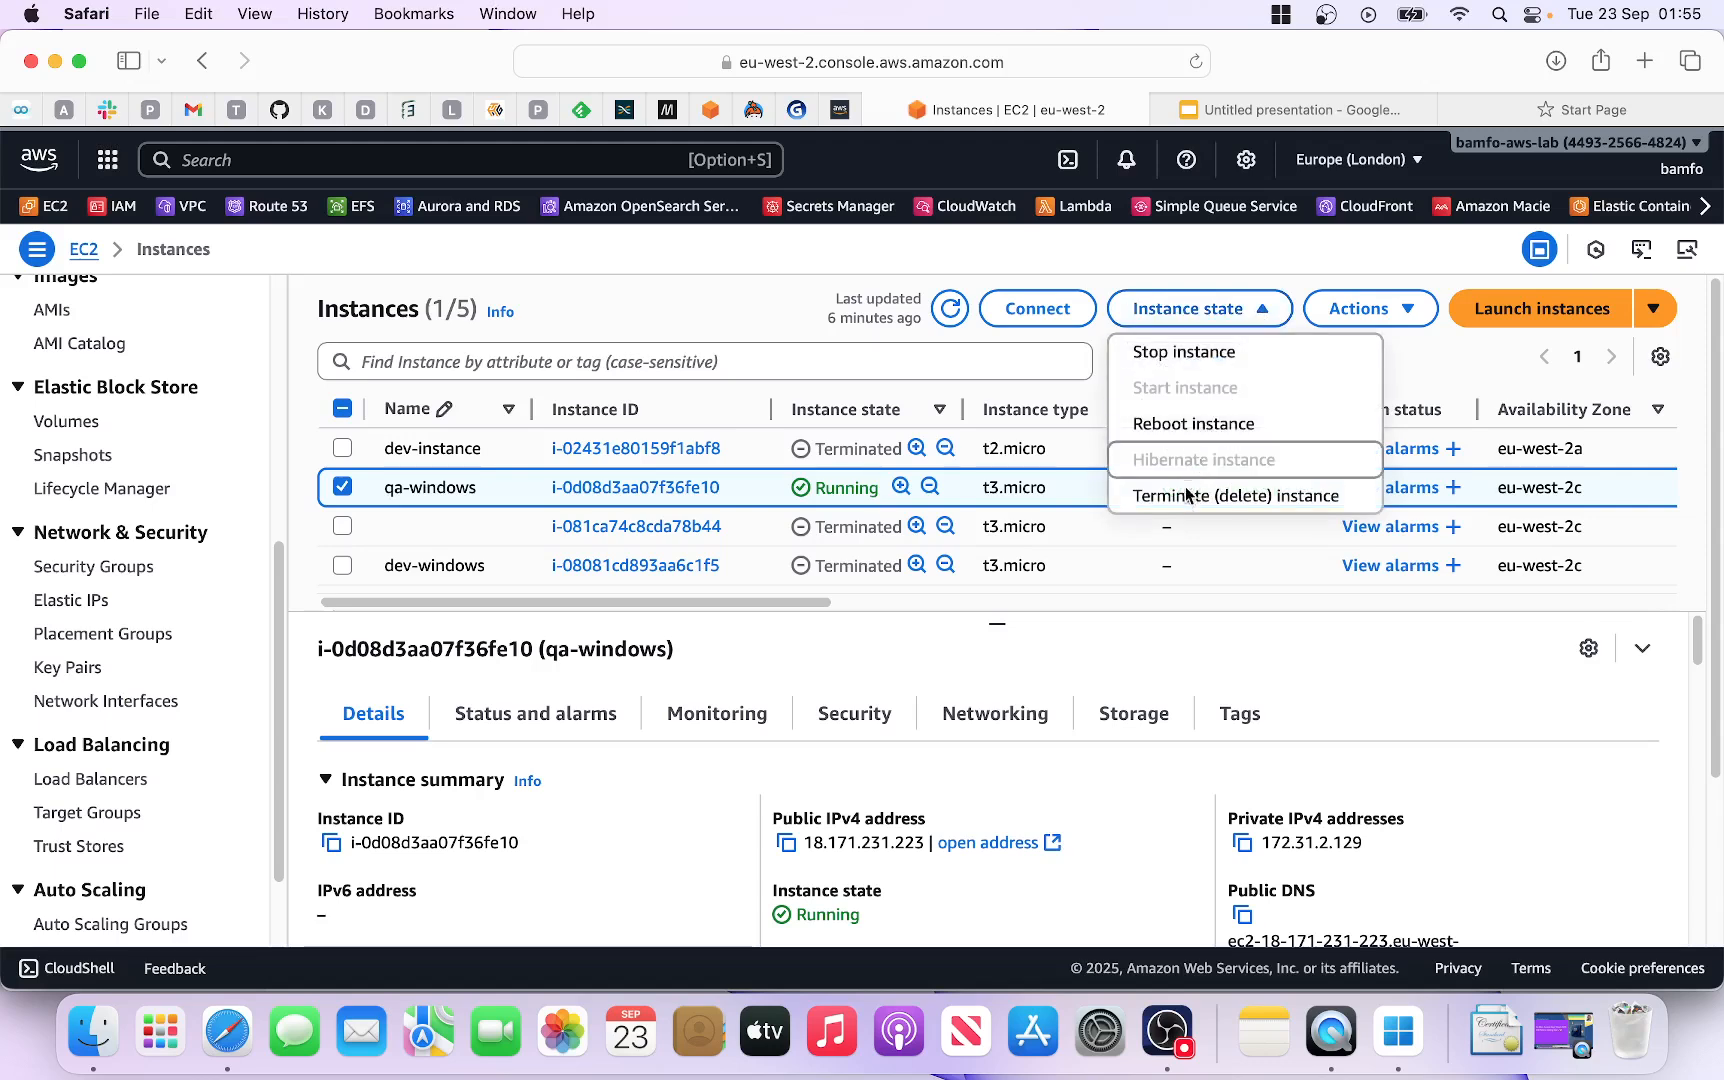
left_click(1185, 500)
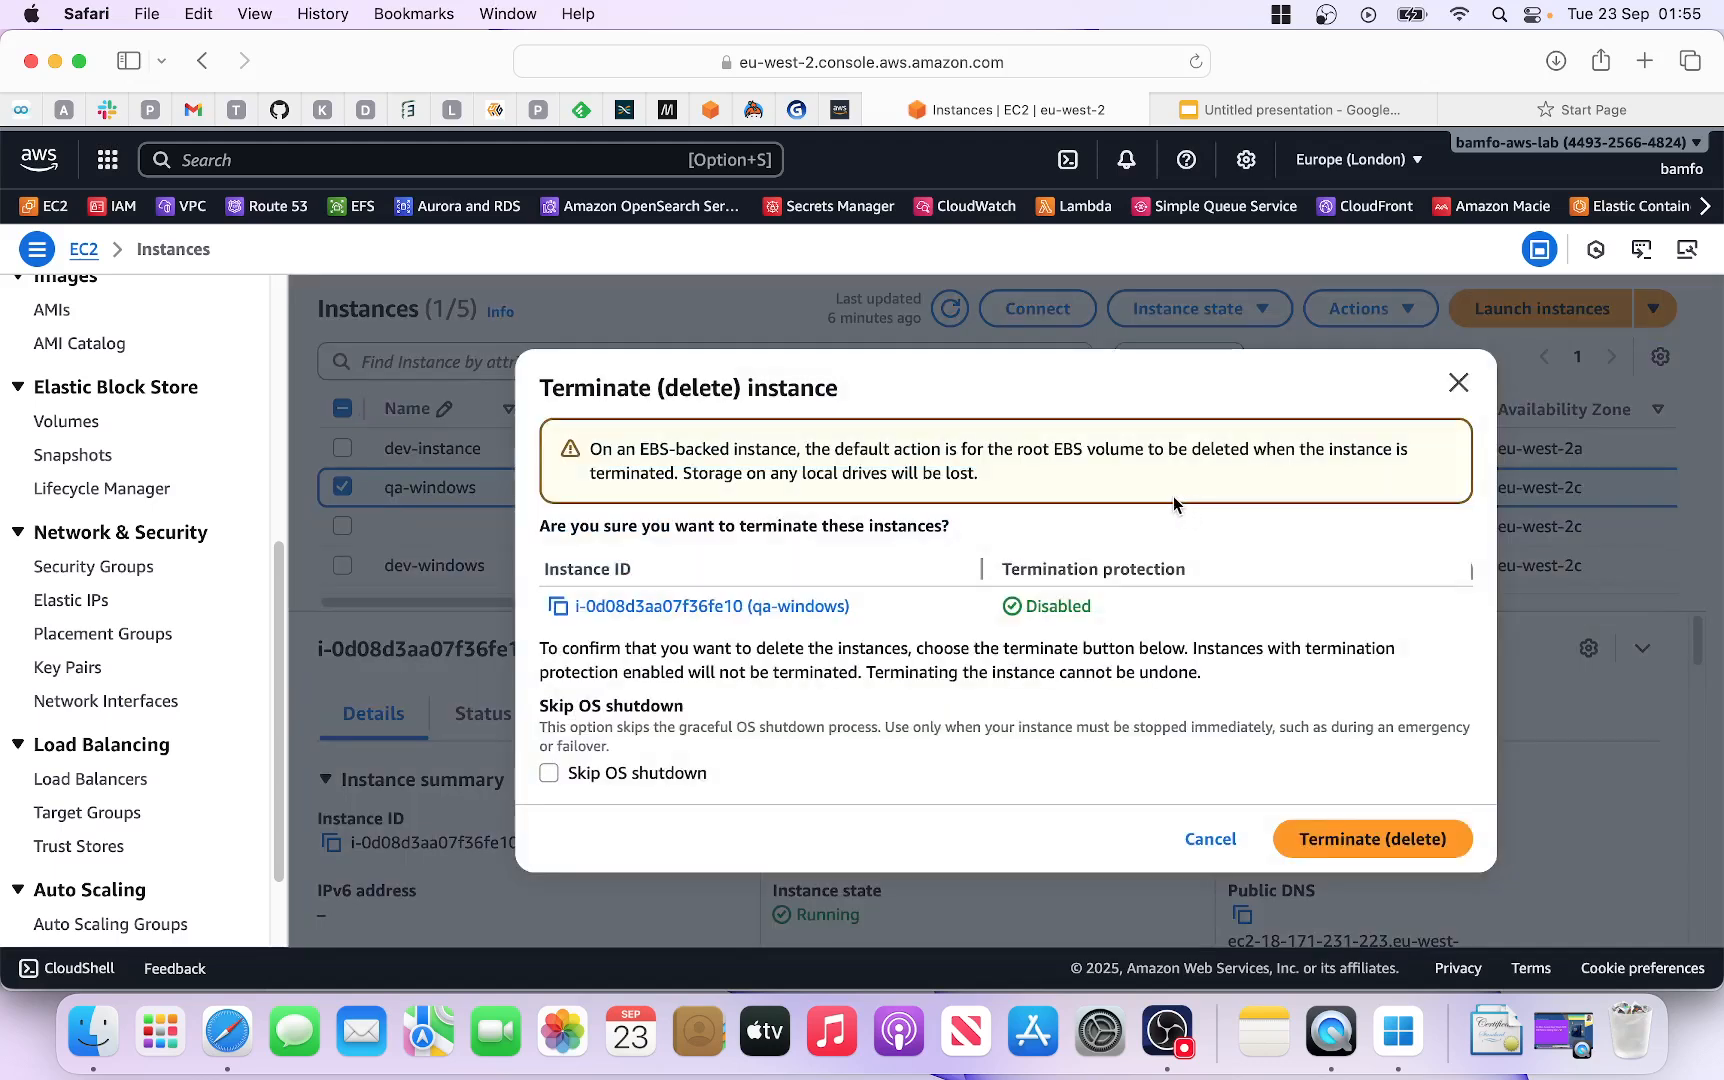
left_click(1387, 849)
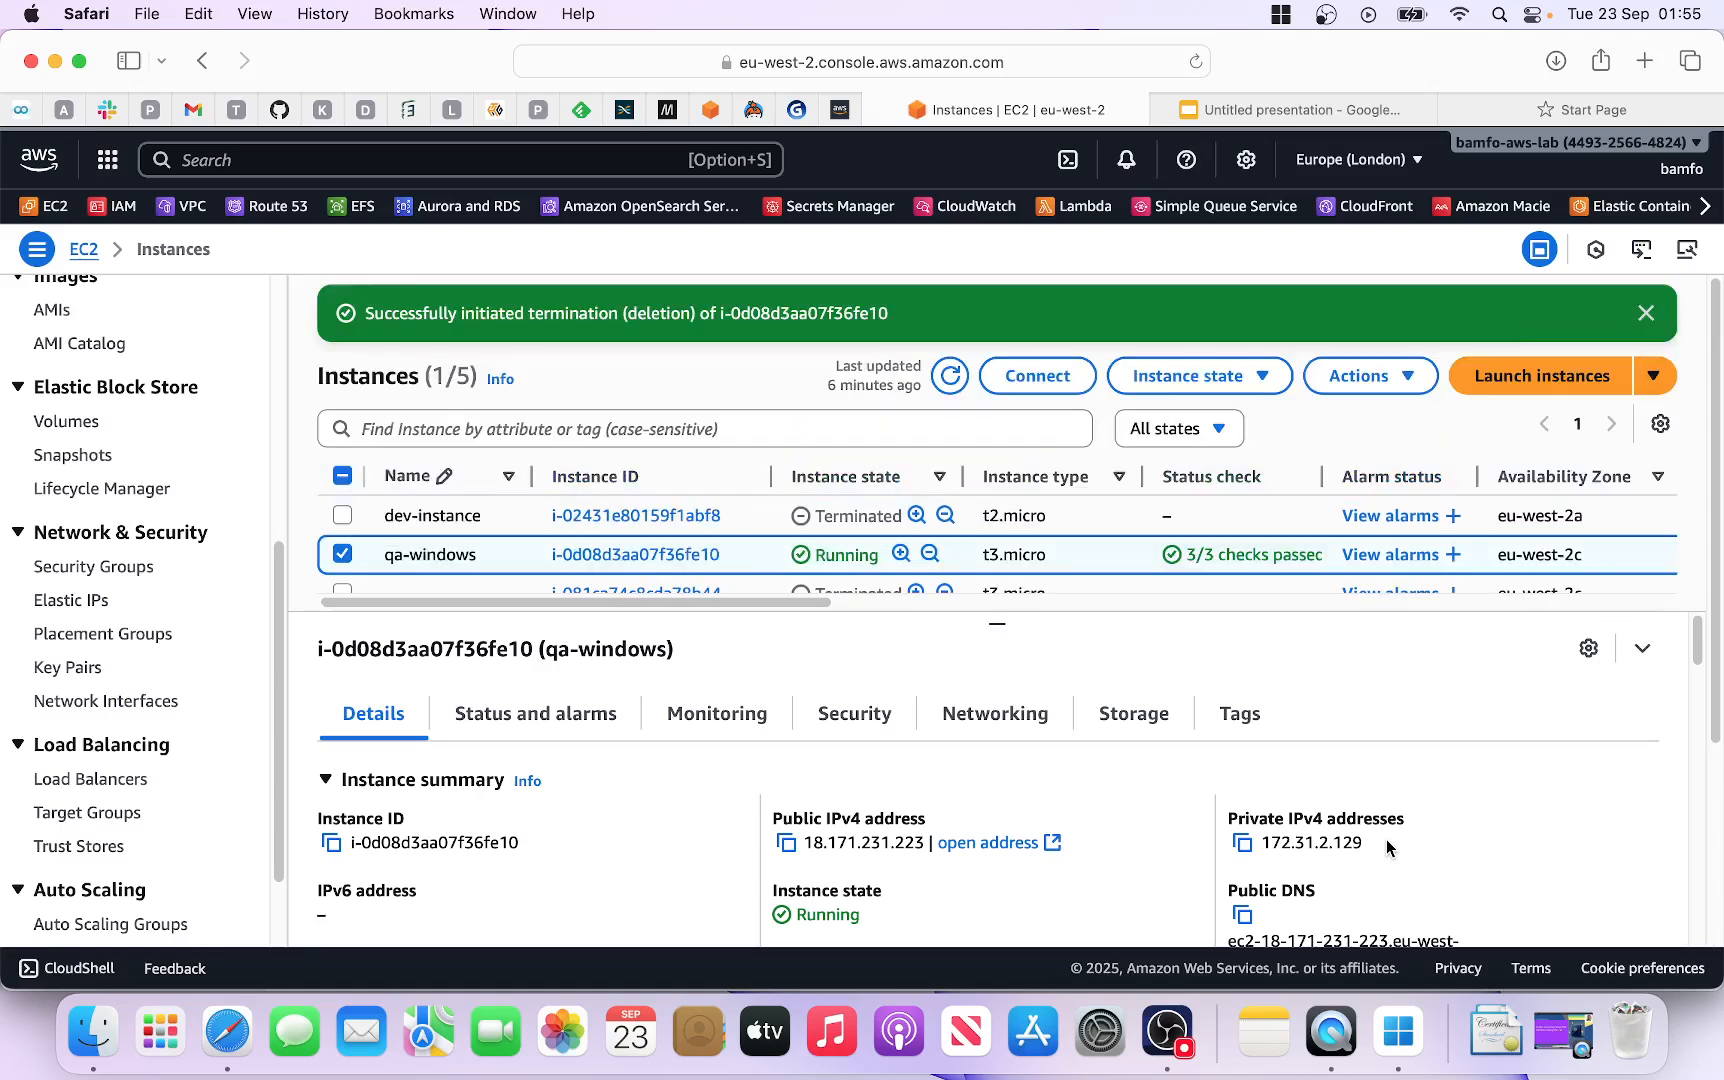